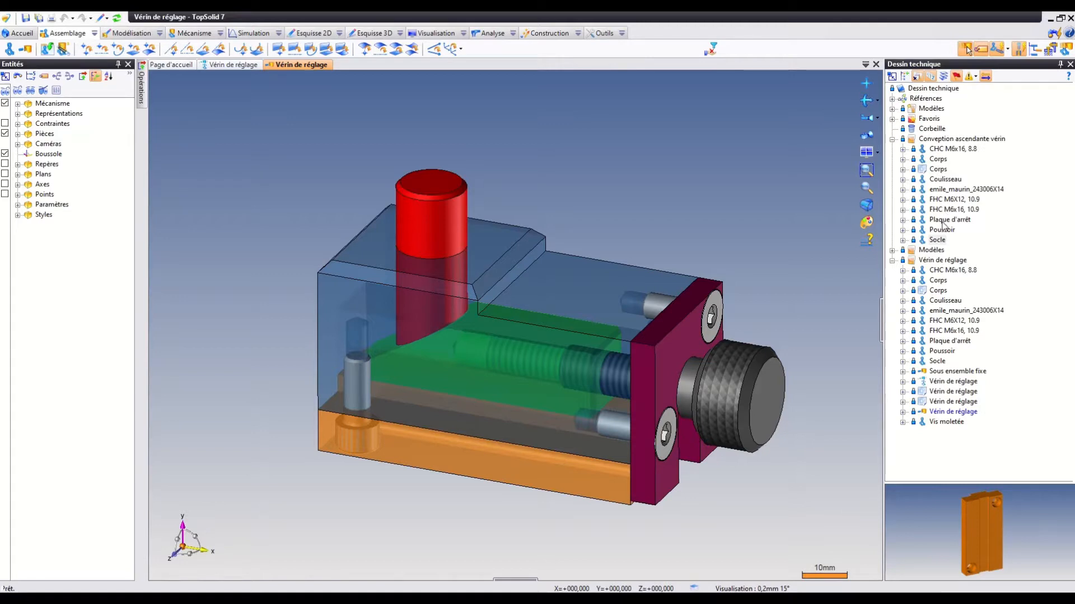
# Create a new assembly document from the blank template (Modèle vierge) in the Conception ascendante vérin folder.
pyautogui.rightClick(932, 139)
pyautogui.click(953, 133)
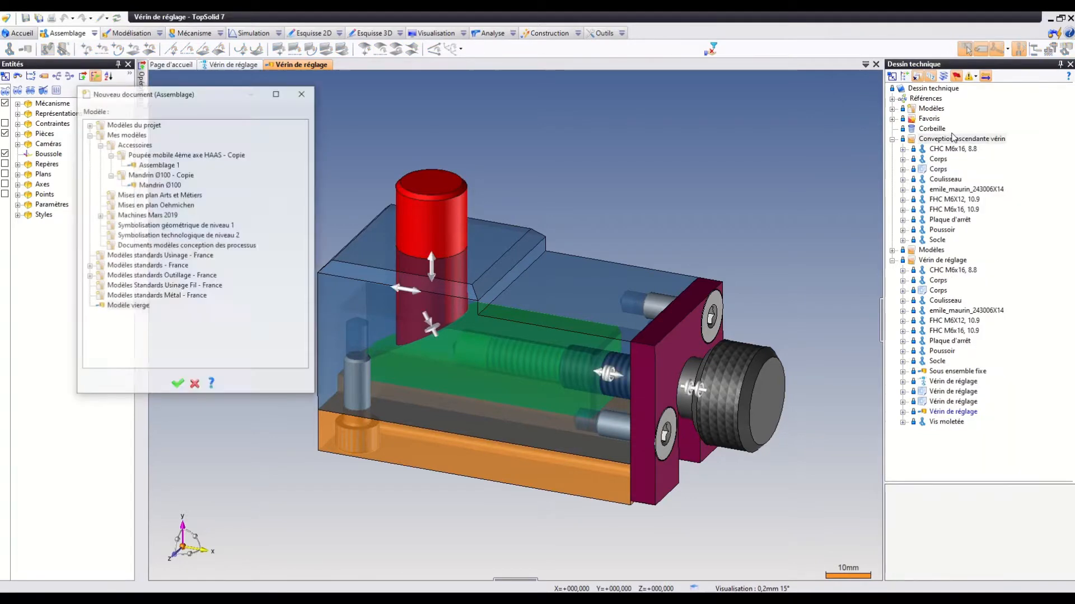
pyautogui.click(128, 307)
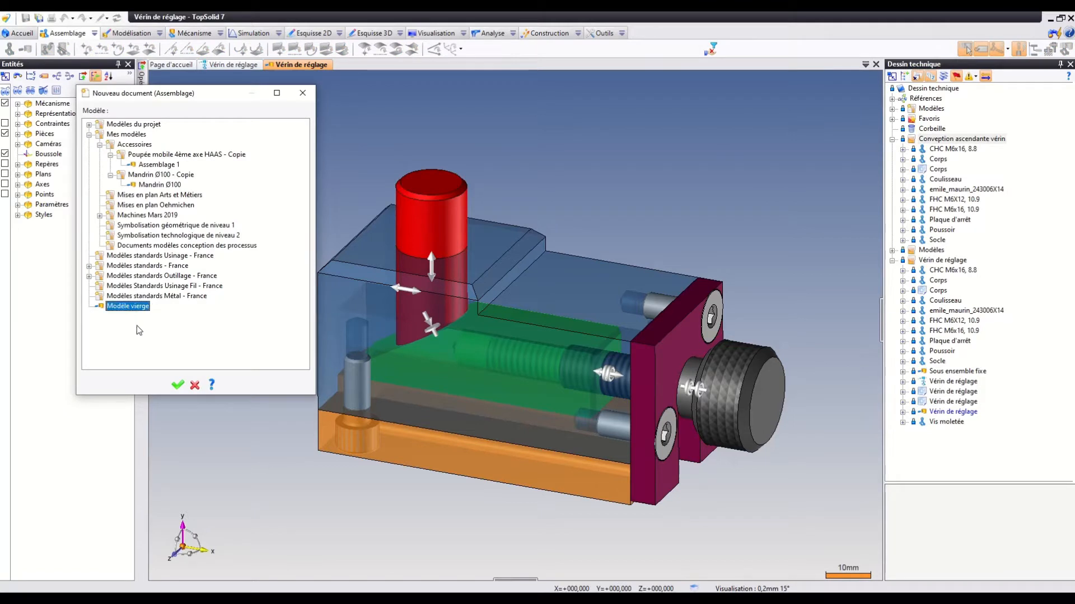
pyautogui.click(177, 385)
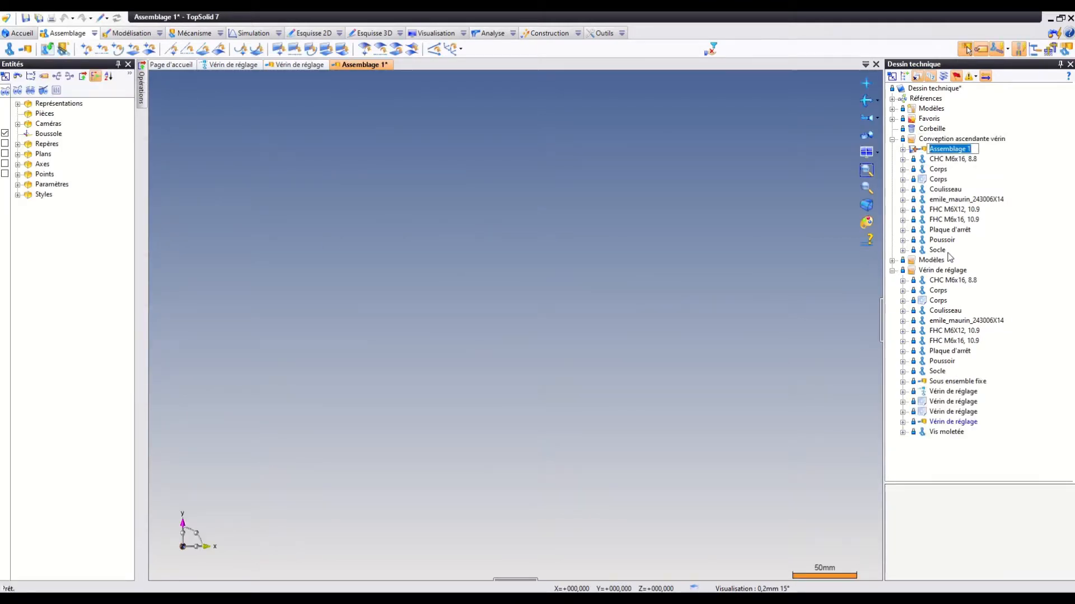
# Insert the Corps part into the empty assembly as its first component.
pyautogui.click(937, 180)
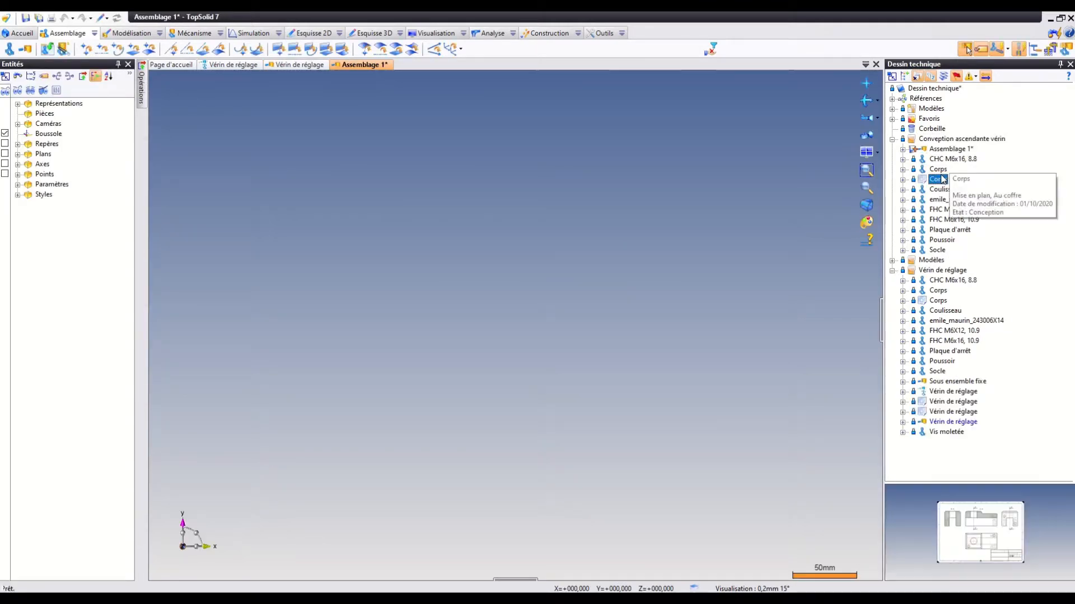
pyautogui.click(937, 169)
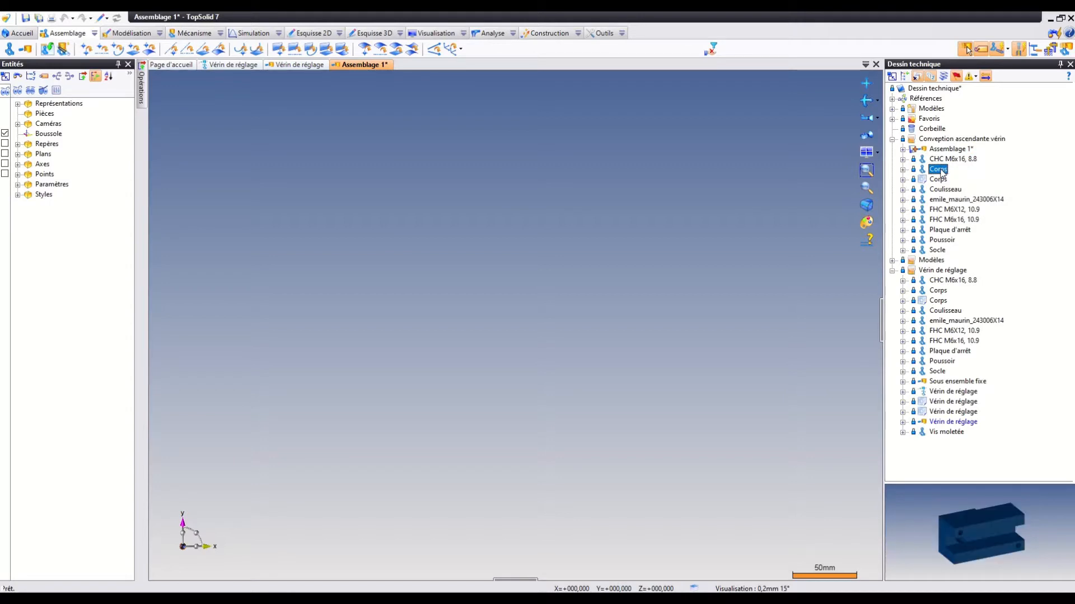
pyautogui.click(445, 268)
pyautogui.scroll(-1, 658, 250)
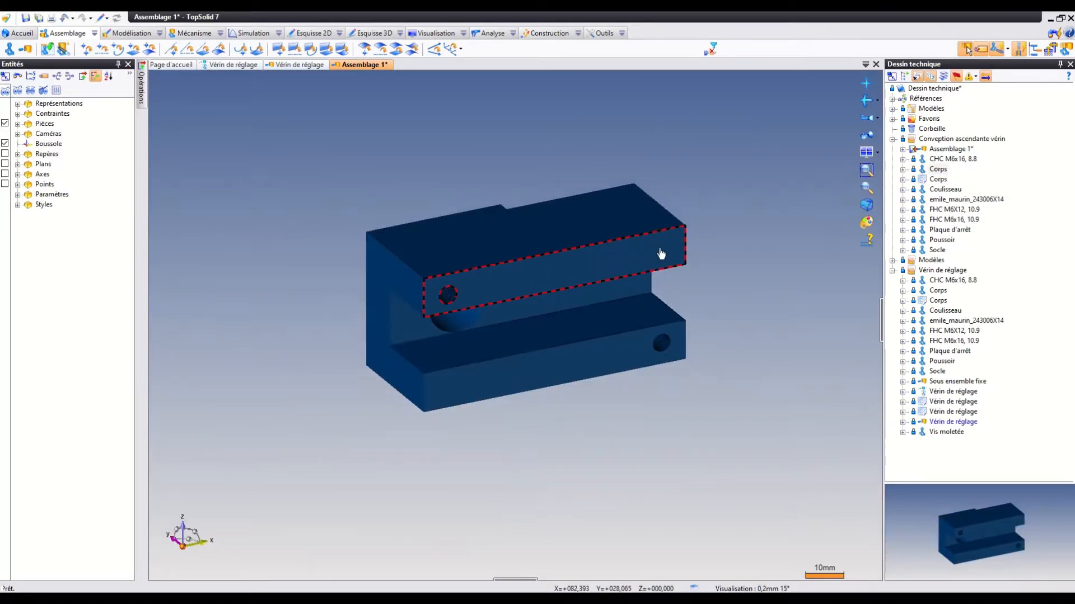
# Add the Socle part to the assembly and align the axis of one of its counterbored holes with the matching Corps hole.
pyautogui.moveTo(938, 251); pyautogui.dragTo(650, 443)
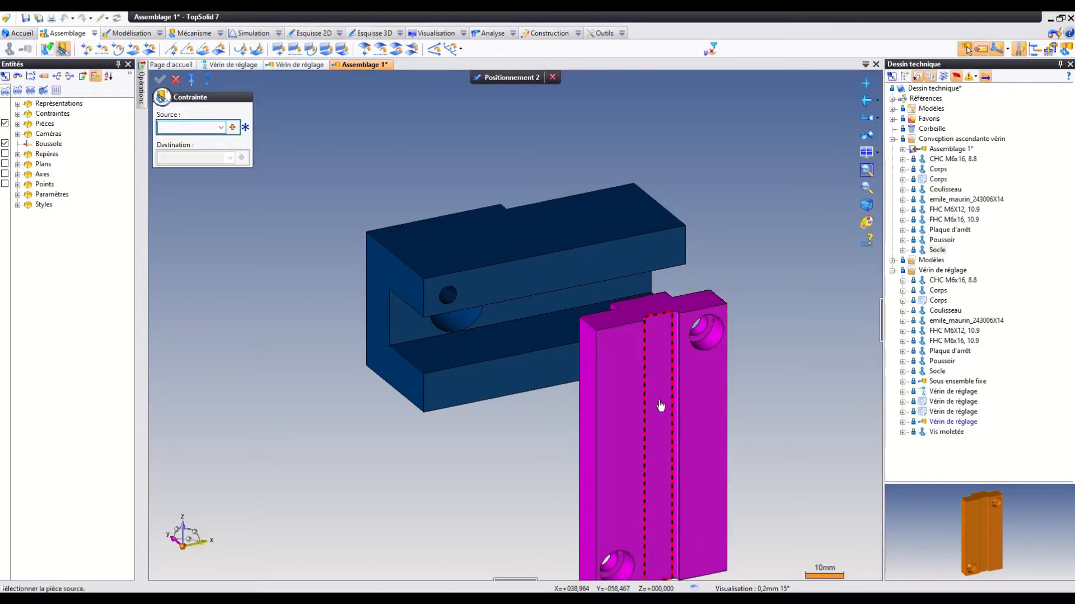
pyautogui.moveTo(657, 405); pyautogui.dragTo(622, 415, button='middle')
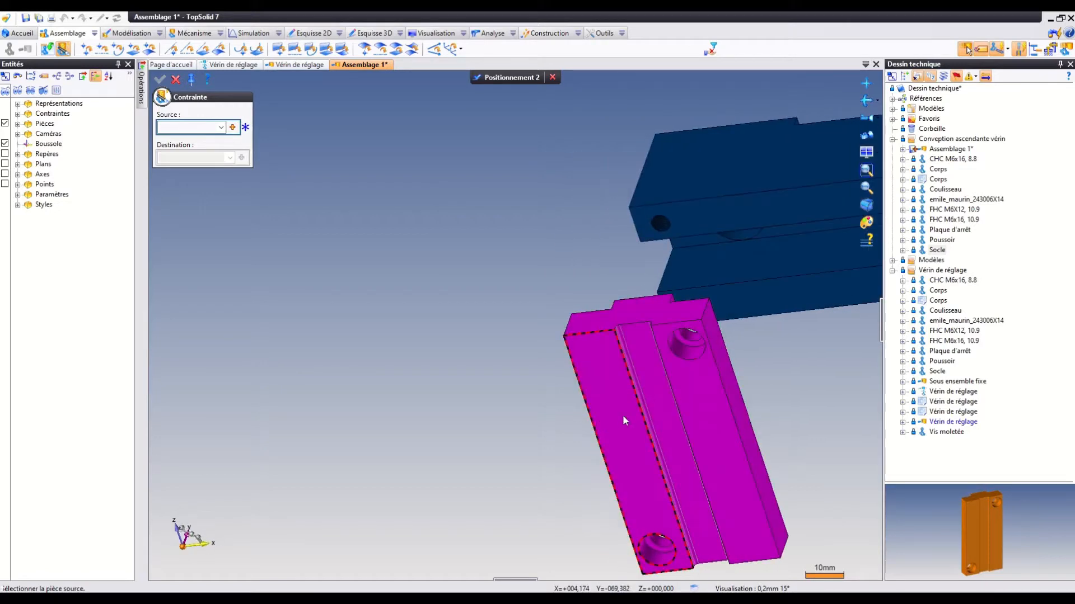
pyautogui.click(690, 354)
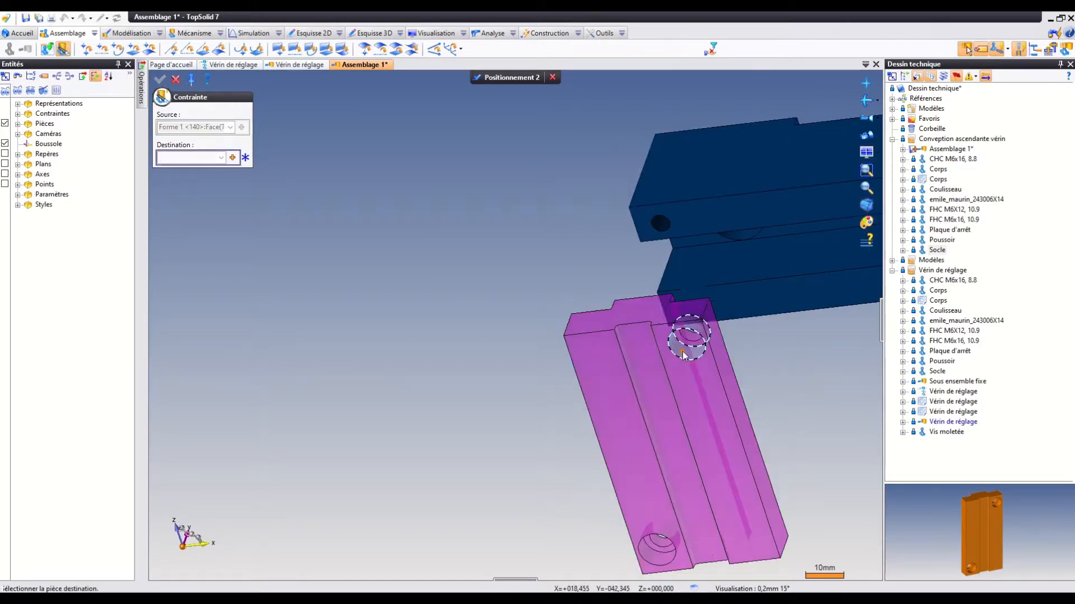
pyautogui.click(658, 227)
# Constrain the Socle's mating face plane on plane against the Corps face containing the aligned hole.
pyautogui.moveTo(656, 224); pyautogui.dragTo(676, 325, button='middle')
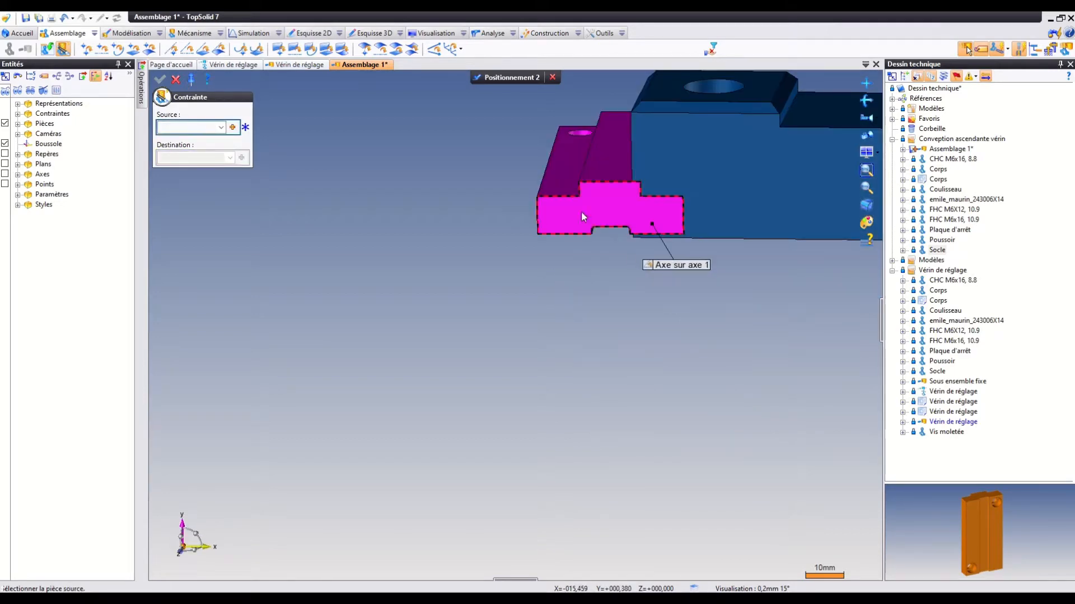
pyautogui.click(574, 190)
pyautogui.moveTo(601, 271); pyautogui.dragTo(650, 213, button='middle')
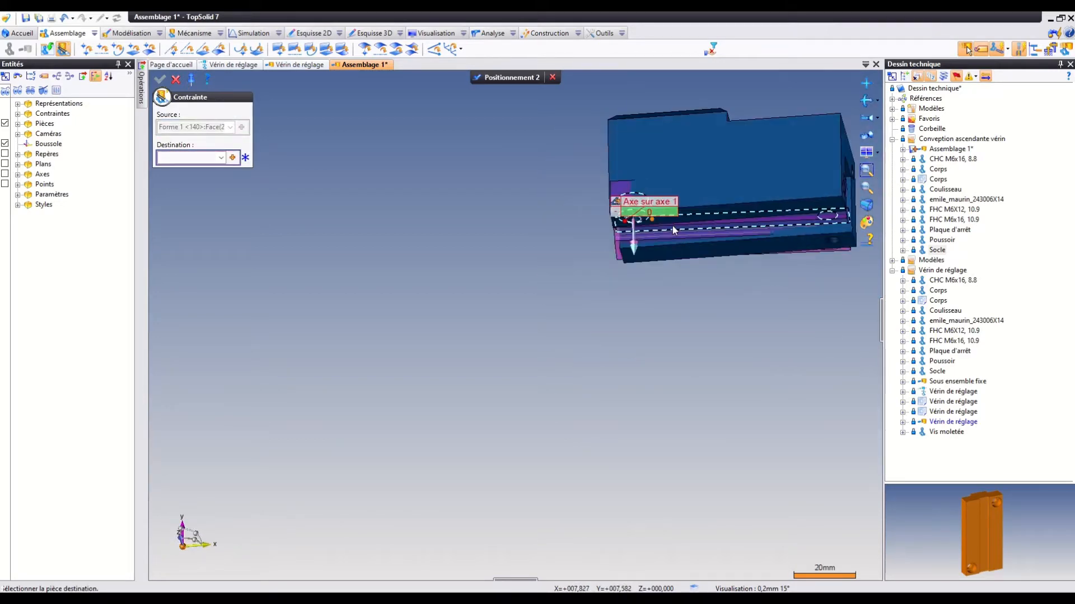
pyautogui.click(694, 218)
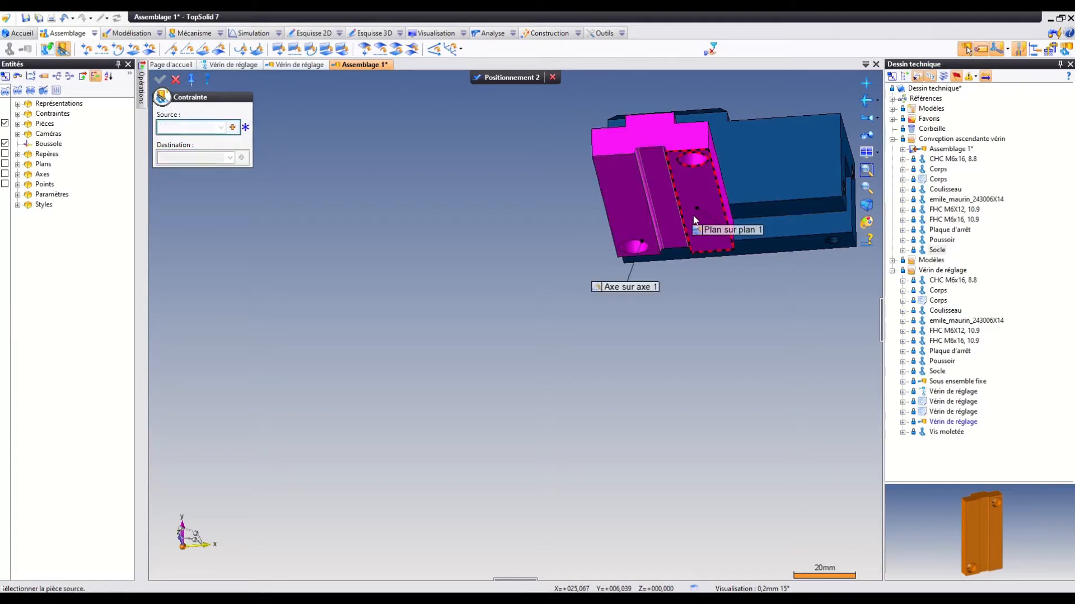
# Constrain the Socle's long side face plane on plane with the adjacent side face of the Corps.
pyautogui.moveTo(598, 175); pyautogui.dragTo(583, 163, button='middle')
pyautogui.click(734, 166)
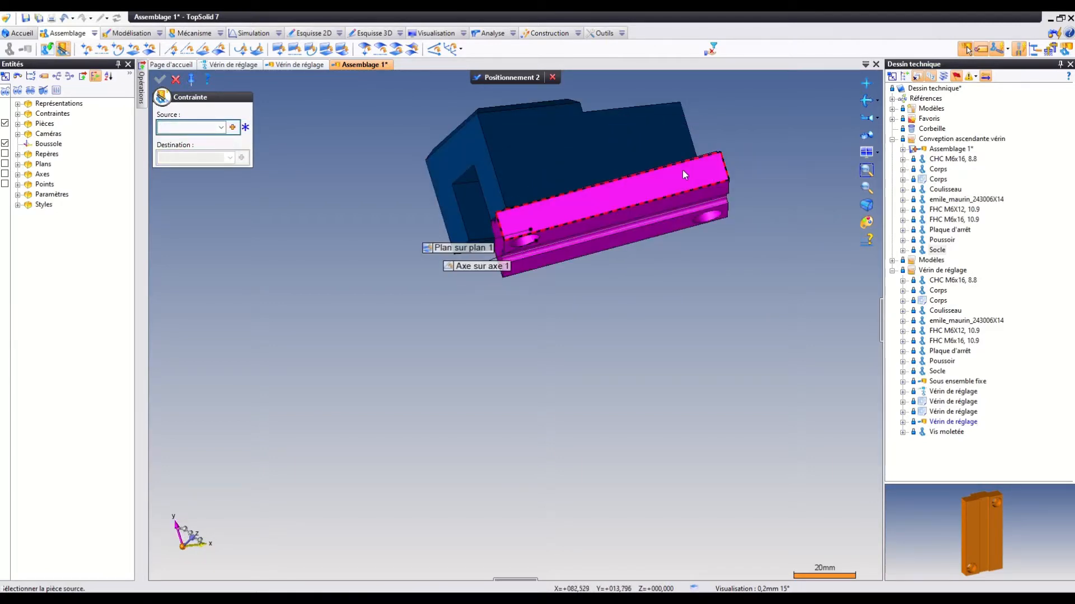
pyautogui.click(664, 155)
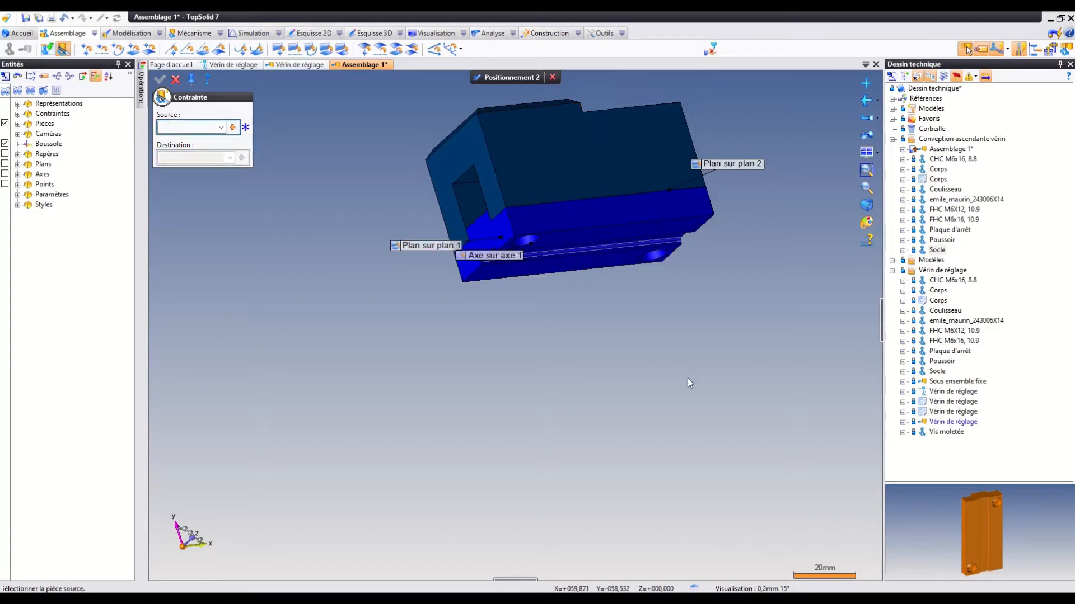
pyautogui.moveTo(688, 379); pyautogui.dragTo(686, 163, button='middle')
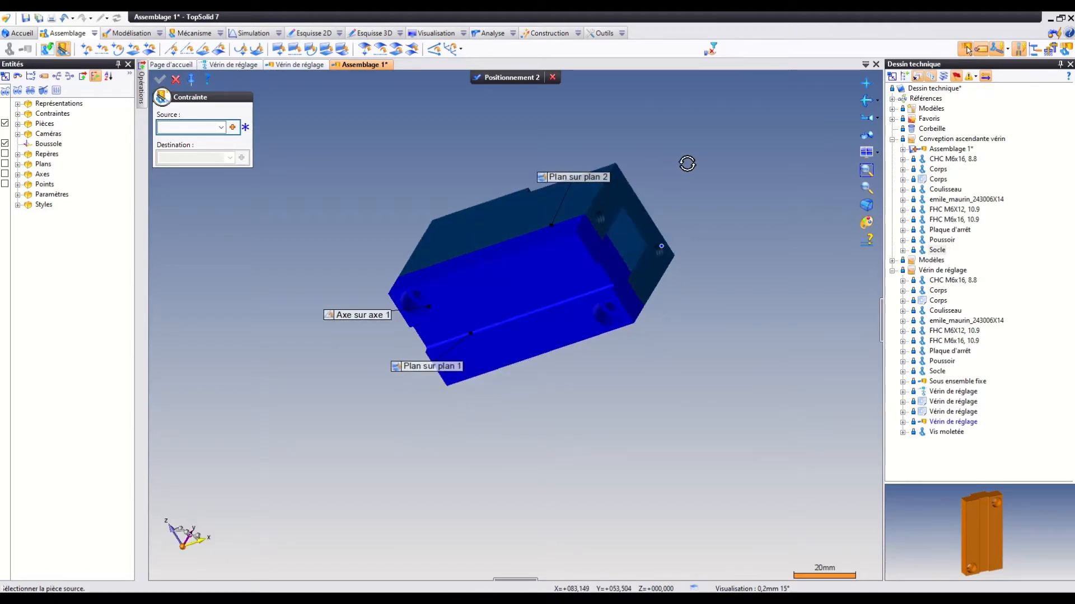
pyautogui.scroll(-1, 686, 163)
pyautogui.scroll(-1, 592, 250)
pyautogui.scroll(3, 592, 252)
pyautogui.scroll(1, 592, 251)
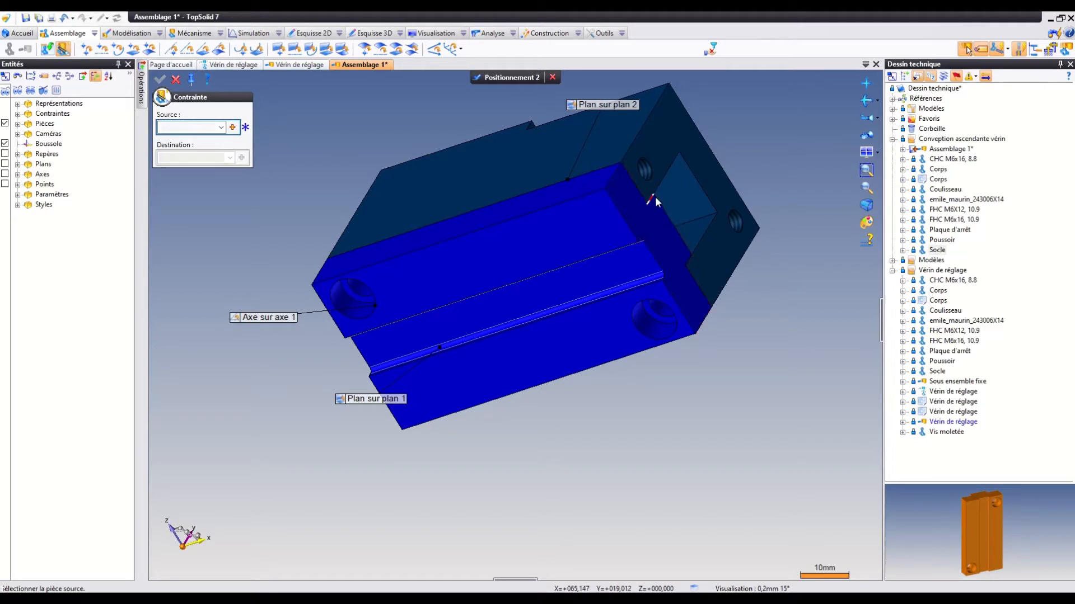
pyautogui.moveTo(670, 241); pyautogui.dragTo(657, 213, button='middle')
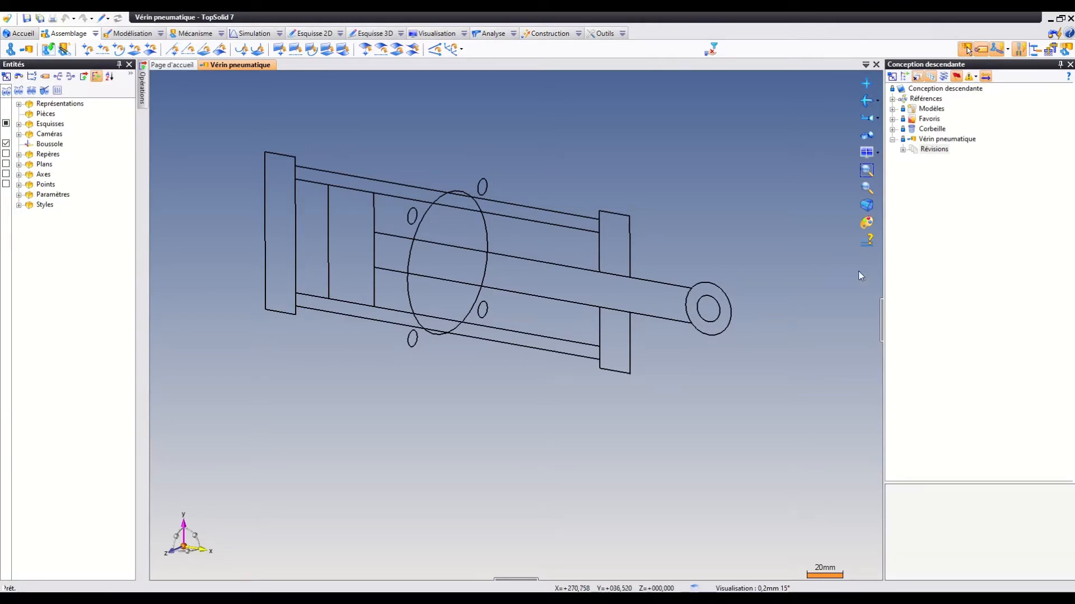
# Examine the Vérin pneumatique layout sketch, opening it to review its dimensions and constraints, and close it without edits.
pyautogui.moveTo(271, 283); pyautogui.dragTo(273, 249, button='middle')
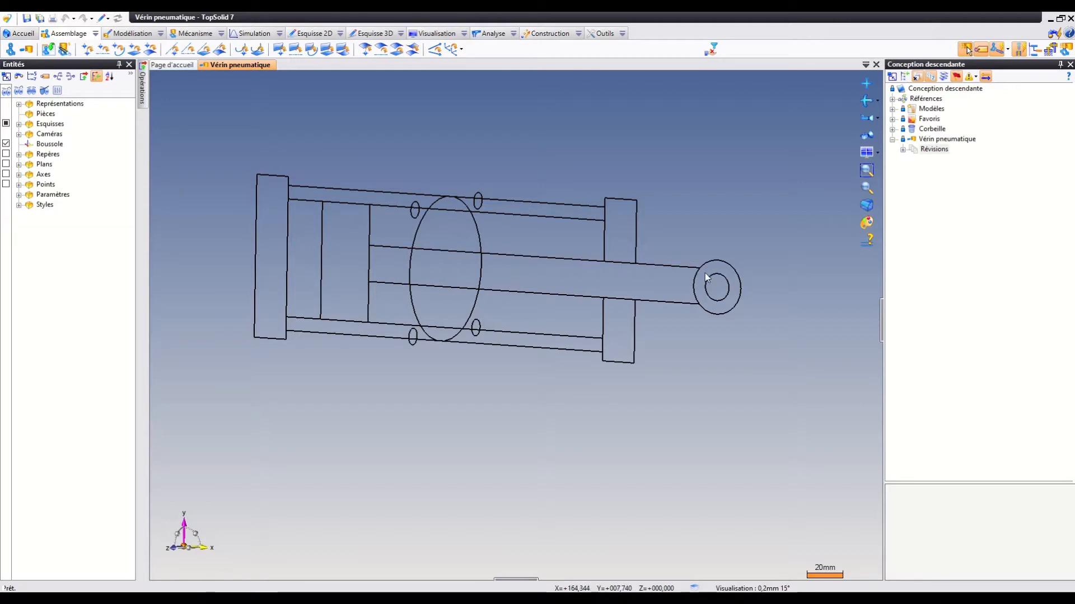
pyautogui.moveTo(496, 170)
pyautogui.mouseDown(button='middle')
pyautogui.moveTo(515, 191)
pyautogui.moveTo(522, 169)
pyautogui.moveTo(492, 175)
pyautogui.mouseUp(button='middle')
pyautogui.moveTo(430, 166); pyautogui.dragTo(602, 168, button='middle')
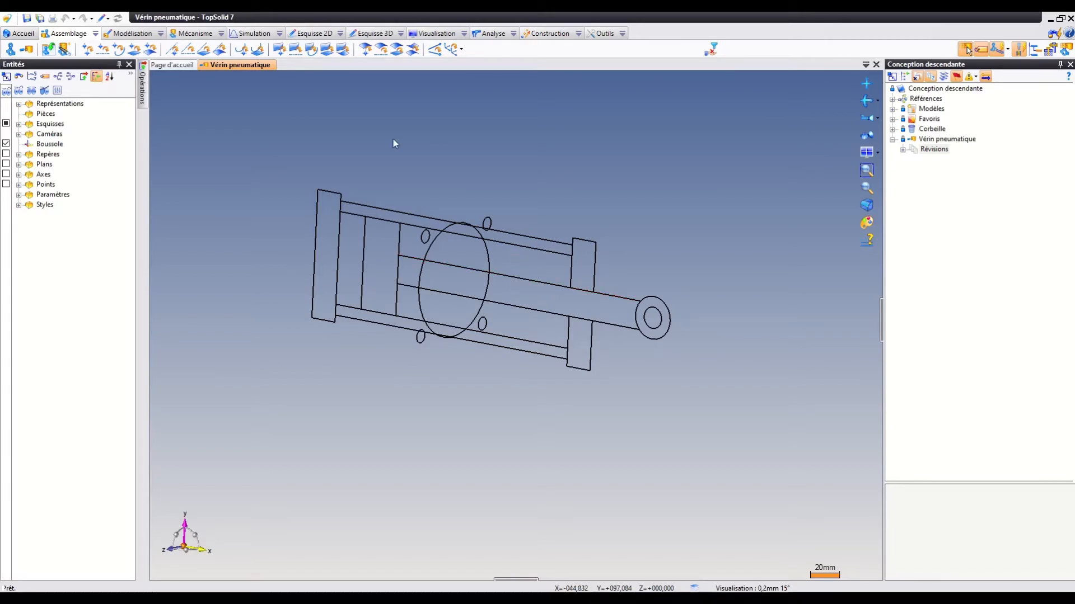
pyautogui.rightClick(376, 206)
pyautogui.click(427, 332)
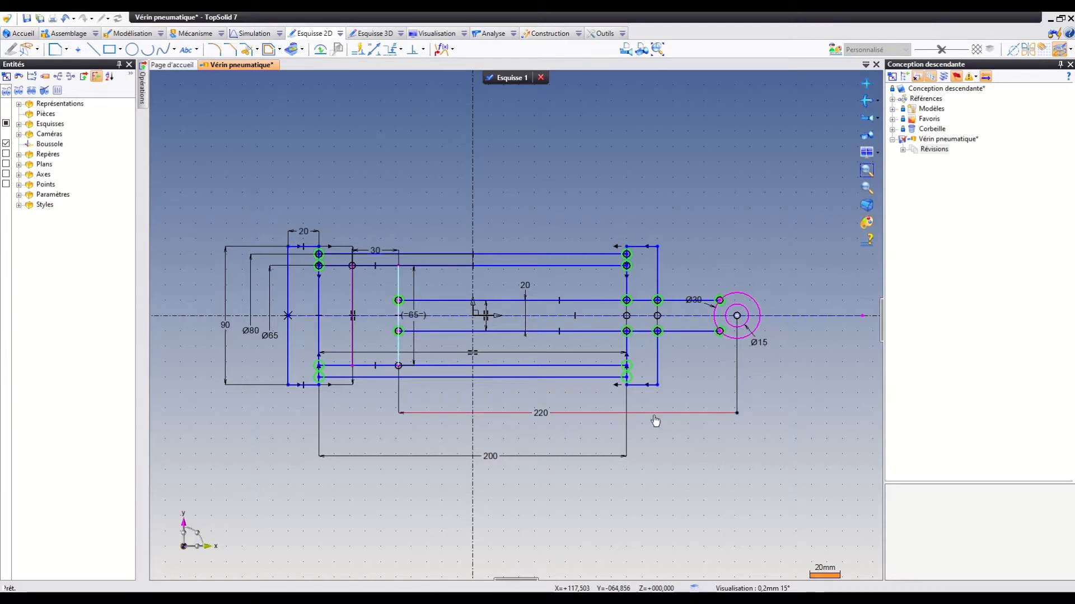
pyautogui.scroll(-3, 653, 417)
pyautogui.scroll(3, 653, 413)
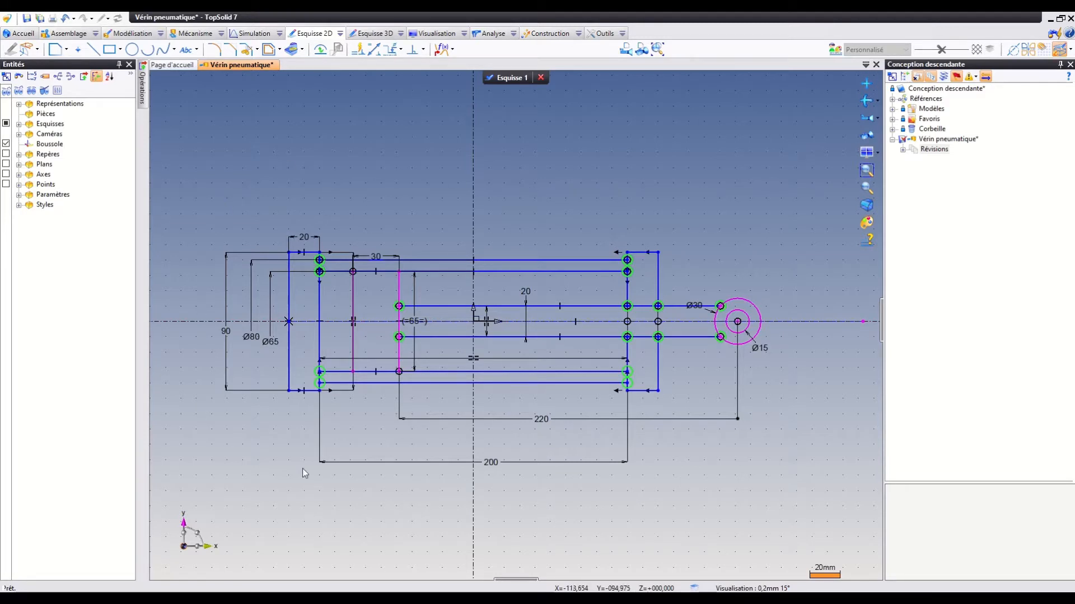
pyautogui.click(506, 79)
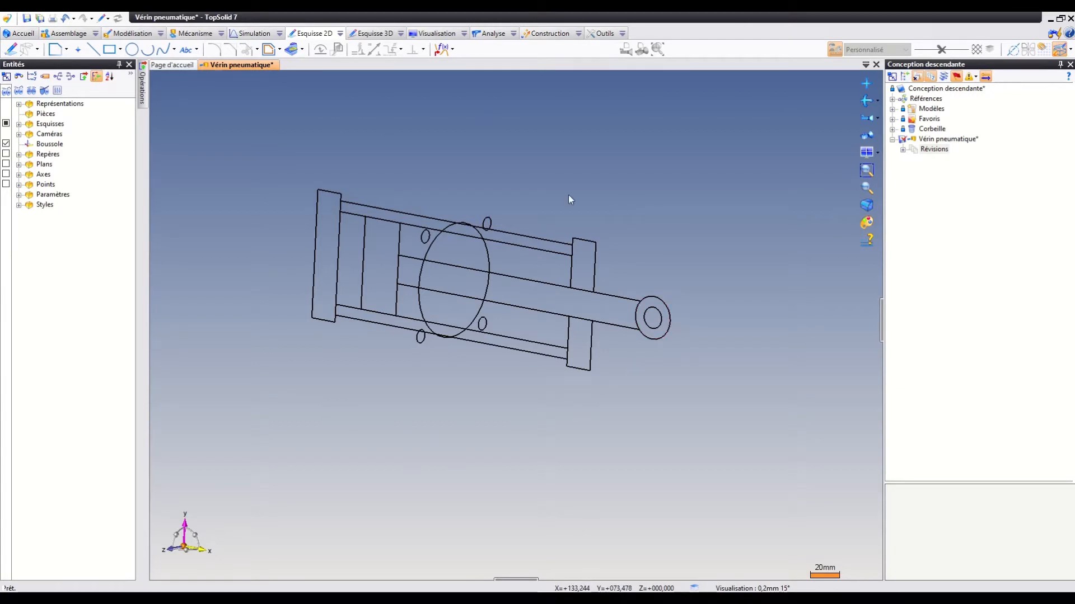
# Create an in-place part in the Vérin pneumatique assembly from the blank template (Modèle vierge).
pyautogui.rightClick(546, 119)
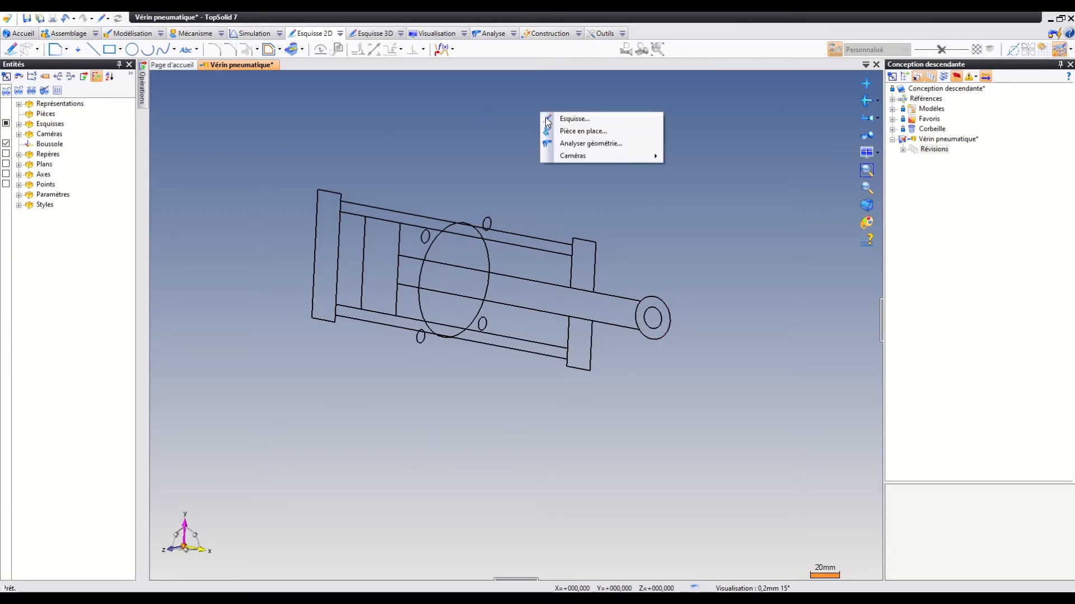
pyautogui.click(583, 131)
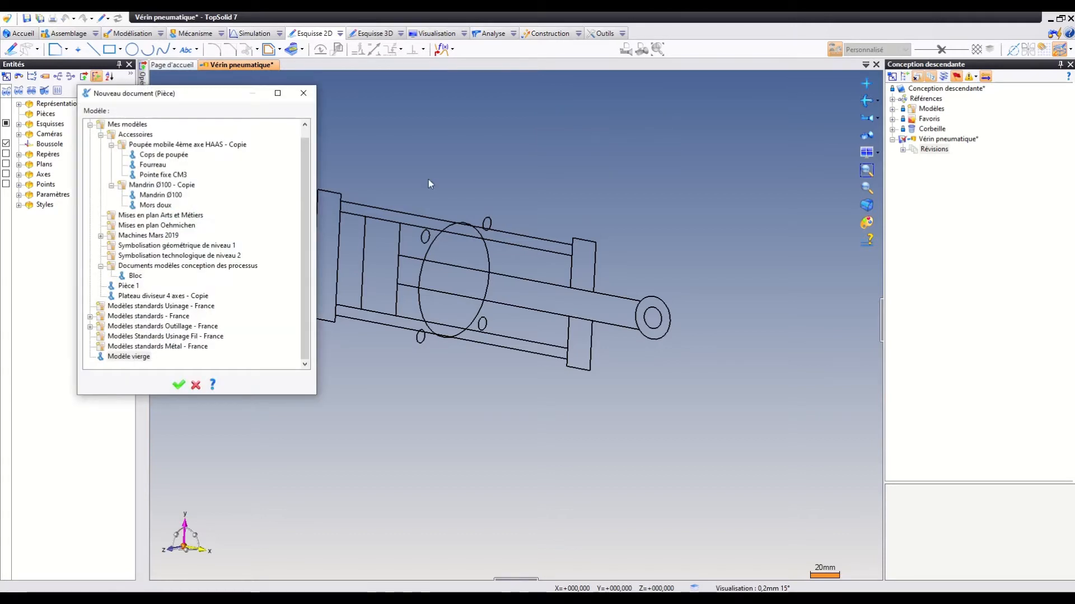
pyautogui.click(126, 359)
pyautogui.click(177, 385)
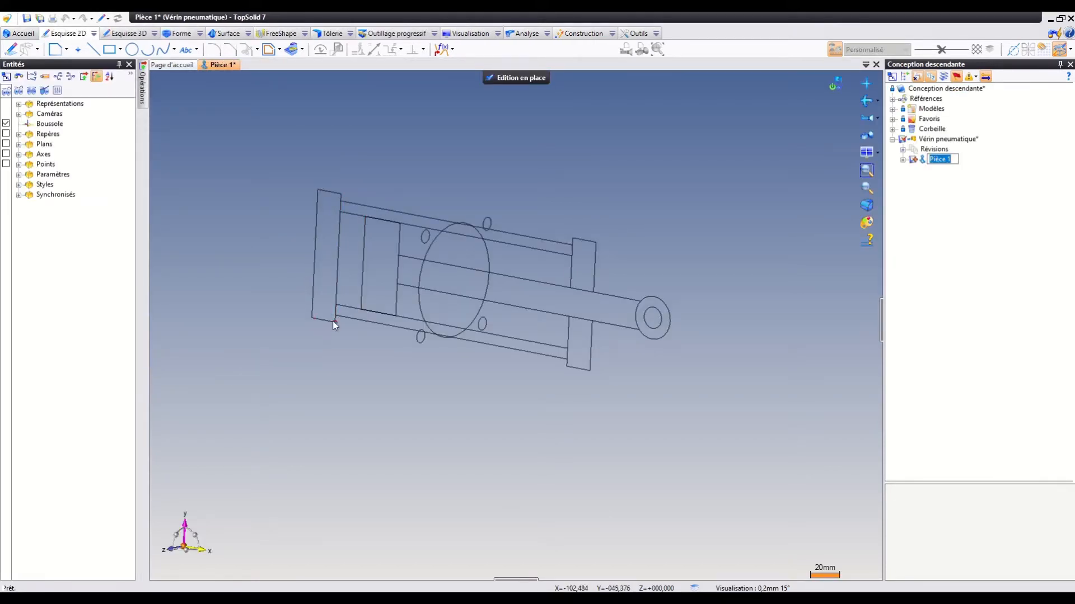
pyautogui.click(337, 307)
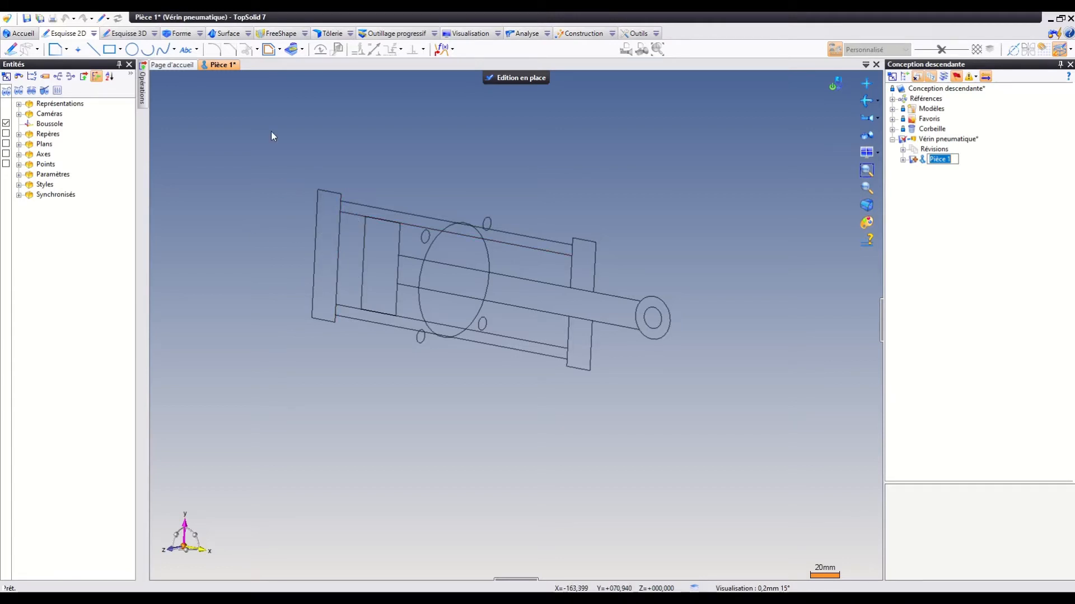
# Create a sketch on the absolute XY plane by projecting the four edges of the end plate opposite the rod eye.
pyautogui.click(10, 50)
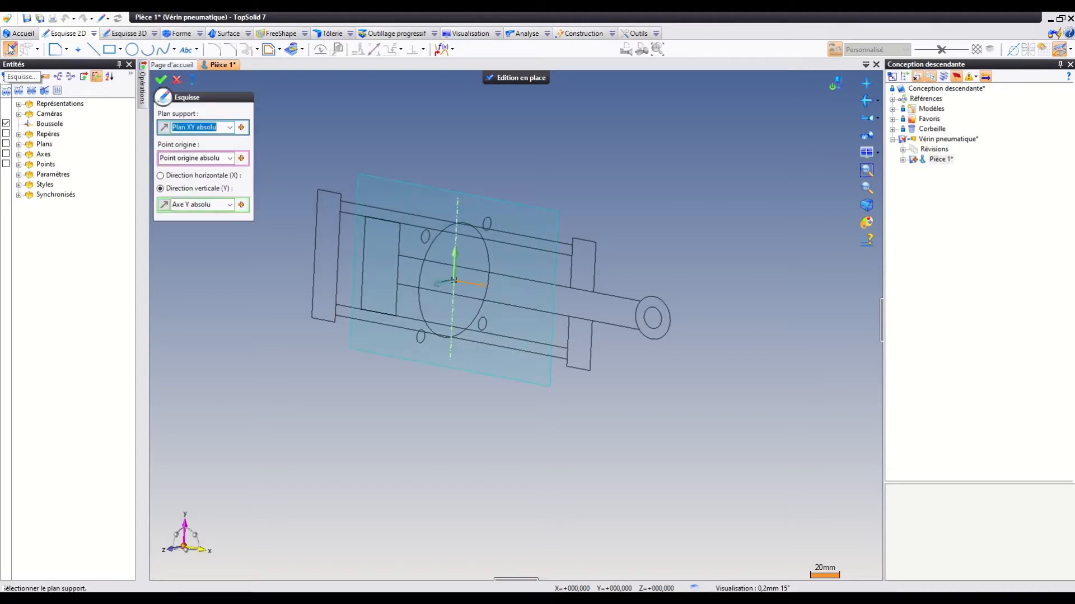
pyautogui.click(161, 80)
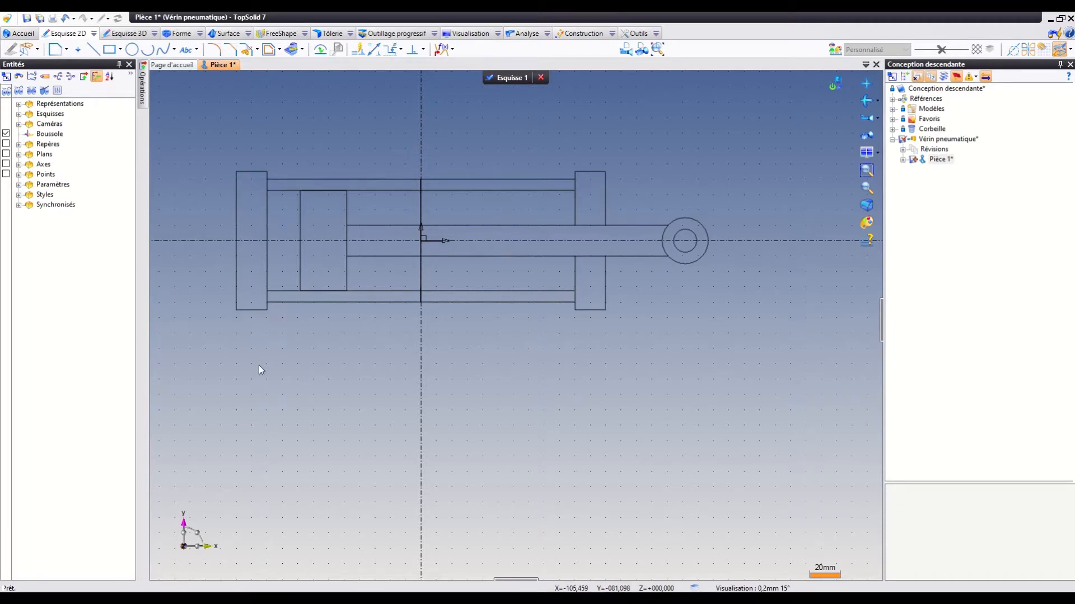
pyautogui.click(291, 50)
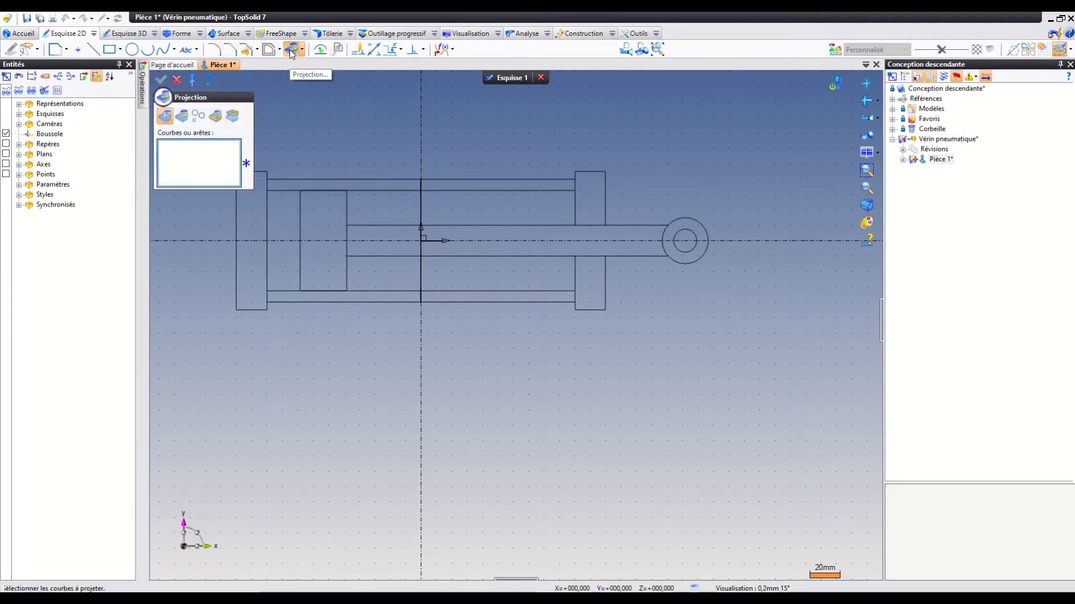
pyautogui.scroll(-1, 236, 224)
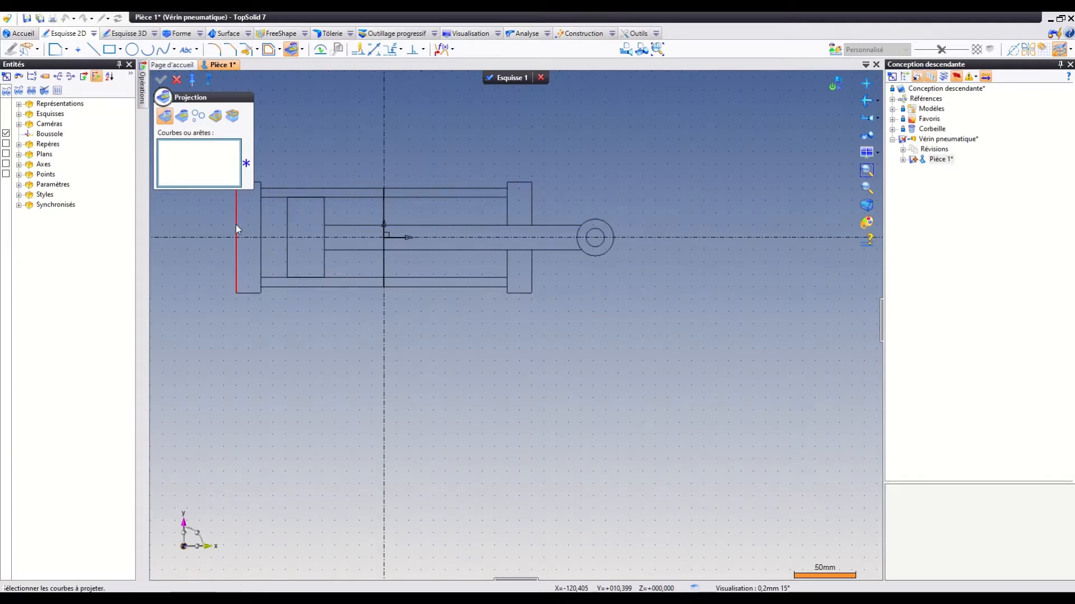
pyautogui.click(255, 189)
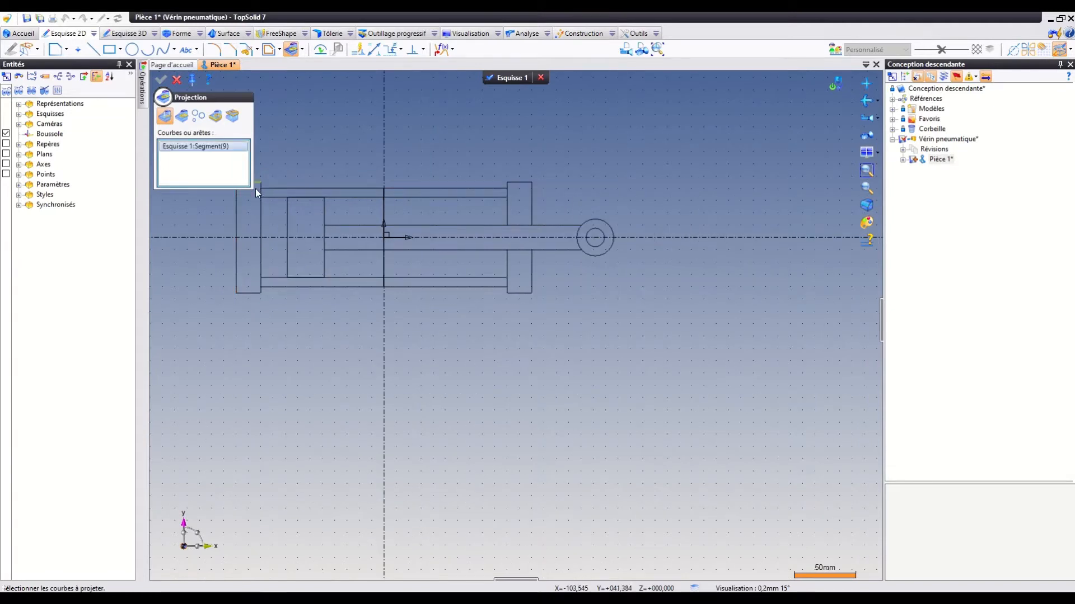
pyautogui.click(236, 222)
pyautogui.click(250, 291)
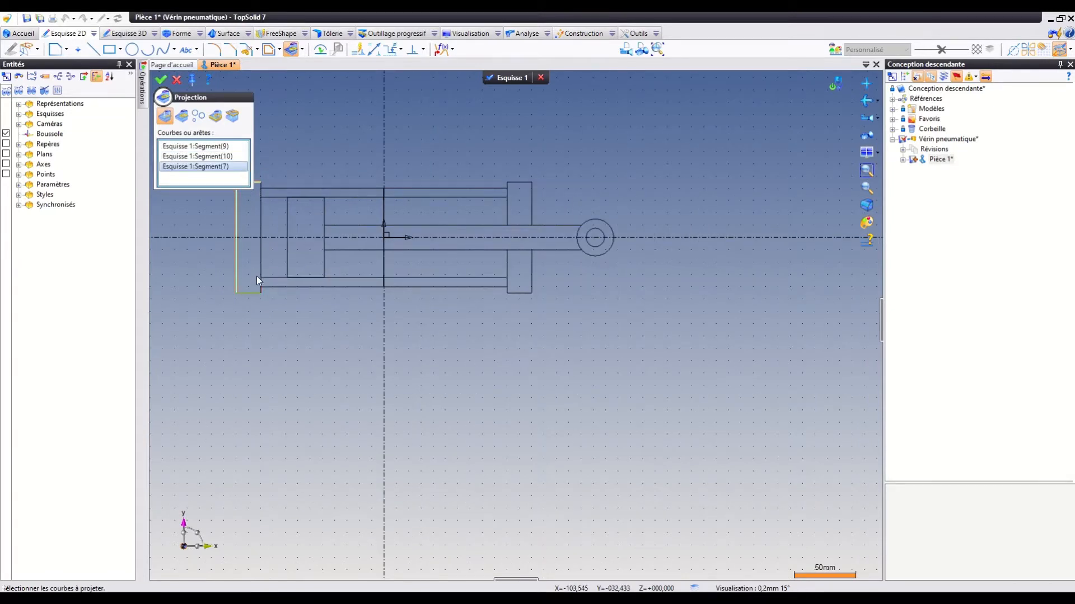
pyautogui.click(261, 270)
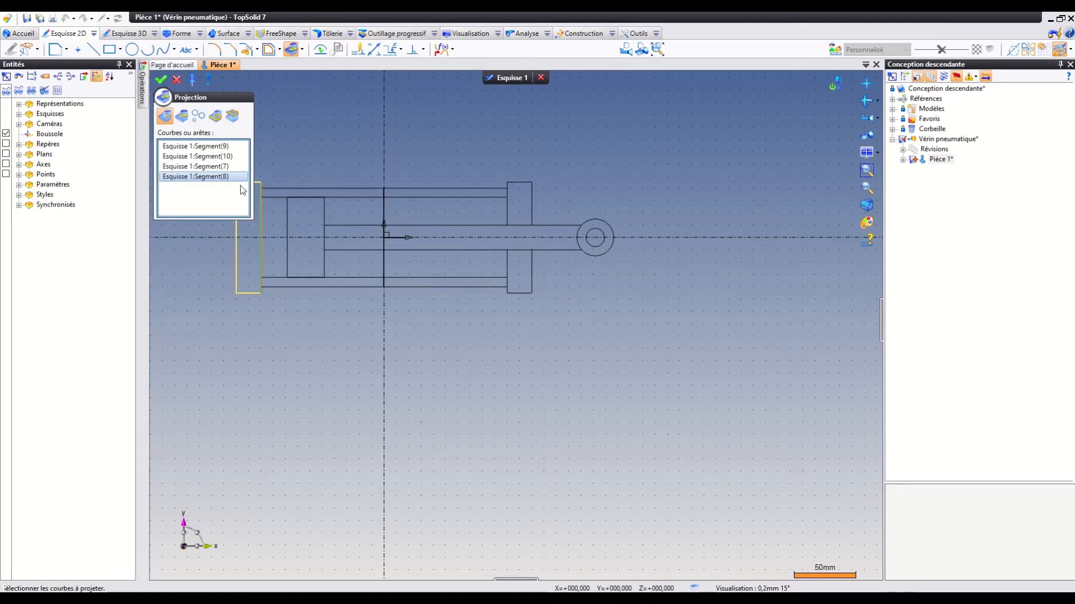
pyautogui.click(161, 81)
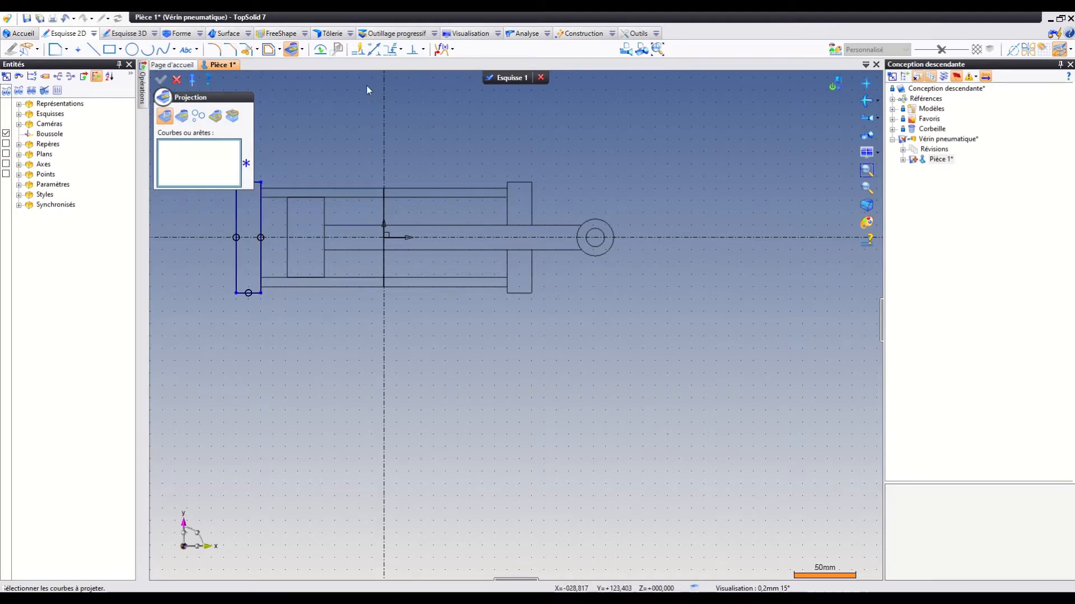
pyautogui.click(519, 79)
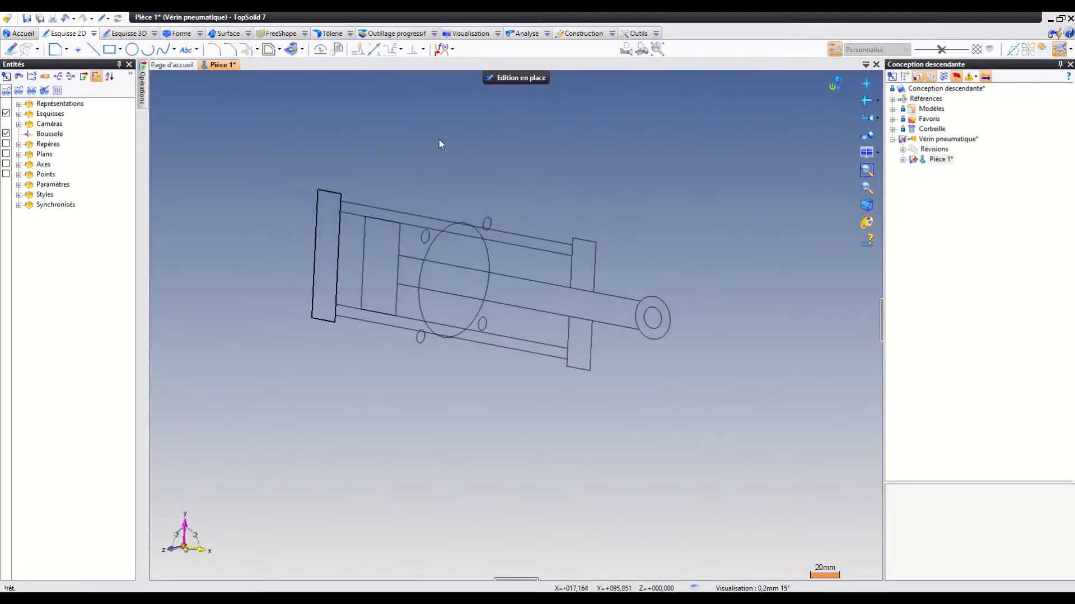
# Extrude the projected end plate rectangle 90 mm, centred on the sketch plane.
pyautogui.click(178, 33)
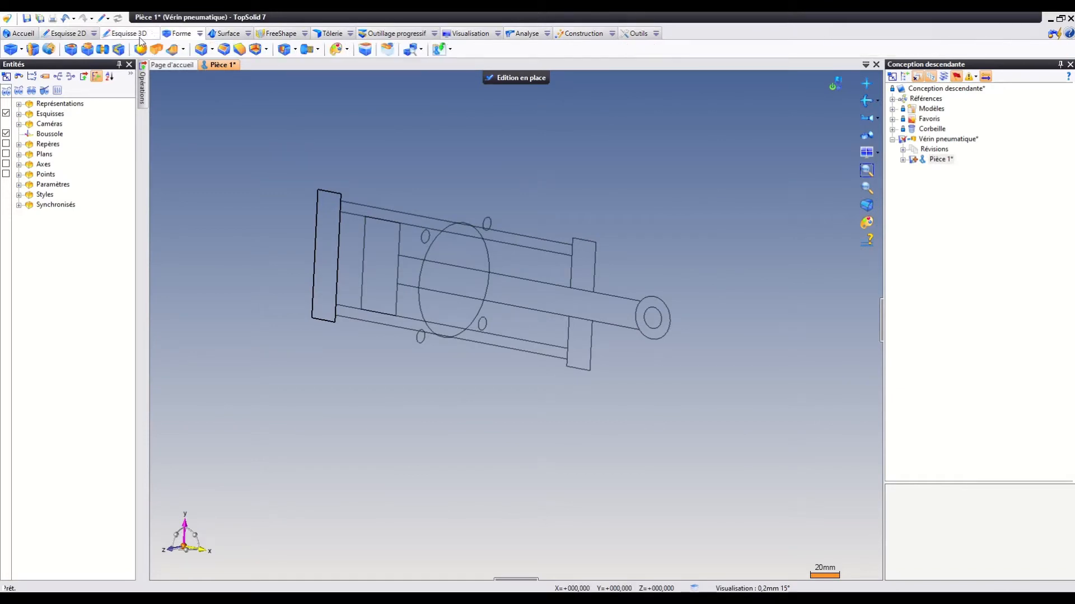
pyautogui.click(35, 50)
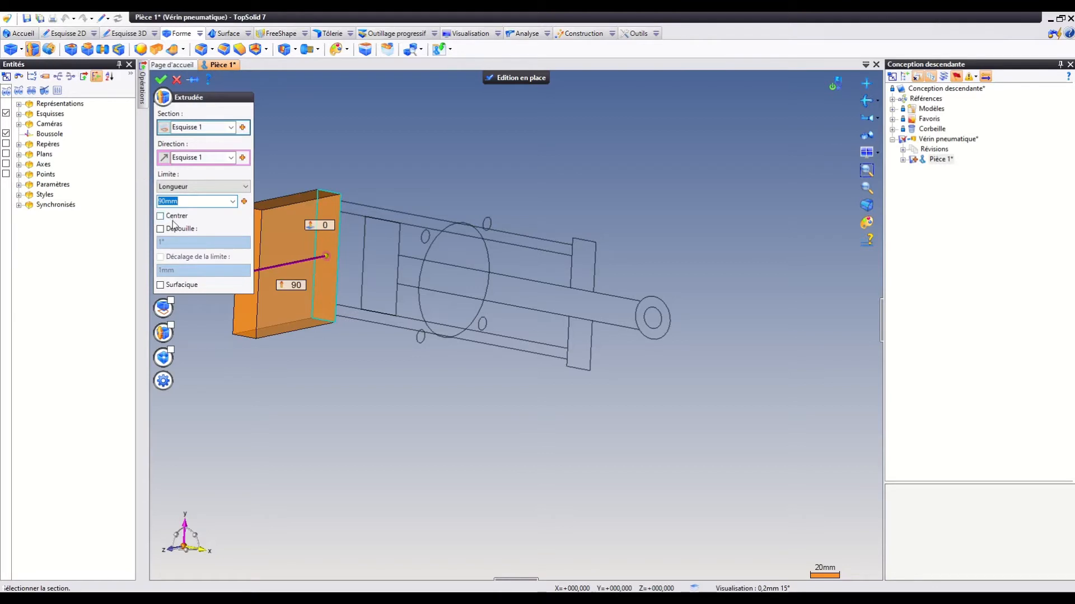
pyautogui.click(172, 219)
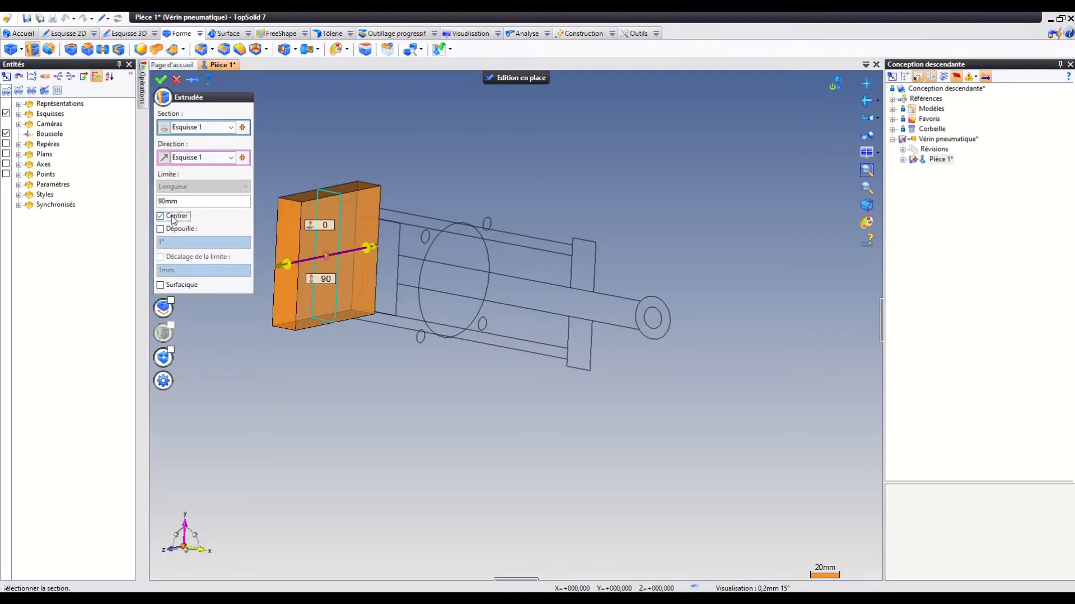
pyautogui.click(161, 81)
# Create a sketch on the end plate's large face towards the rod eye by projecting the four small corner circles.
pyautogui.moveTo(444, 190)
pyautogui.mouseDown(button='middle')
pyautogui.moveTo(513, 194)
pyautogui.moveTo(490, 204)
pyautogui.moveTo(442, 181)
pyautogui.mouseUp(button='middle')
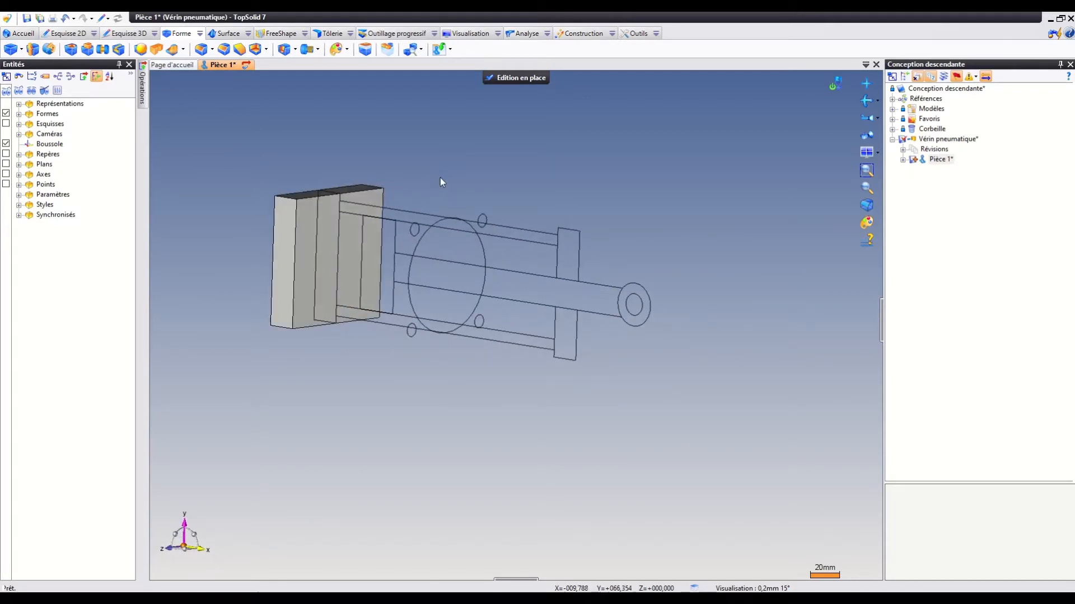
pyautogui.click(375, 205)
pyautogui.rightClick(370, 197)
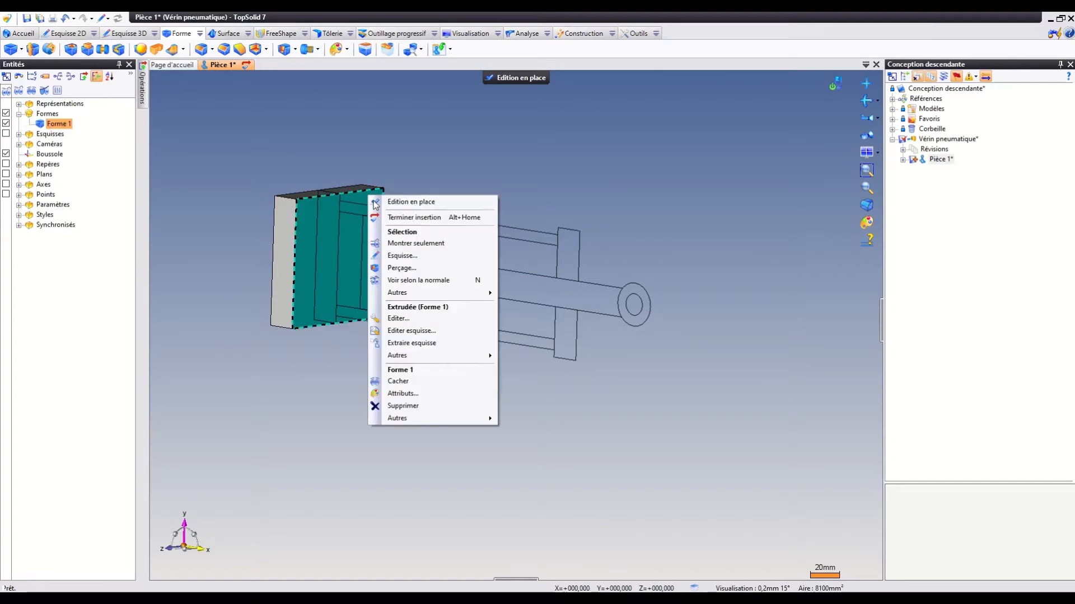
pyautogui.click(399, 256)
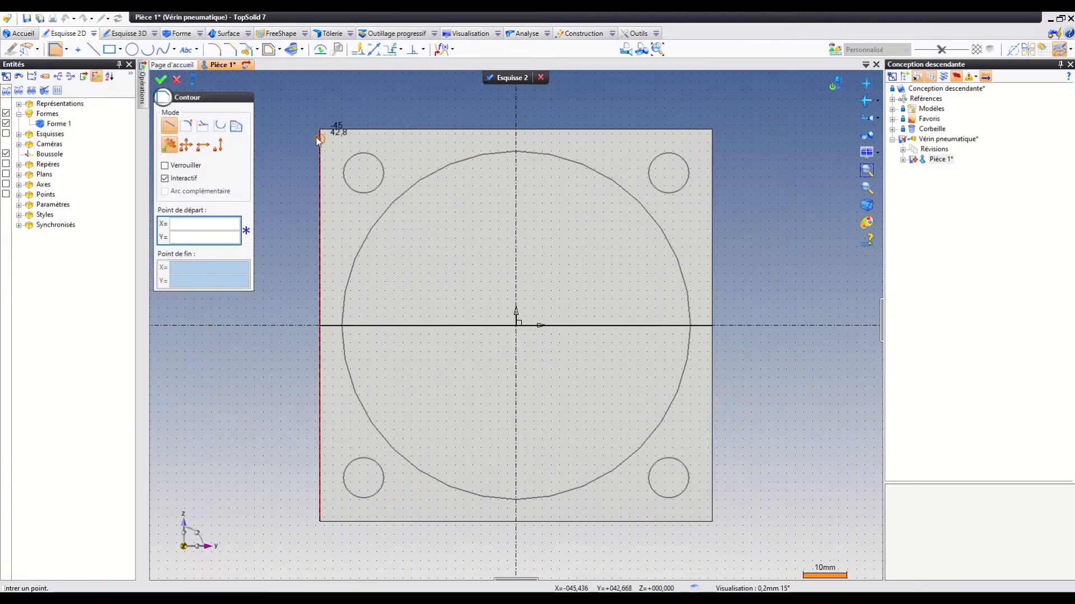
pyautogui.click(291, 49)
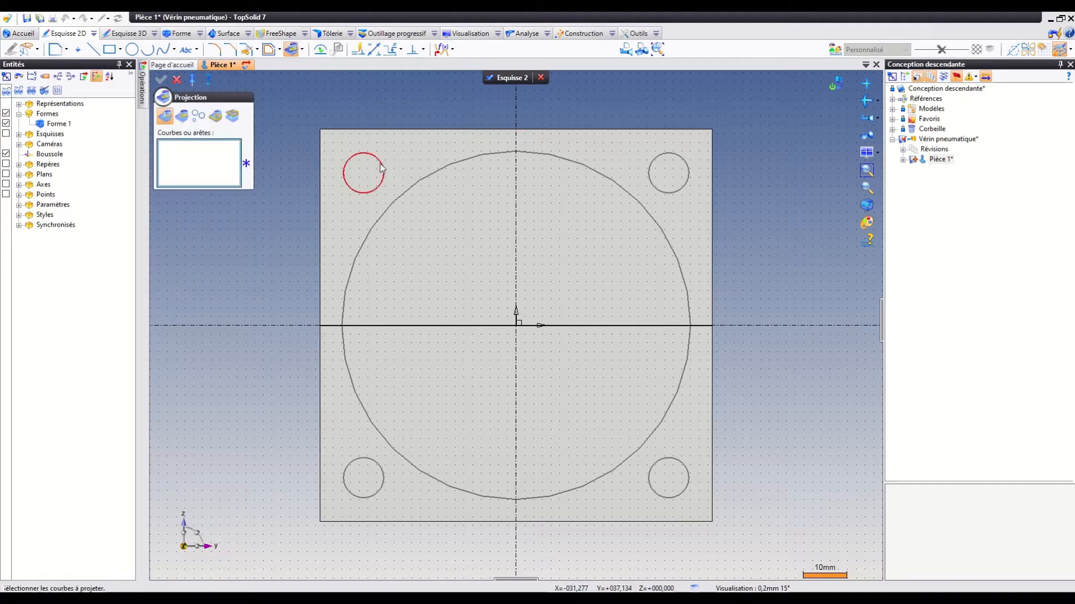
pyautogui.click(383, 166)
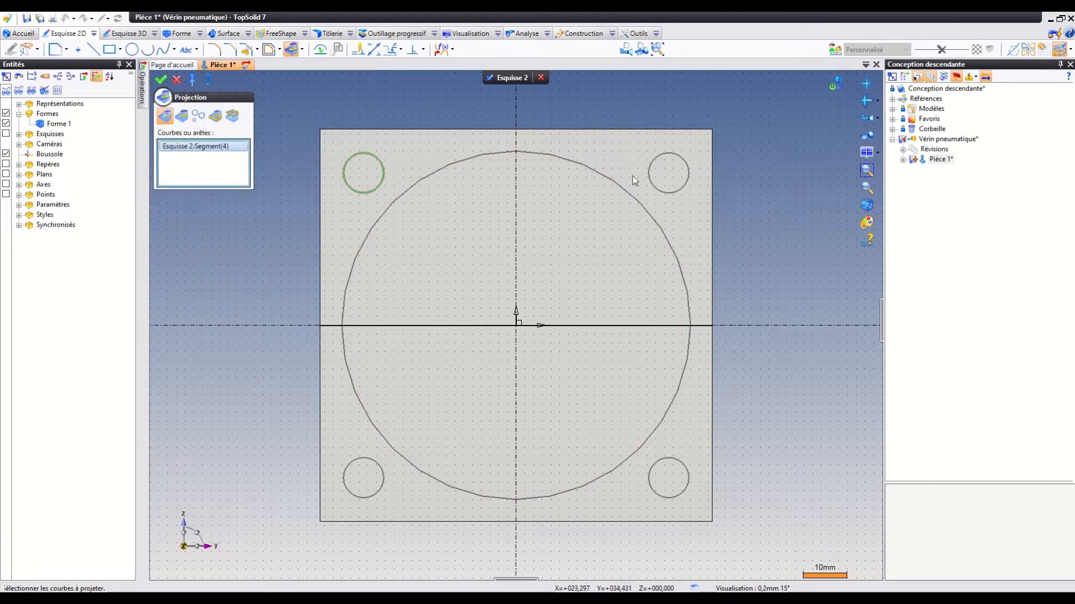
pyautogui.click(649, 176)
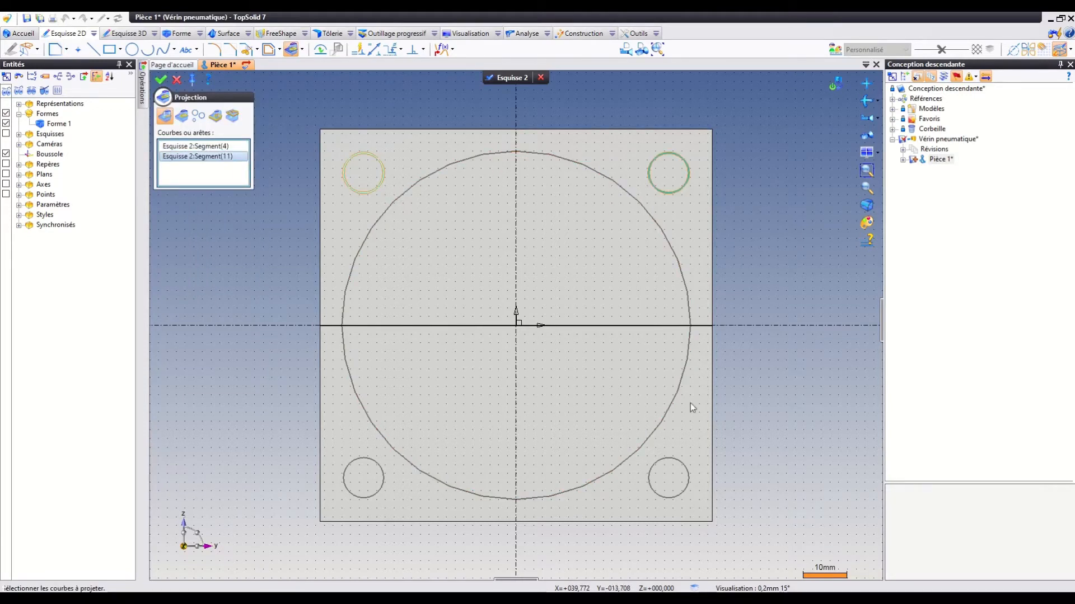
pyautogui.click(690, 477)
pyautogui.click(384, 481)
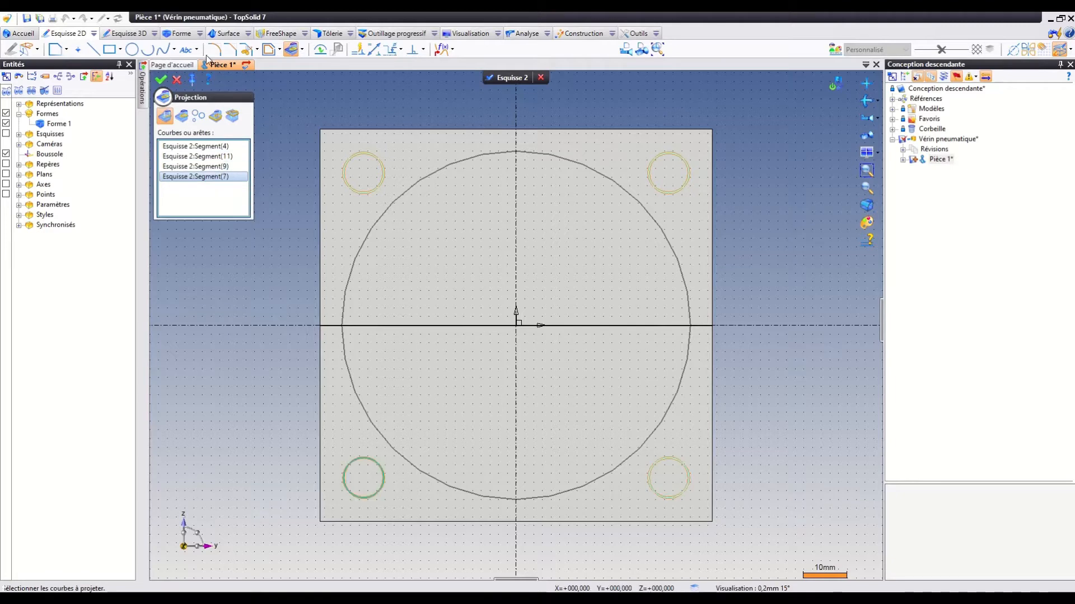
pyautogui.click(165, 79)
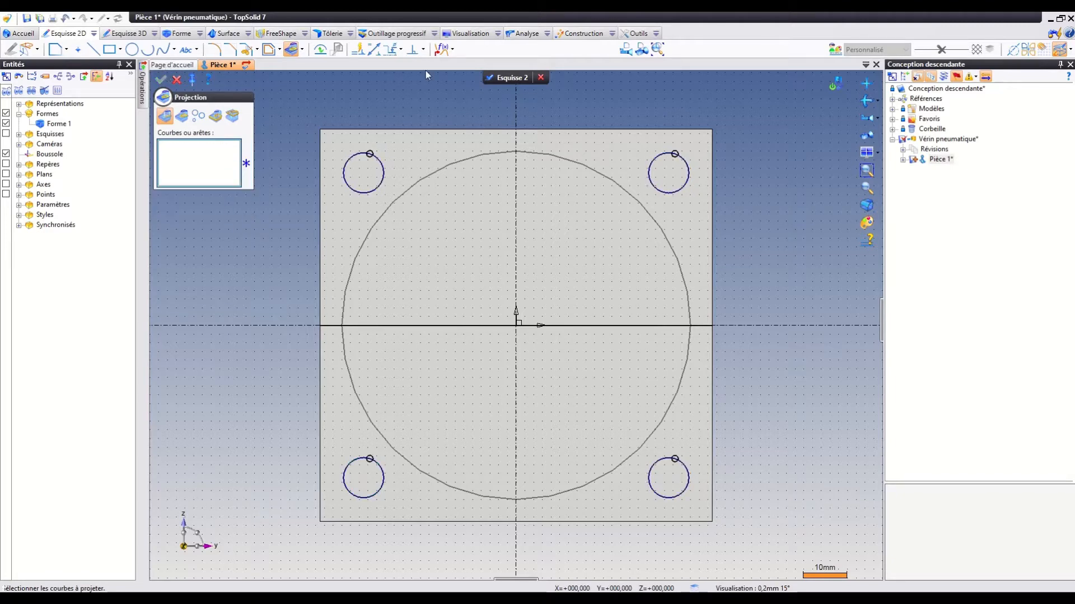
pyautogui.click(520, 76)
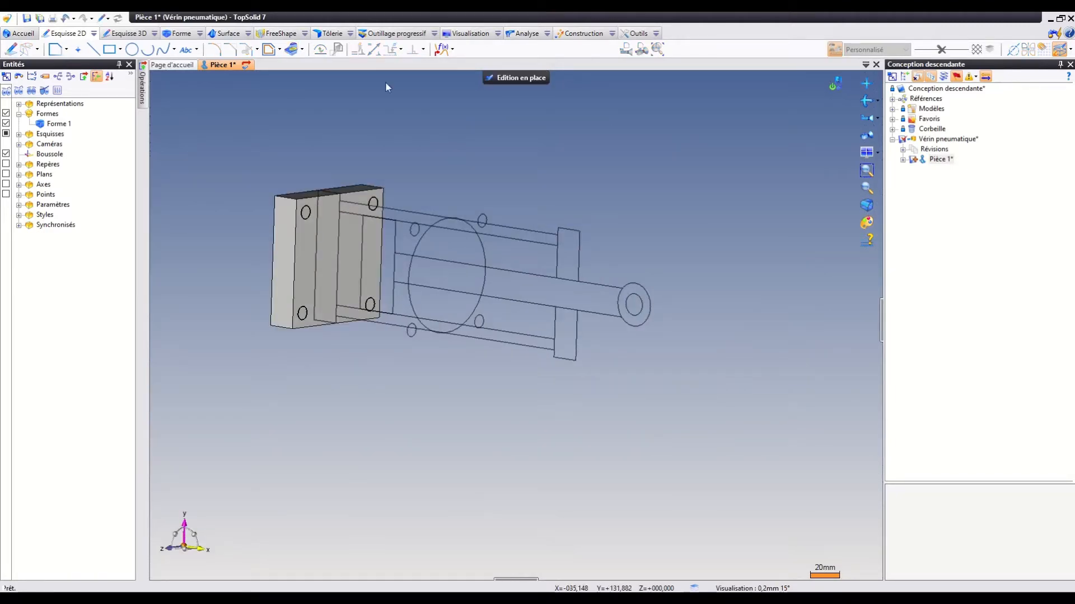
# Cut the four projected circles through the end plate and return to the Vérin pneumatique assembly.
pyautogui.click(162, 34)
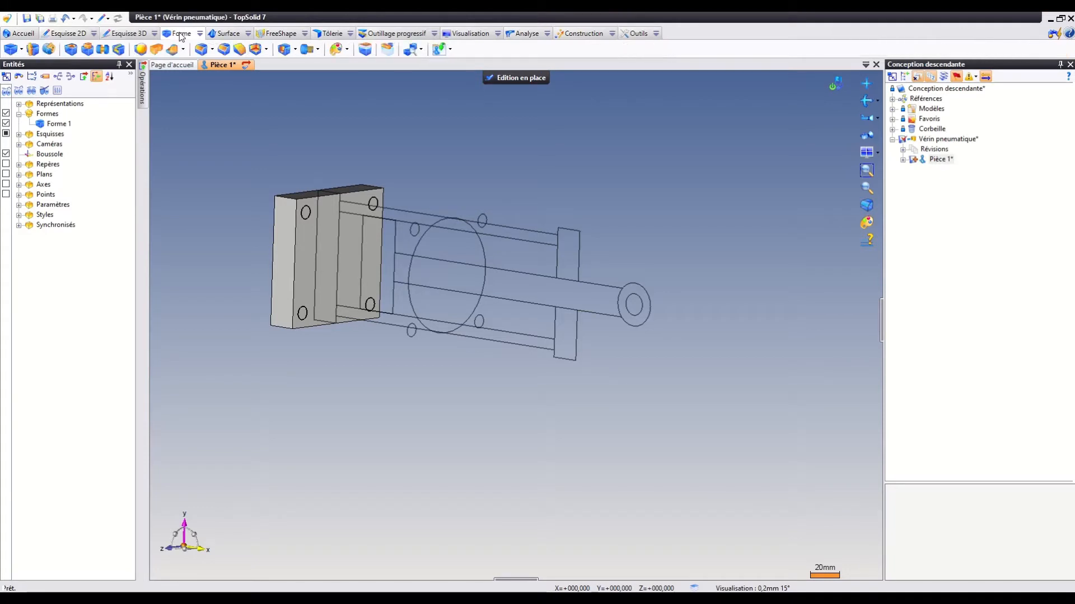
pyautogui.click(71, 48)
pyautogui.click(162, 79)
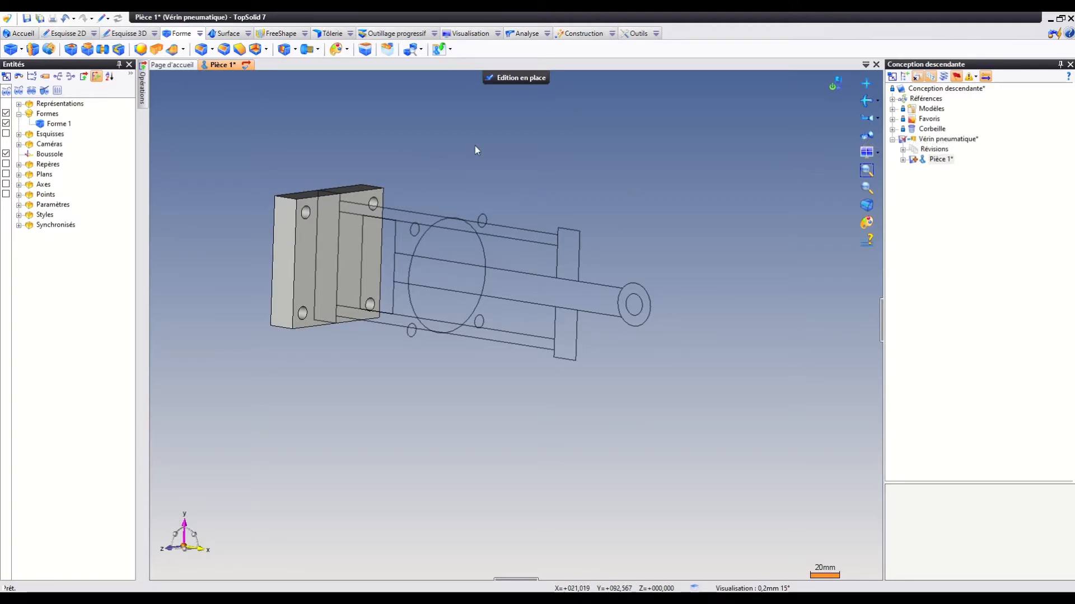
pyautogui.click(512, 79)
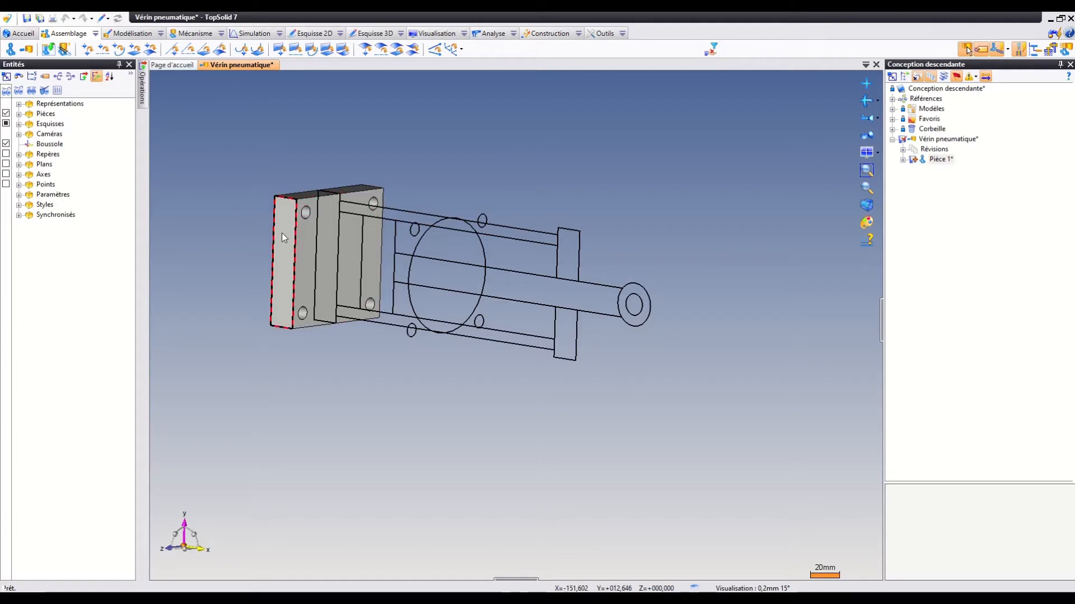
# Create a second in-place part in the assembly from the blank template (Modèle vierge).
pyautogui.rightClick(481, 124)
pyautogui.click(523, 141)
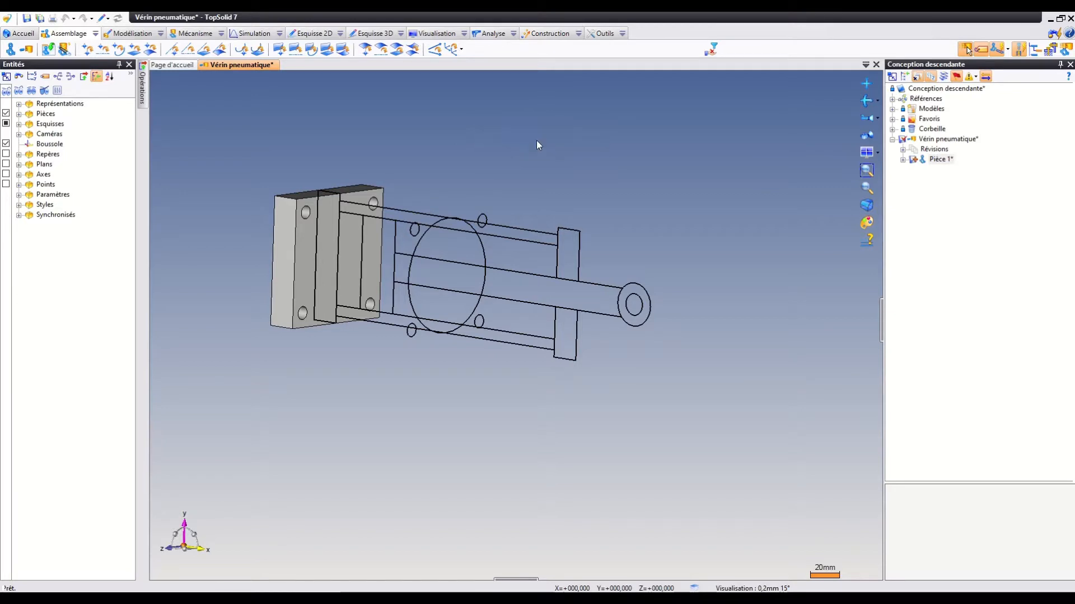
pyautogui.click(126, 356)
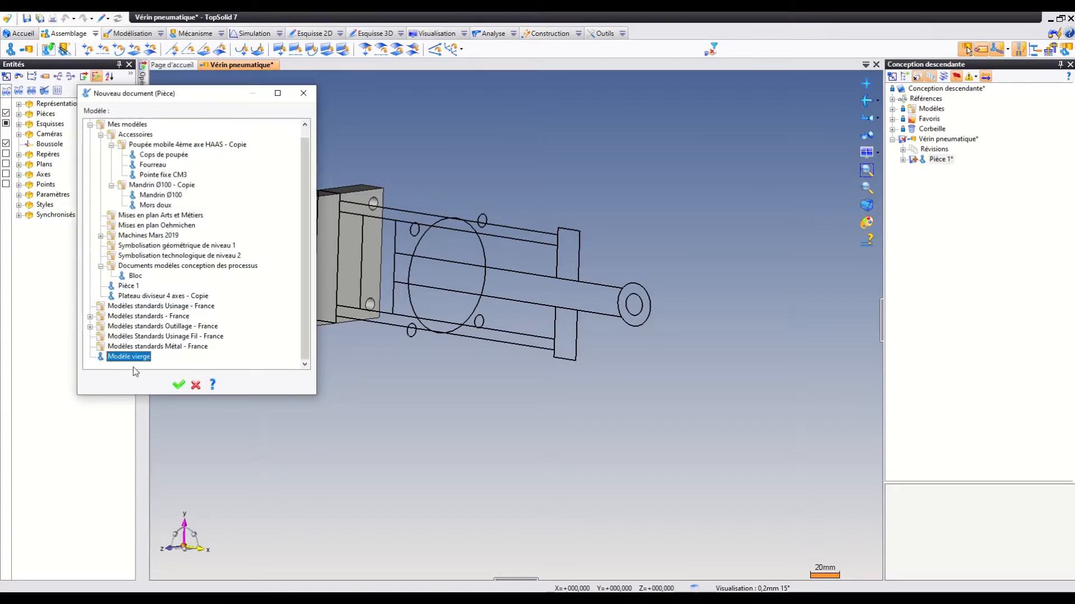
pyautogui.click(179, 386)
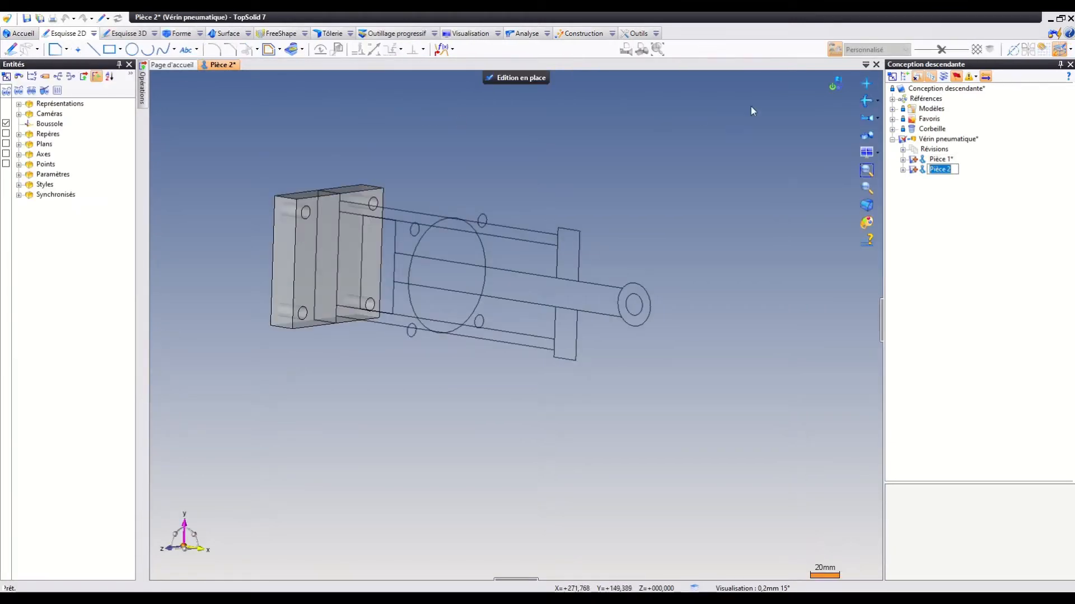
# Sketch a 200 by 7.5 mm rectangle on the absolute XY plane, snapped to opposite corners of the layout's upper tube wall.
pyautogui.click(867, 116)
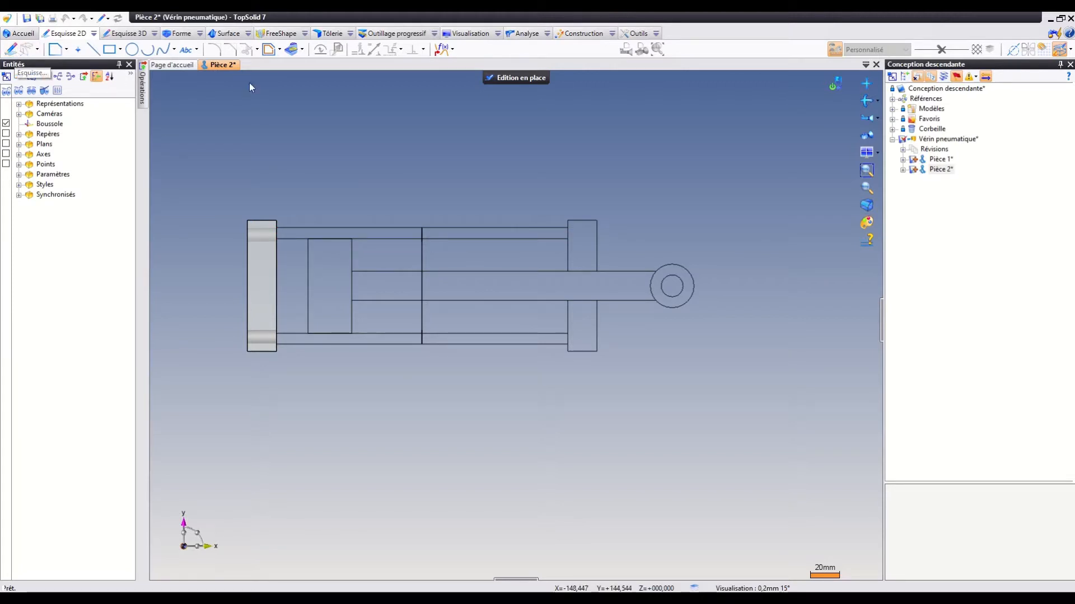
pyautogui.click(11, 49)
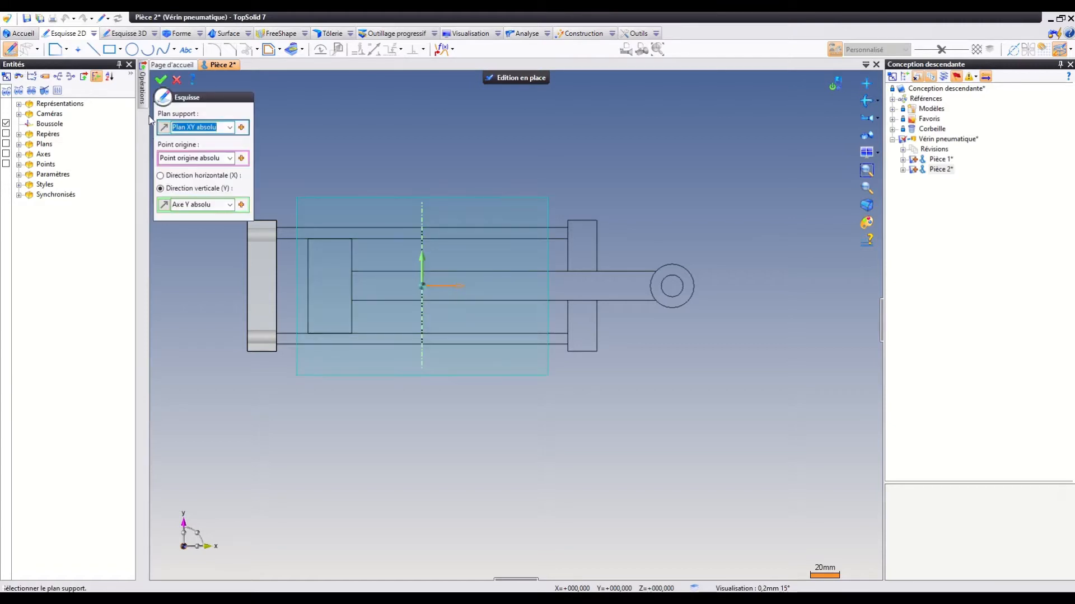
pyautogui.click(161, 80)
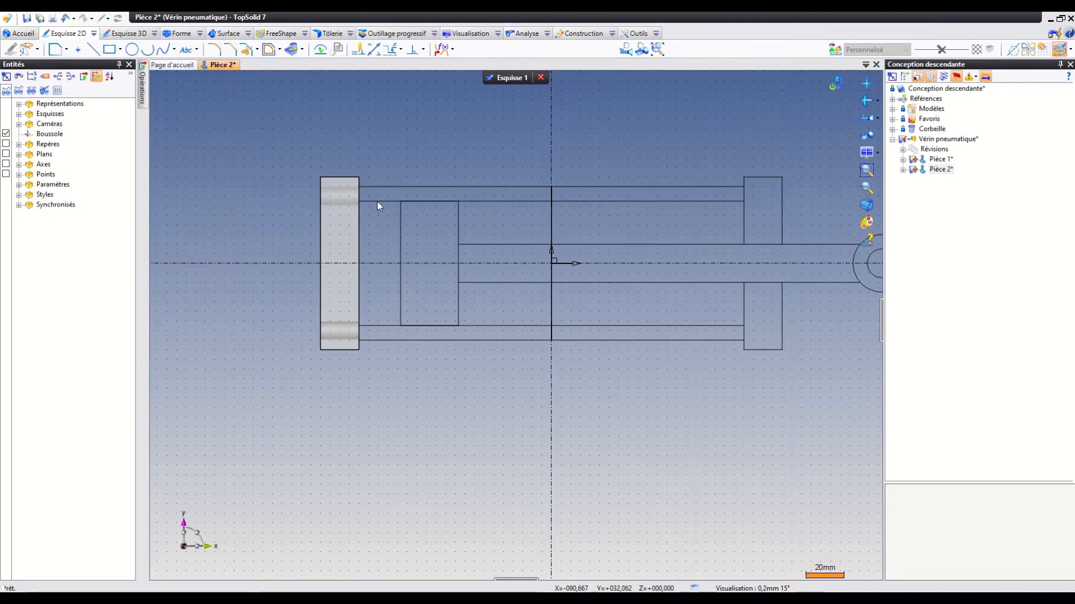
pyautogui.click(109, 50)
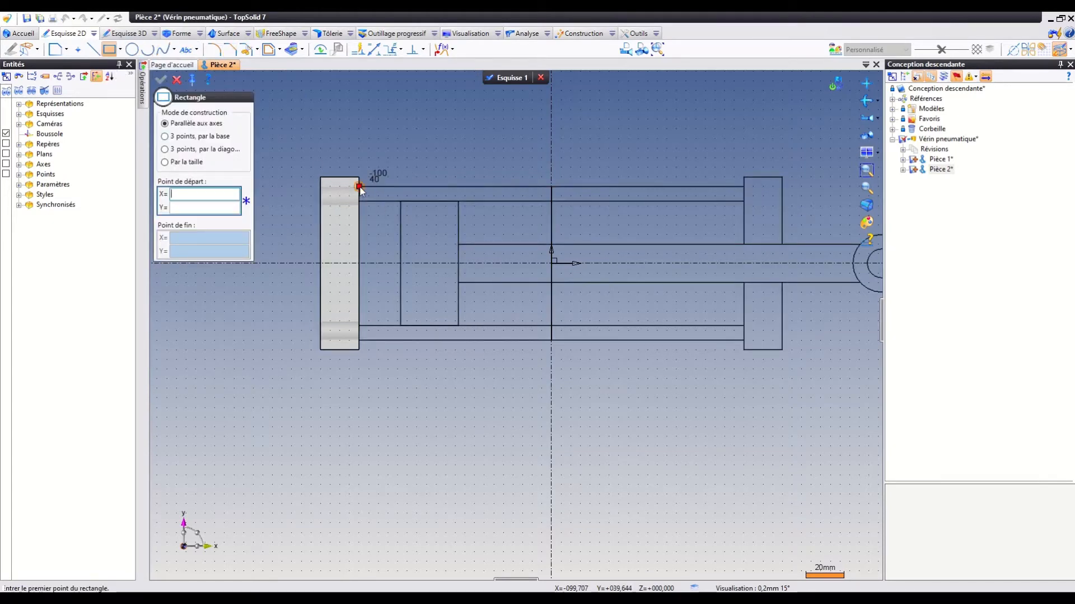
pyautogui.click(359, 187)
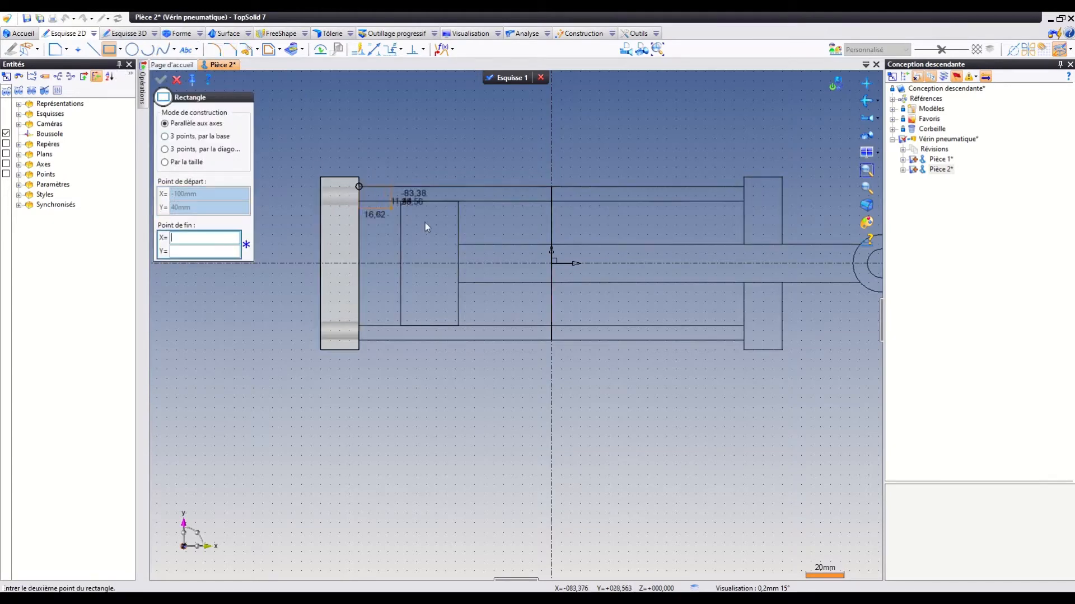
pyautogui.click(741, 202)
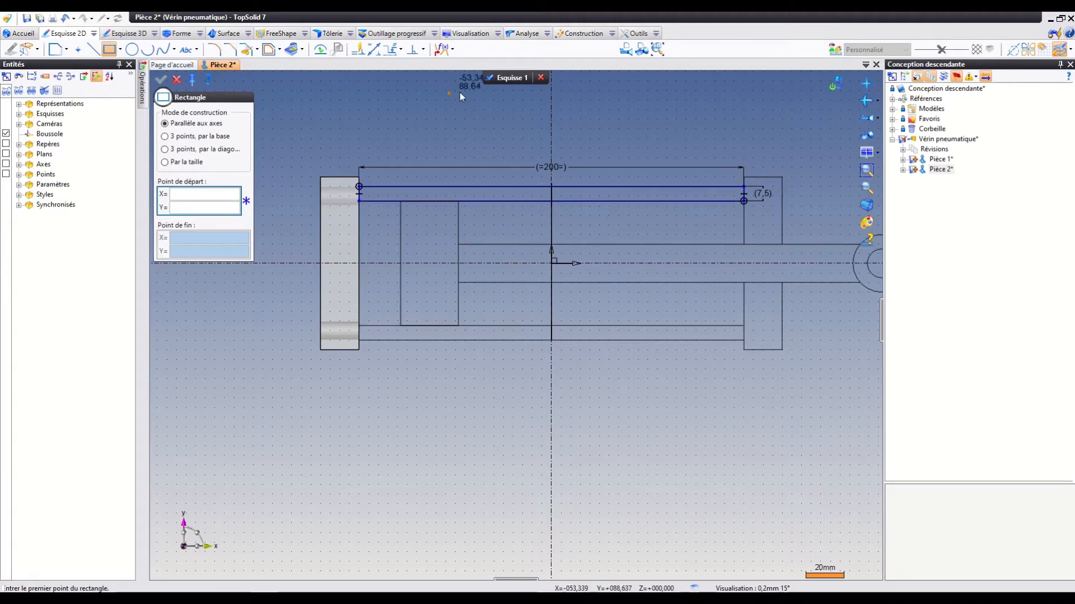
pyautogui.click(505, 79)
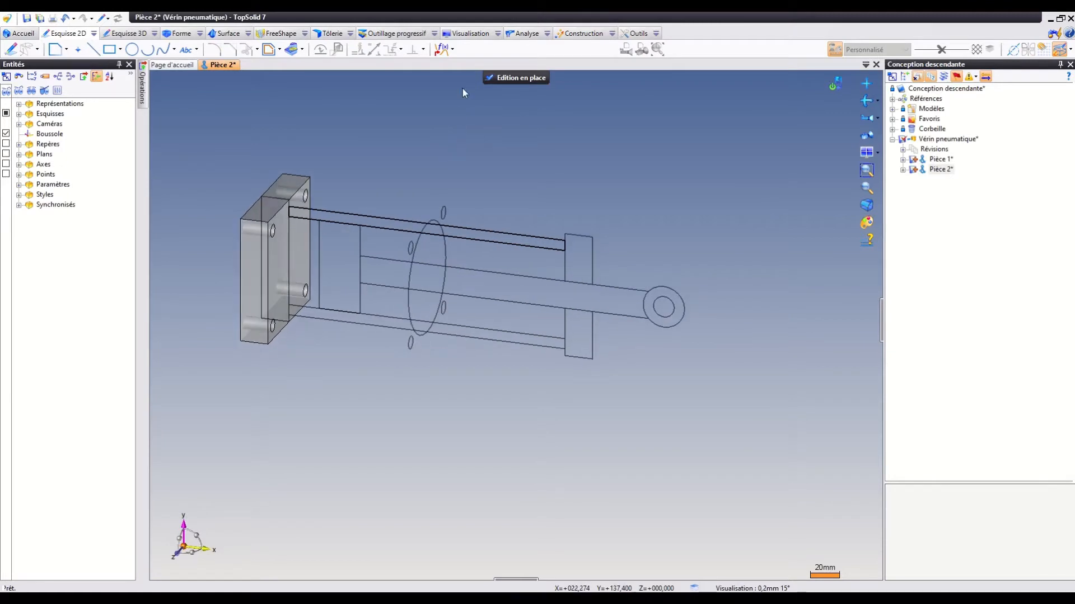
# Revolve the wall rectangle about the cylinder's central axis to form the tube, and finish the in-place editing.
pyautogui.click(180, 34)
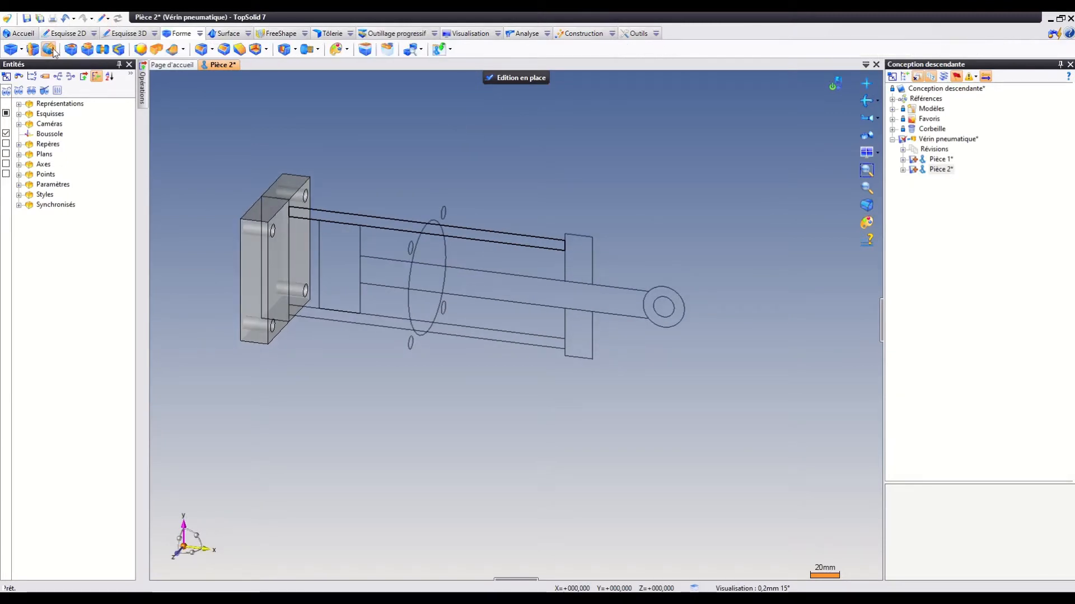
pyautogui.click(52, 51)
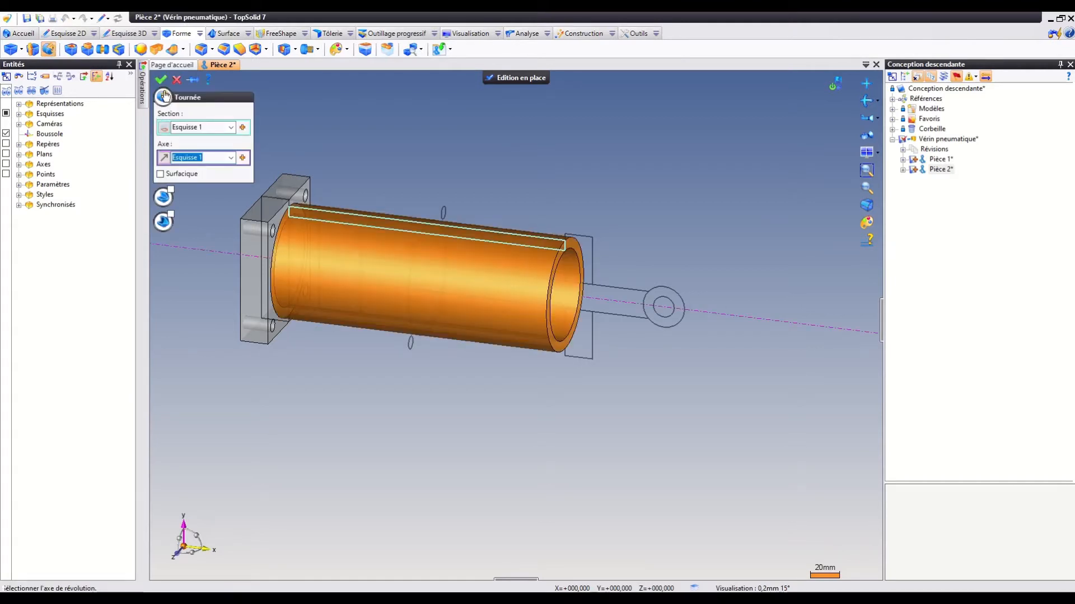
pyautogui.click(161, 81)
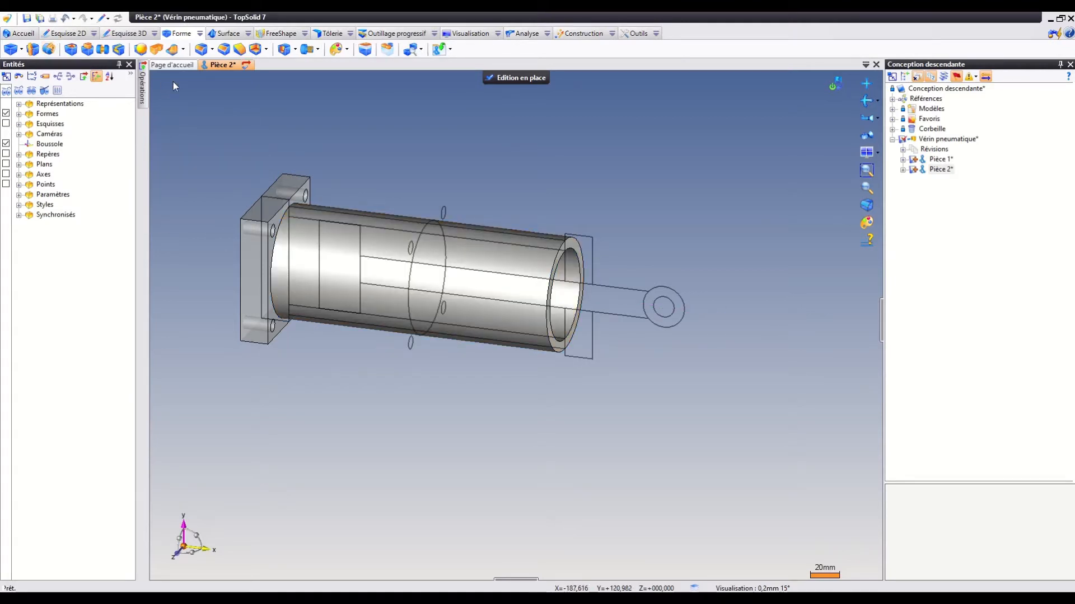
pyautogui.click(515, 78)
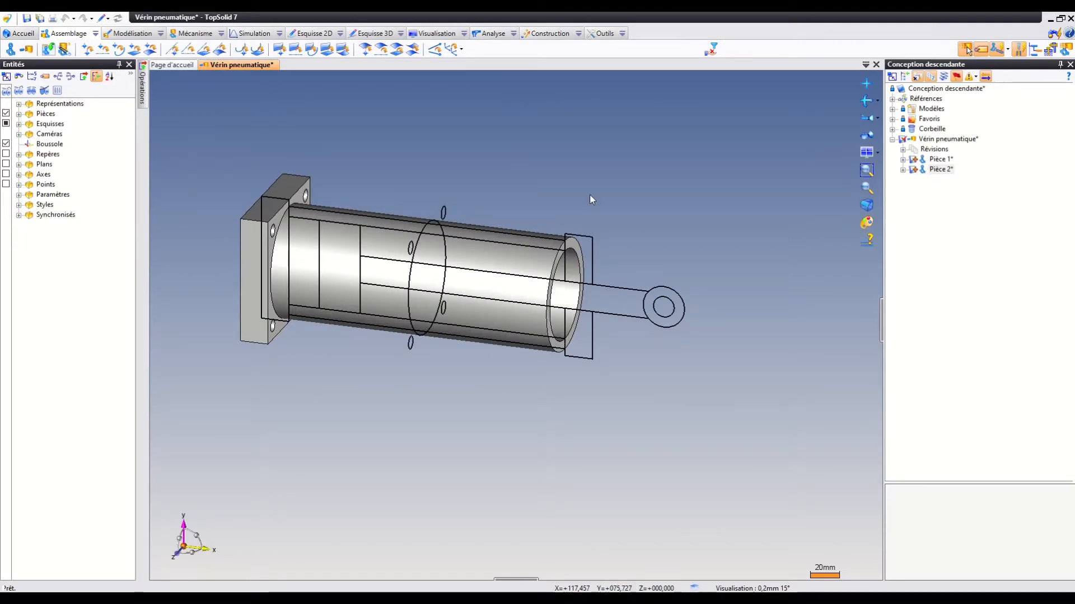
pyautogui.moveTo(590, 195); pyautogui.dragTo(569, 200, button='middle')
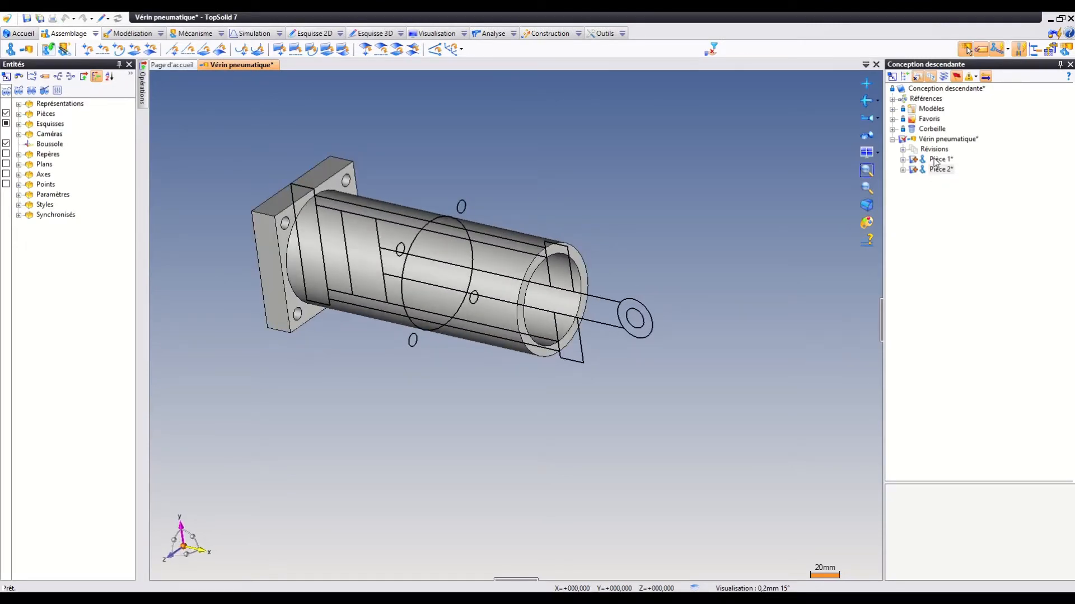
pyautogui.click(937, 160)
pyautogui.click(939, 171)
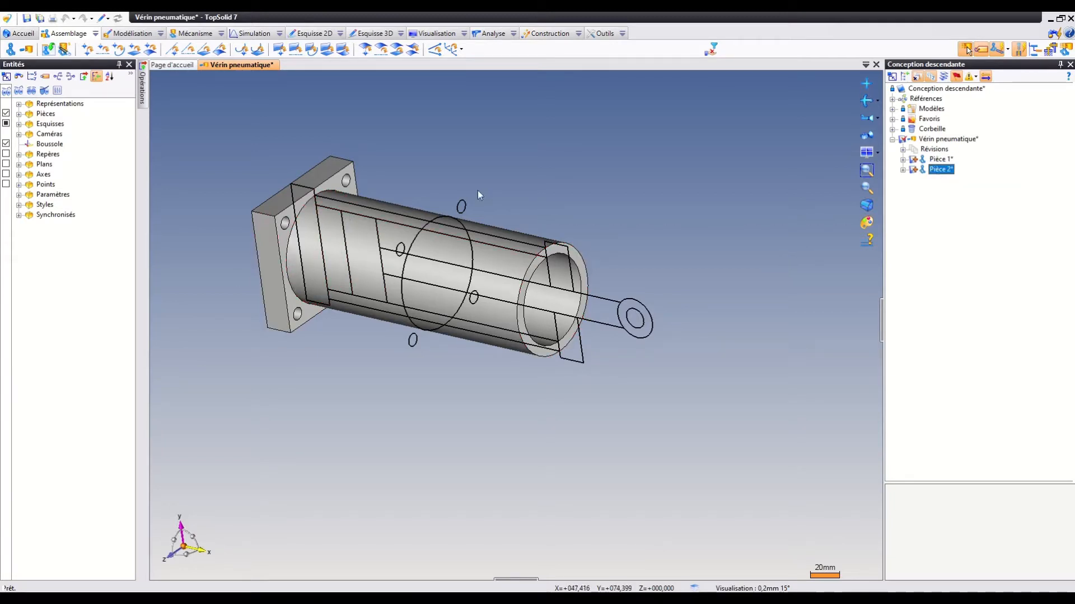
# Edit the assembly's layout sketch, set the tube's length dimension to 300 mm, and validate the sketch.
pyautogui.rightClick(412, 228)
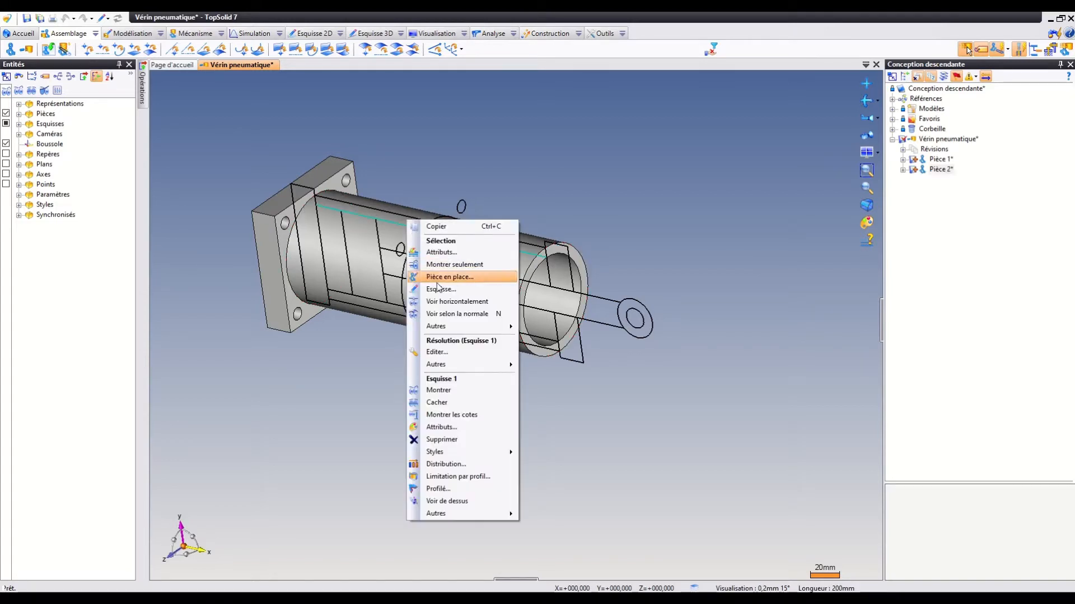
pyautogui.click(459, 352)
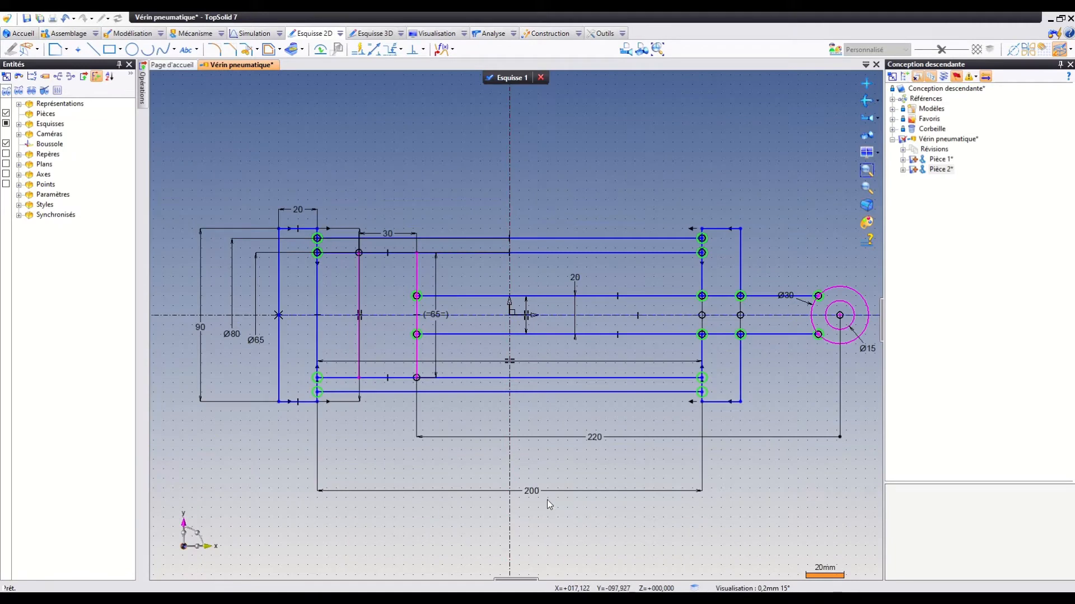
pyautogui.doubleClick(542, 491)
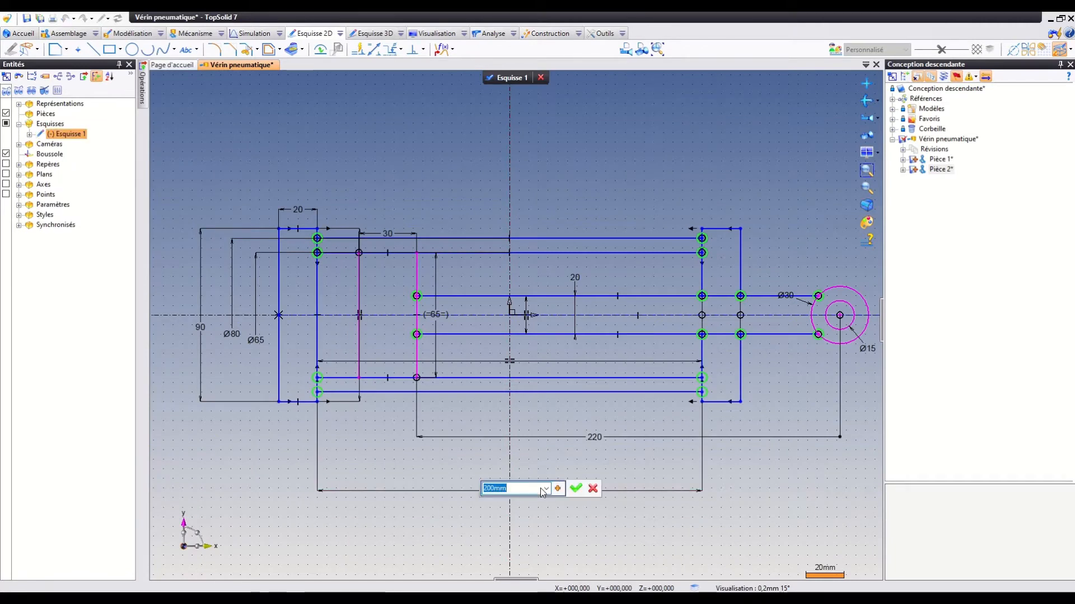
pyautogui.write('300')
pyautogui.press('Return')
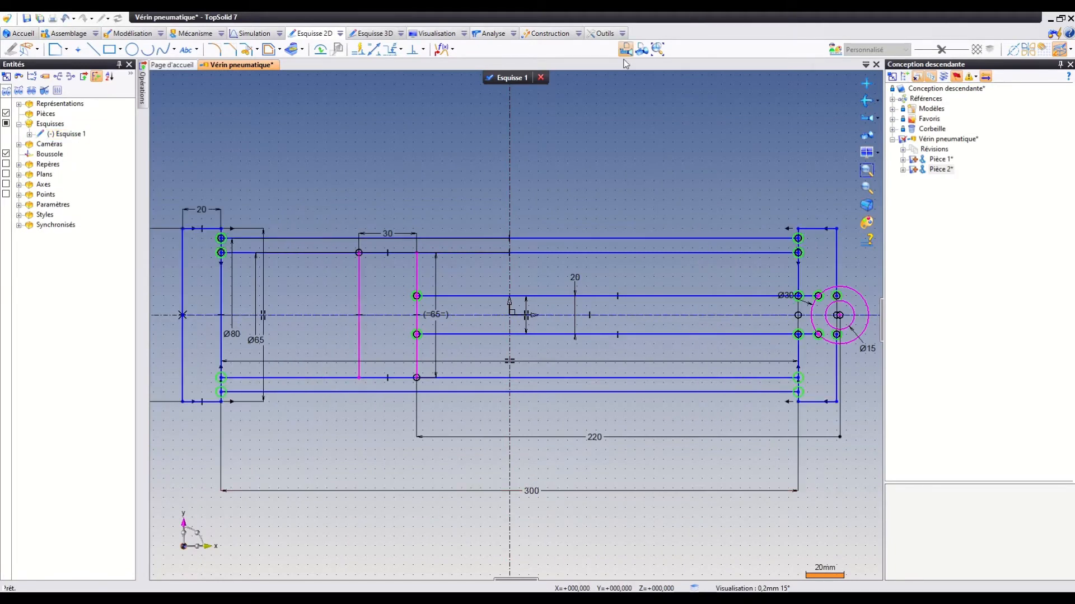
pyautogui.click(490, 77)
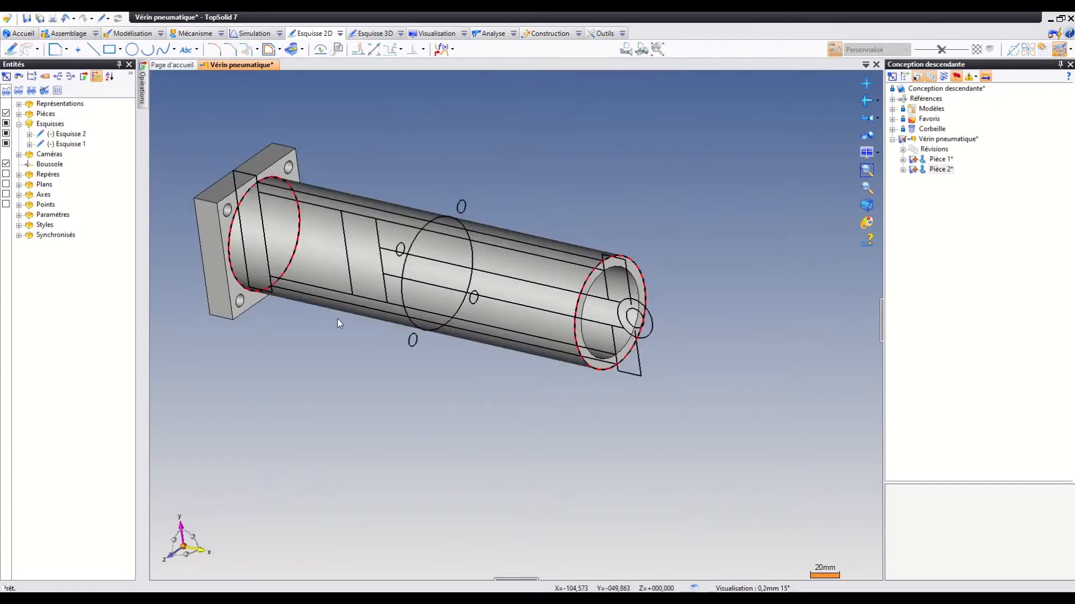
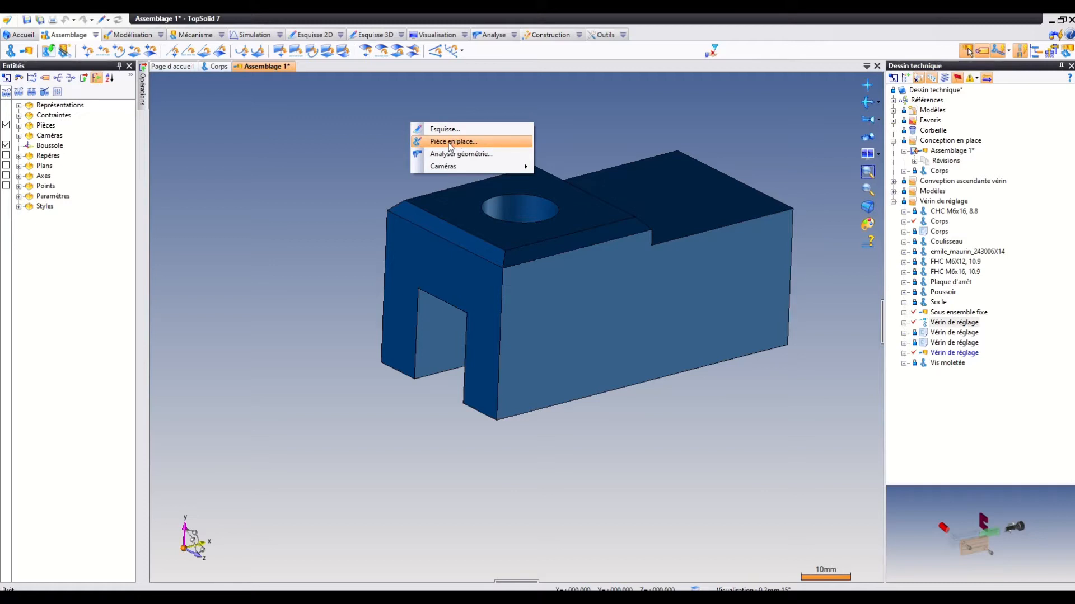
# Create an in-place part in the assembly from the blank template (Modèle vierge).
pyautogui.click(450, 146)
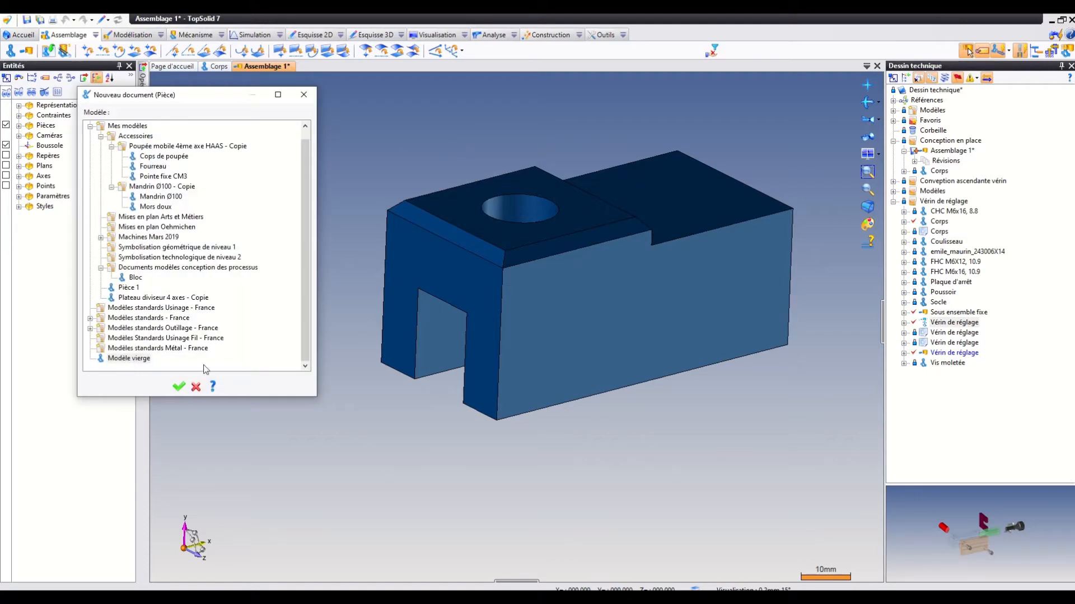
pyautogui.click(124, 360)
pyautogui.click(180, 392)
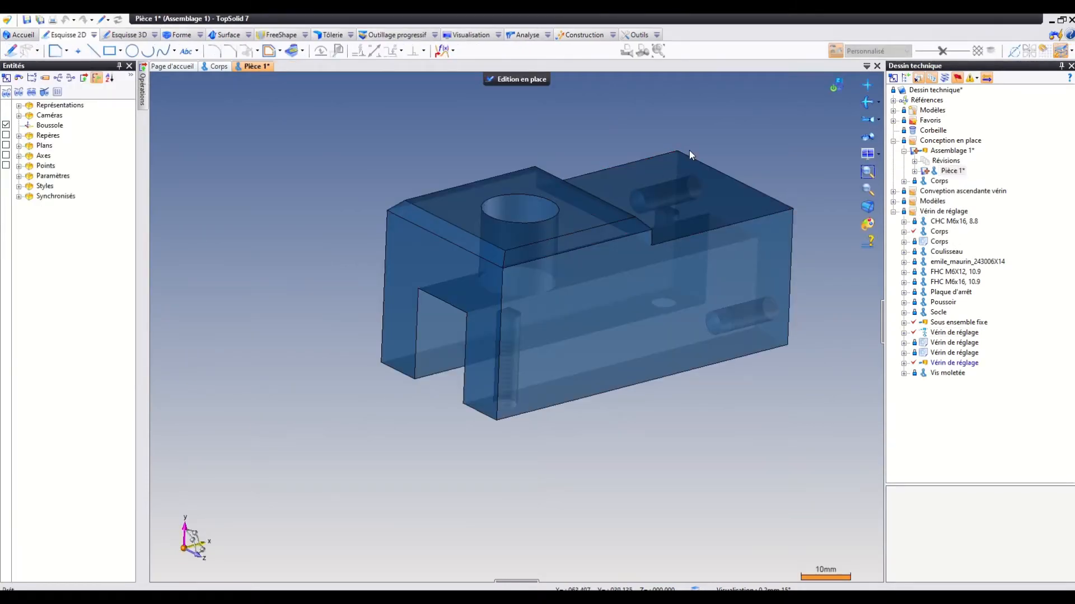
# Start a 2D sketch on the body's end face that has the two holes and the slot opening.
pyautogui.moveTo(689, 150); pyautogui.dragTo(532, 154, button='middle')
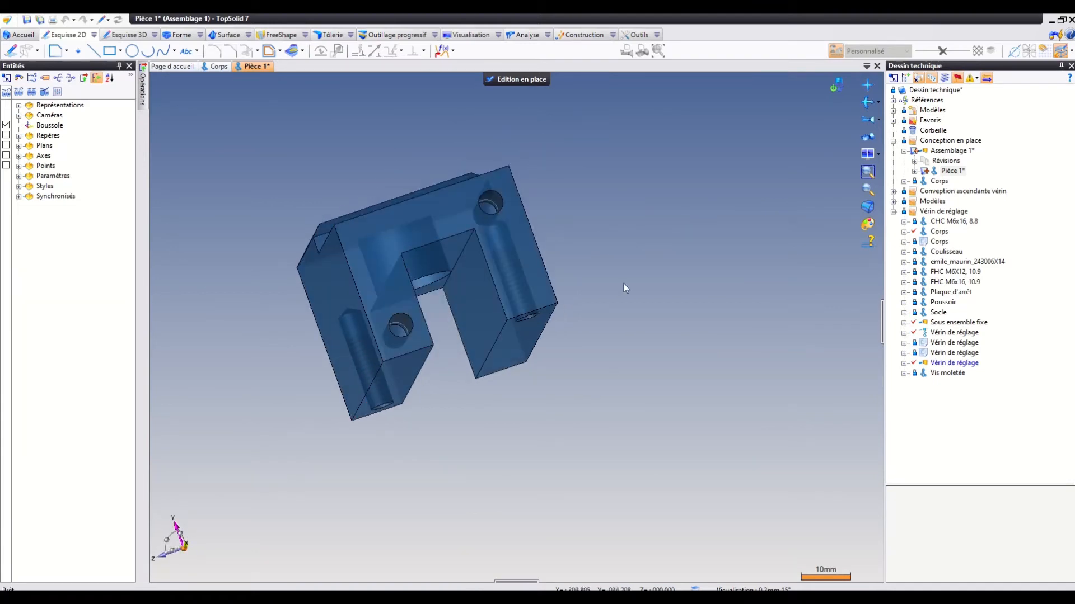
pyautogui.moveTo(562, 214); pyautogui.dragTo(530, 266, button='middle')
pyautogui.moveTo(269, 220); pyautogui.dragTo(314, 168, button='middle')
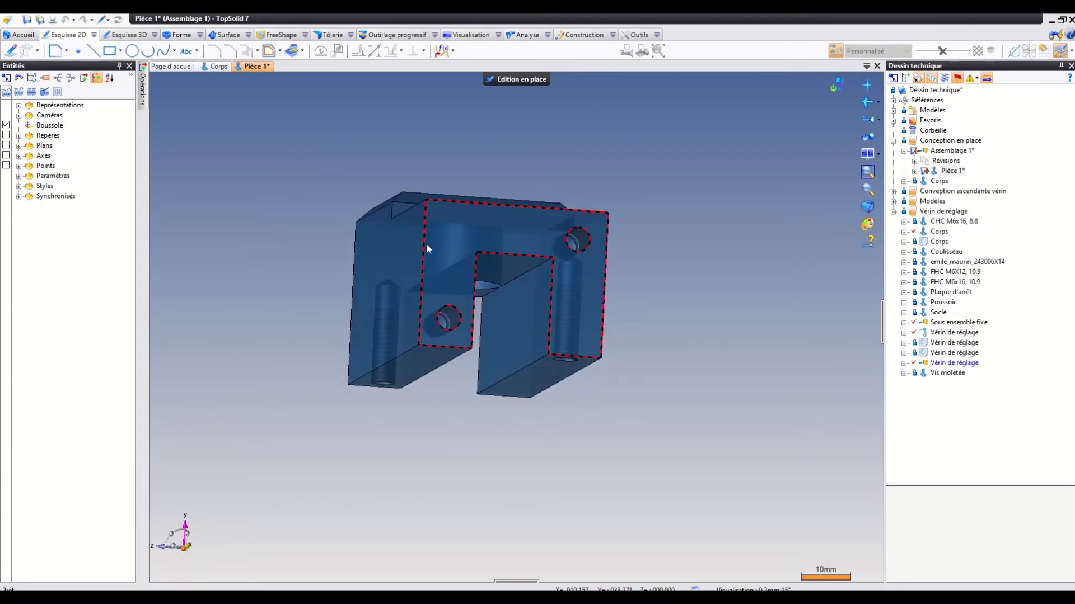
pyautogui.moveTo(280, 242)
pyautogui.mouseDown(button='middle')
pyautogui.moveTo(420, 249)
pyautogui.moveTo(276, 254)
pyautogui.mouseUp(button='middle')
pyautogui.click(471, 268)
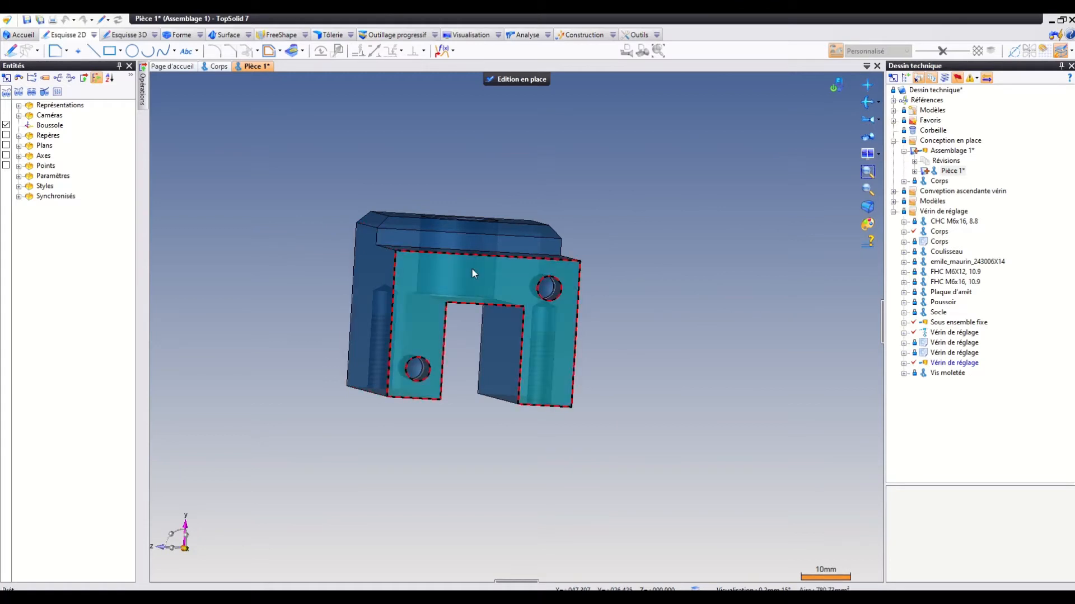
pyautogui.click(16, 50)
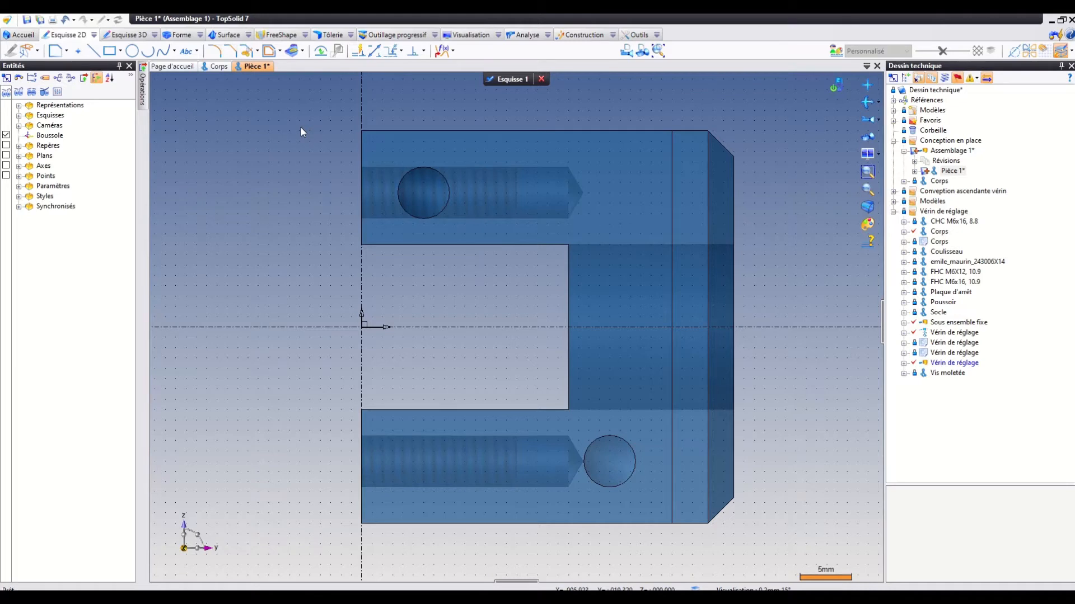
# Draw a closed stepped contour snapped to the body's base corners, extending about 8.6 mm below it, with a tongue about 3.4 mm into the slot.
pyautogui.click(55, 50)
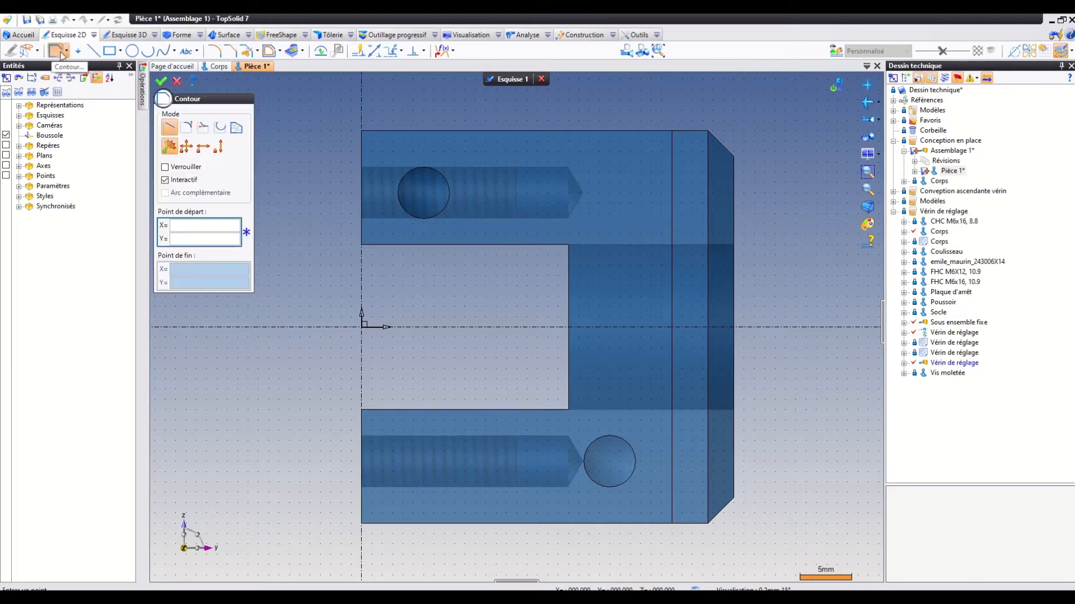
pyautogui.click(361, 130)
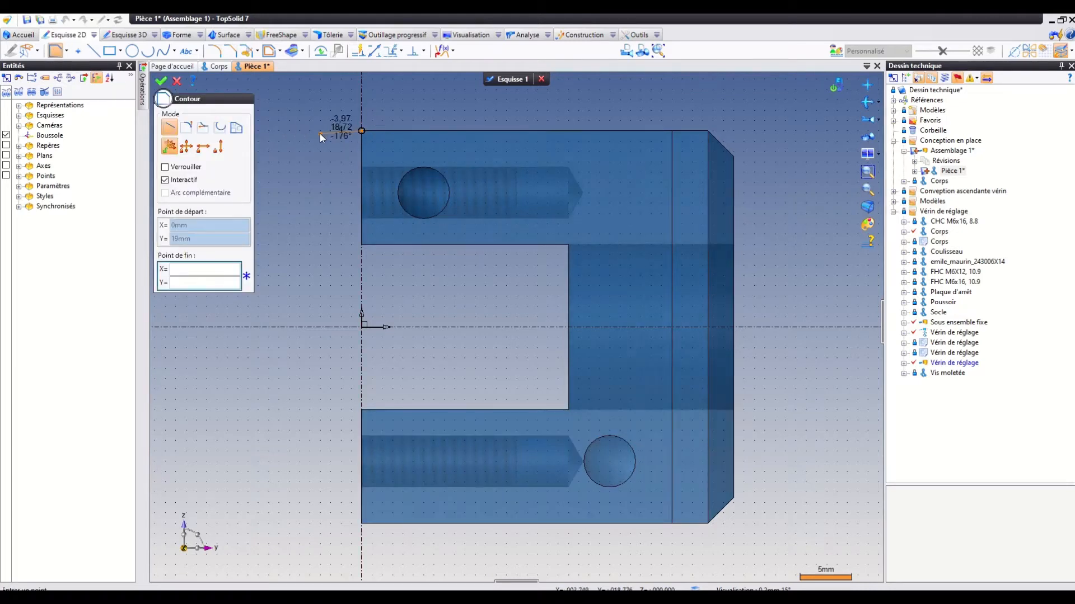
pyautogui.click(273, 130)
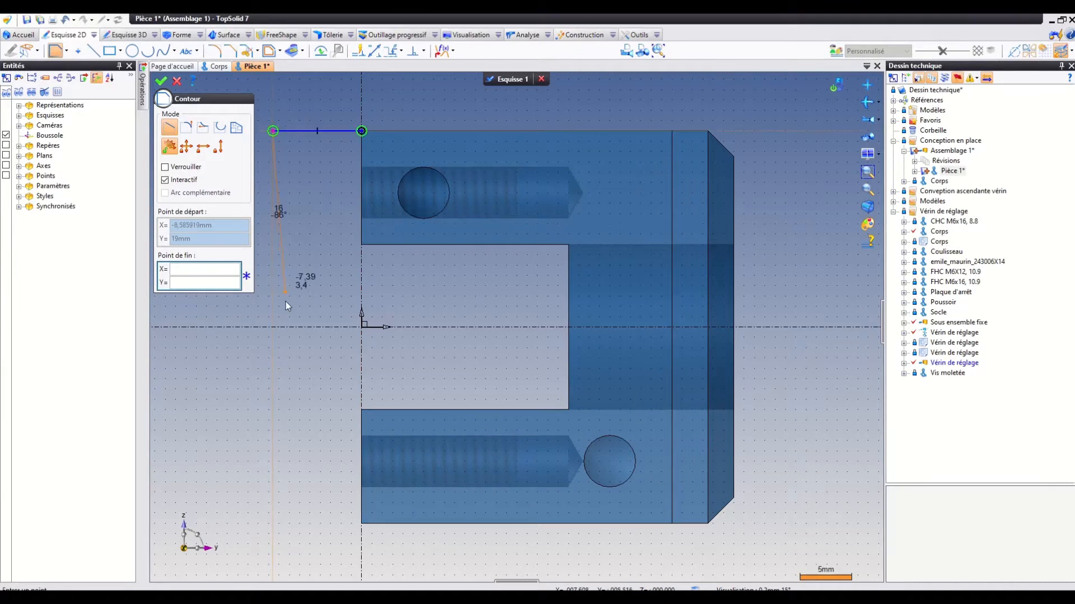
pyautogui.click(274, 526)
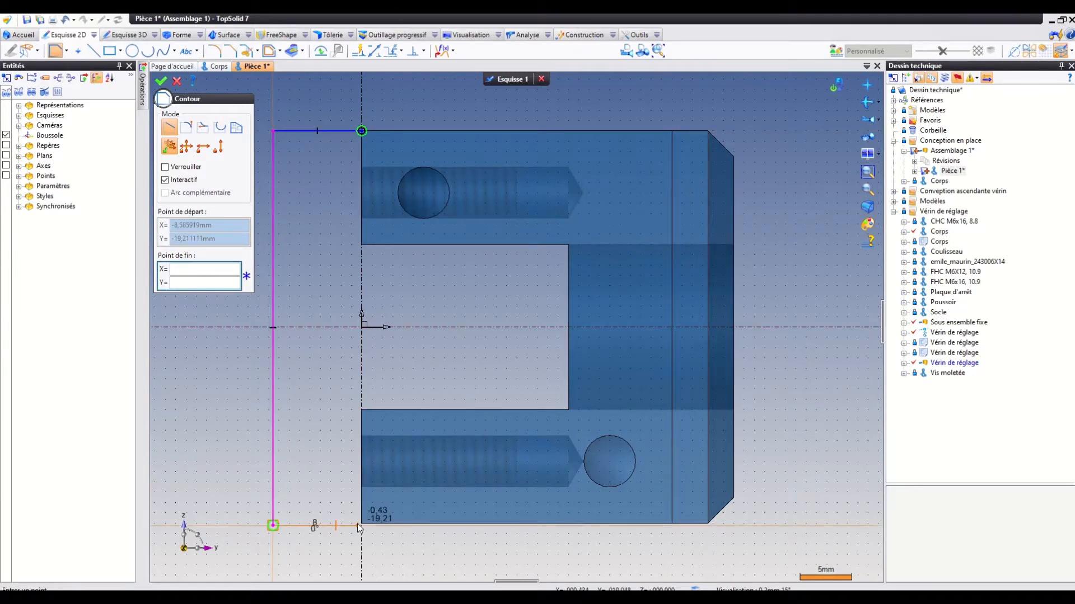
pyautogui.click(361, 524)
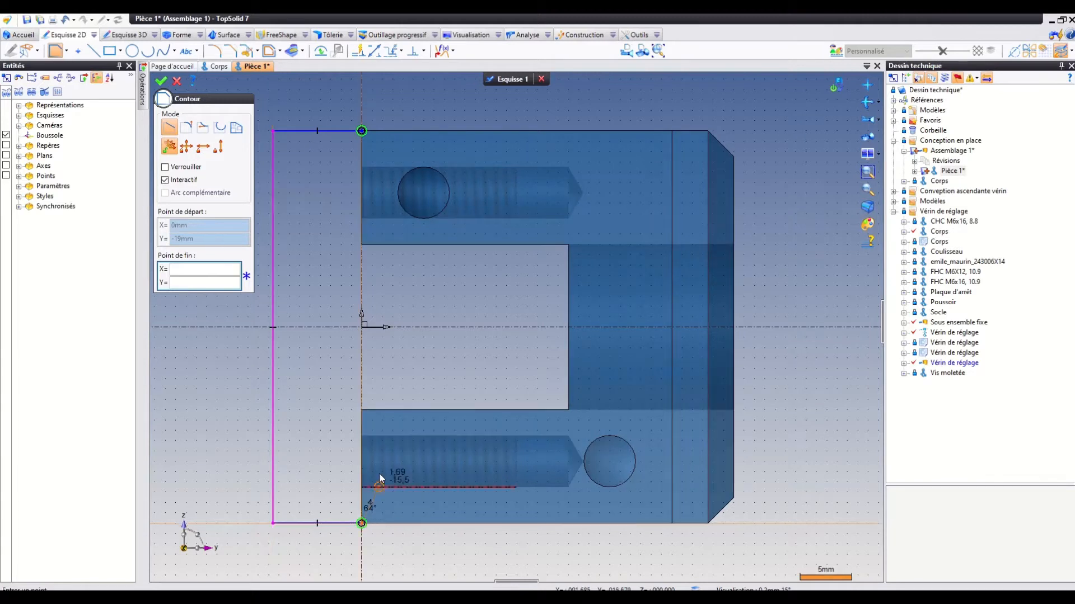
pyautogui.click(361, 410)
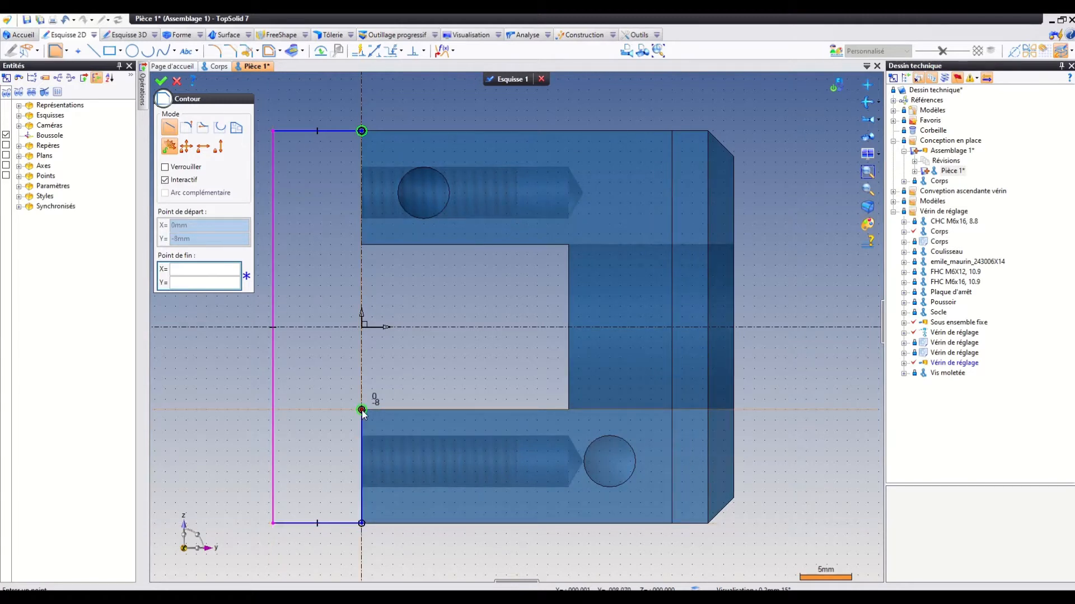
pyautogui.click(398, 410)
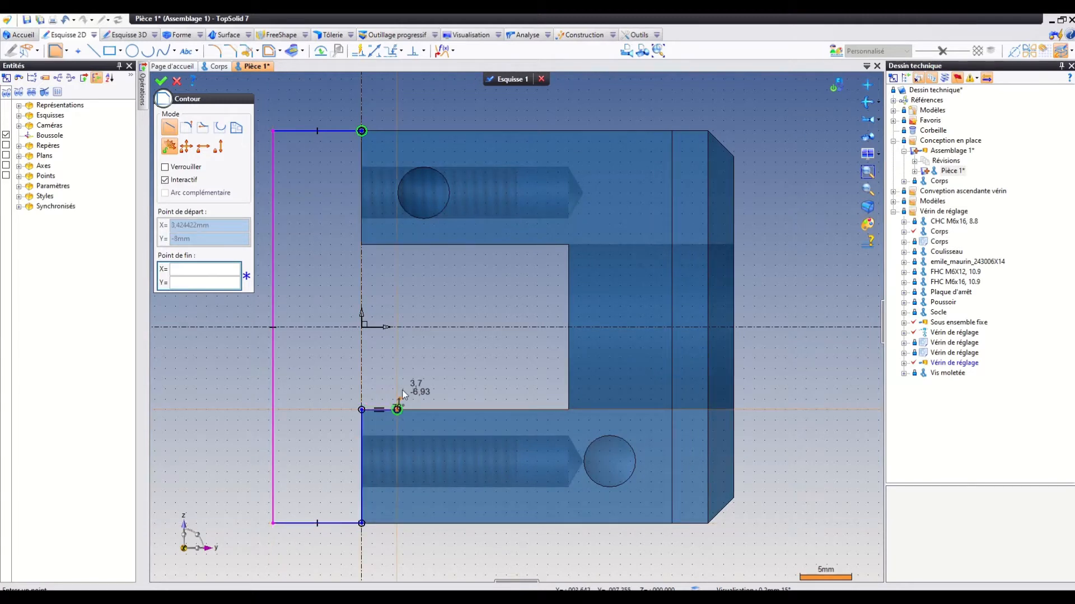
pyautogui.click(397, 244)
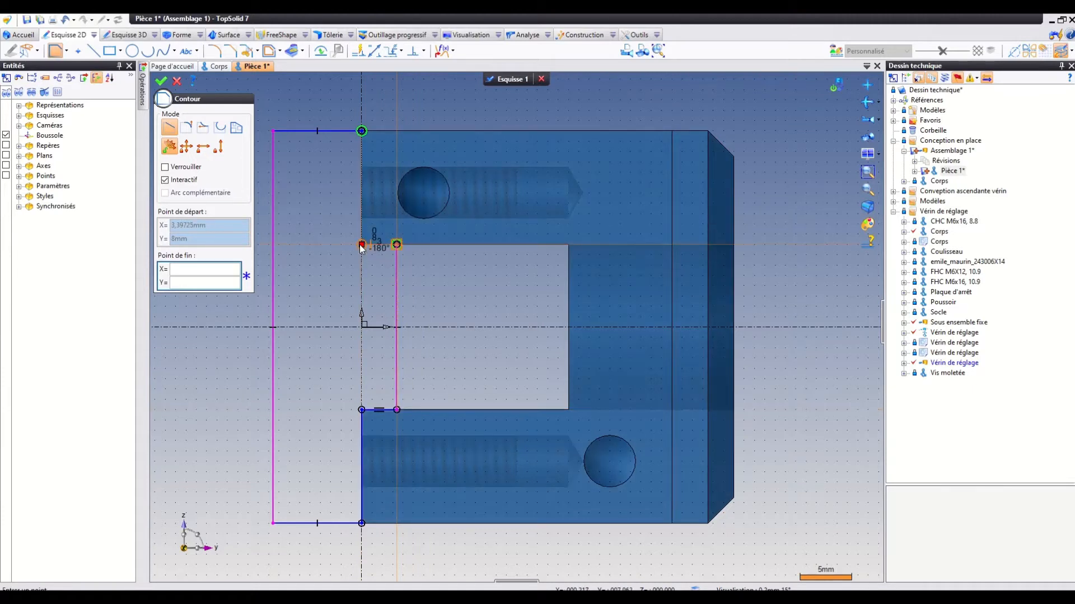
pyautogui.click(360, 244)
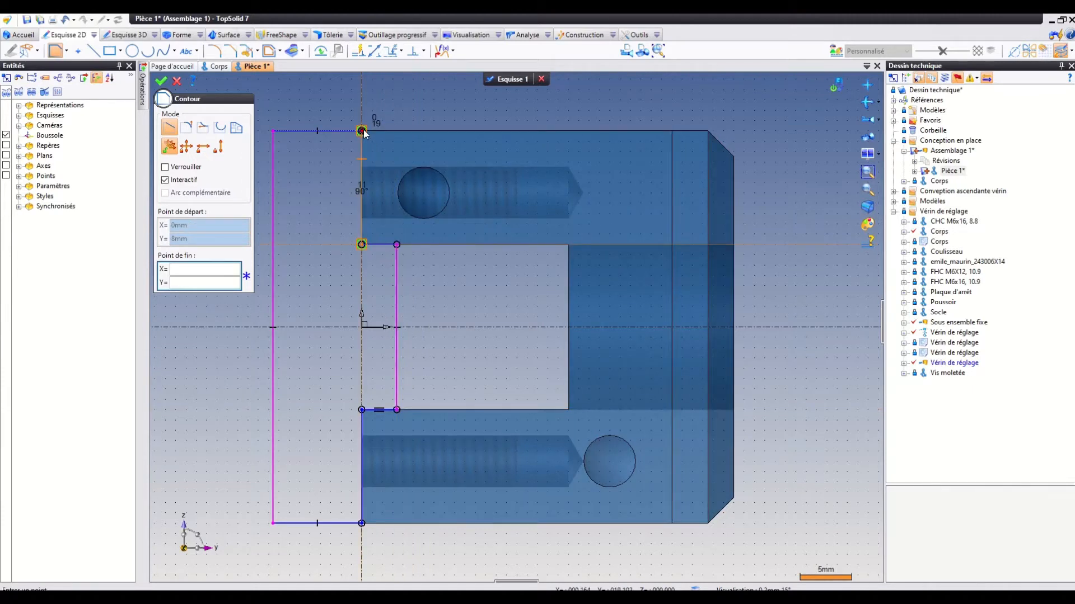
pyautogui.click(362, 132)
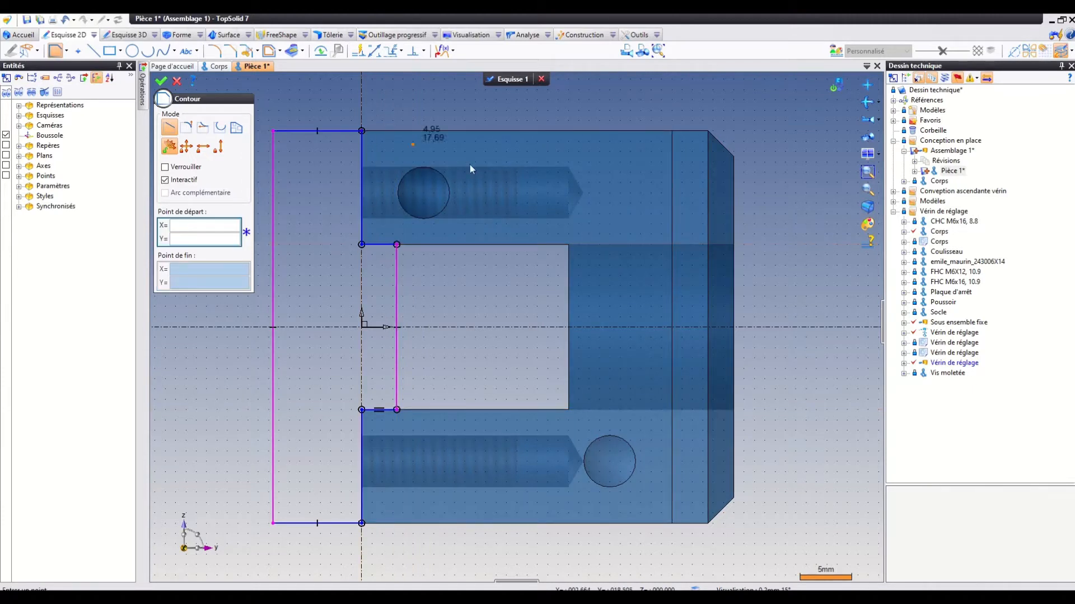
pyautogui.click(162, 82)
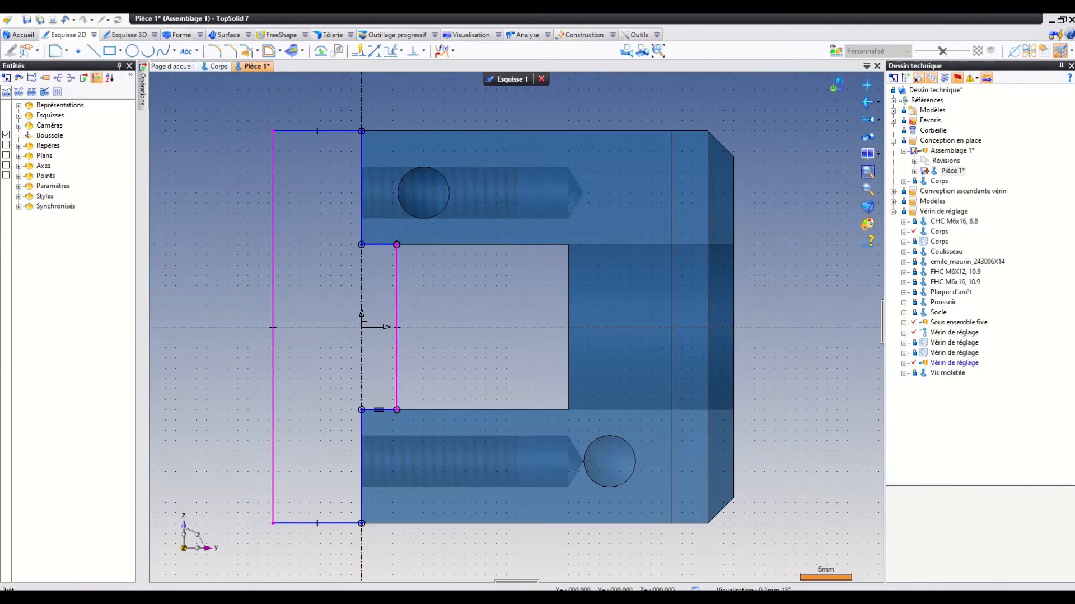
# Dimension the thickness of the contour's base below the body and set it to 10 mm.
pyautogui.click(374, 55)
pyautogui.click(361, 186)
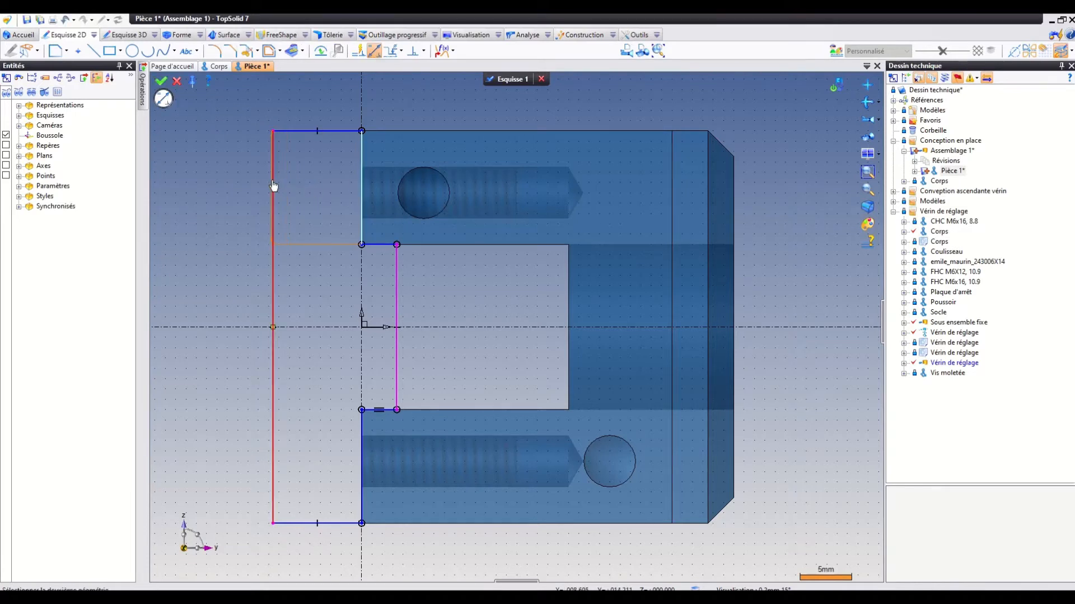
pyautogui.click(273, 185)
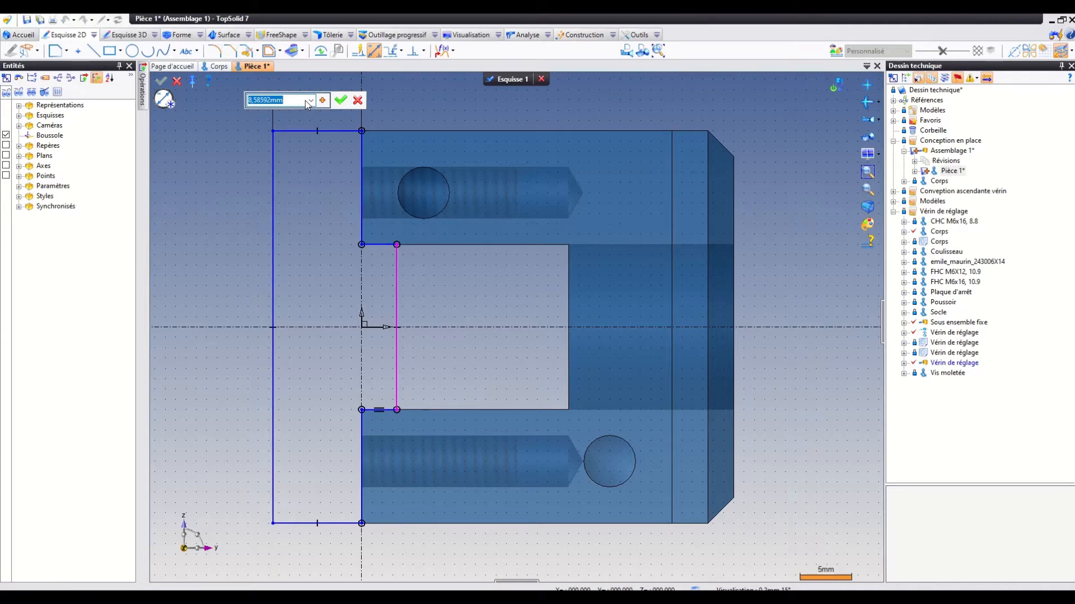
pyautogui.write('10')
pyautogui.press('Return')
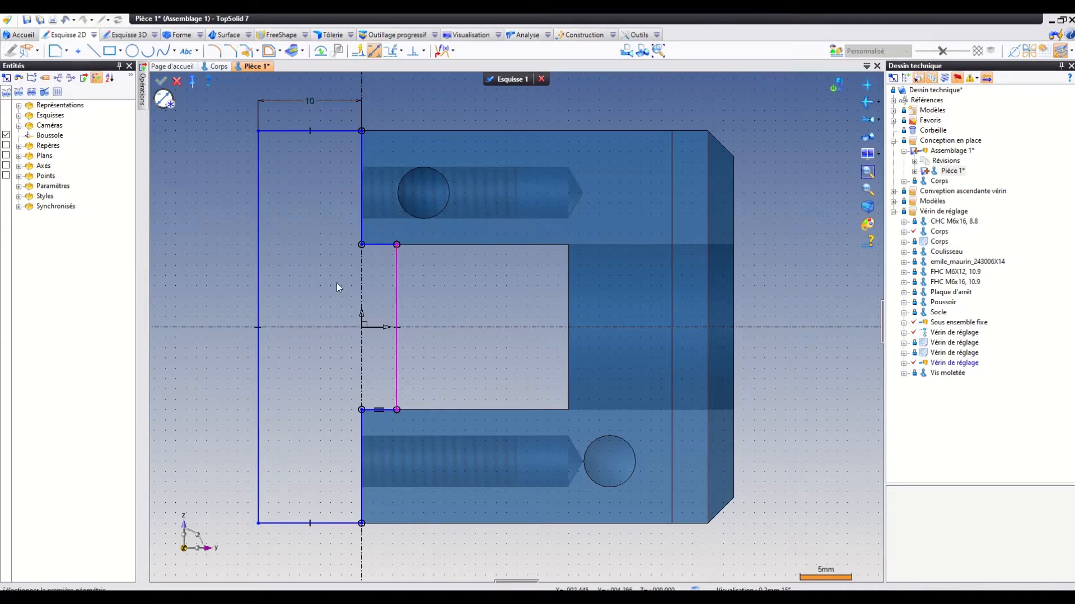
# Dimension the tongue's height from the body's base line and set it to 4 mm.
pyautogui.click(363, 266)
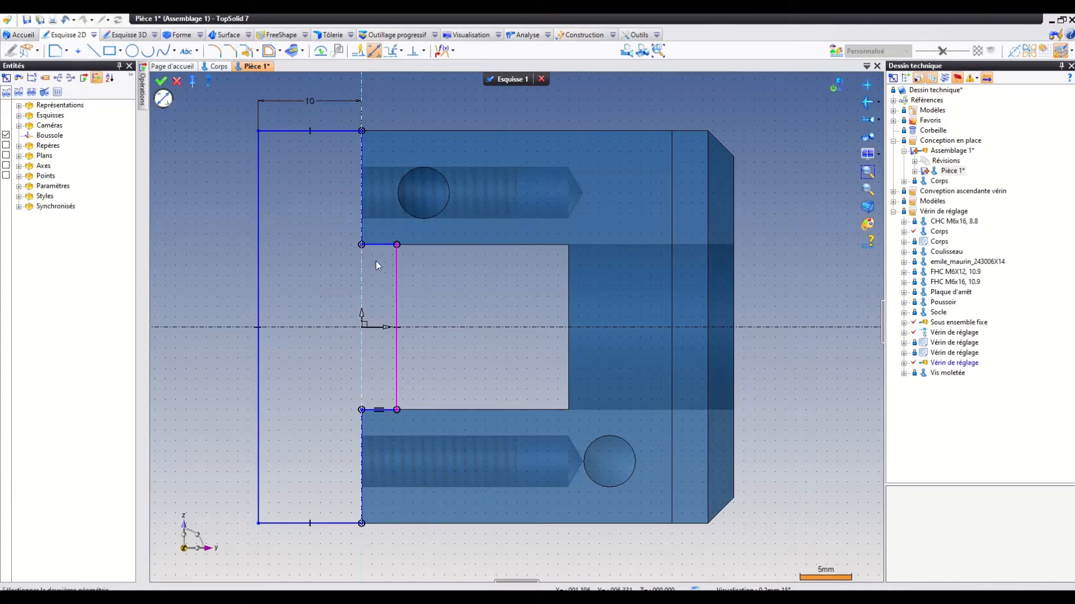
pyautogui.click(399, 274)
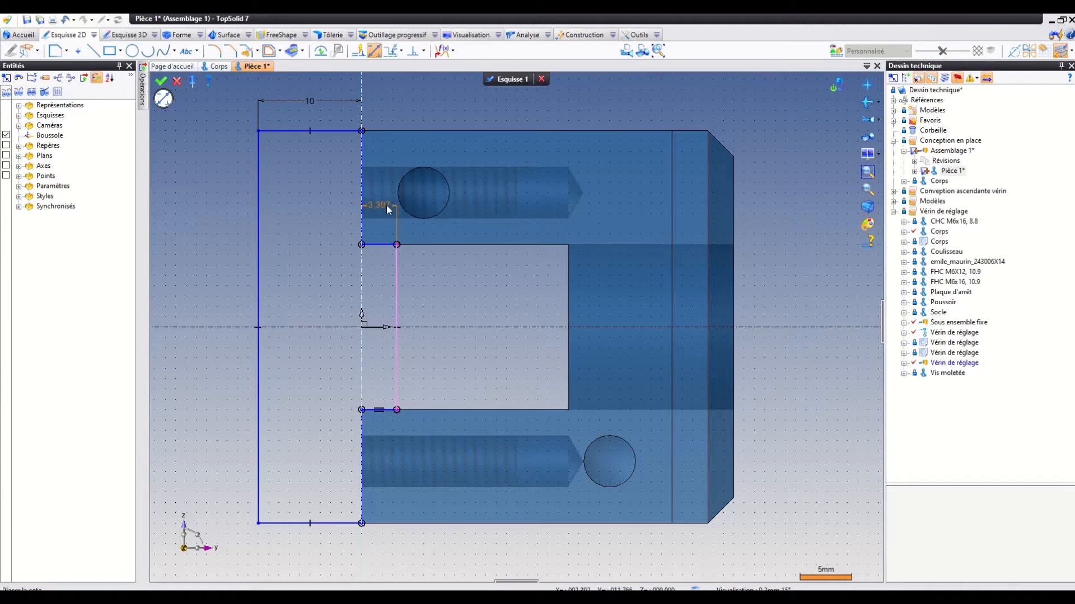
pyautogui.click(387, 206)
pyautogui.write('4')
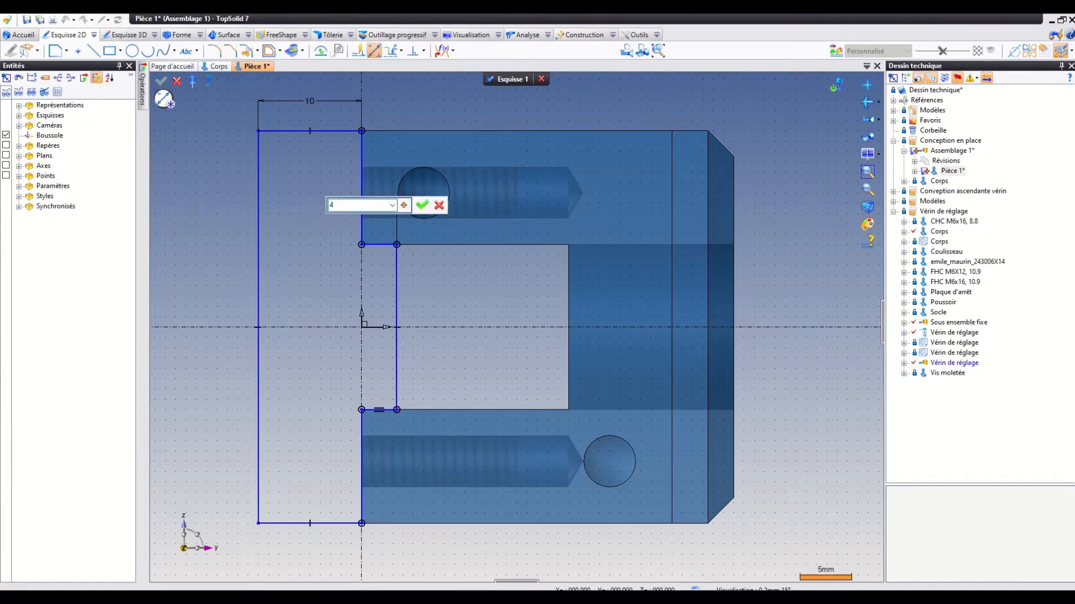
pyautogui.press('Return')
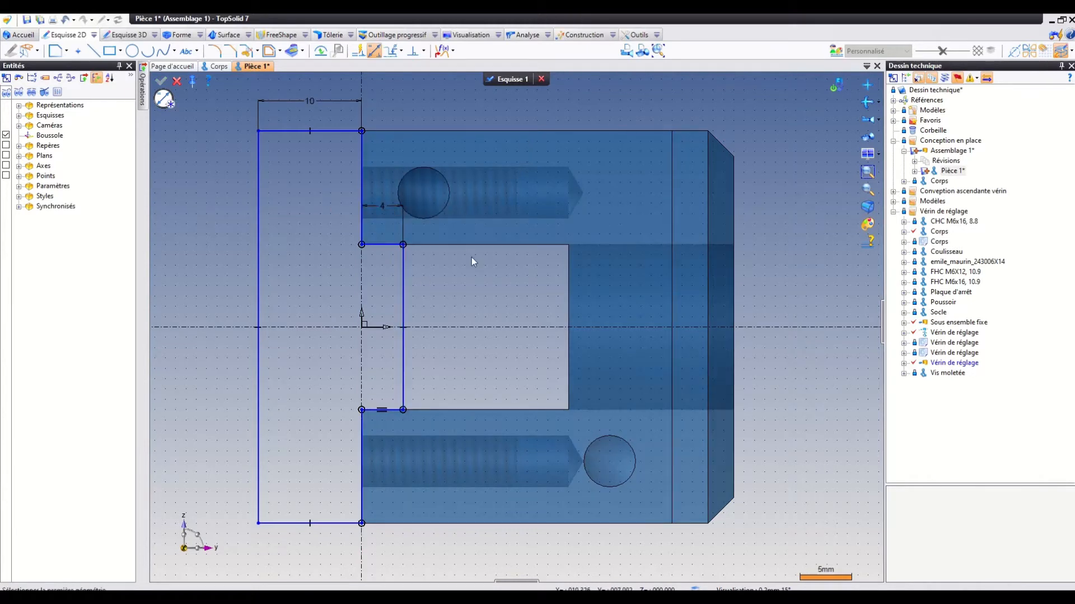
# Replace the 4 mm dimension with a 16 mm one between the tongue's edge and the slot's inner edge, and validate the sketch.
pyautogui.rightClick(377, 203)
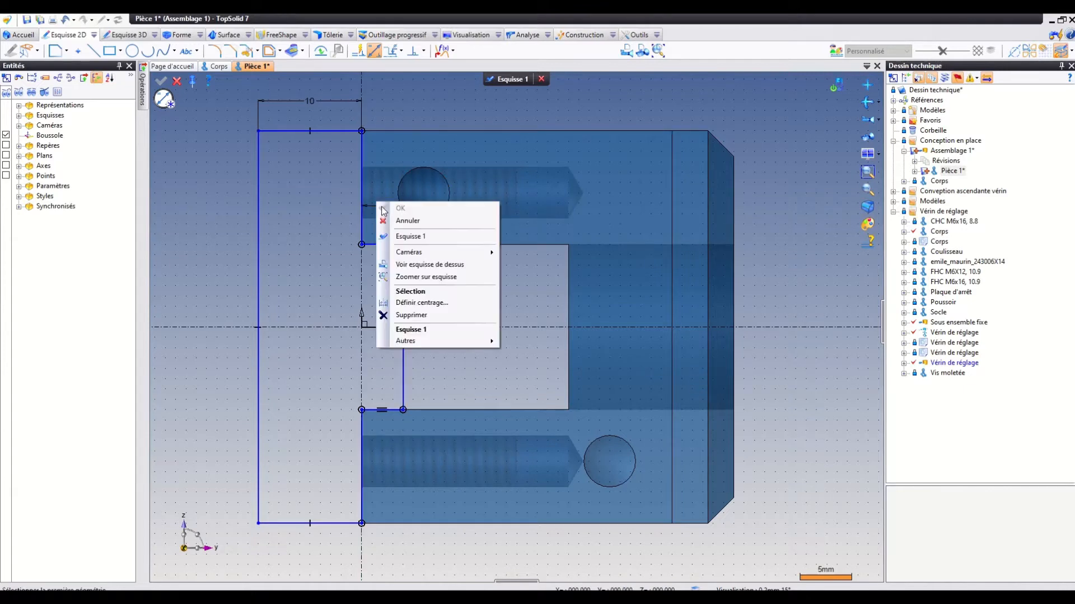
pyautogui.click(440, 316)
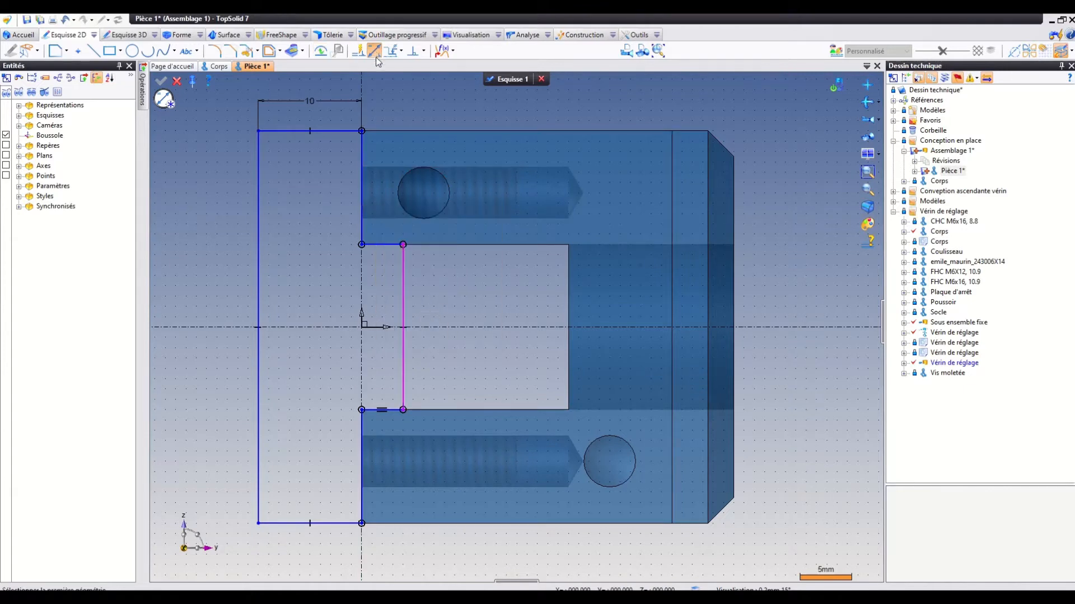
pyautogui.click(403, 290)
pyautogui.click(566, 283)
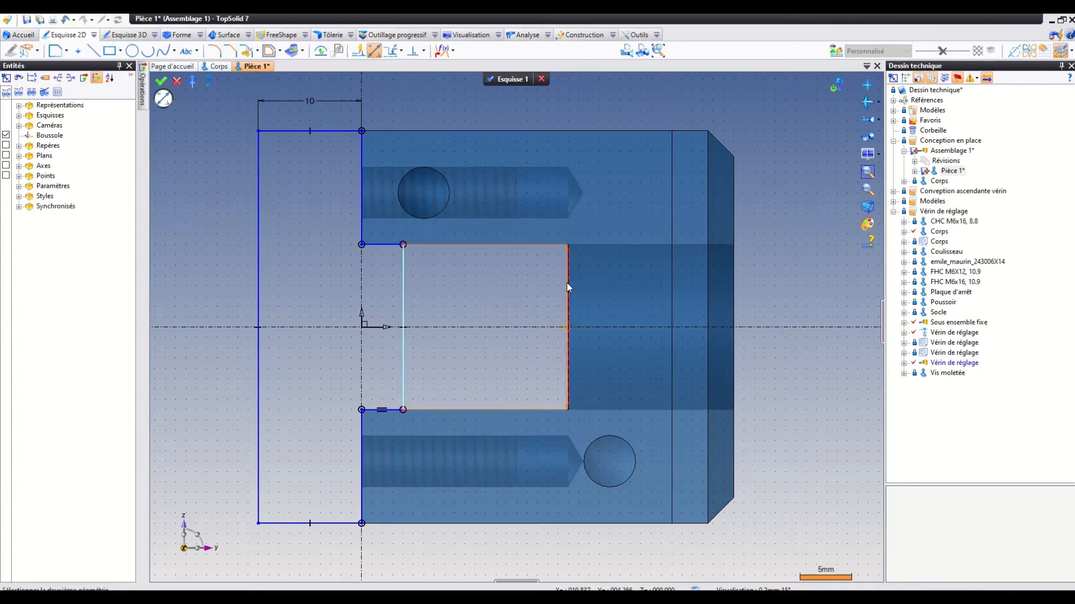
pyautogui.click(462, 280)
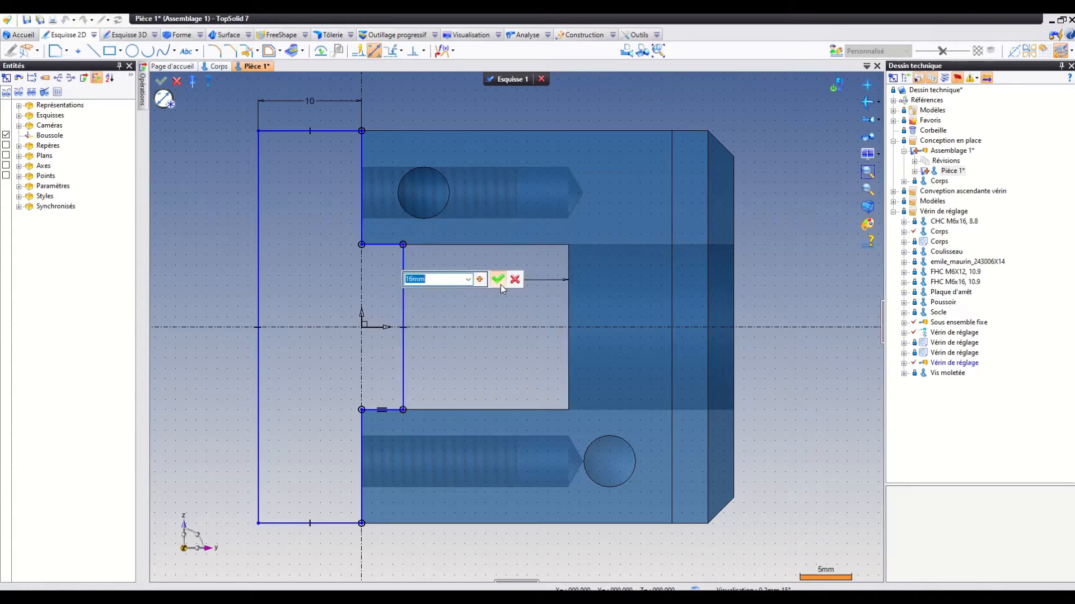
pyautogui.click(499, 280)
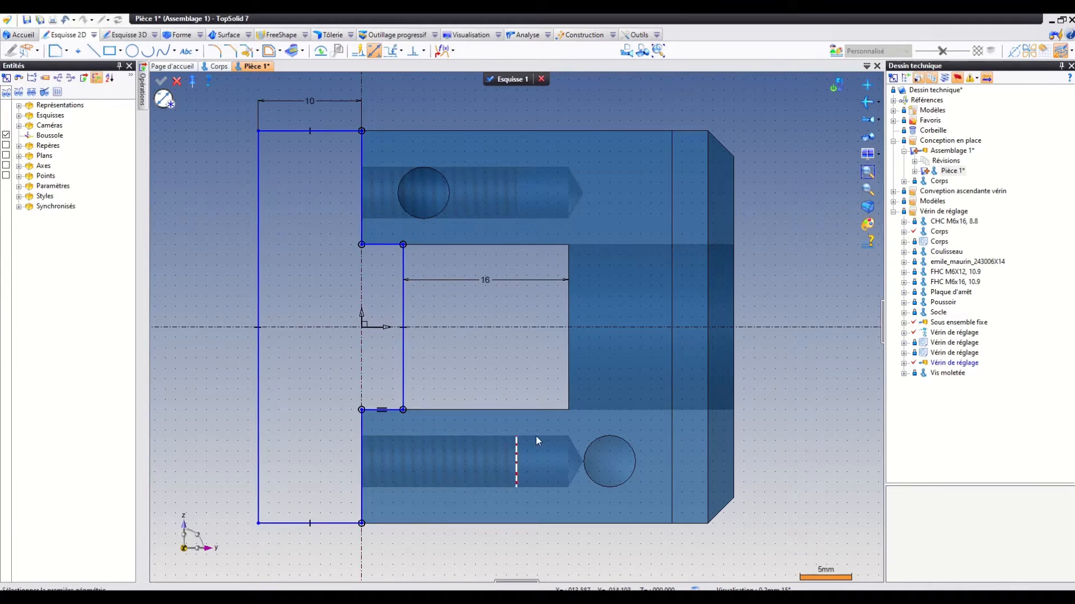
pyautogui.click(520, 80)
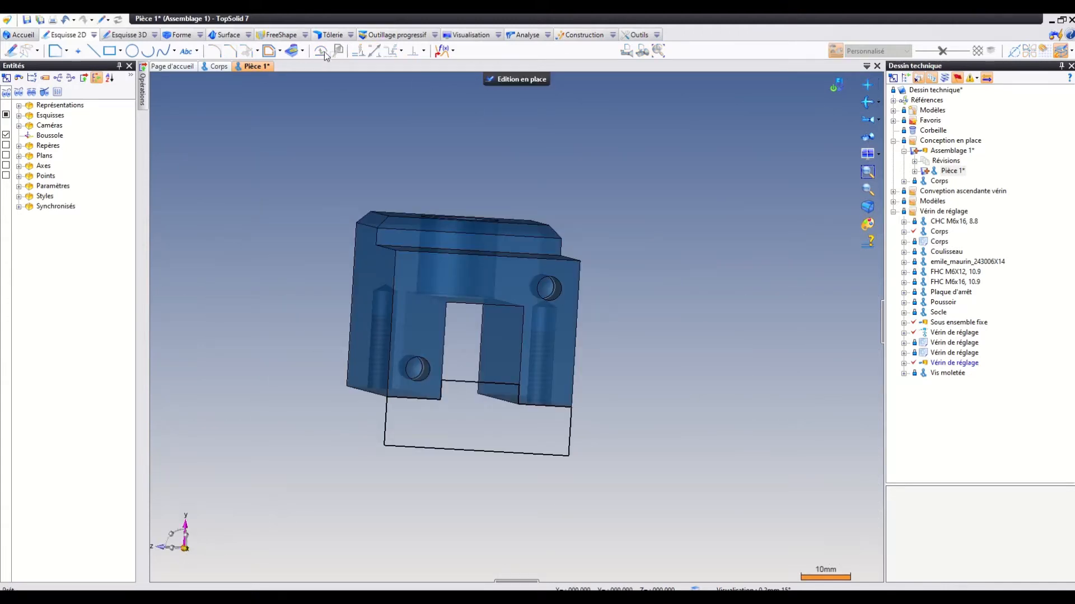
# Extrude the stepped contour beneath the body, using a surface limit at the body's opposite end face.
pyautogui.click(180, 35)
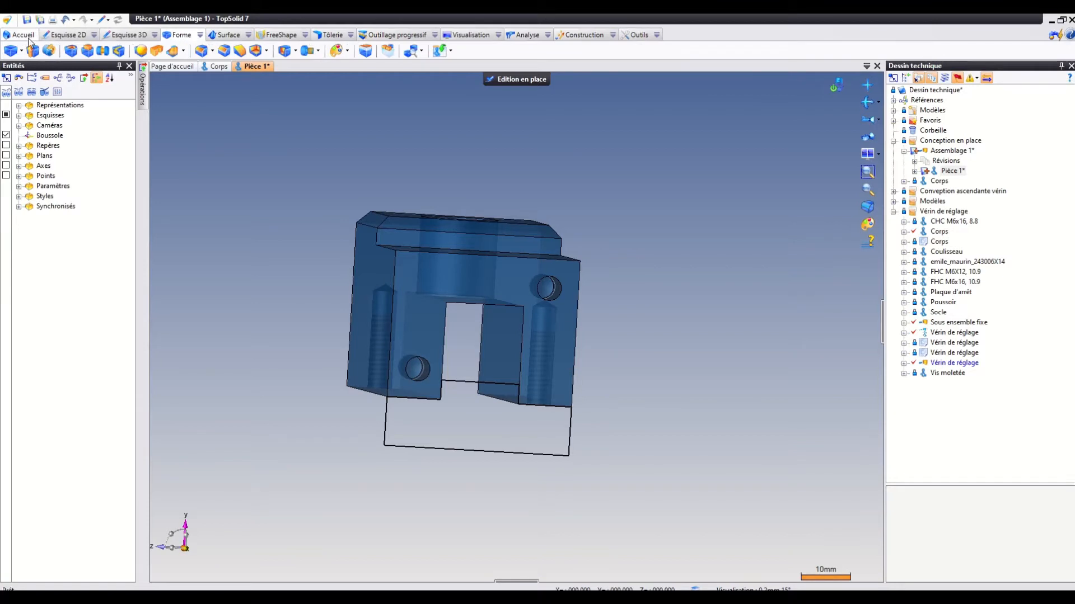
pyautogui.click(32, 51)
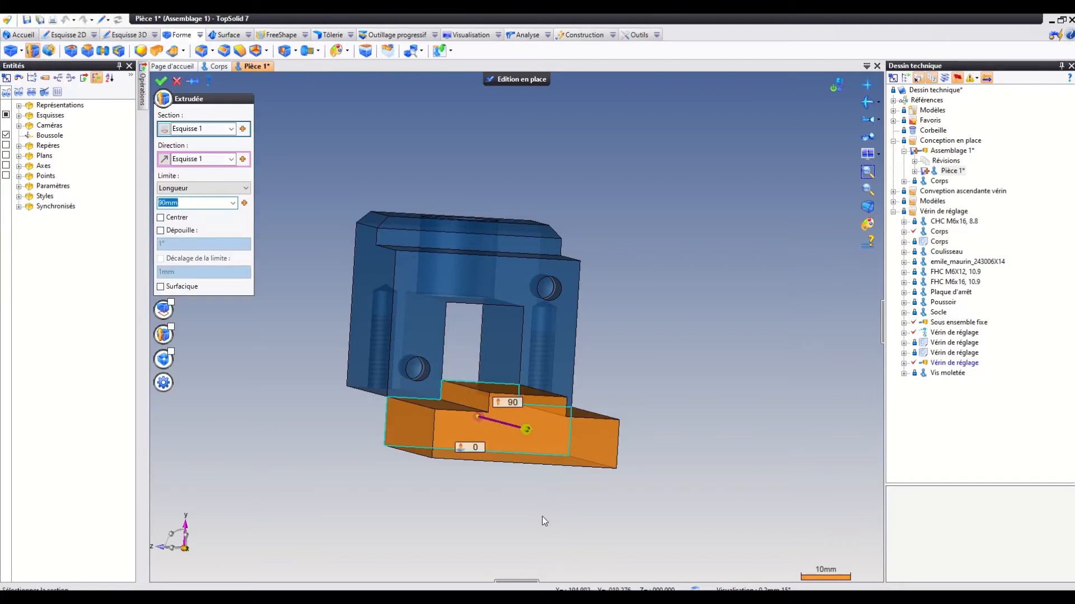
pyautogui.moveTo(519, 494); pyautogui.dragTo(551, 505, button='middle')
pyautogui.scroll(-3, 552, 506)
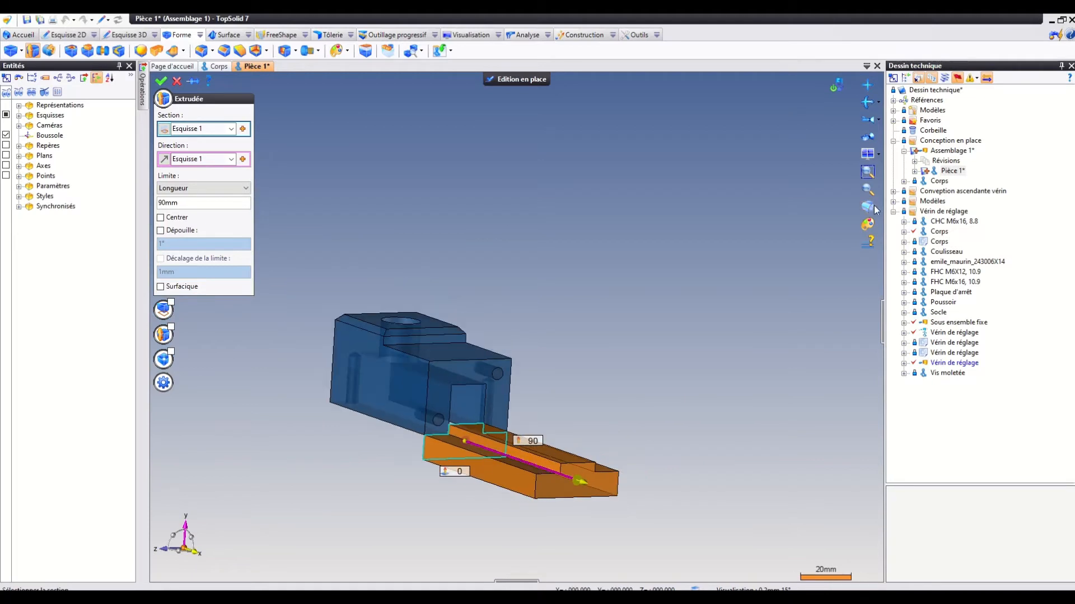
pyautogui.click(867, 190)
pyautogui.moveTo(278, 285); pyautogui.dragTo(701, 547)
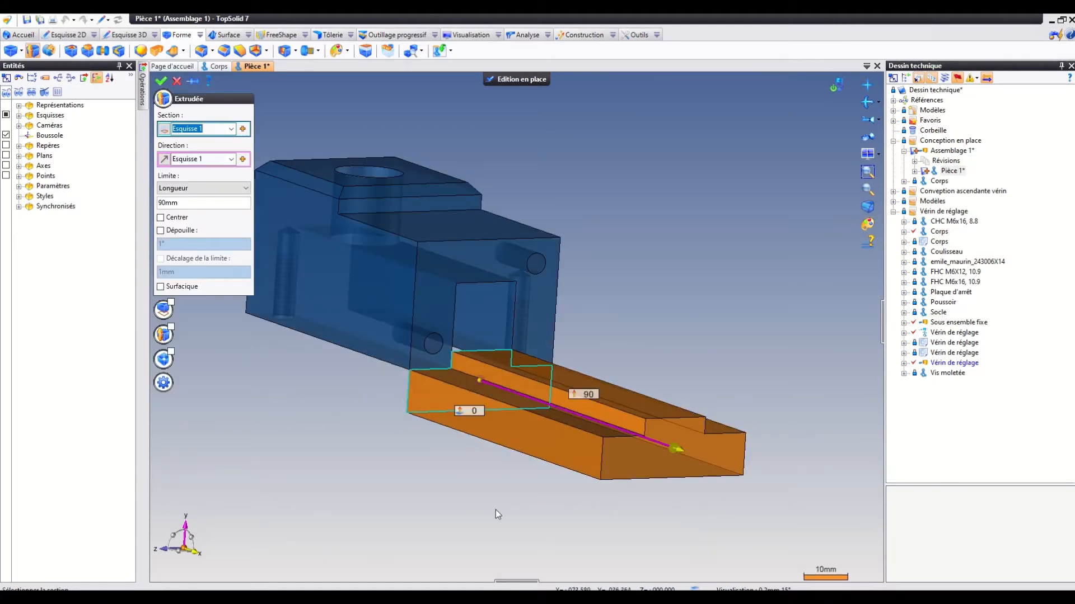
pyautogui.scroll(-1, 459, 371)
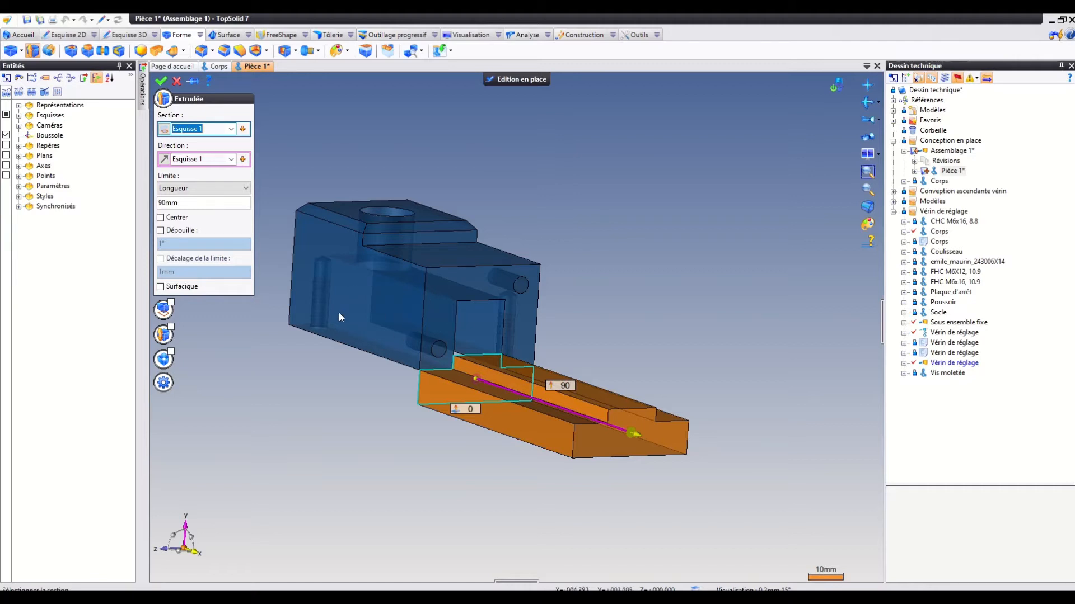
pyautogui.moveTo(339, 314); pyautogui.dragTo(489, 331, button='middle')
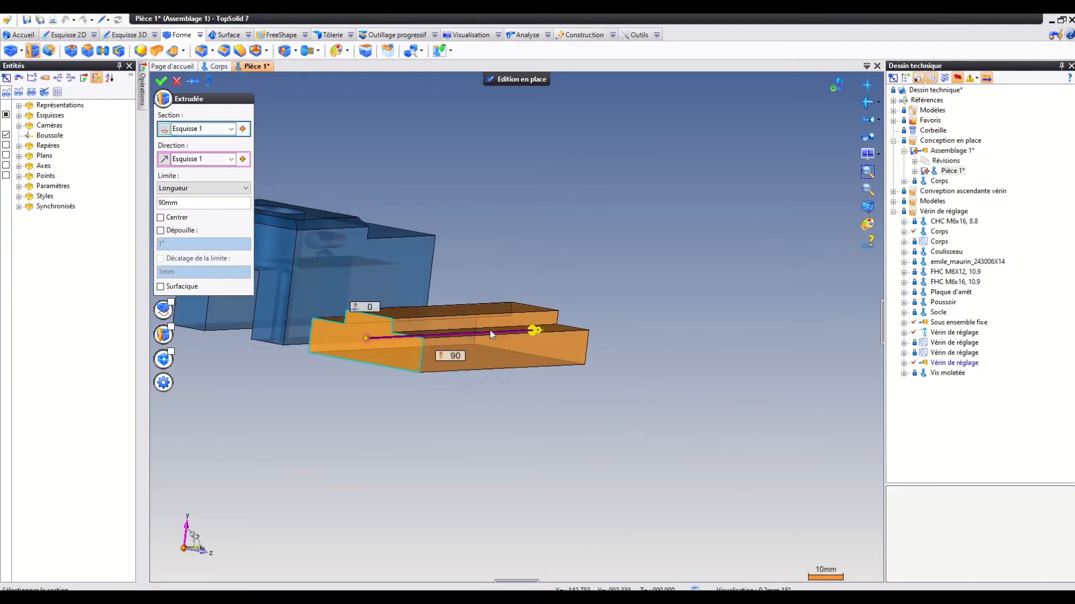
pyautogui.click(218, 188)
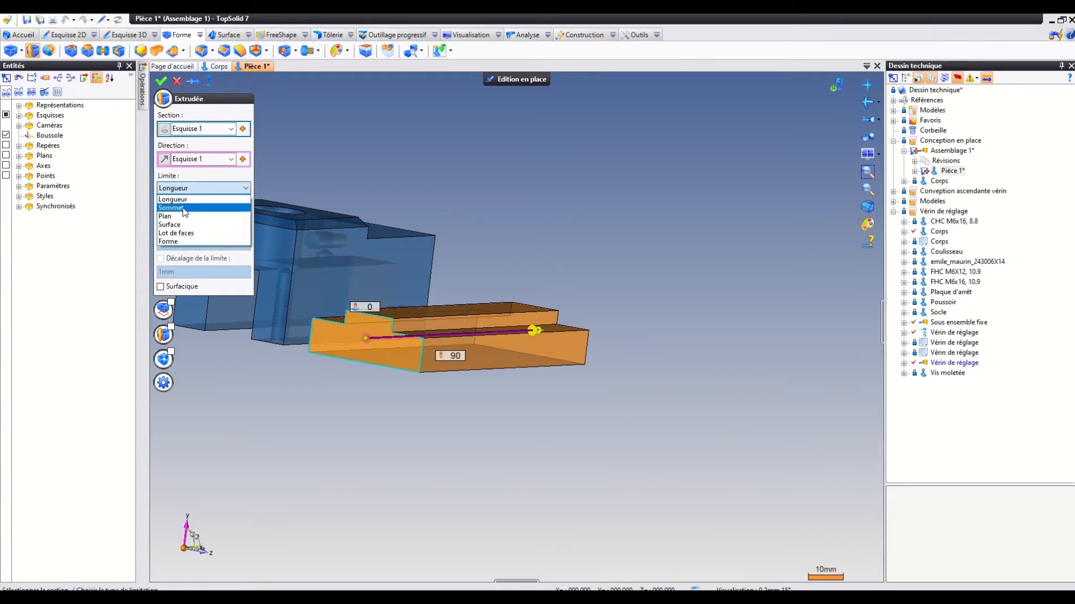
pyautogui.click(184, 225)
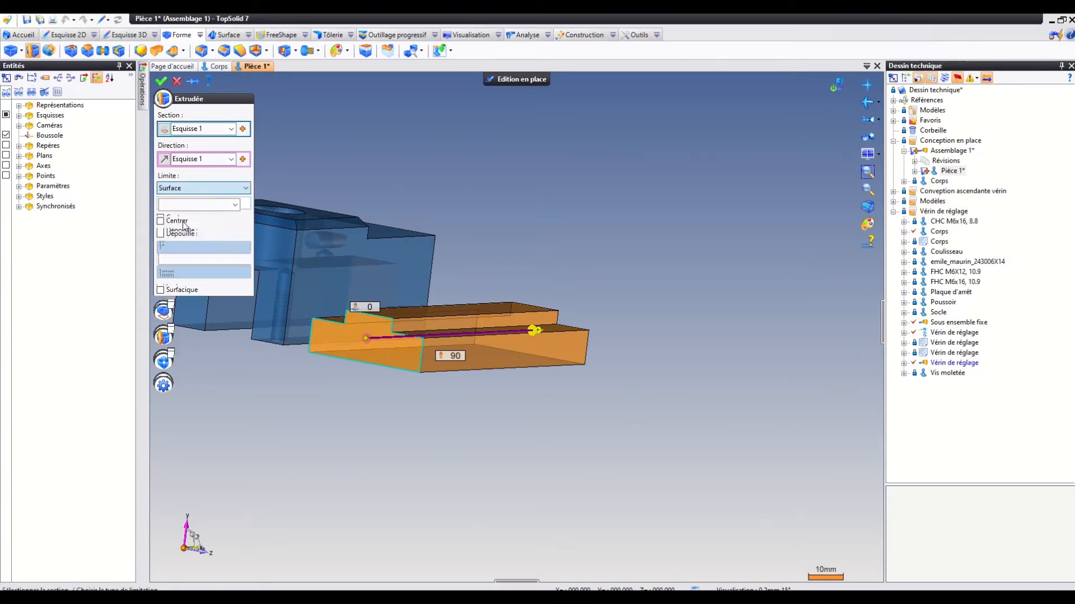
pyautogui.click(286, 251)
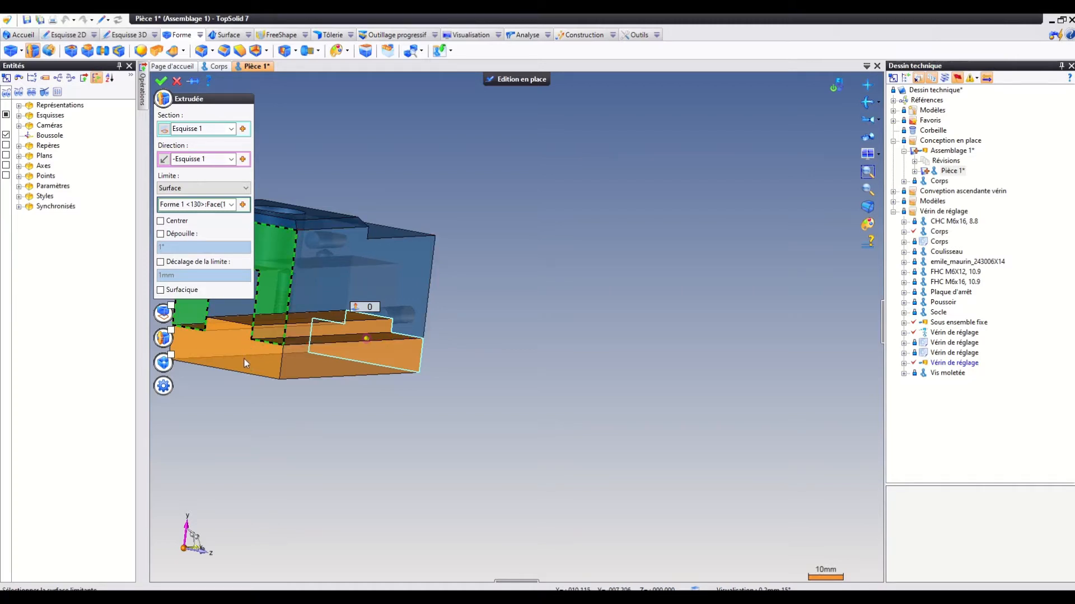
pyautogui.click(162, 82)
# Sketch two points near diagonally opposite corners of the base part's underside and validate the sketch.
pyautogui.moveTo(516, 263); pyautogui.dragTo(202, 235, button='middle')
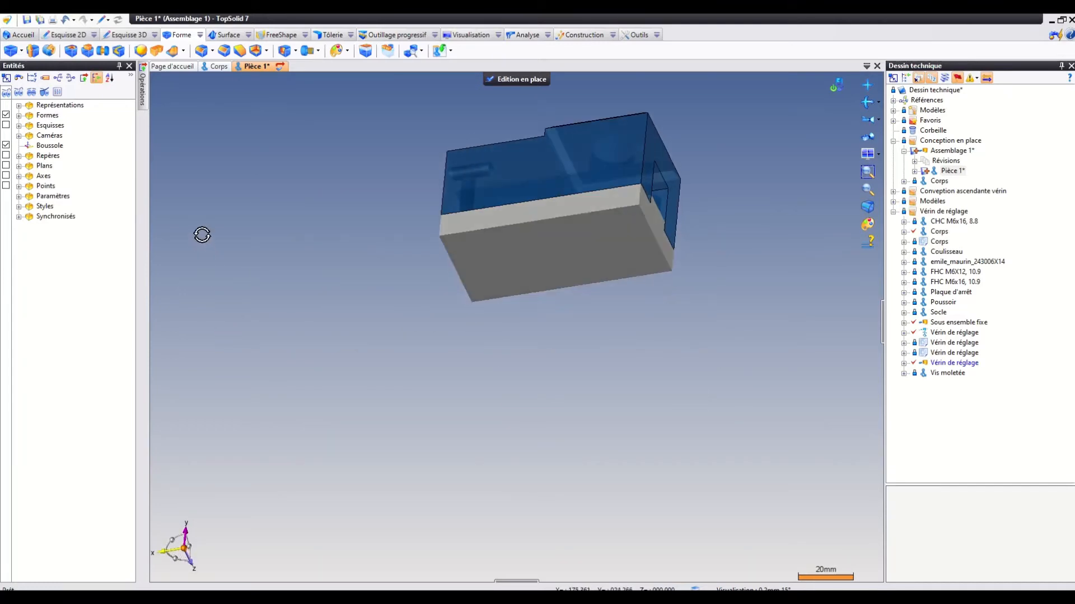
pyautogui.click(532, 258)
pyautogui.click(64, 35)
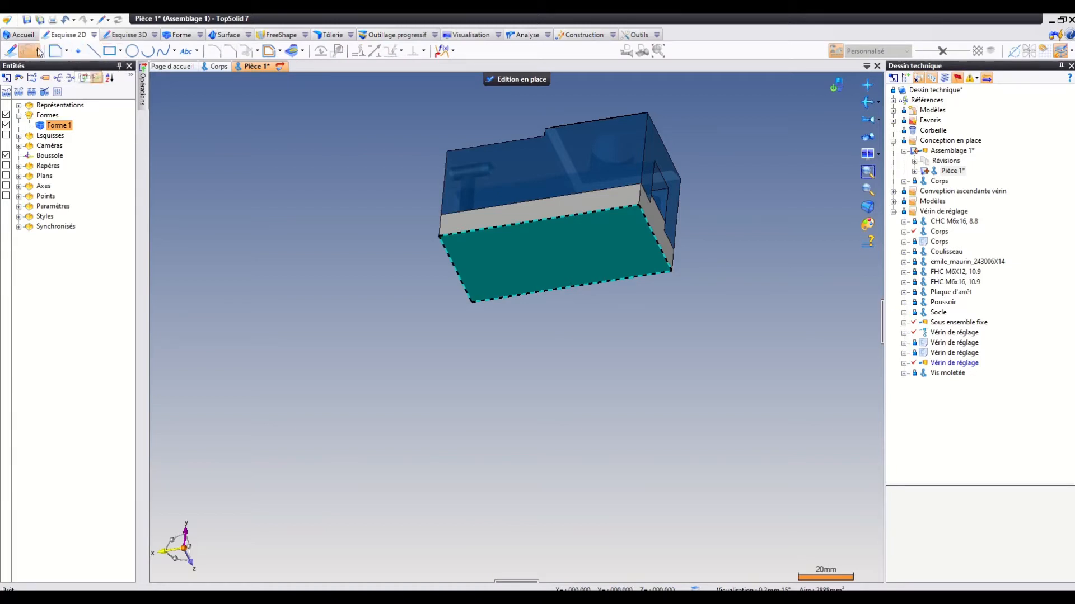
pyautogui.click(12, 51)
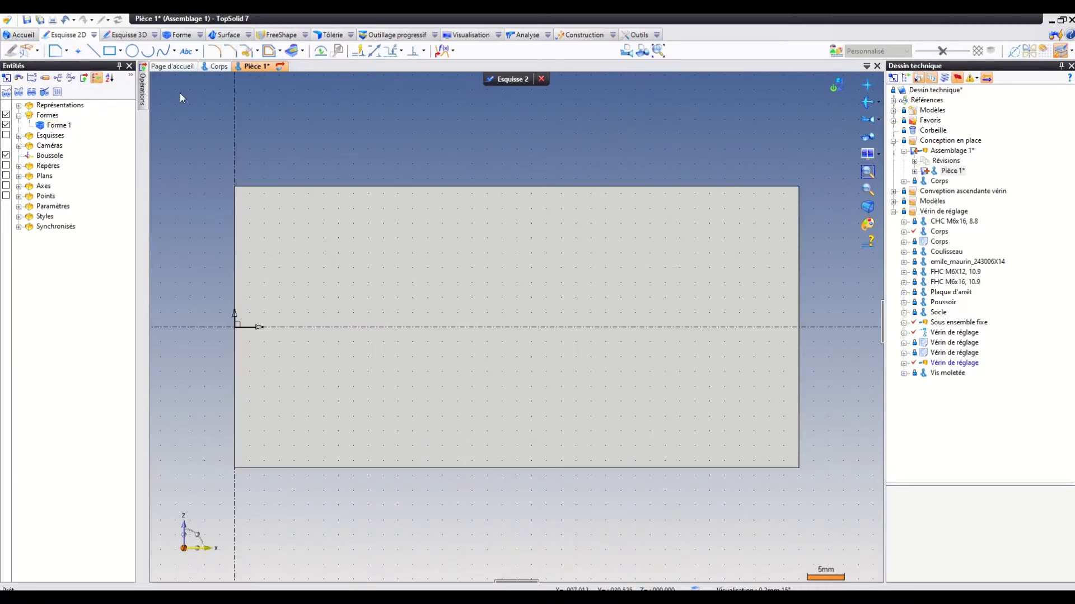
pyautogui.click(77, 51)
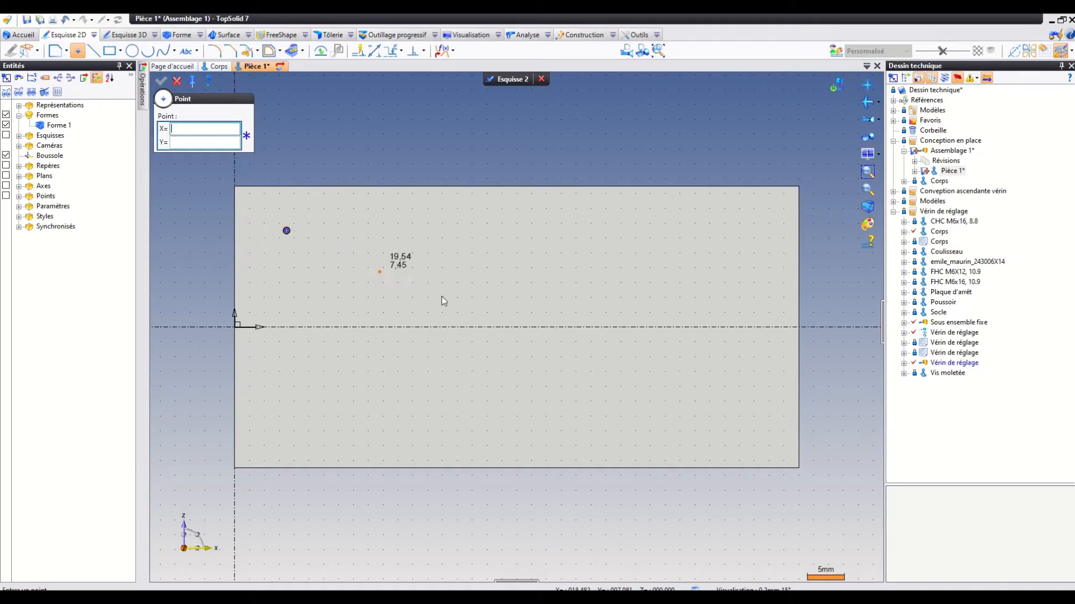
pyautogui.click(746, 424)
pyautogui.click(506, 79)
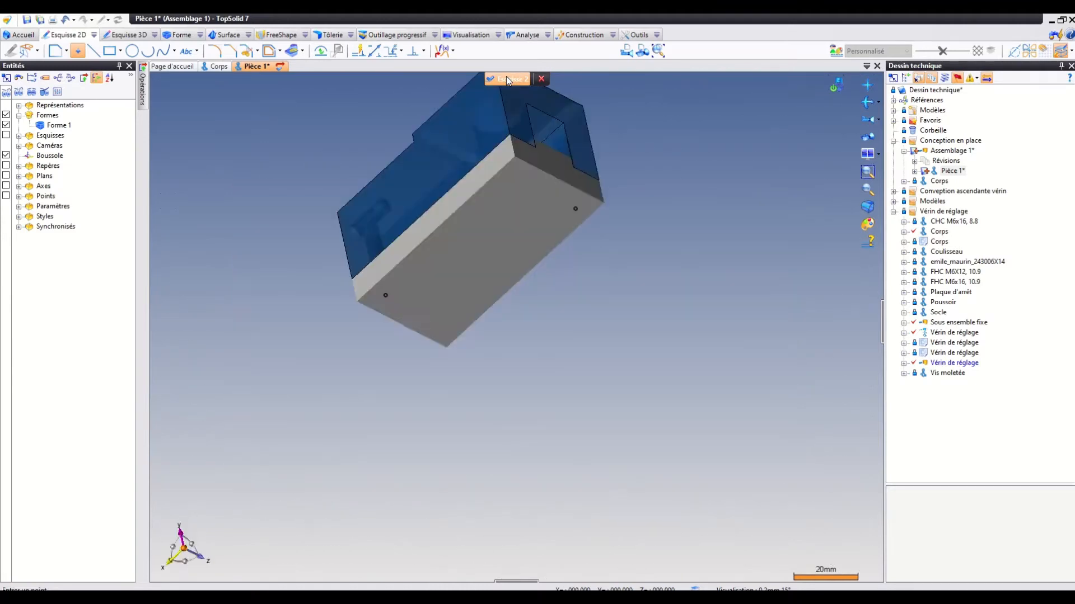
# Drill a group of counterbored holes at the two sketched points, with the counterbore diameter set to 11 mm.
pyautogui.click(201, 35)
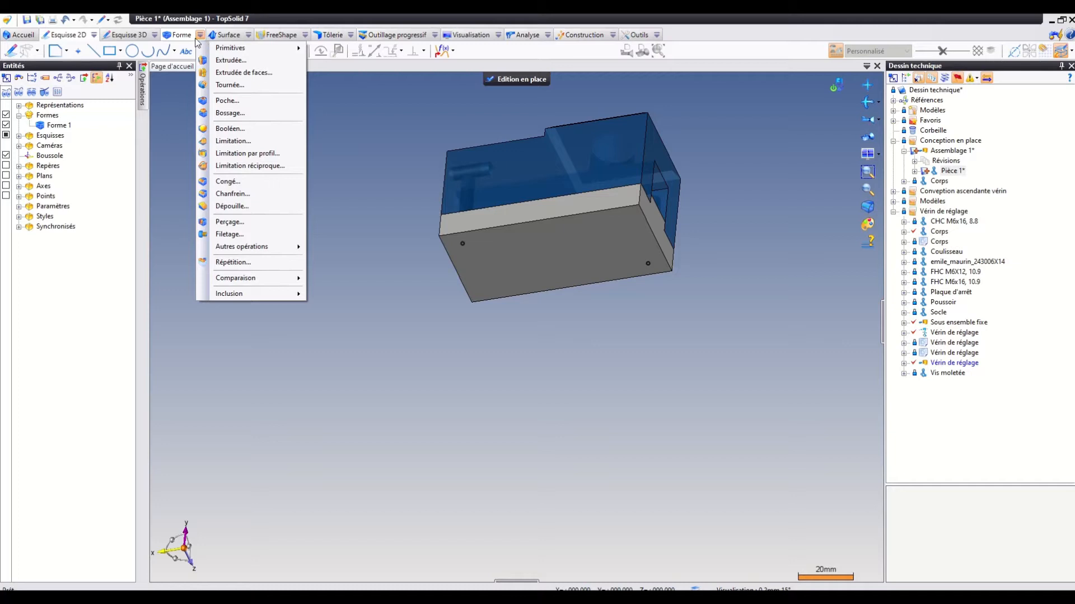
pyautogui.click(184, 35)
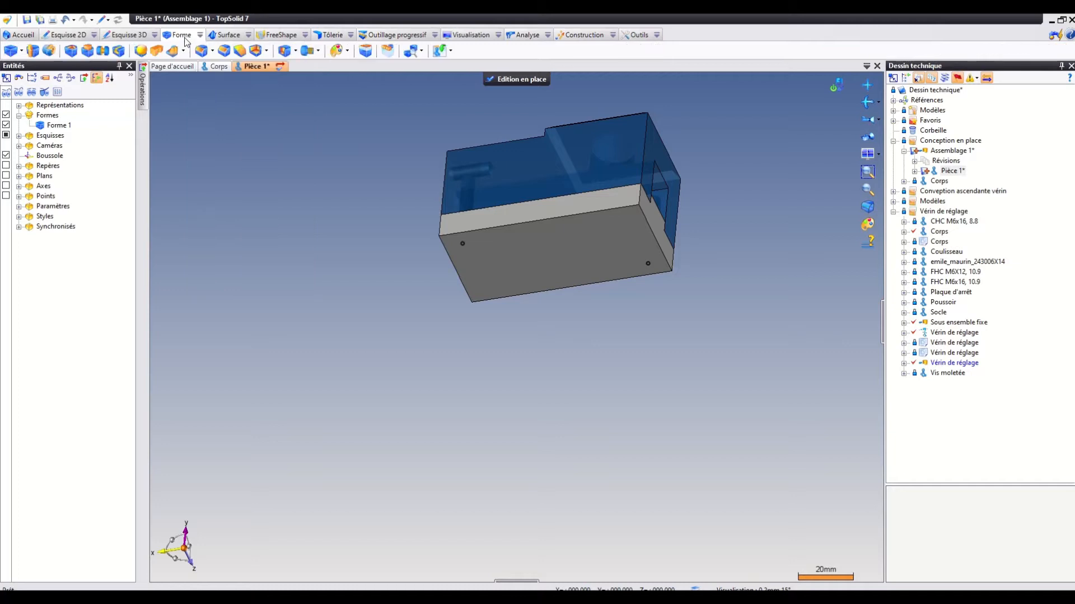
pyautogui.click(295, 51)
pyautogui.click(305, 85)
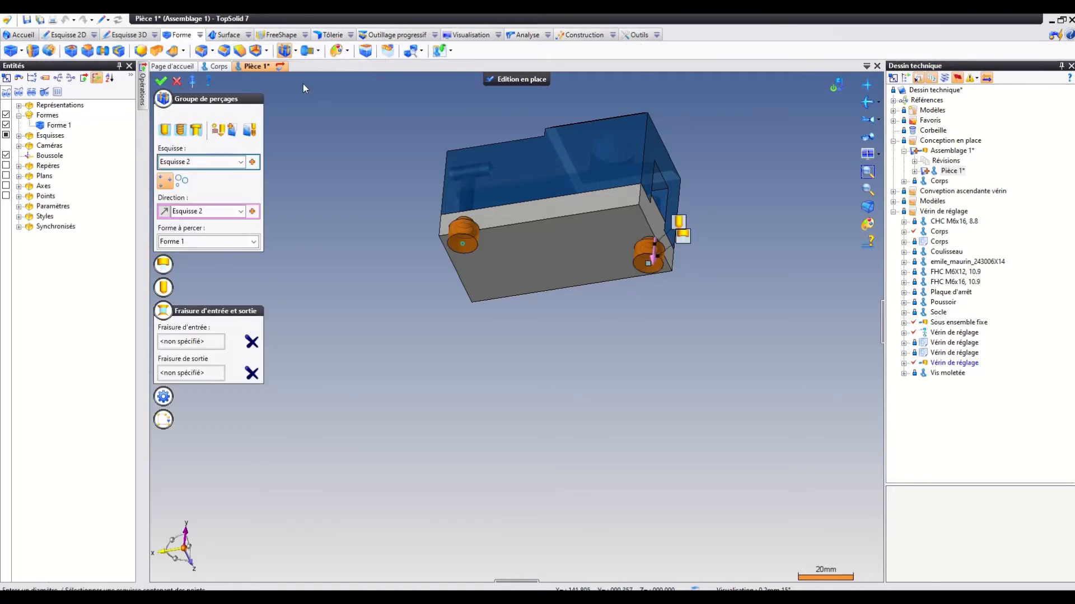
pyautogui.click(197, 130)
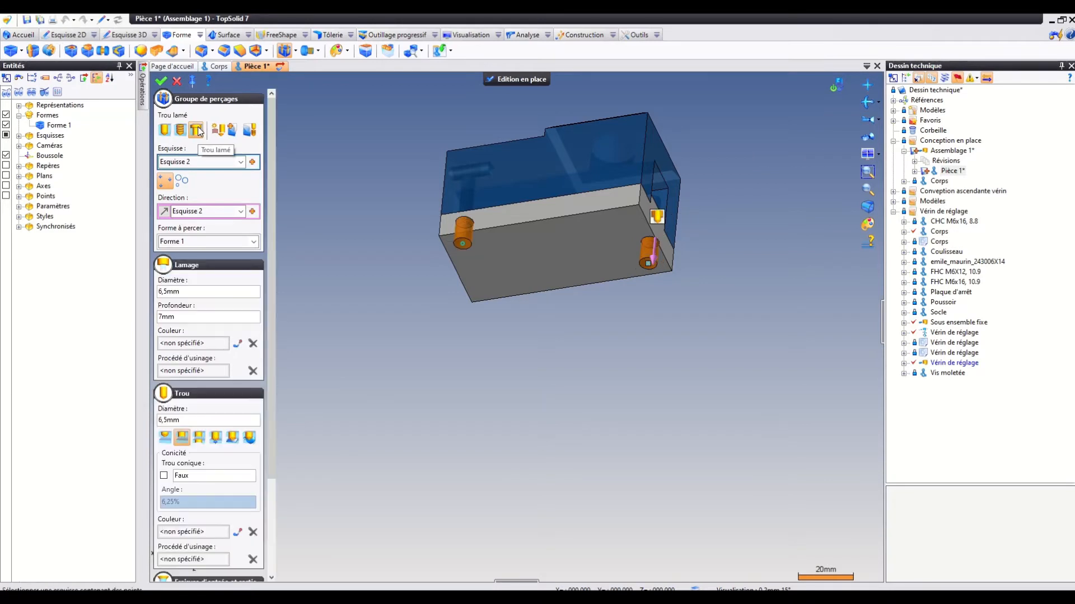
pyautogui.click(187, 294)
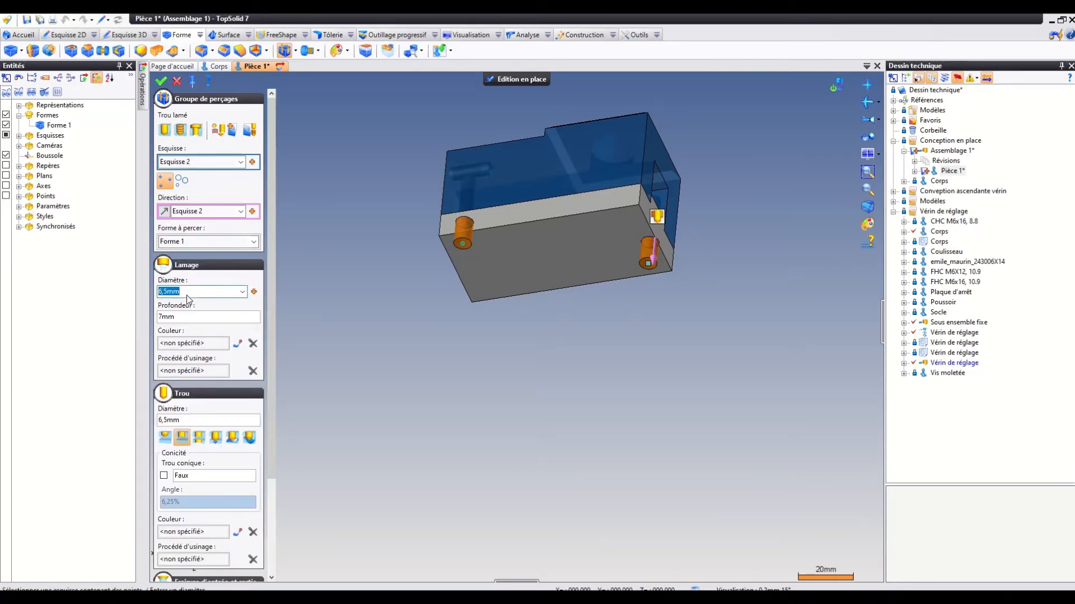
pyautogui.write('11')
pyautogui.click(163, 81)
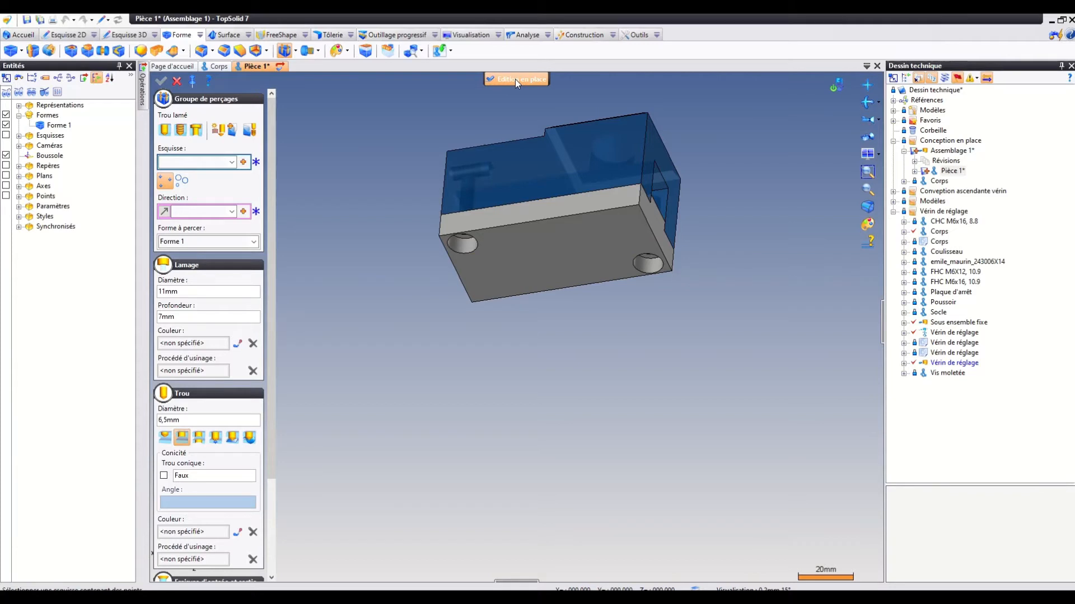
# Inspect the counterbored holes from below and finish the in-place editing of the base part.
pyautogui.moveTo(430, 410); pyautogui.dragTo(439, 368, button='middle')
pyautogui.moveTo(451, 322); pyautogui.dragTo(479, 365, button='middle')
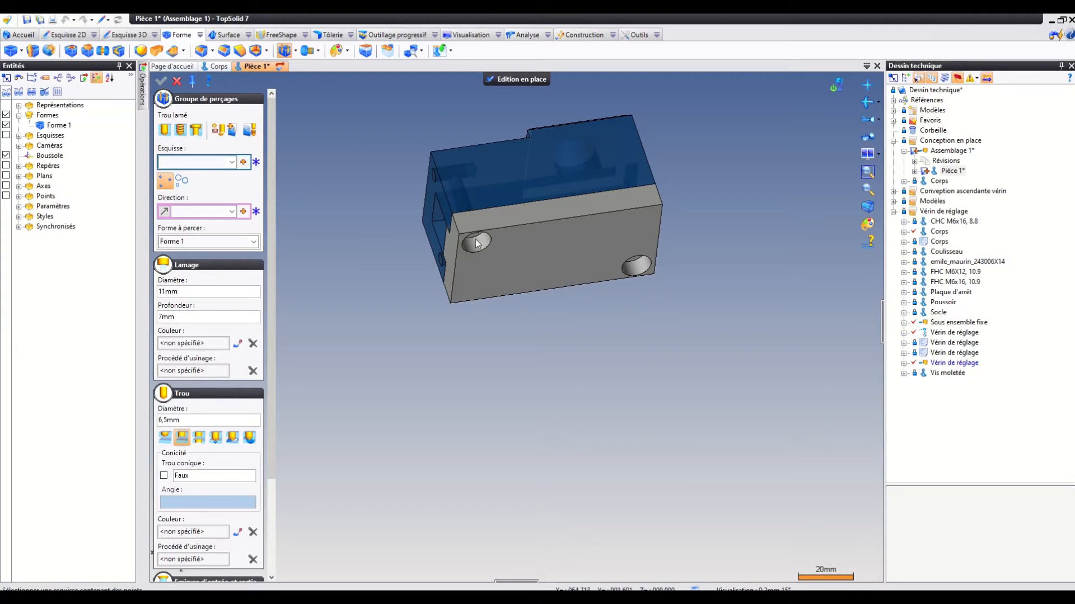
pyautogui.click(519, 80)
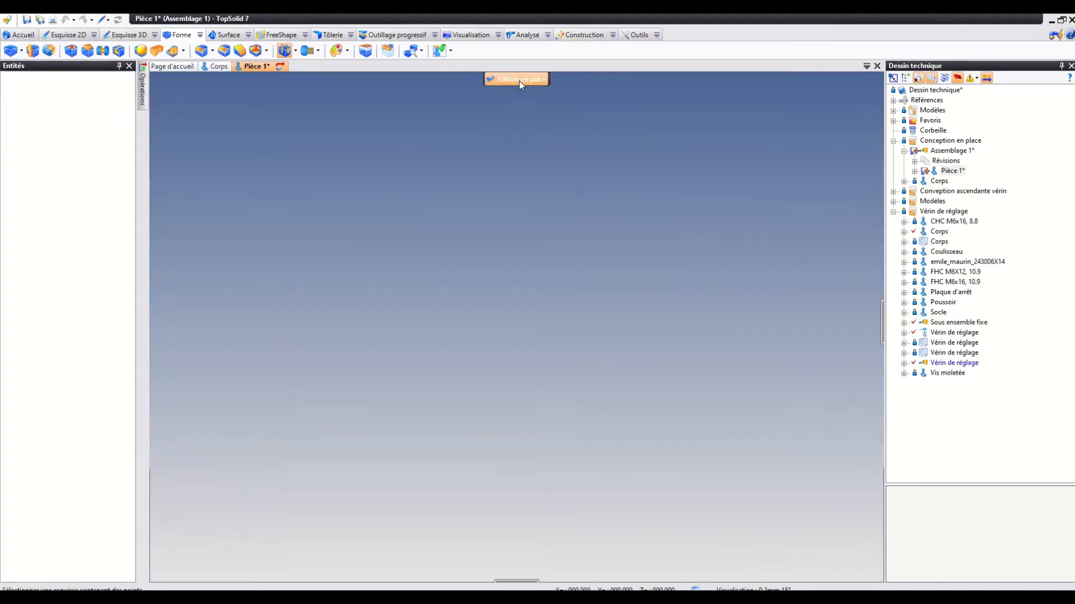
pyautogui.moveTo(557, 352); pyautogui.dragTo(448, 422, button='middle')
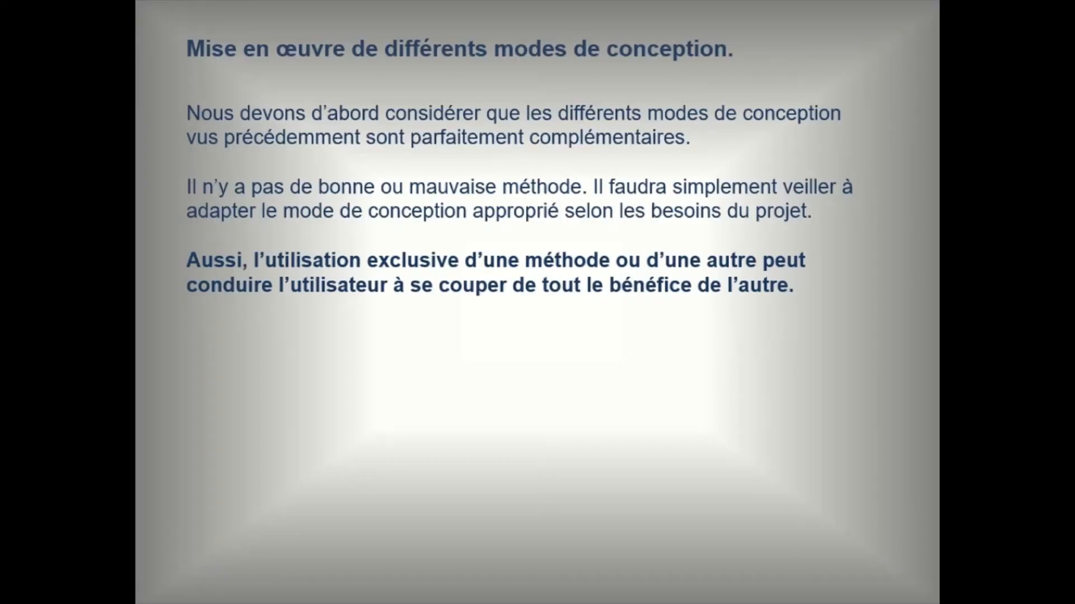
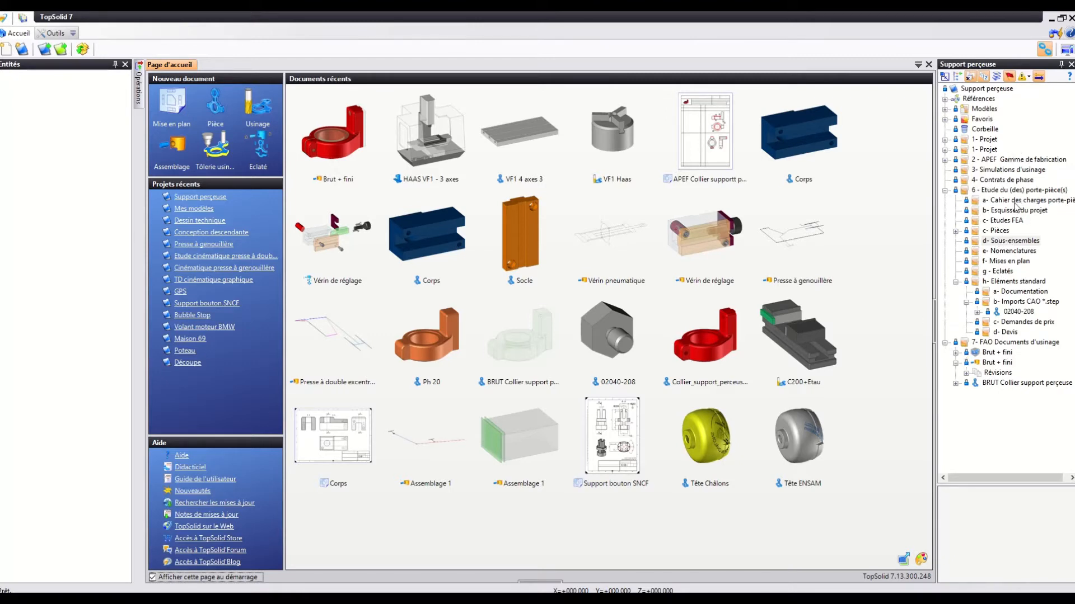
# Create a blank assembly document in the d- Sous-ensembles project folder.
pyautogui.click(1010, 240)
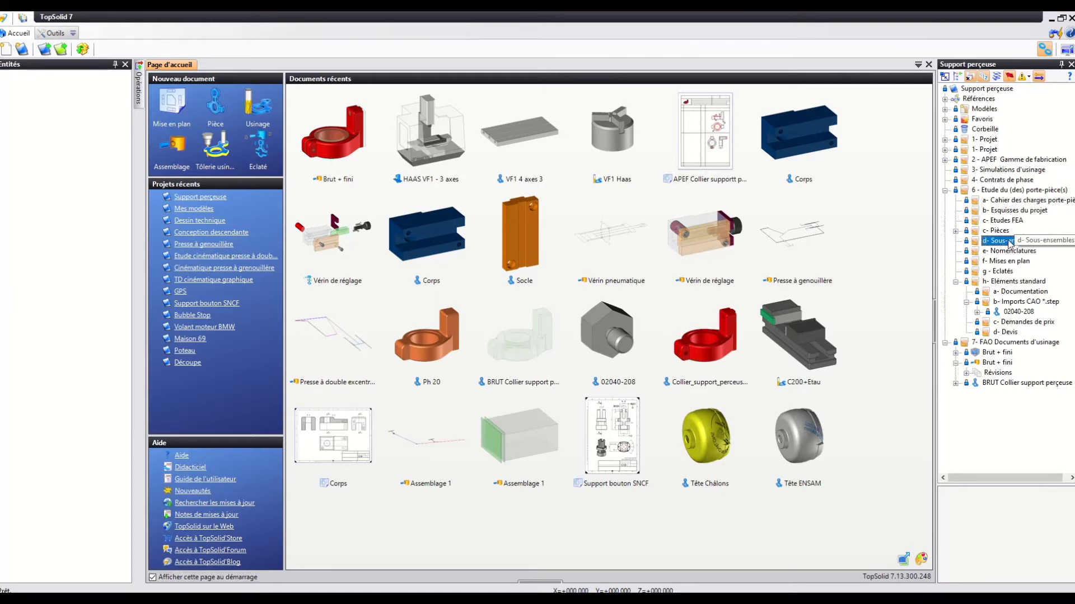
pyautogui.rightClick(1011, 242)
pyautogui.click(980, 199)
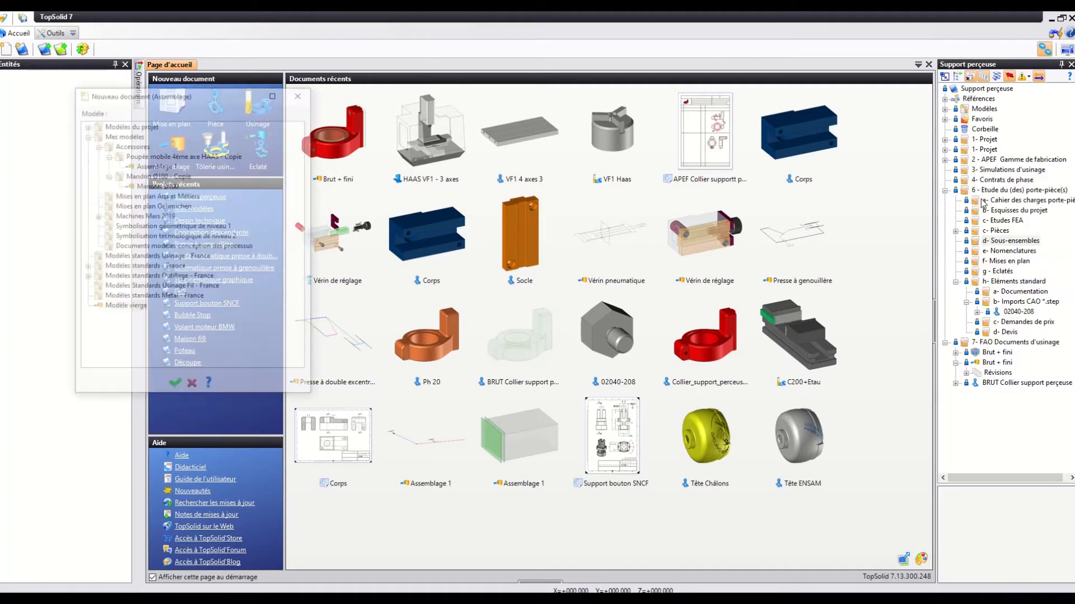
pyautogui.click(175, 383)
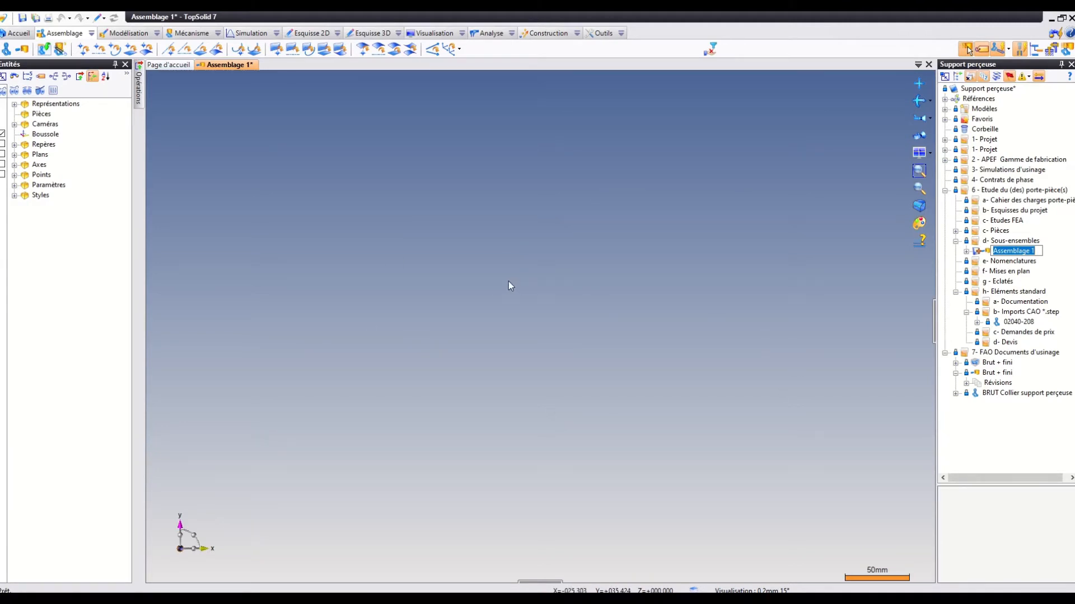
# Insert the Brut + fini assembly from the 7- FAO Documents d'usinage folder into the new assembly.
pyautogui.click(989, 373)
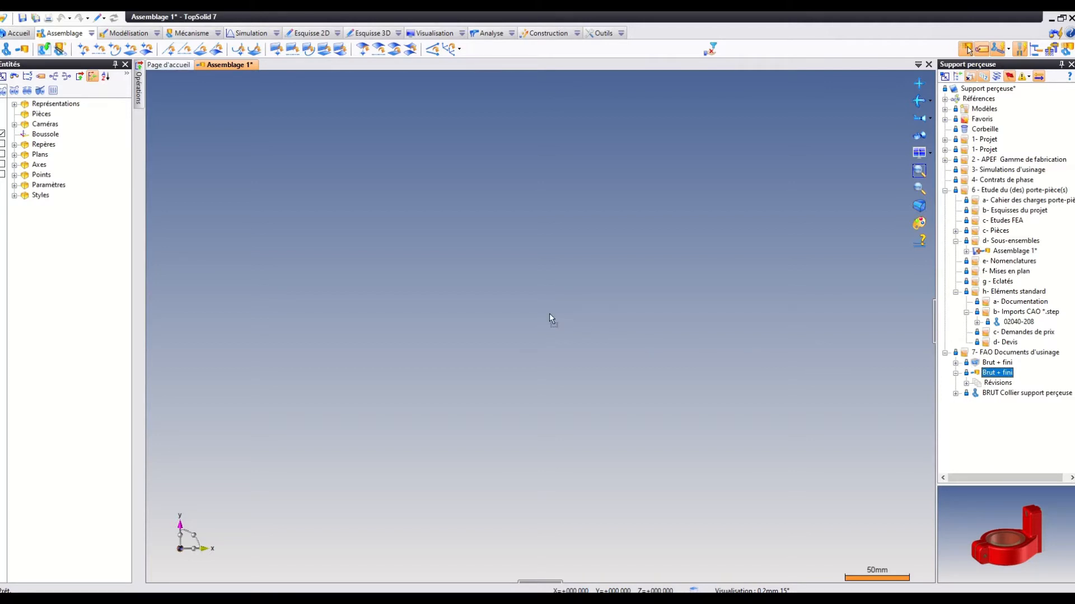
pyautogui.moveTo(549, 314); pyautogui.dragTo(549, 313)
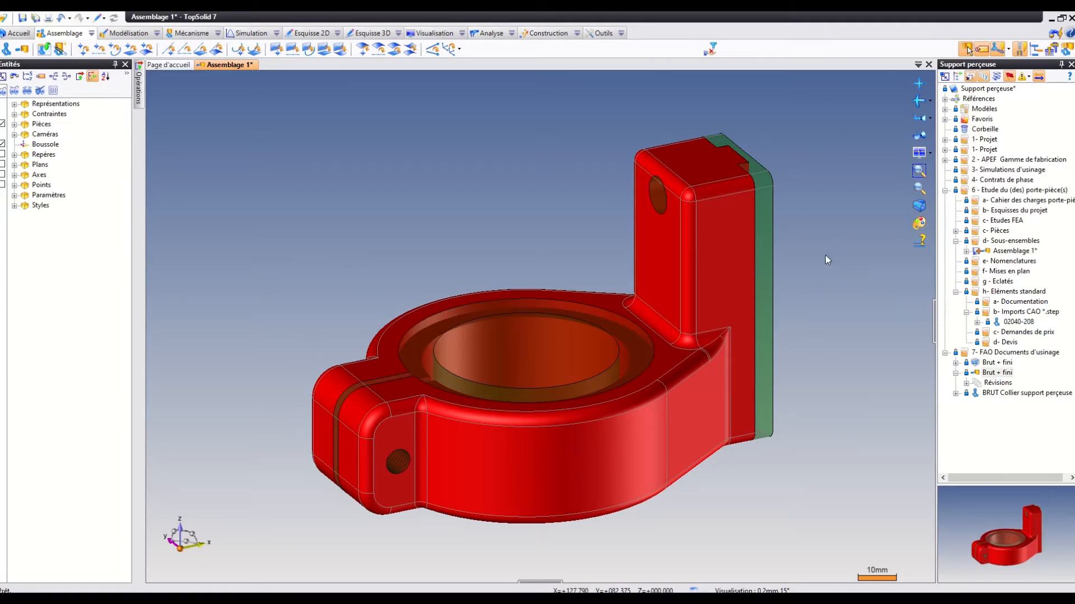
pyautogui.scroll(-2, 815, 253)
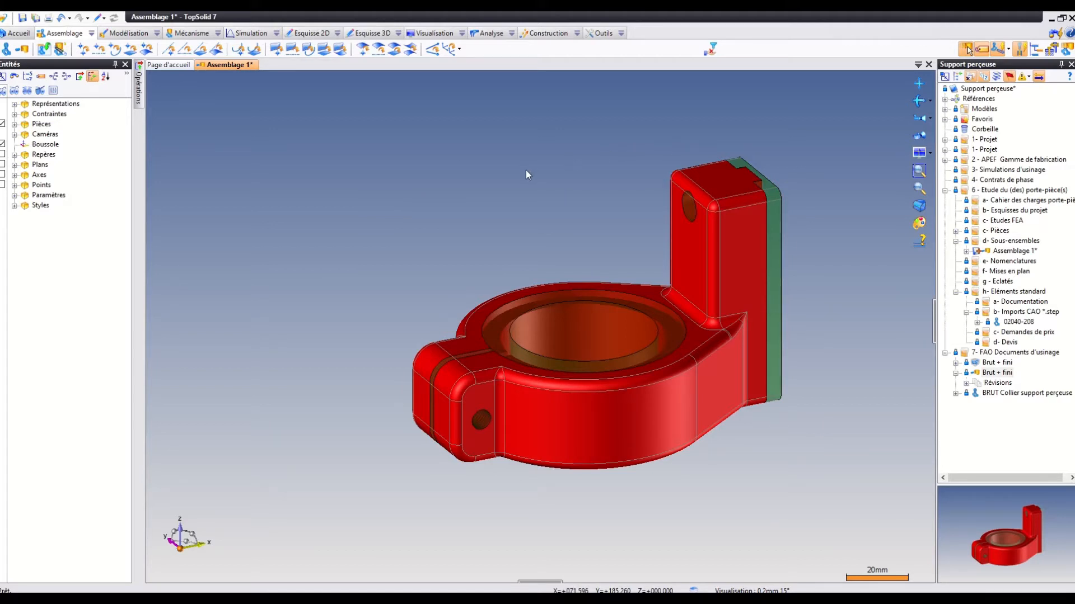
pyautogui.click(1013, 323)
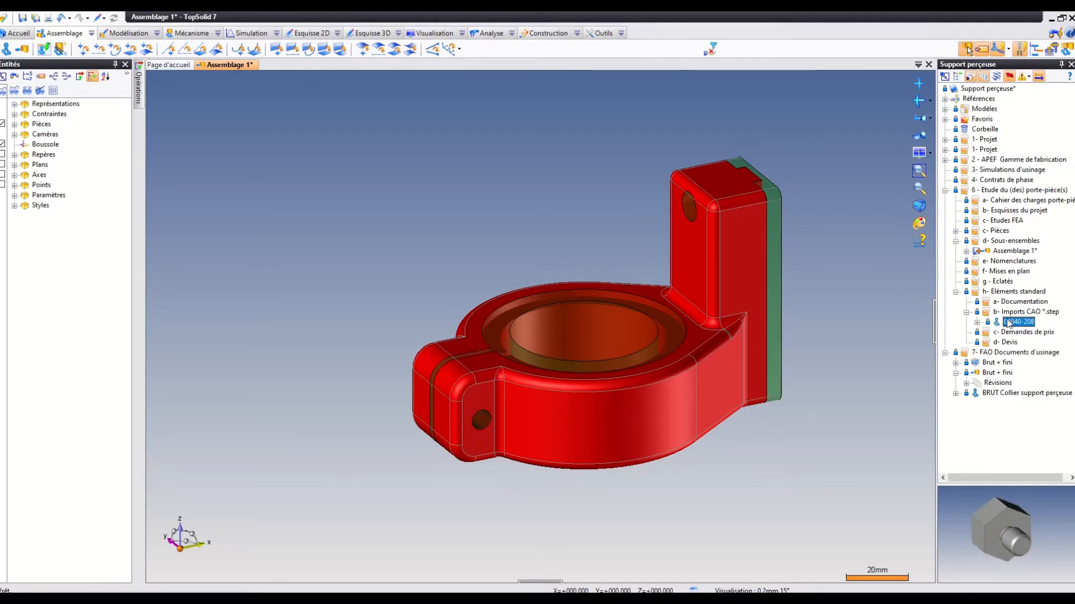
pyautogui.moveTo(1008, 321); pyautogui.dragTo(517, 127)
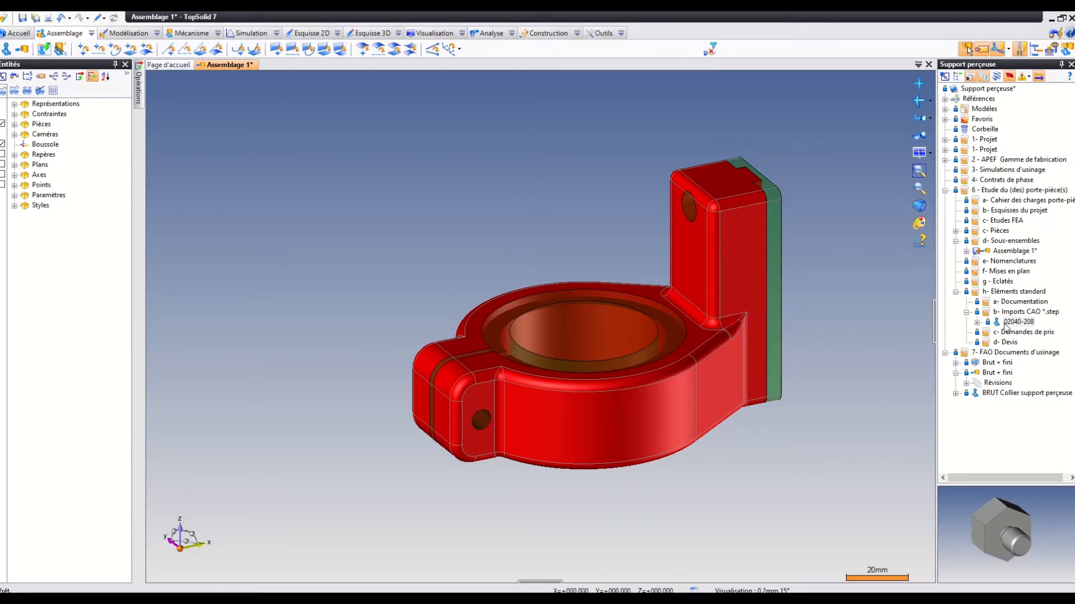
pyautogui.moveTo(1004, 322); pyautogui.dragTo(946, 321)
# Create a mid-plane between the upper and lower flat faces of the collar's ring.
pyautogui.moveTo(693, 132); pyautogui.dragTo(690, 186, button='middle')
pyautogui.moveTo(378, 119)
pyautogui.mouseDown(button='middle')
pyautogui.moveTo(409, 118)
pyautogui.moveTo(386, 100)
pyautogui.mouseUp(button='middle')
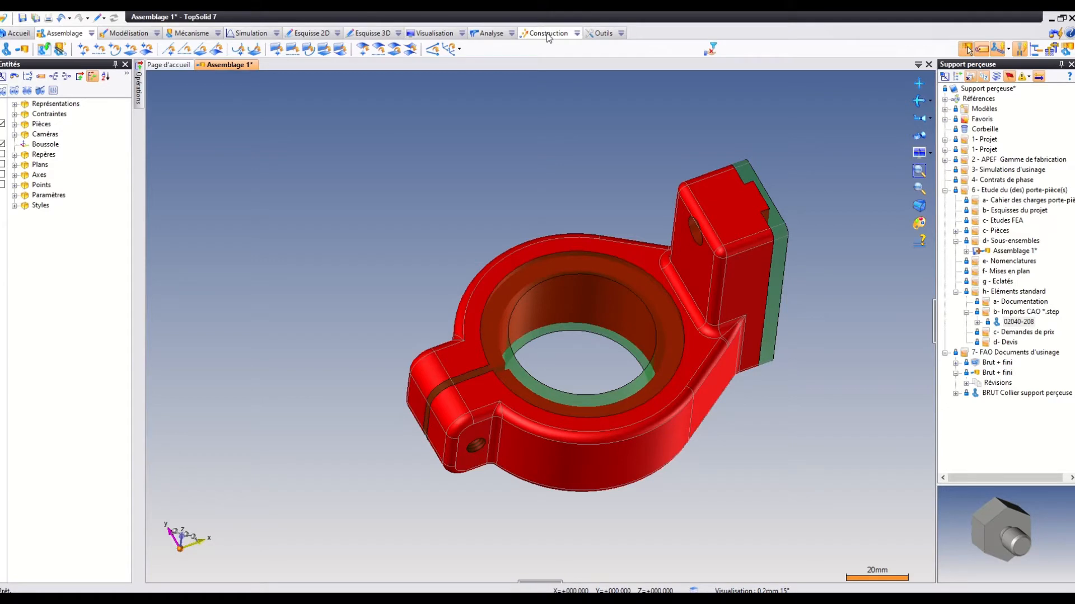
pyautogui.click(576, 35)
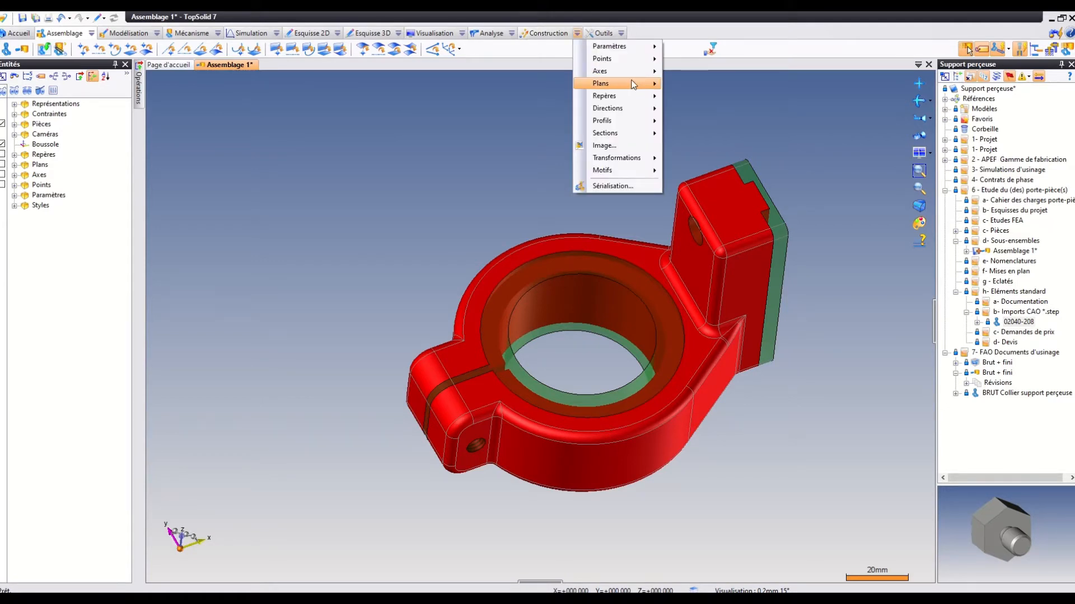
pyautogui.moveTo(633, 84)
pyautogui.click(687, 108)
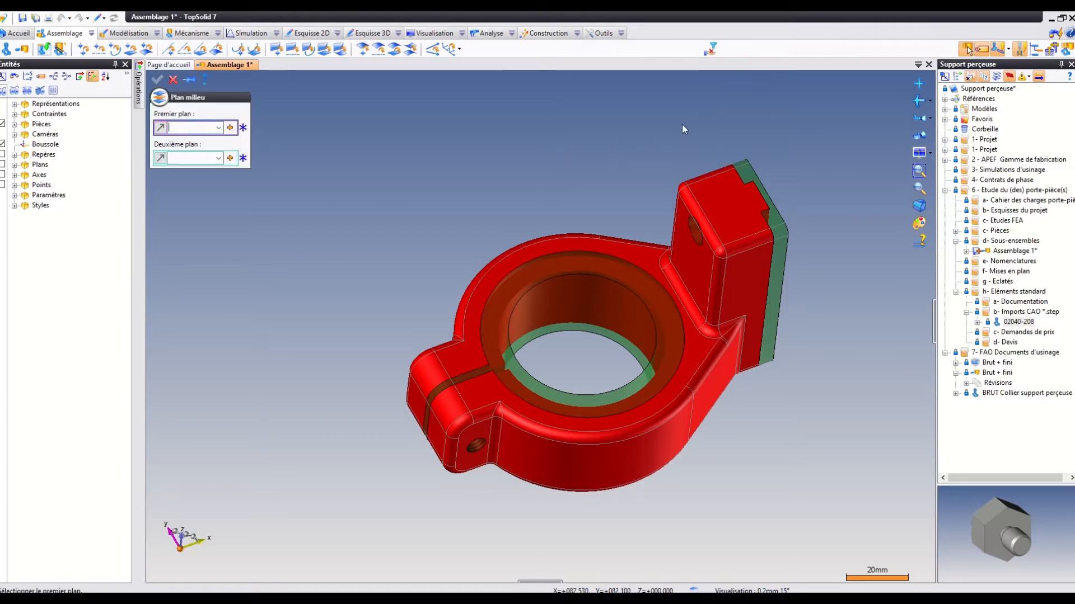
pyautogui.click(626, 255)
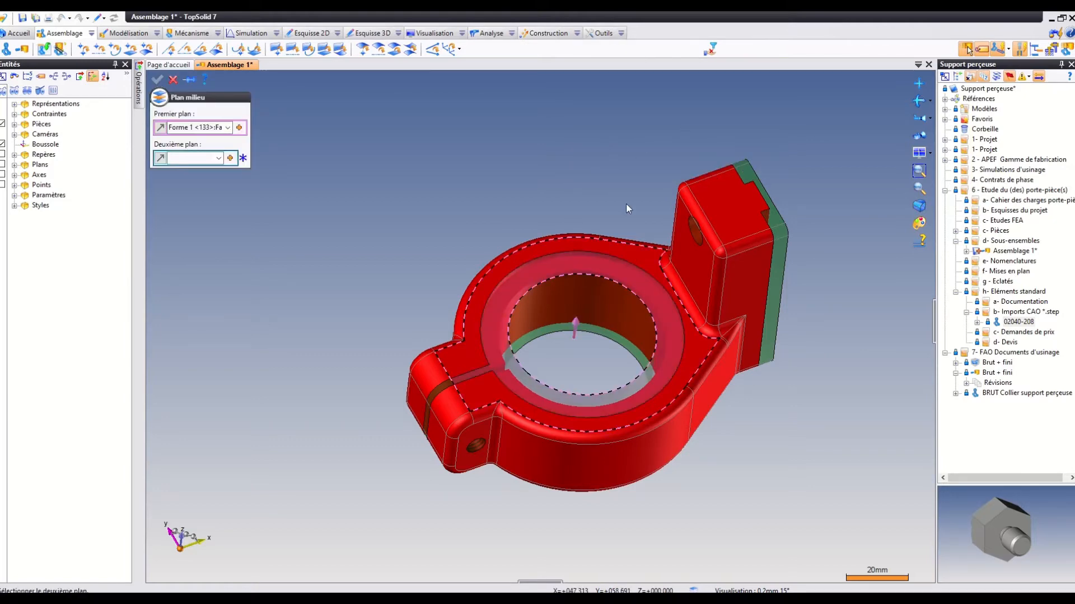
pyautogui.moveTo(626, 204); pyautogui.dragTo(412, 173, button='middle')
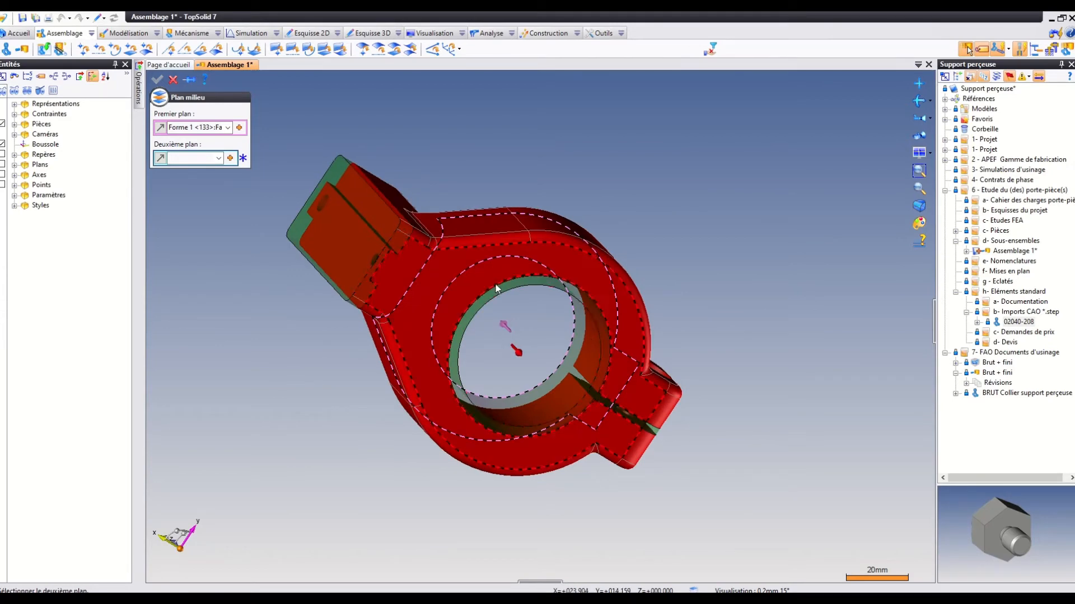
pyautogui.click(481, 264)
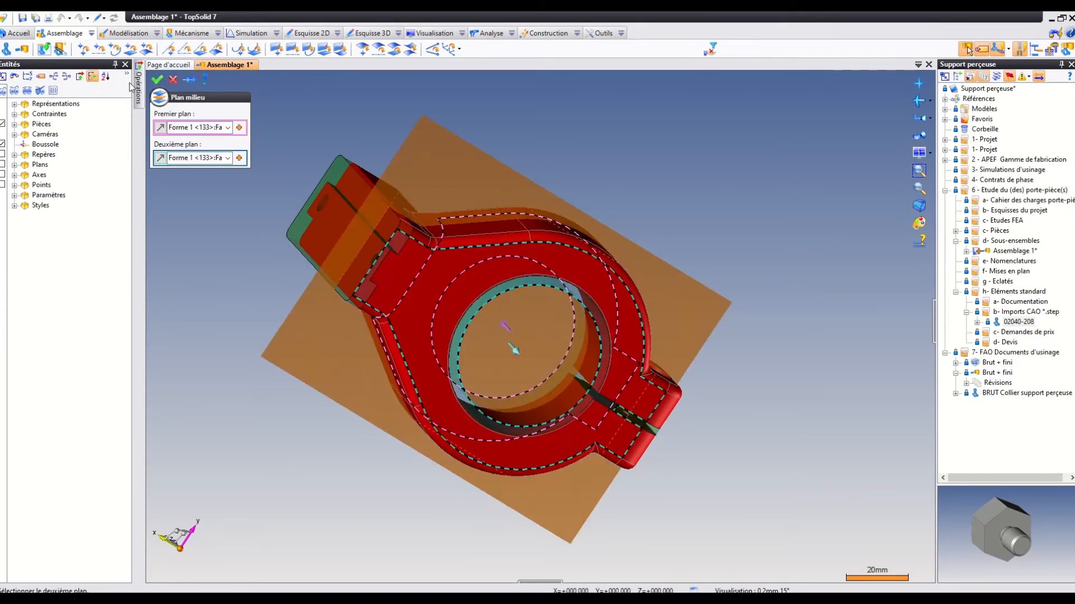
pyautogui.click(157, 80)
# Sketch two oblique lines on the mid-plane from the bore's centre, one on each side of the clamp slot, extending past the ring's outer edge.
pyautogui.moveTo(191, 90); pyautogui.dragTo(444, 91, button='middle')
pyautogui.click(463, 144)
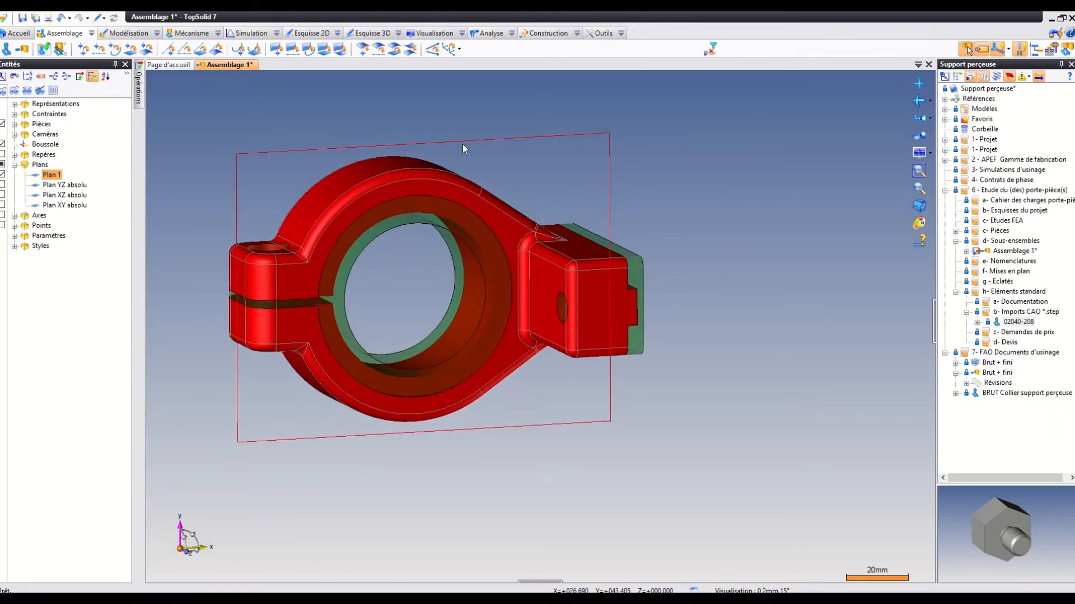
pyautogui.click(308, 33)
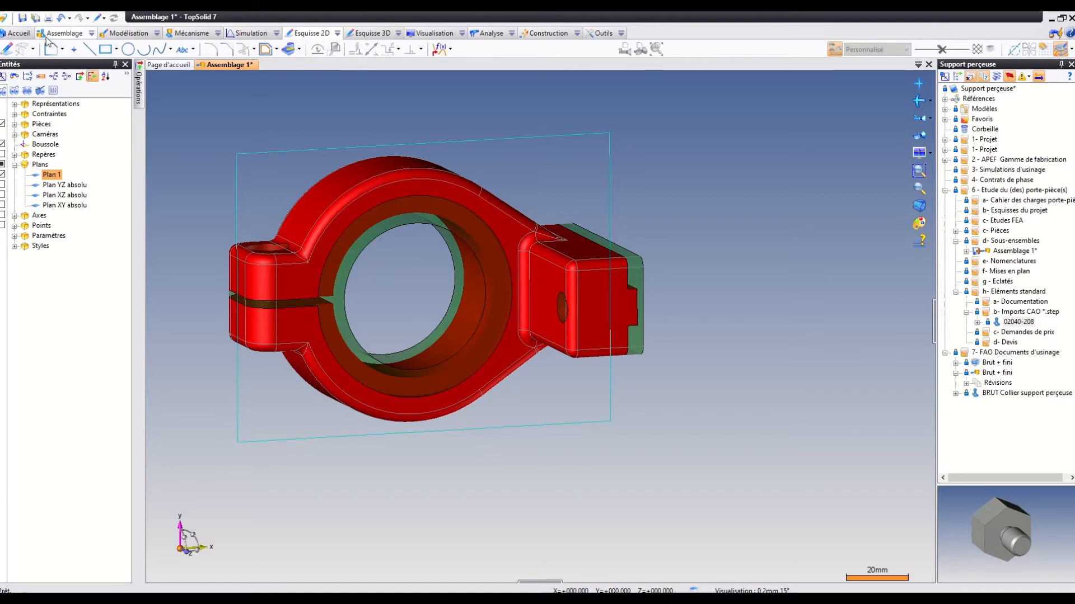
pyautogui.click(89, 49)
pyautogui.scroll(-1, 595, 190)
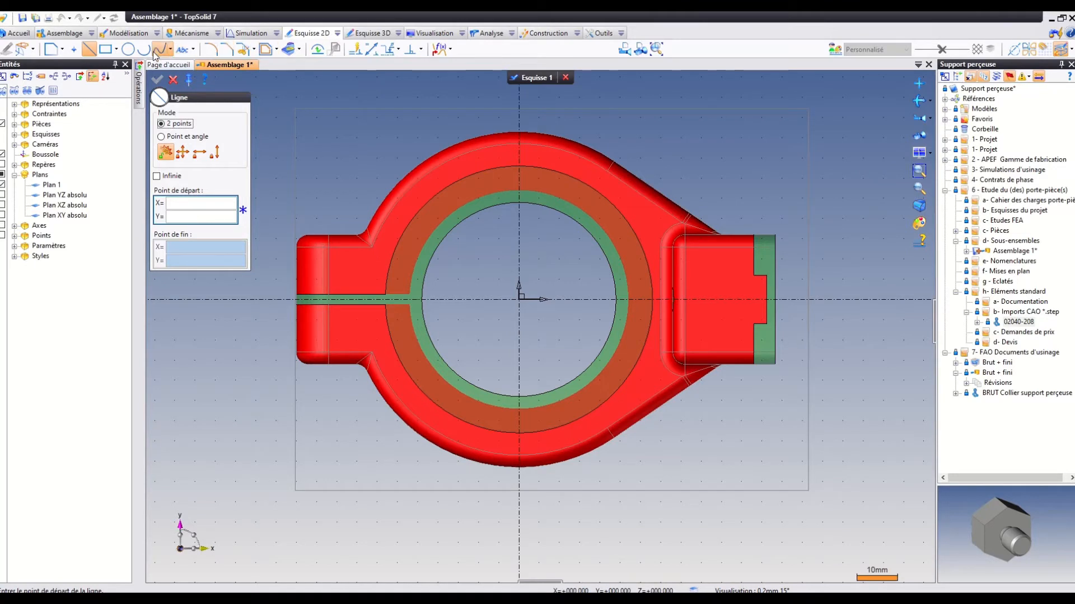
pyautogui.click(518, 298)
pyautogui.click(371, 138)
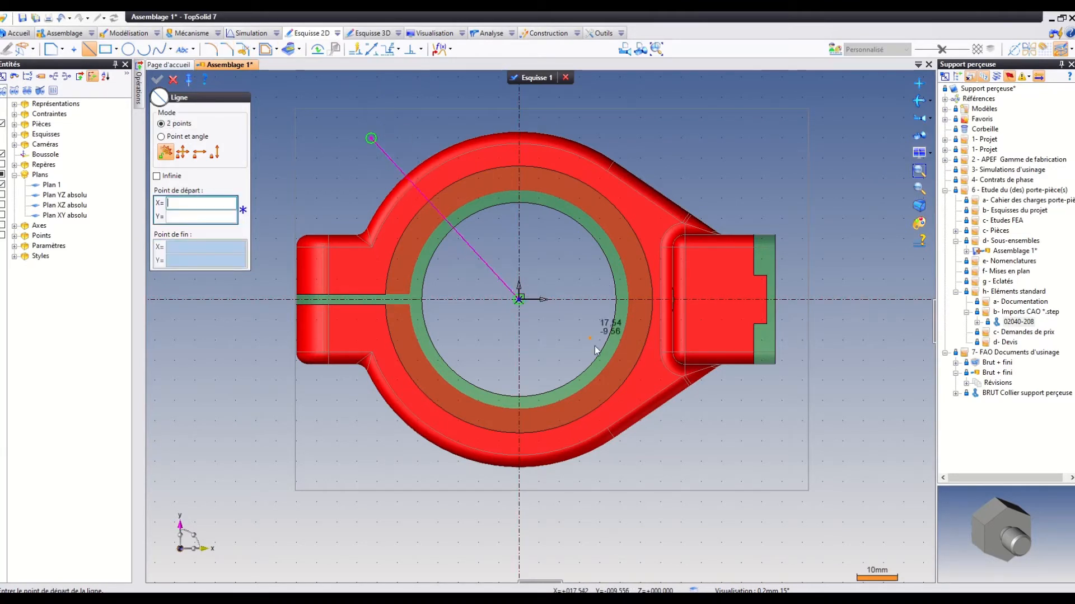
pyautogui.click(519, 299)
pyautogui.click(371, 435)
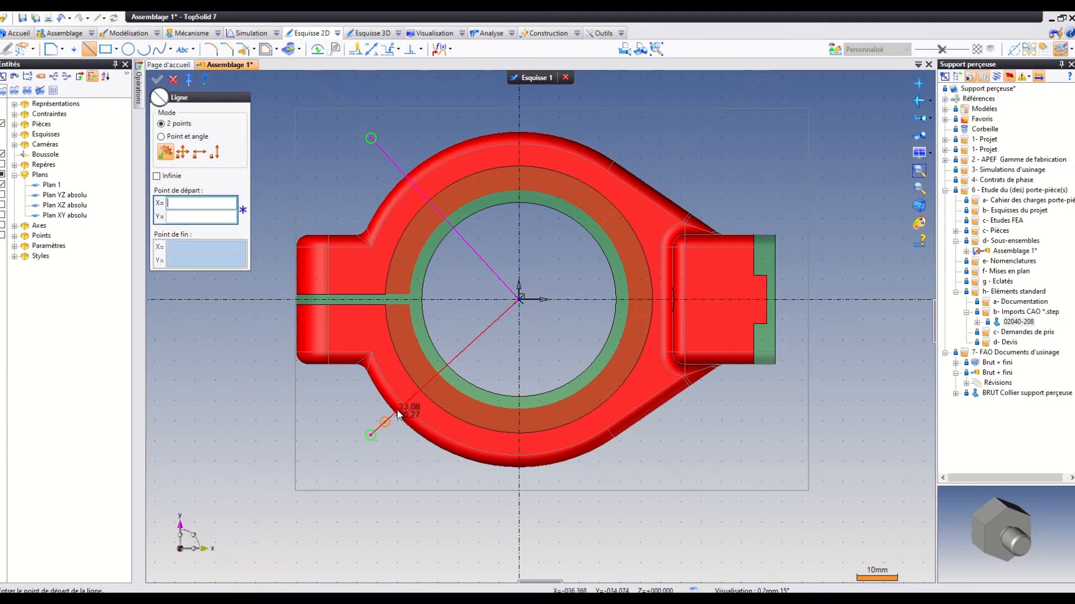
# Dimension the angle between the upper line and the horizontal sketch axis at 45°.
pyautogui.click(371, 49)
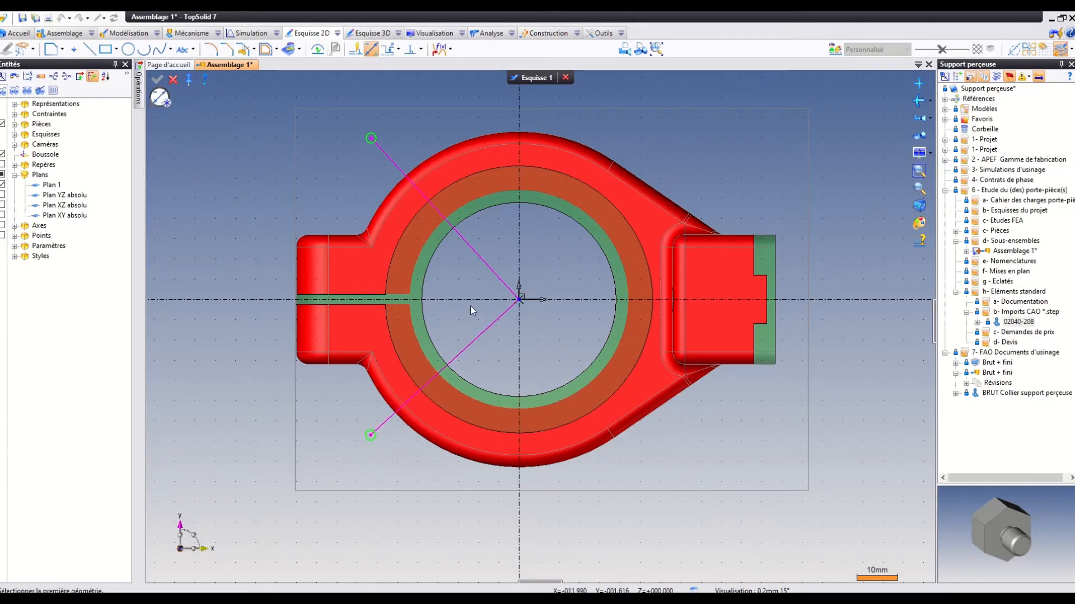
pyautogui.click(481, 258)
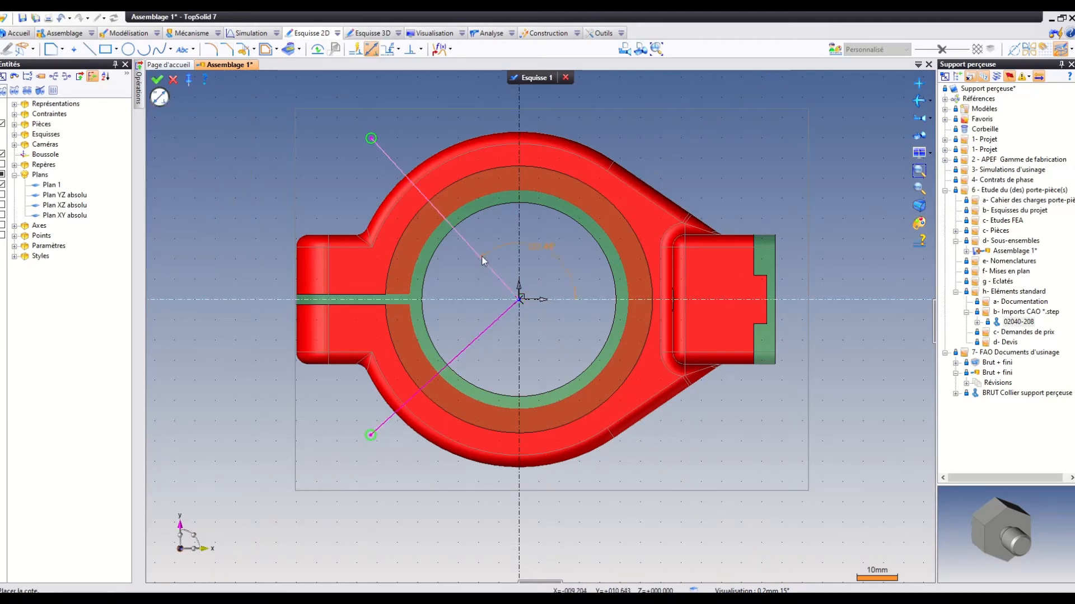
pyautogui.click(455, 270)
pyautogui.write('45')
pyautogui.press('Return')
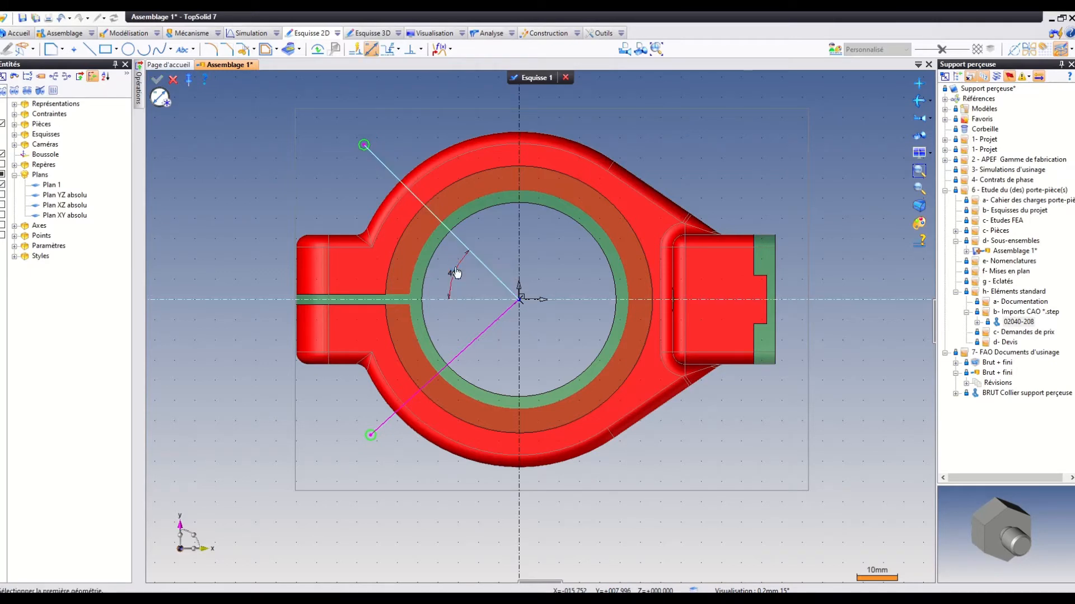
# Dimension the angle between the two lines at 90° and validate the sketch.
pyautogui.click(484, 329)
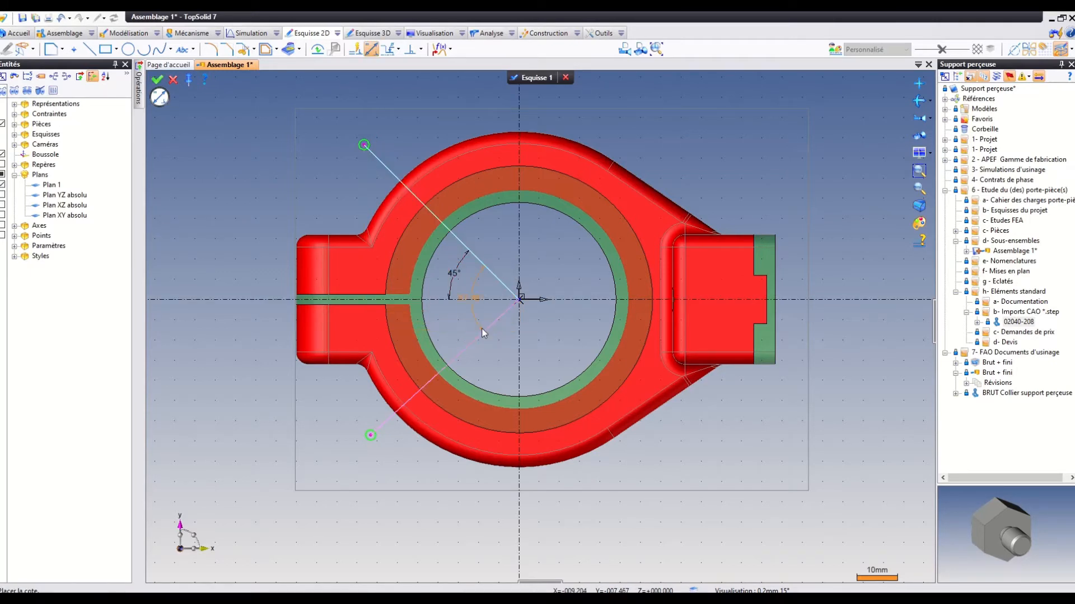
pyautogui.click(437, 320)
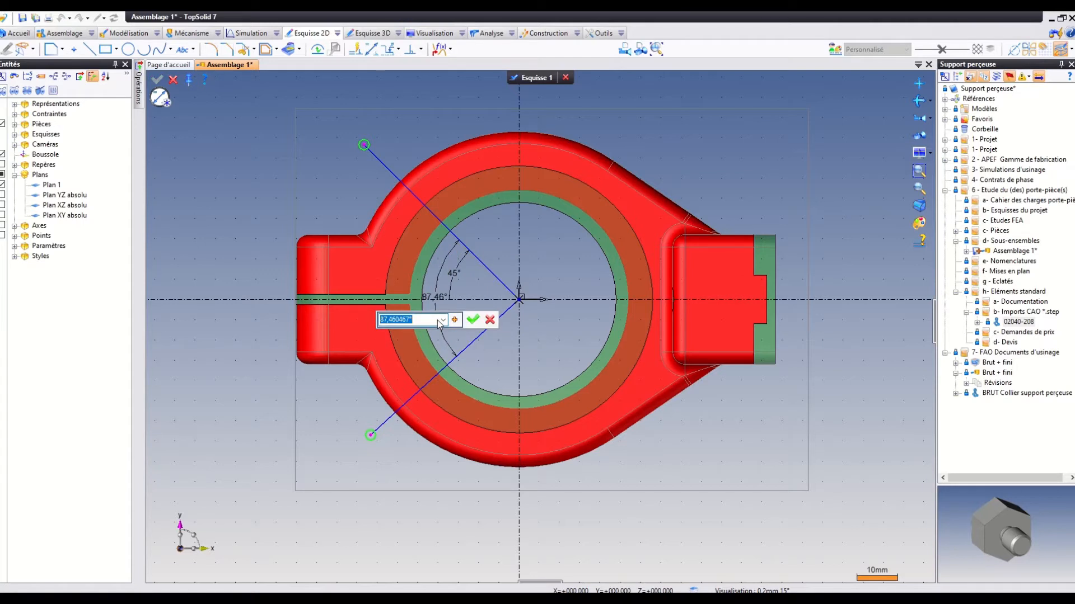
pyautogui.write('90')
pyautogui.press('Return')
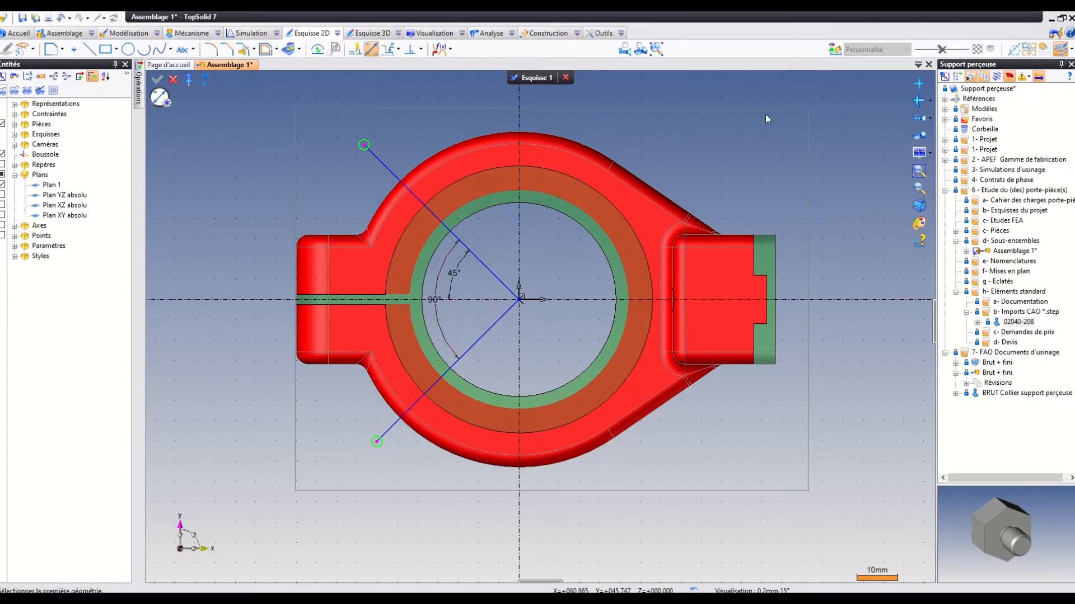
pyautogui.click(529, 79)
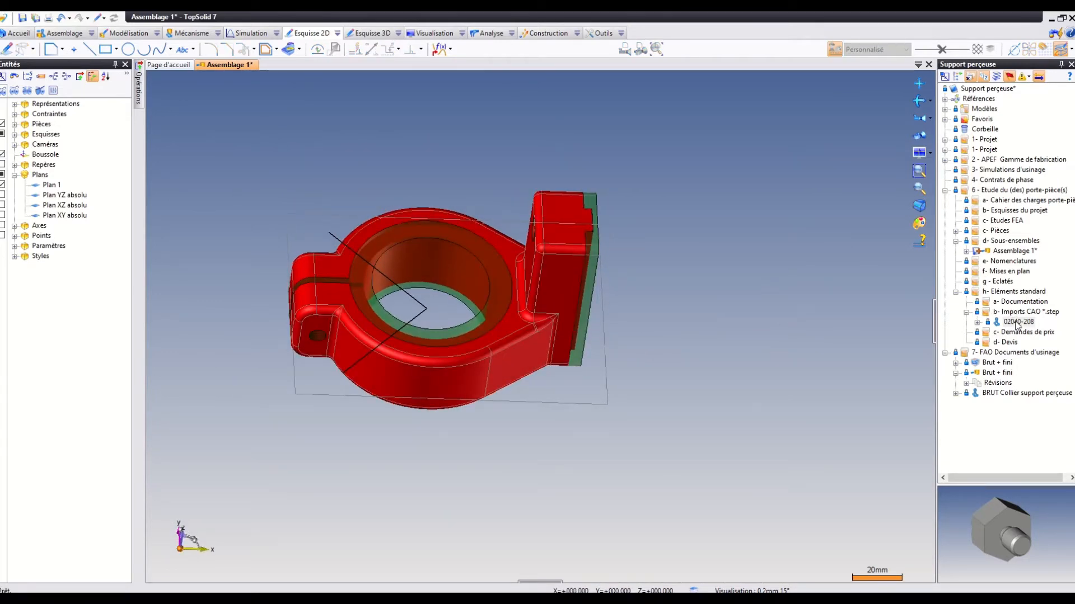
# Insert the imported part 02040-208 into the assembly, in free space beside the collar.
pyautogui.moveTo(1017, 325)
pyautogui.moveTo(1027, 327); pyautogui.dragTo(354, 112)
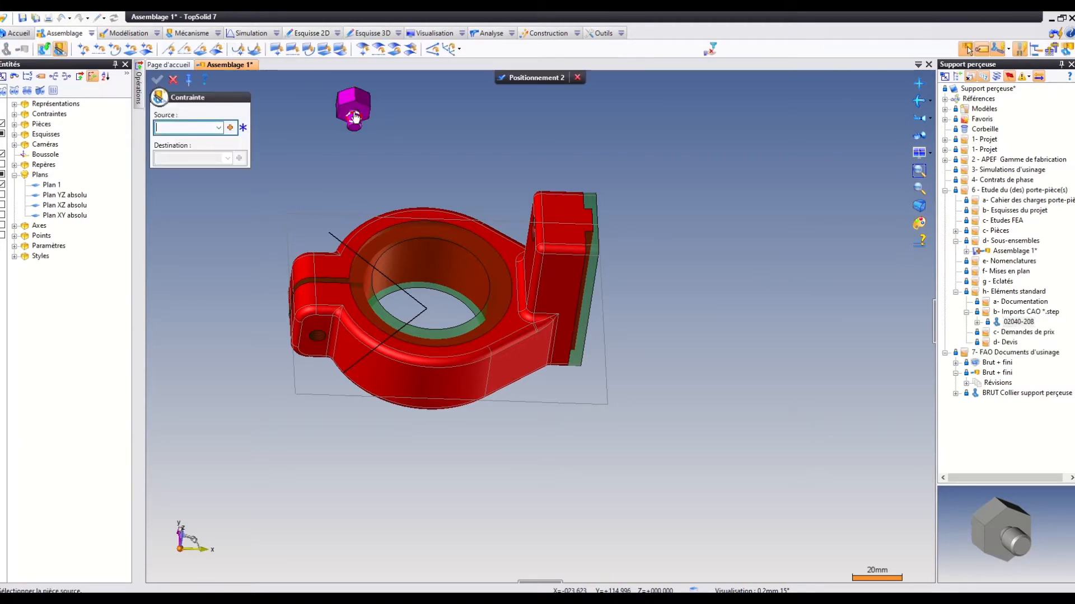
pyautogui.moveTo(461, 166); pyautogui.dragTo(468, 226, button='middle')
pyautogui.scroll(-2, 489, 220)
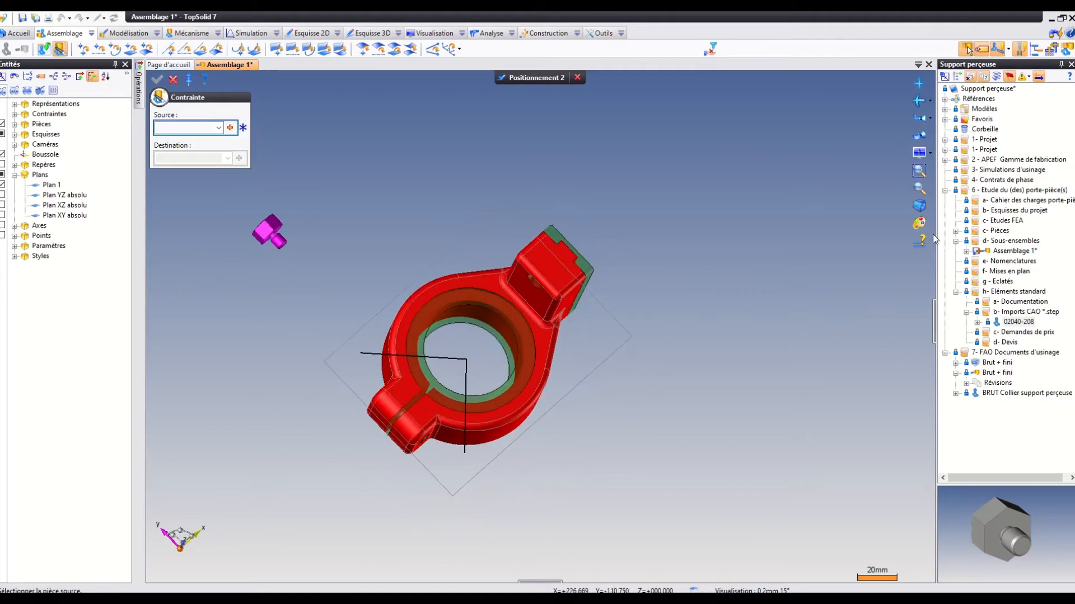
# Constrain the threaded shank's axis of part 02040-208 to the upper sketch line and slide the part outward, clear of the collar.
pyautogui.click(919, 187)
pyautogui.moveTo(234, 220); pyautogui.dragTo(467, 400)
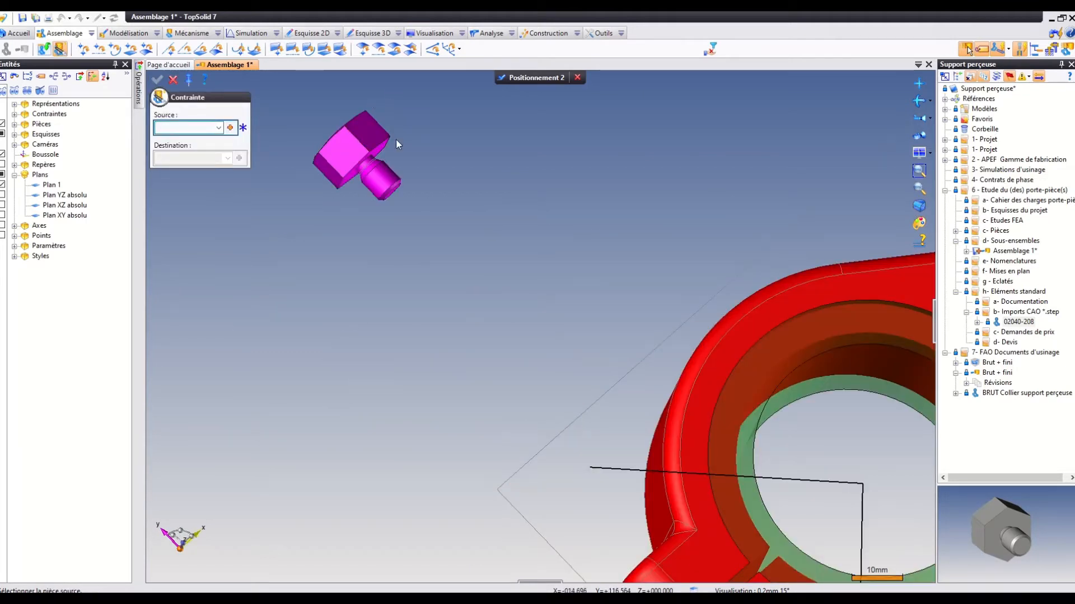
pyautogui.click(388, 183)
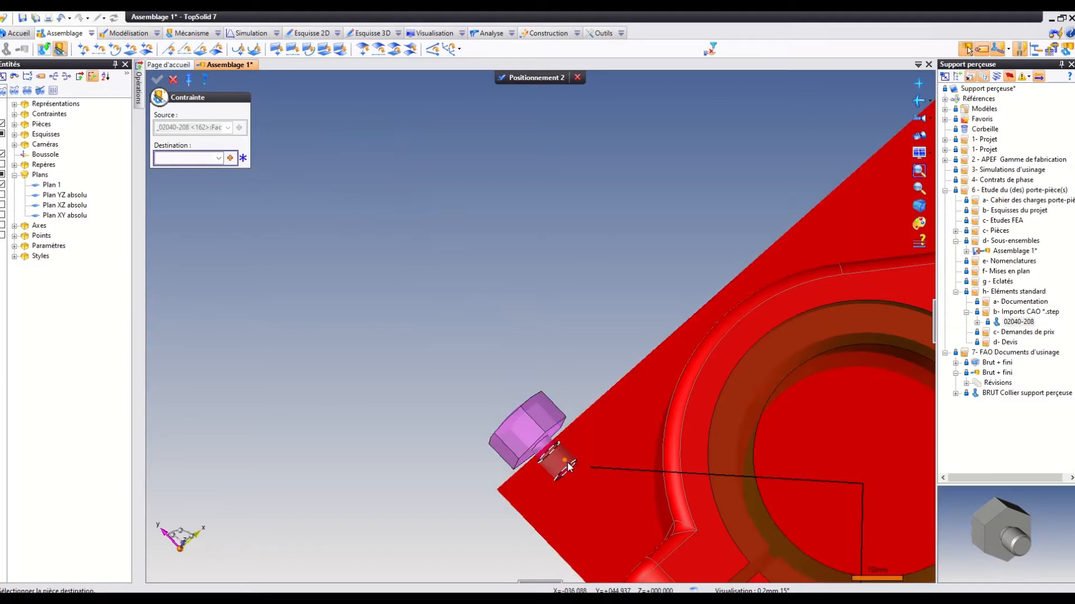
pyautogui.click(652, 476)
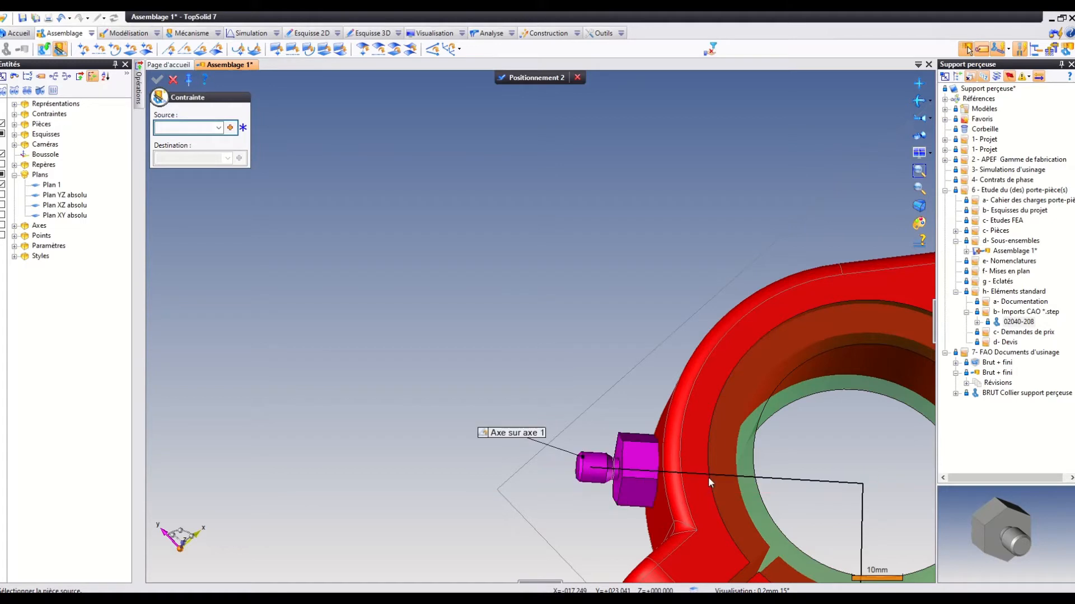
pyautogui.moveTo(651, 461); pyautogui.dragTo(552, 449)
# Constrain the centre point of the hexagonal head's front face onto the collar's curved outer surface with a 0 mm offset.
pyautogui.moveTo(583, 354); pyautogui.dragTo(546, 371, button='middle')
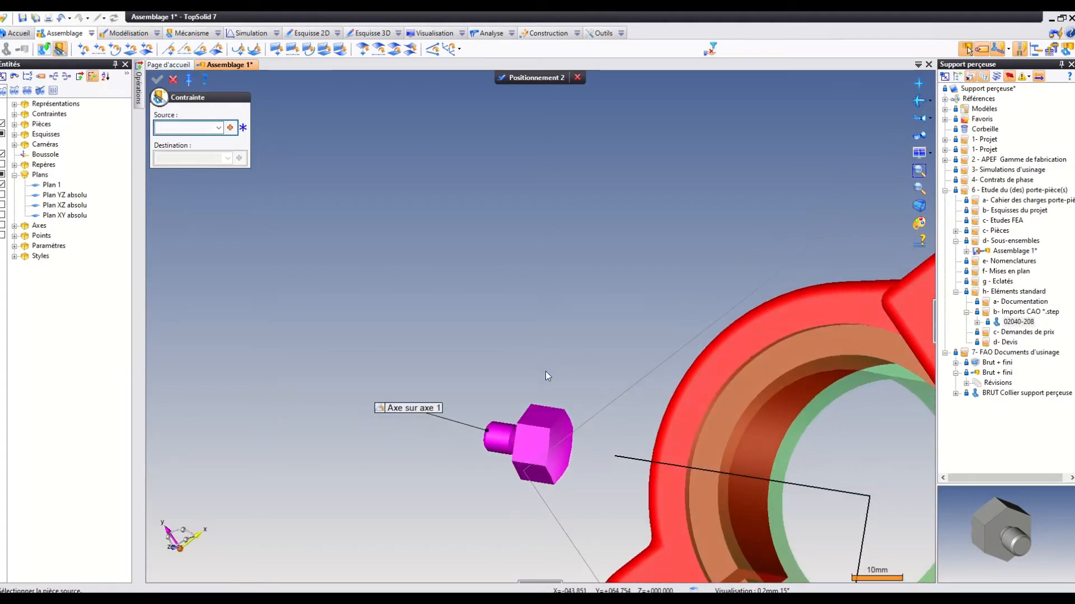
pyautogui.click(146, 49)
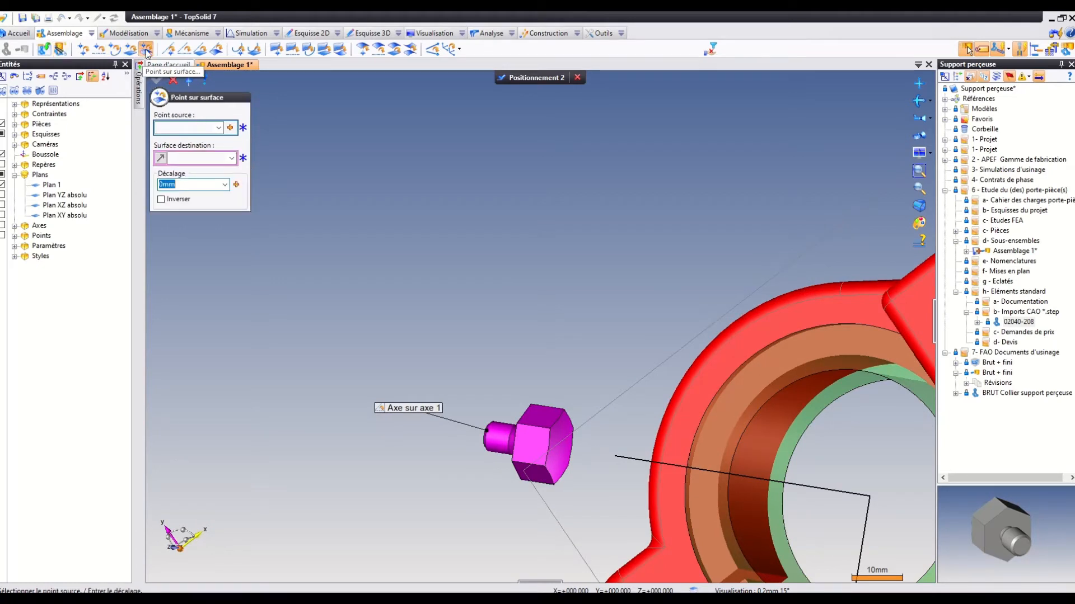
pyautogui.click(567, 452)
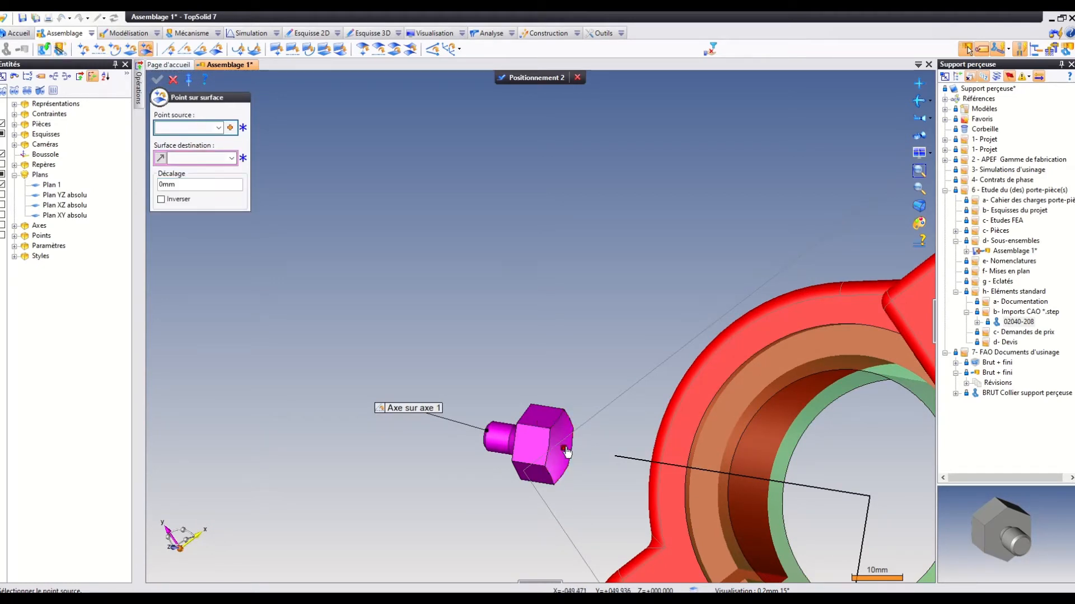
pyautogui.moveTo(566, 452); pyautogui.dragTo(685, 428, button='middle')
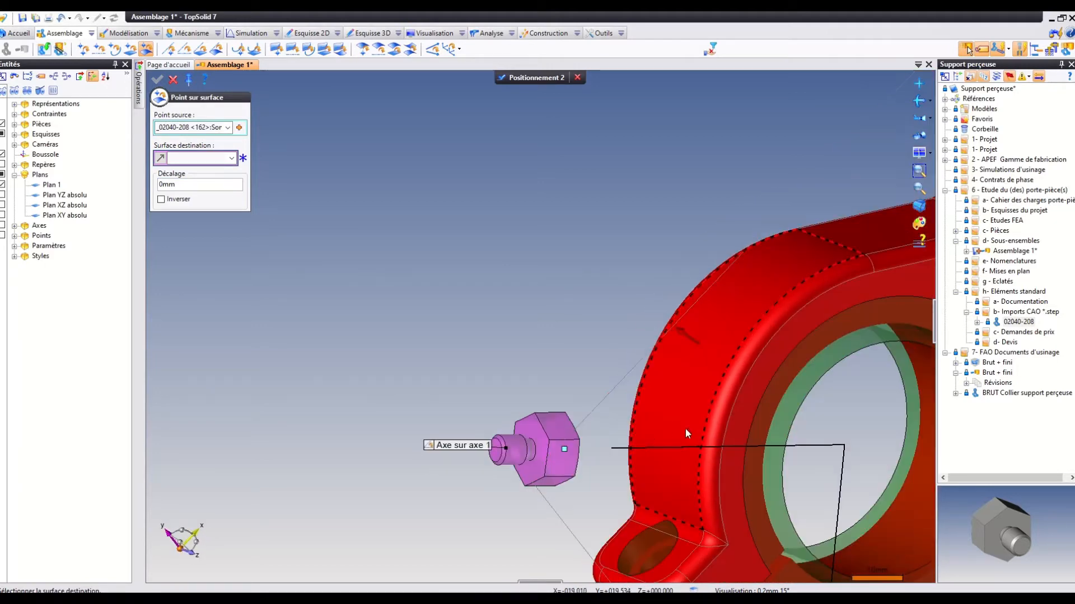
pyautogui.click(687, 429)
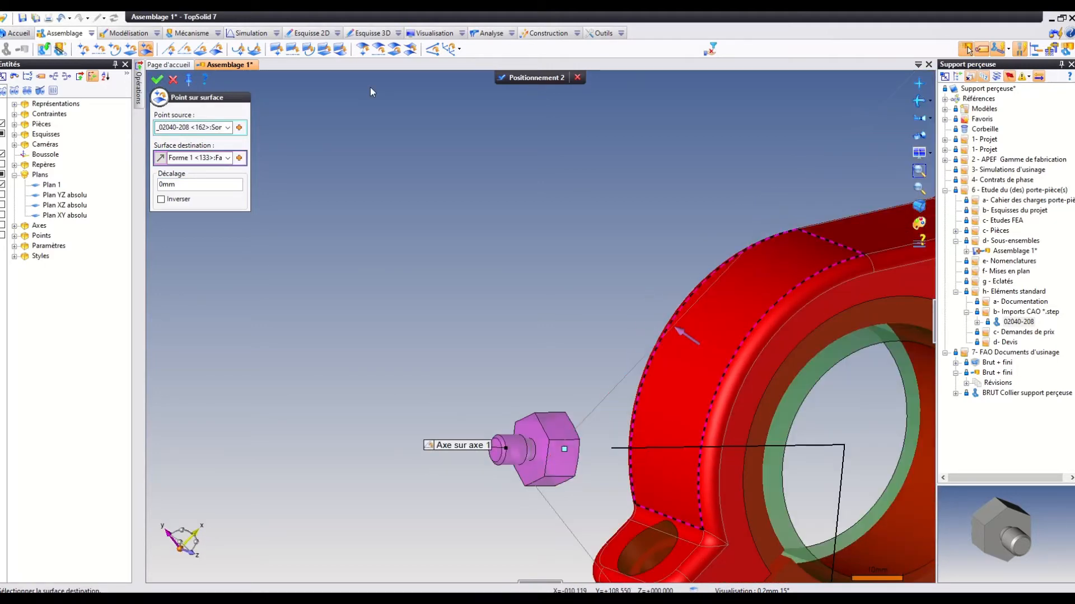
pyautogui.click(158, 80)
# Orient a flat of the support's hexagonal head to the adjacent clamping-lug face at 0° and validate the positioning.
pyautogui.moveTo(546, 208); pyautogui.dragTo(690, 417, button='middle')
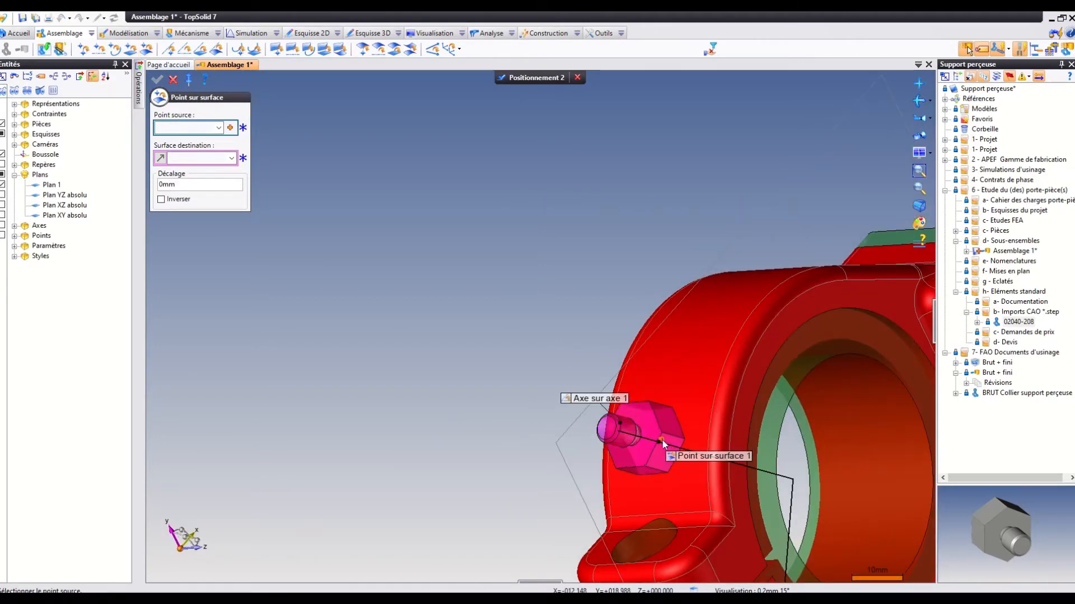
pyautogui.click(433, 50)
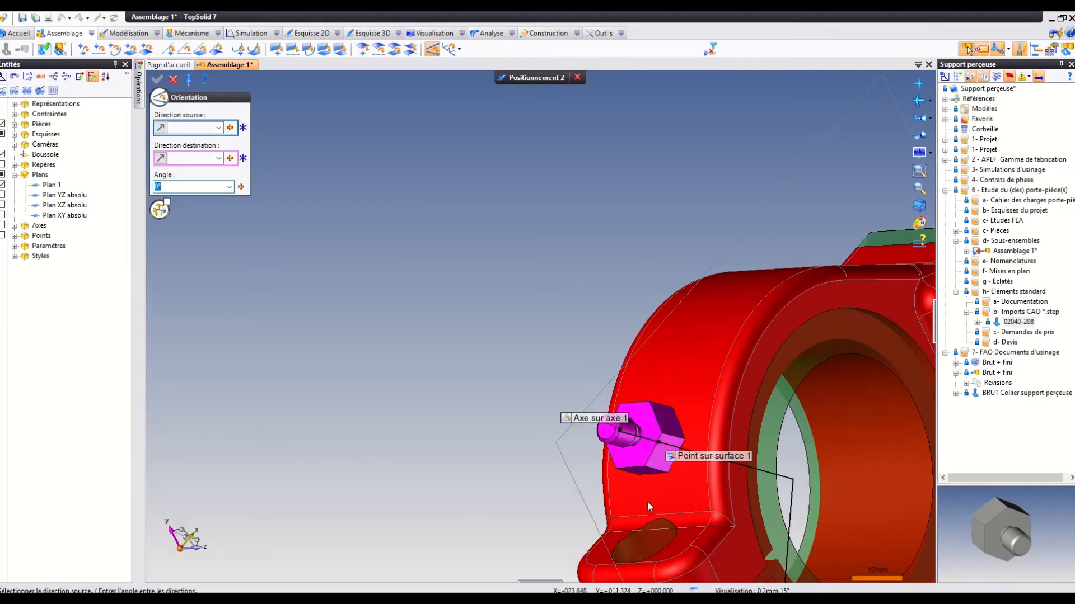
pyautogui.click(642, 466)
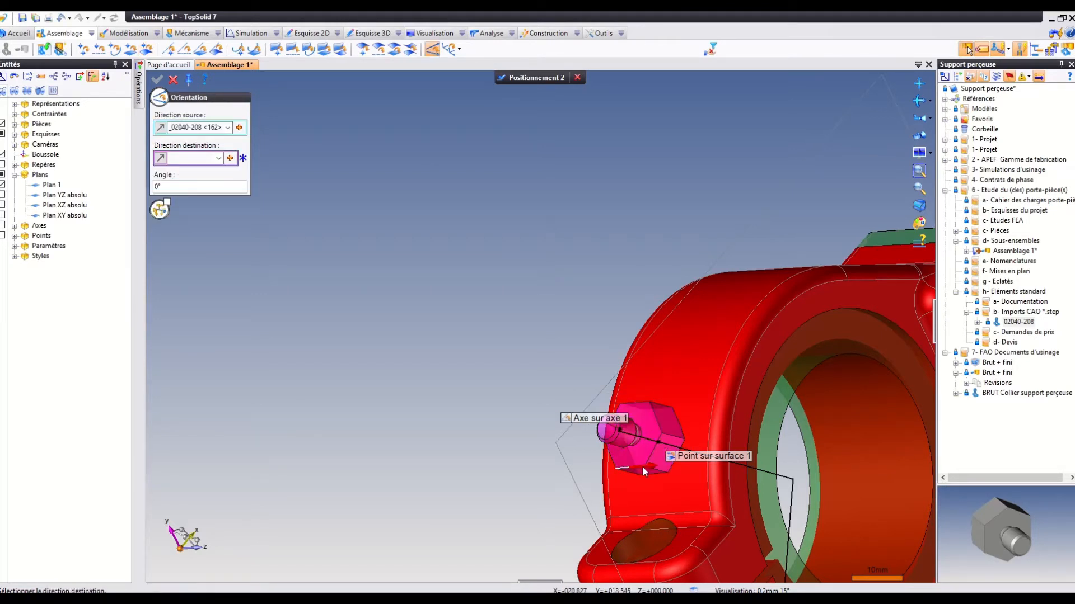
pyautogui.click(685, 520)
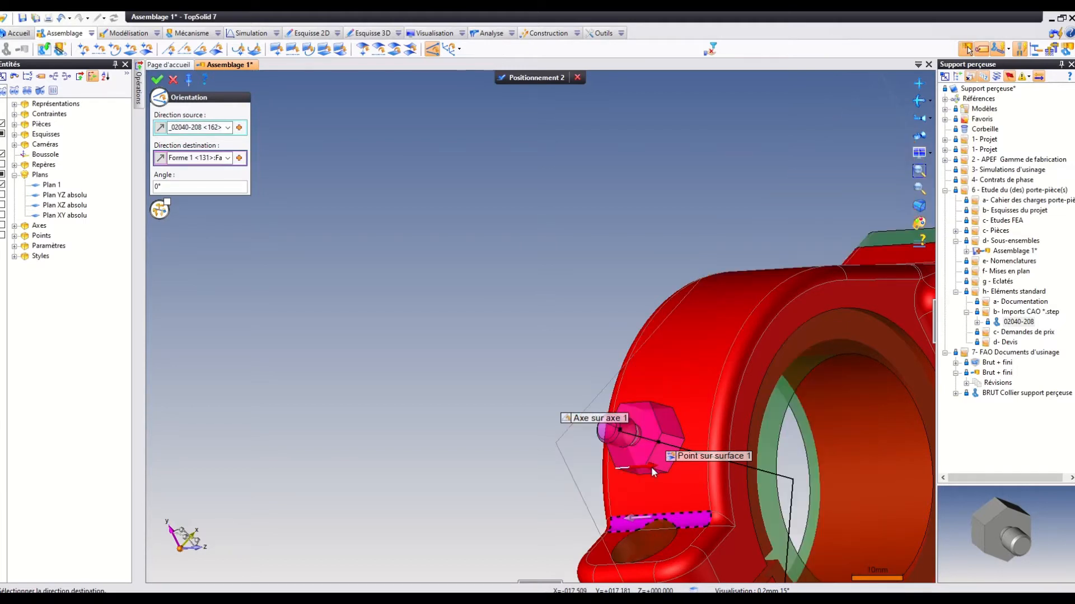
pyautogui.click(159, 80)
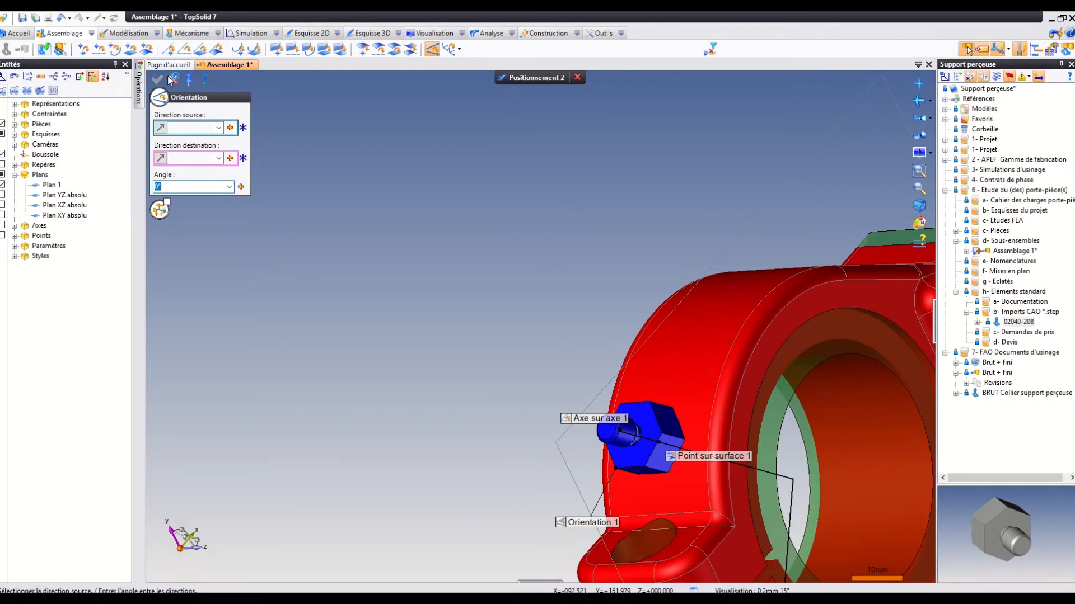
pyautogui.click(530, 77)
pyautogui.scroll(-4, 643, 477)
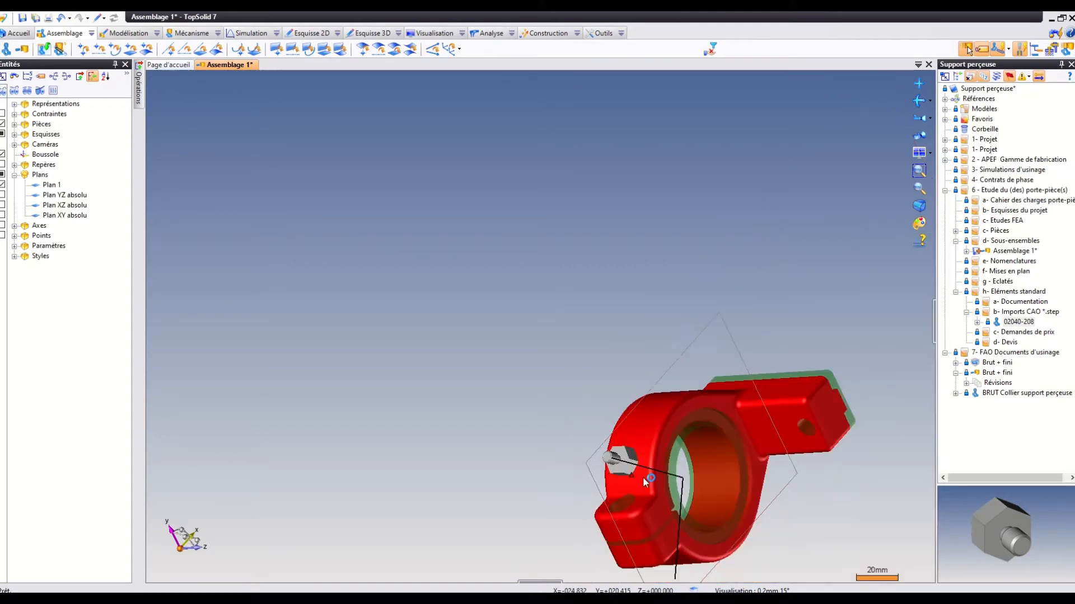
pyautogui.moveTo(711, 520); pyautogui.dragTo(657, 519, button='middle')
pyautogui.moveTo(668, 480); pyautogui.dragTo(590, 535, button='middle')
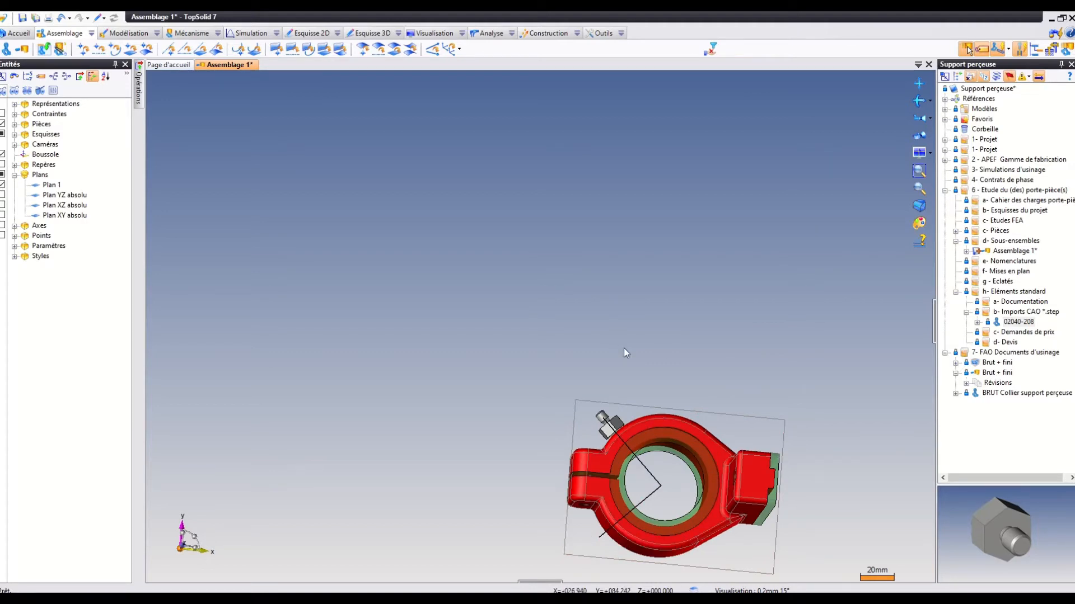
pyautogui.moveTo(625, 391); pyautogui.dragTo(706, 401, button='middle')
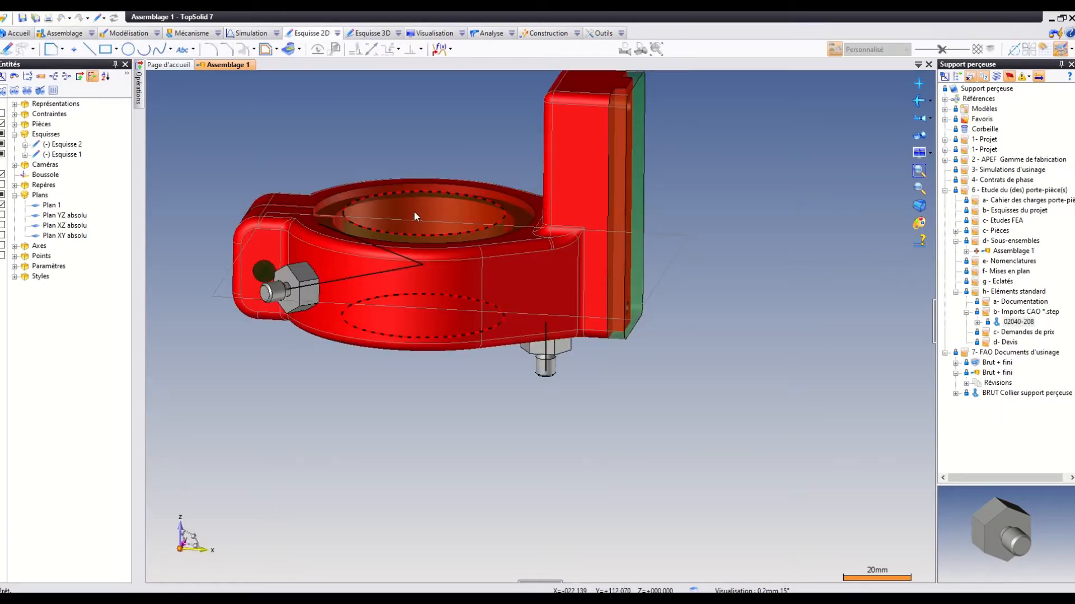
# Repeat the 02040-208 support beneath the collar in a circular pattern of three over 360° about the absolute Z axis.
pyautogui.moveTo(414, 211); pyautogui.dragTo(401, 295, button='middle')
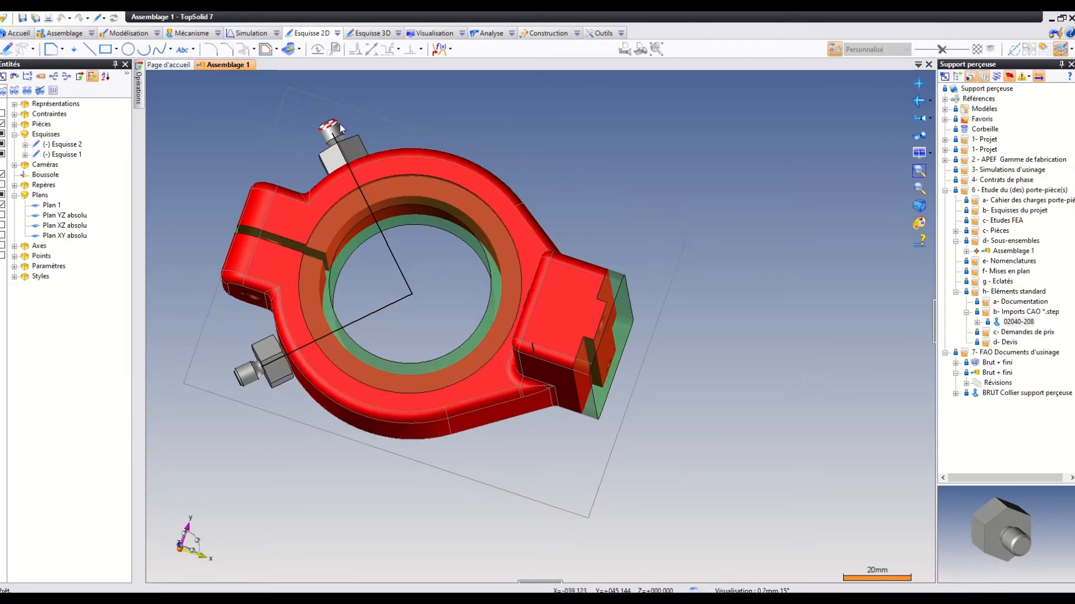
pyautogui.moveTo(378, 348); pyautogui.dragTo(401, 224, button='middle')
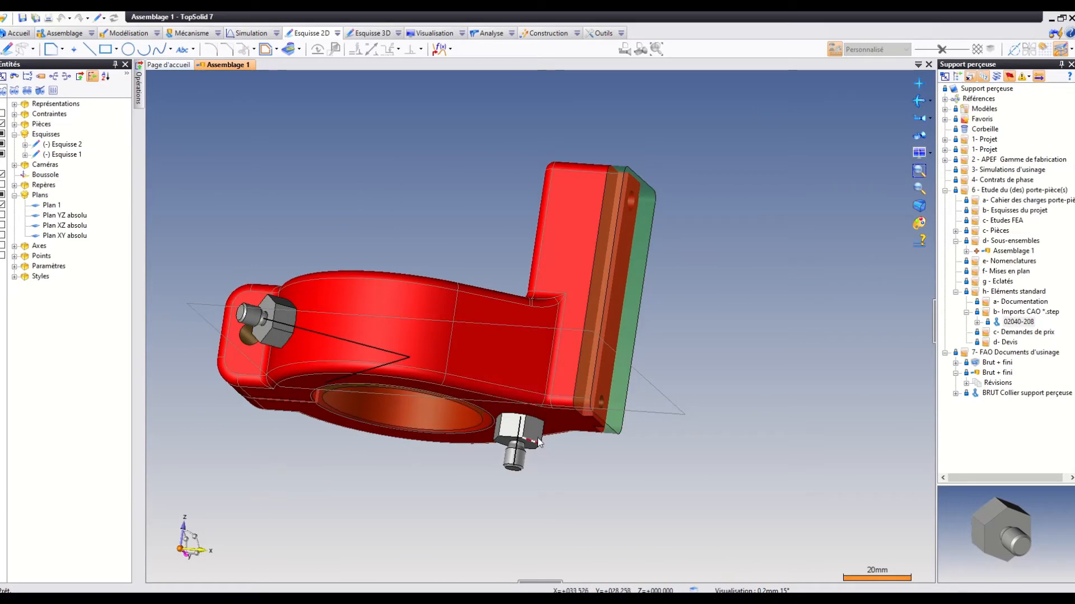
pyautogui.moveTo(482, 163); pyautogui.dragTo(549, 144, button='middle')
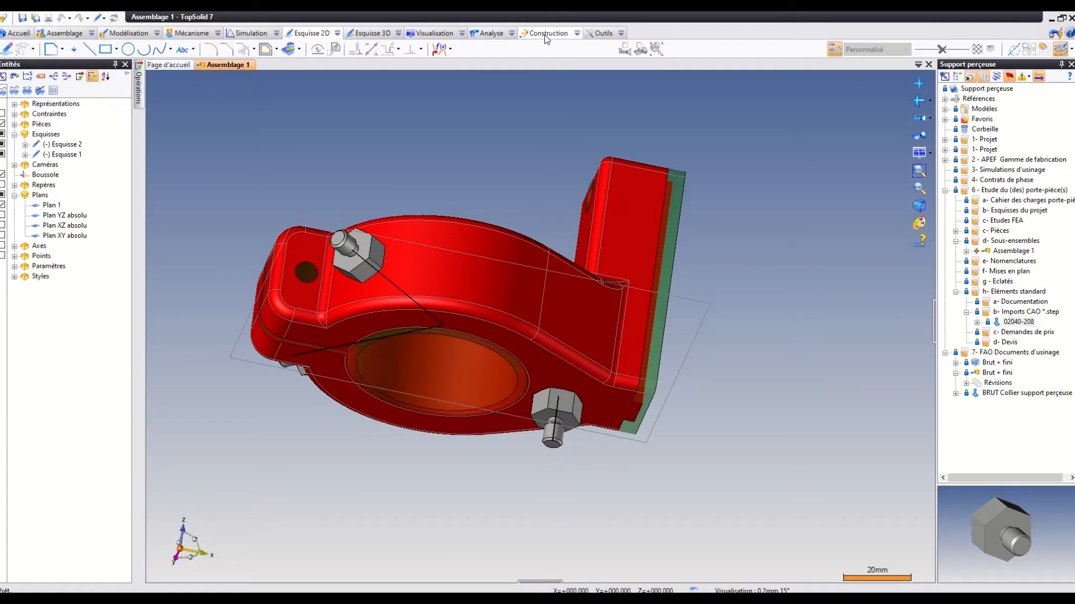
pyautogui.click(577, 34)
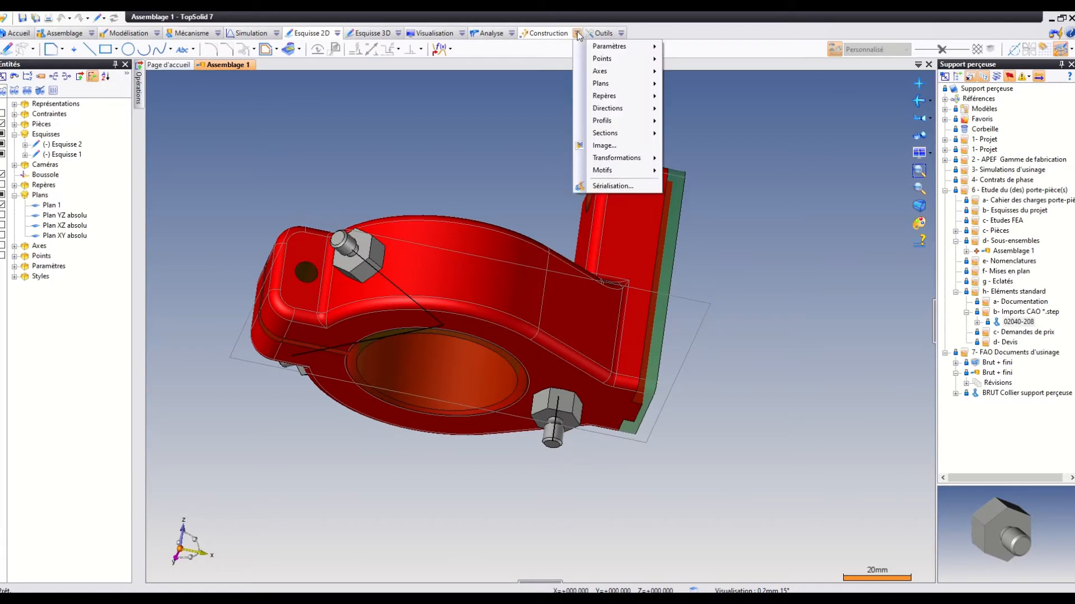
pyautogui.click(543, 34)
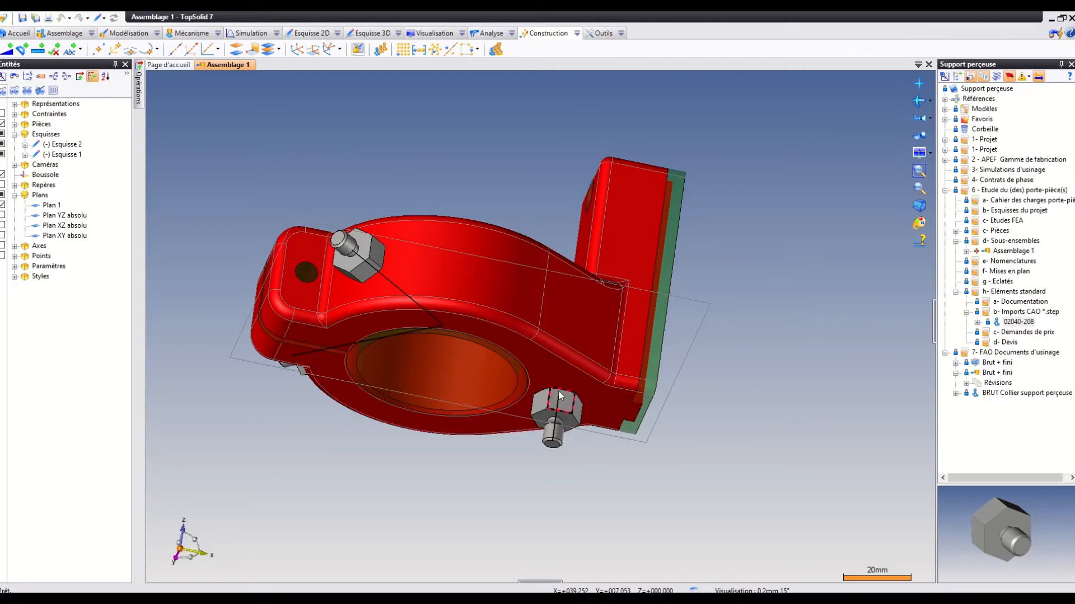
pyautogui.click(381, 49)
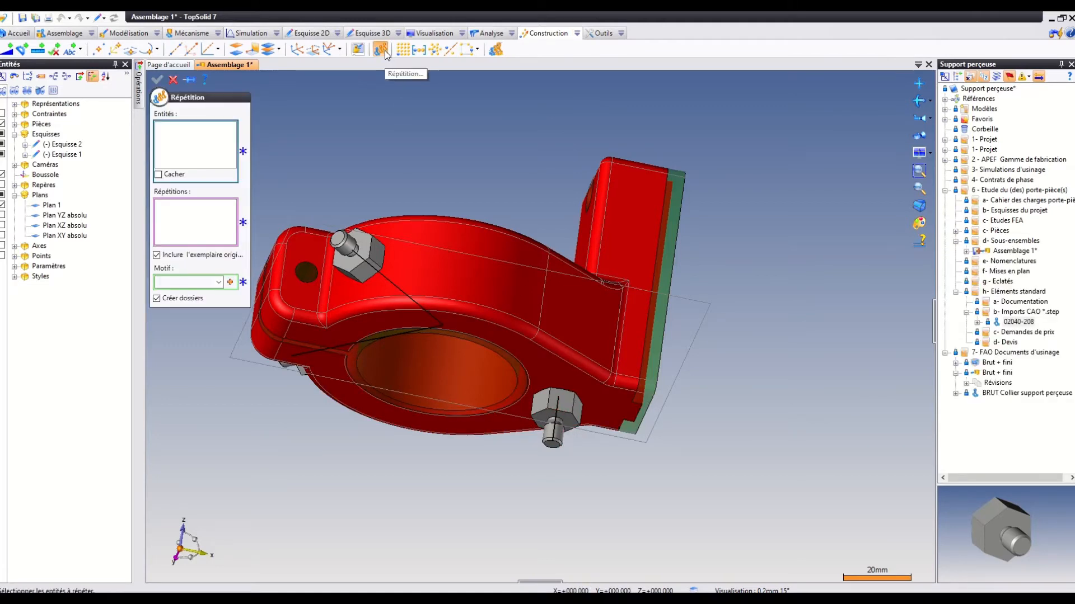
pyautogui.click(567, 417)
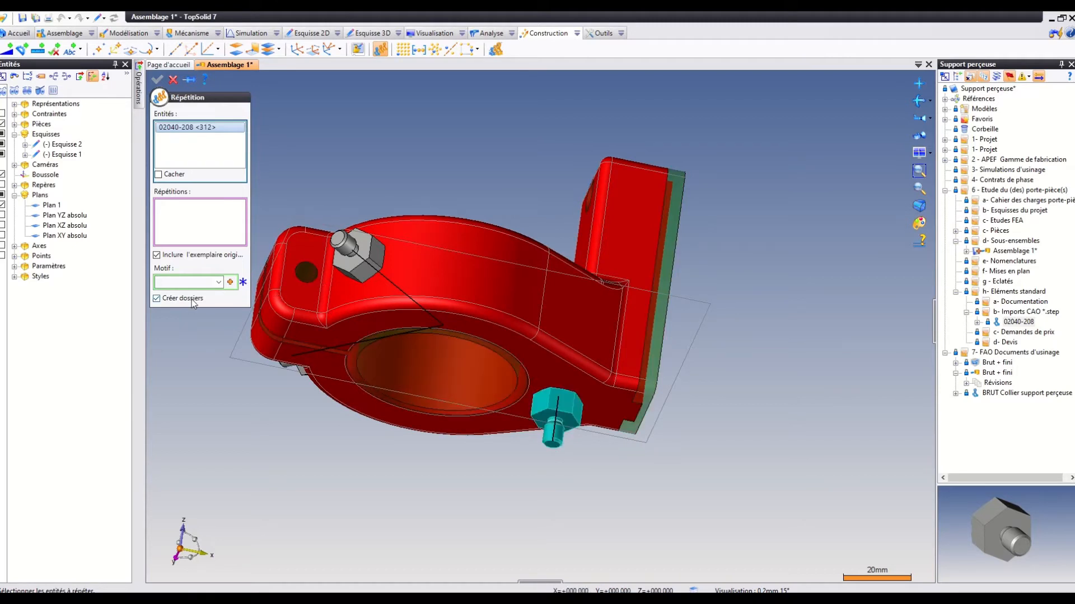
pyautogui.click(230, 284)
pyautogui.click(230, 283)
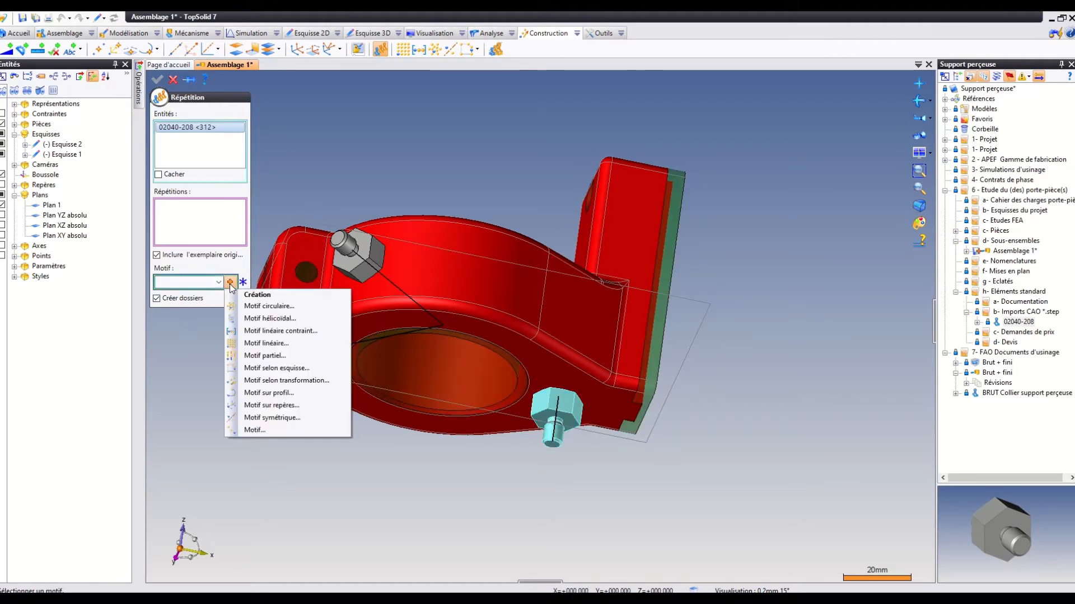
pyautogui.click(254, 307)
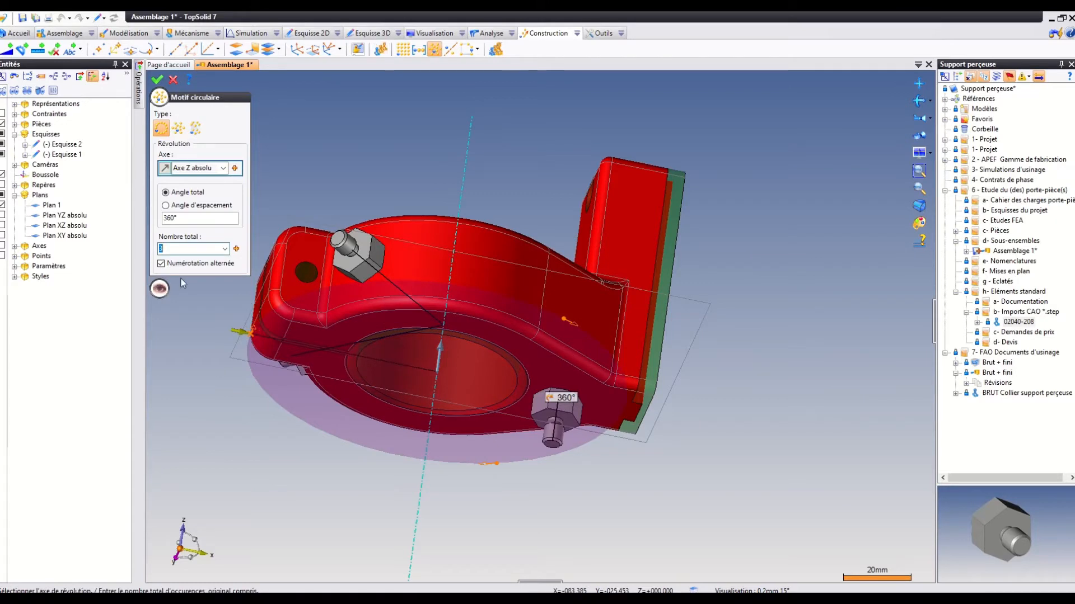
pyautogui.click(159, 80)
pyautogui.click(158, 80)
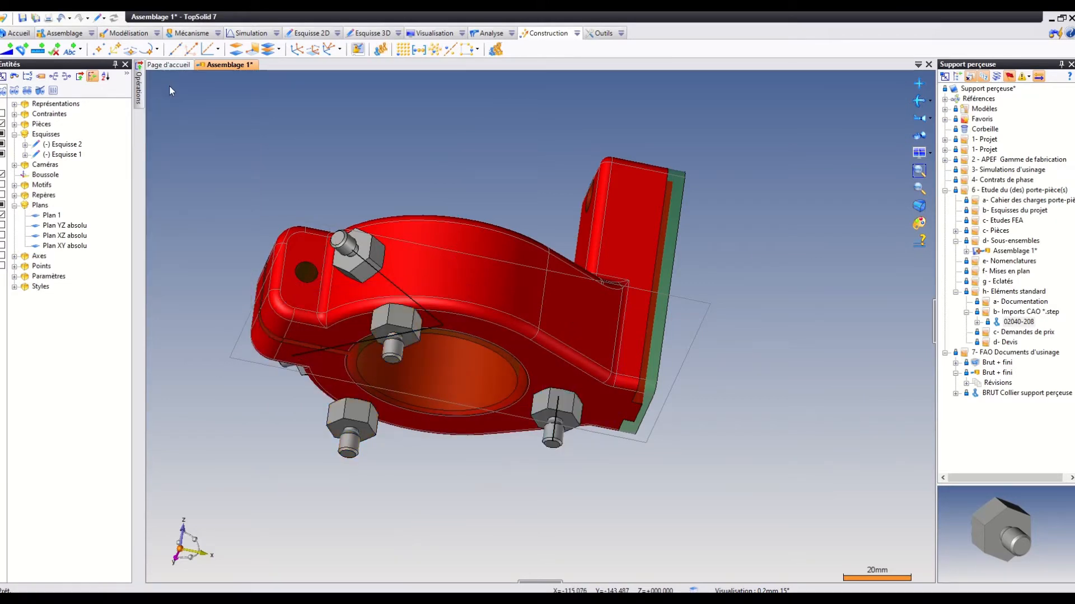
# Examine from several angles how the patterned and radial supports are placed around the collar.
pyautogui.moveTo(367, 144); pyautogui.dragTo(556, 191, button='middle')
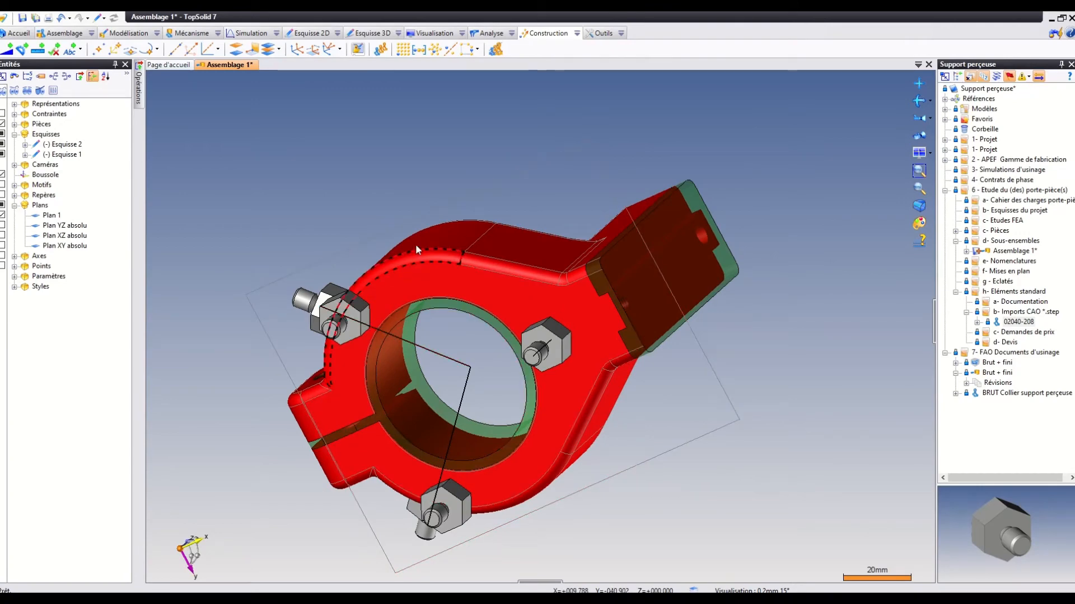
pyautogui.moveTo(415, 244); pyautogui.dragTo(537, 331, button='middle')
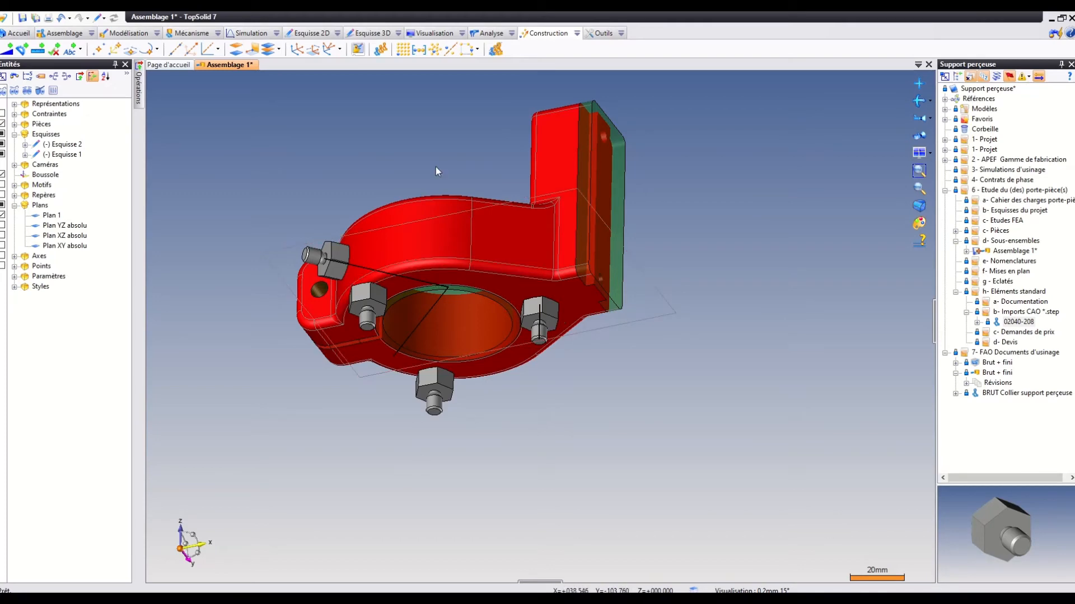
pyautogui.moveTo(437, 171); pyautogui.dragTo(488, 132, button='middle')
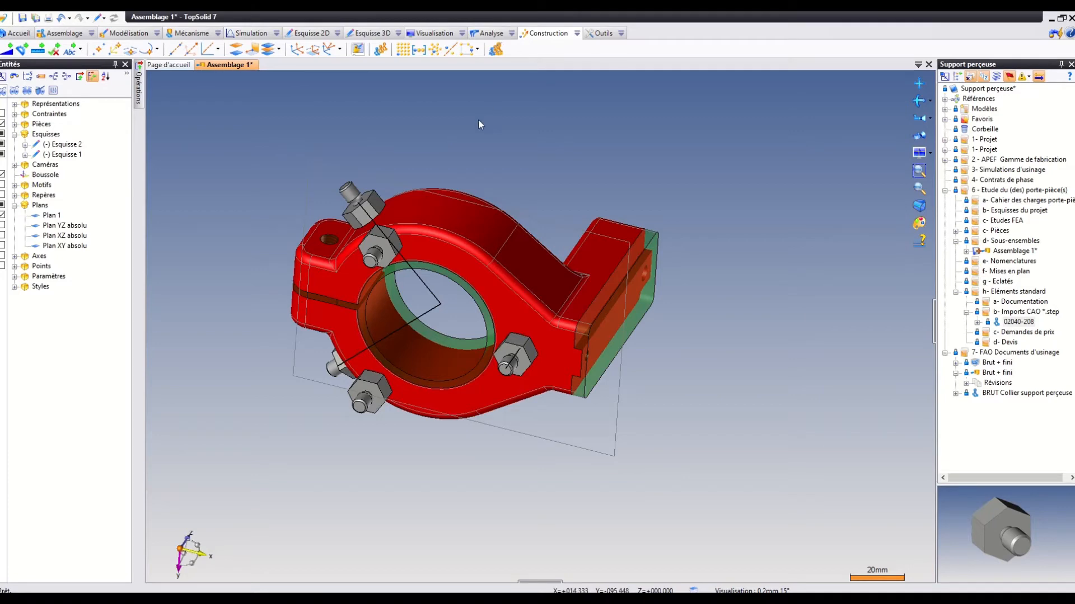
pyautogui.moveTo(480, 125); pyautogui.dragTo(434, 146, button='middle')
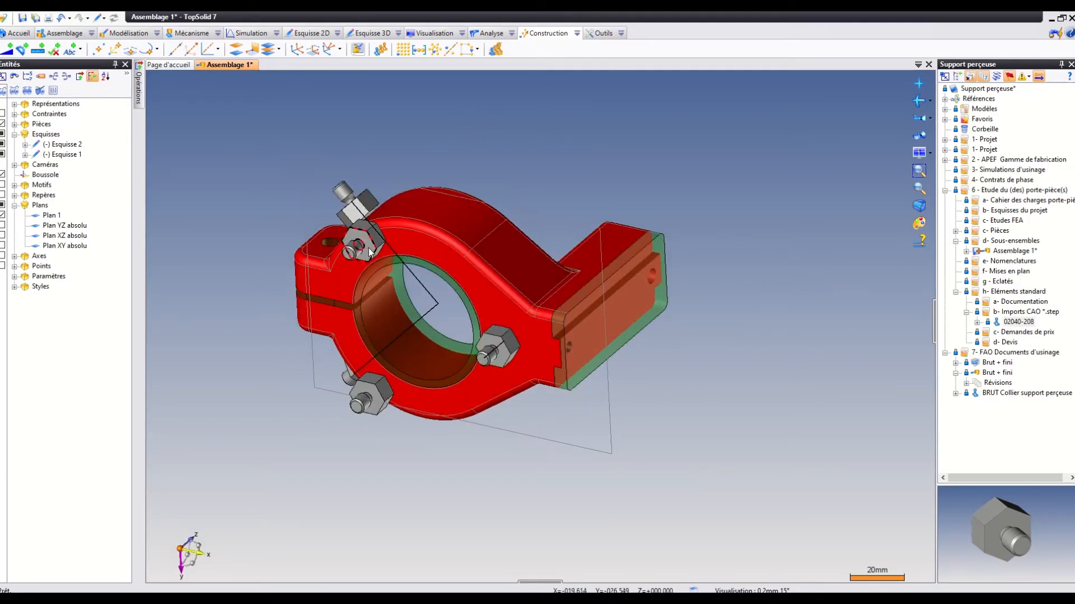
pyautogui.click(503, 359)
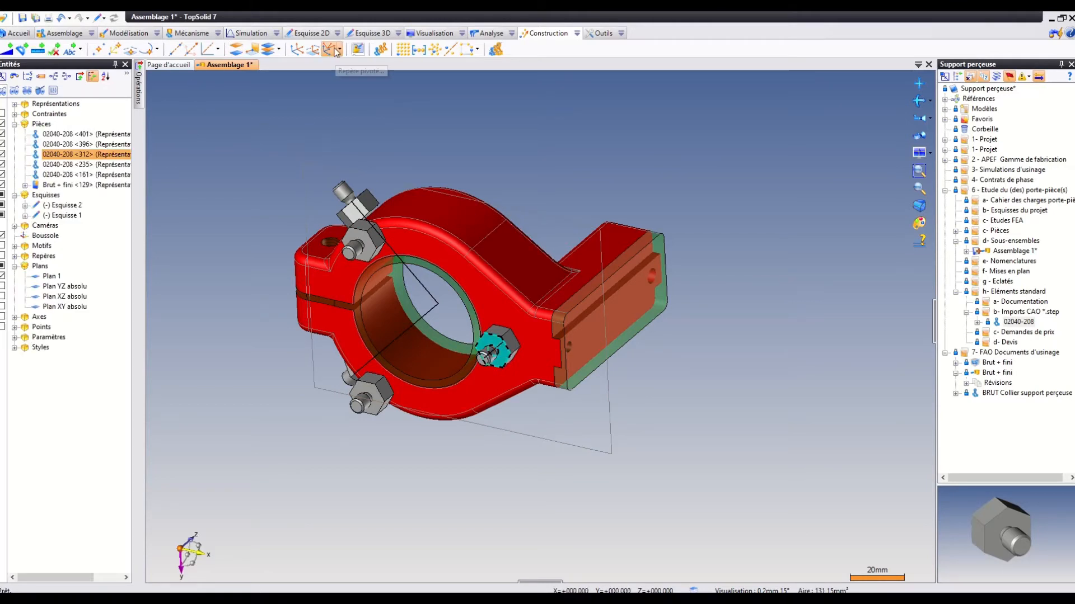
pyautogui.click(535, 112)
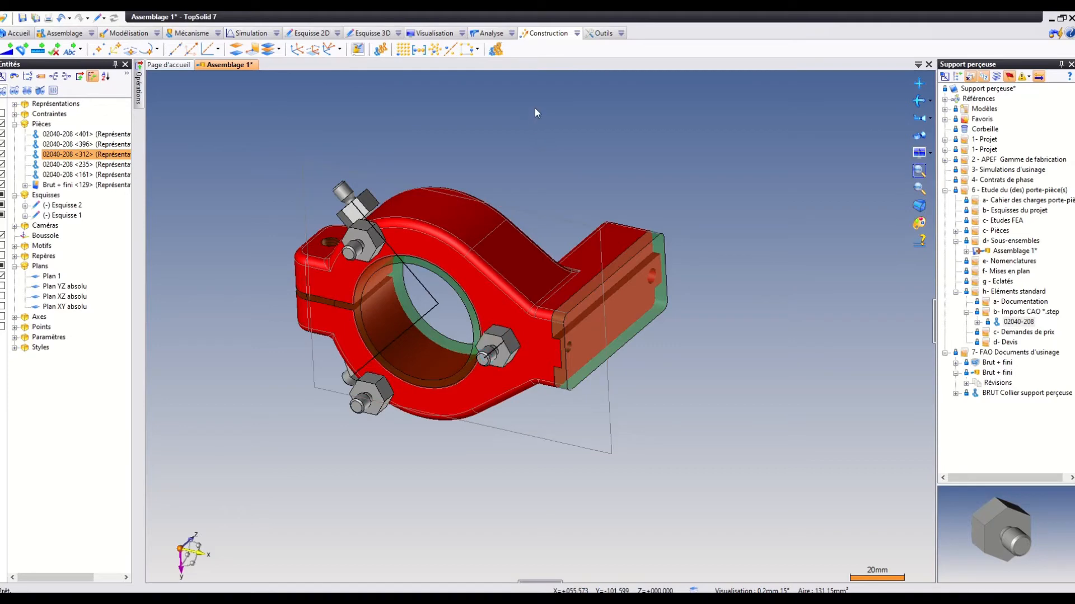
pyautogui.moveTo(439, 114); pyautogui.dragTo(468, 298, button='middle')
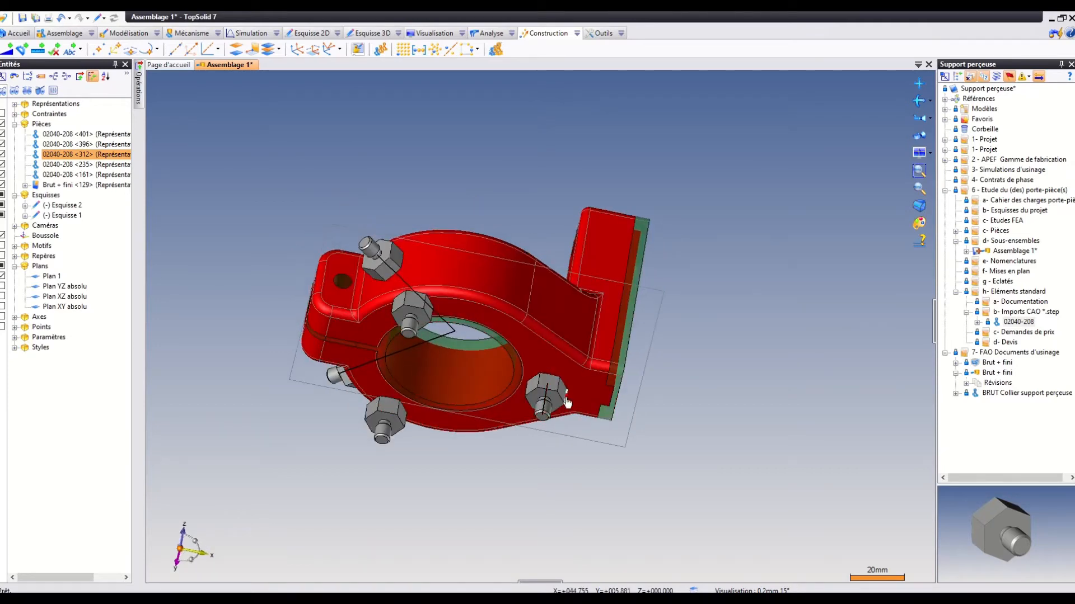
pyautogui.moveTo(495, 144); pyautogui.dragTo(469, 131, button='middle')
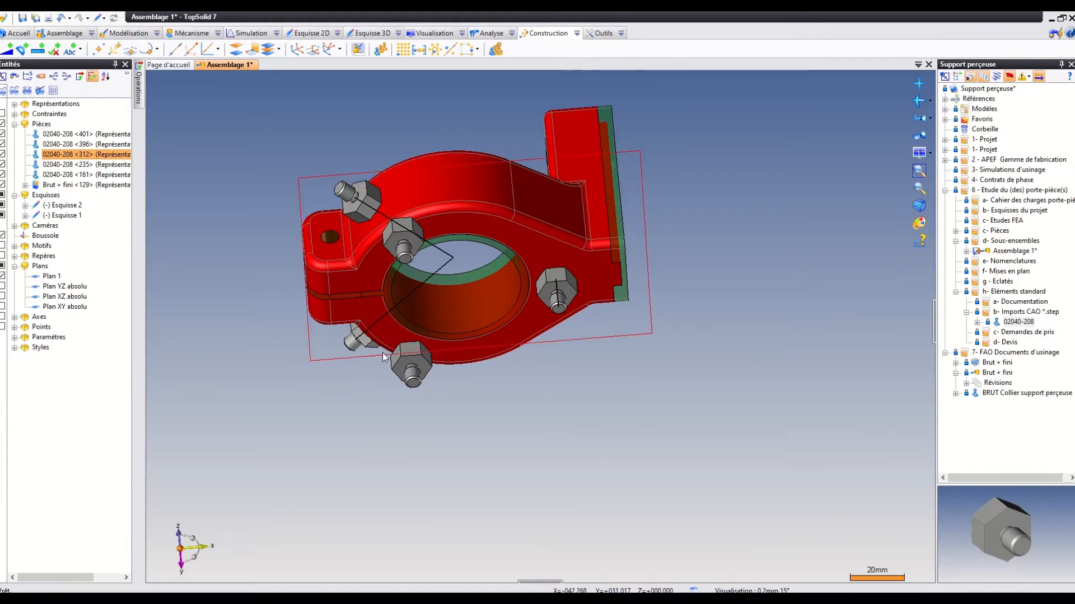
# Start a sketch on the hexagonal face of the 02040-208 support beneath the collar and draw a rectangle about 227 × 132 mm around the assembly.
pyautogui.rightClick(571, 294)
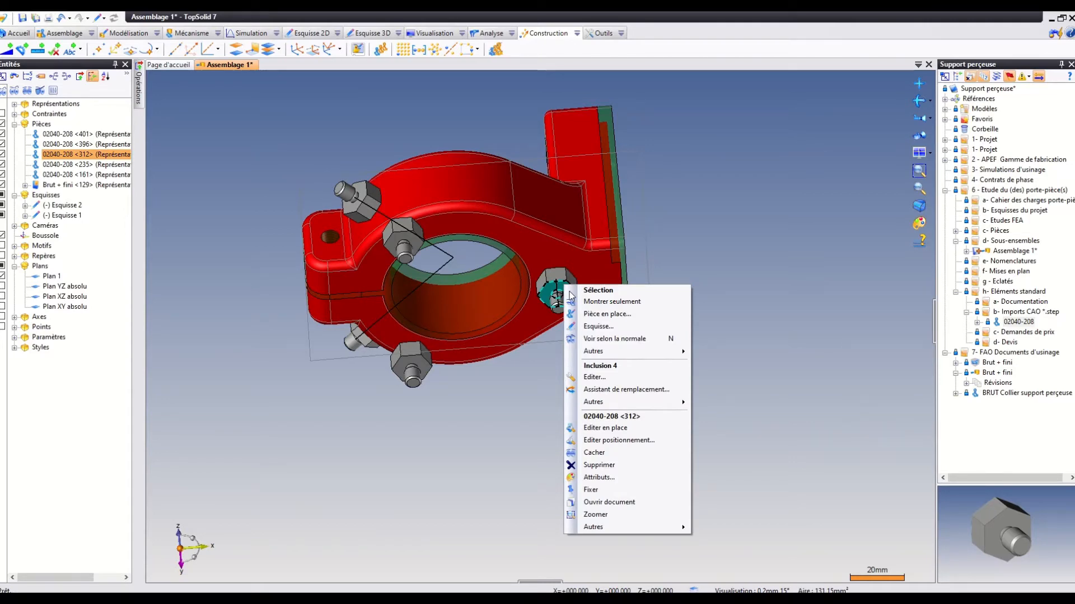
pyautogui.click(604, 325)
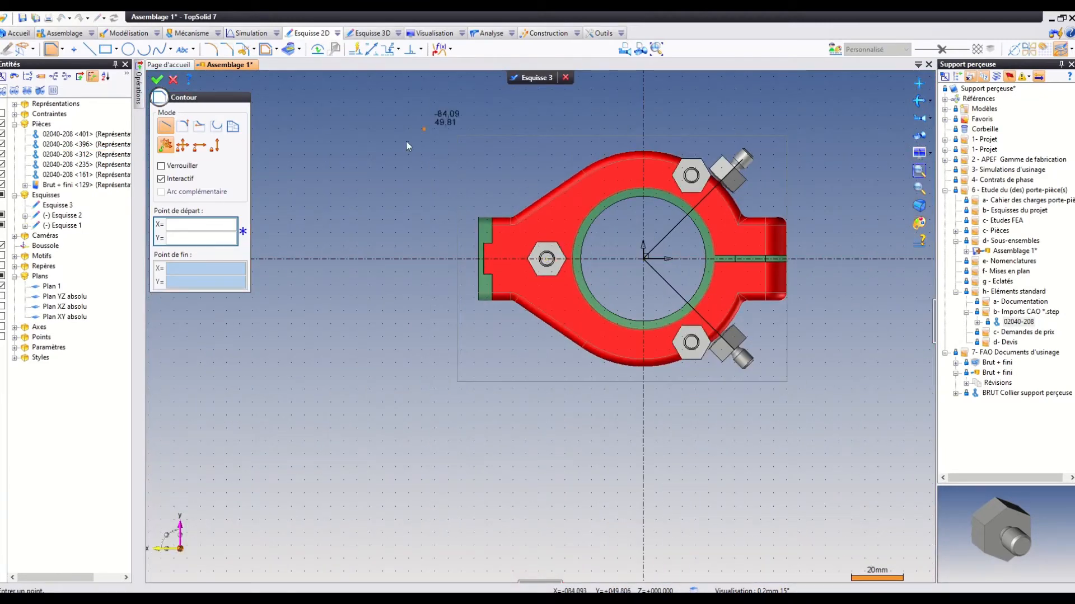
pyautogui.click(104, 50)
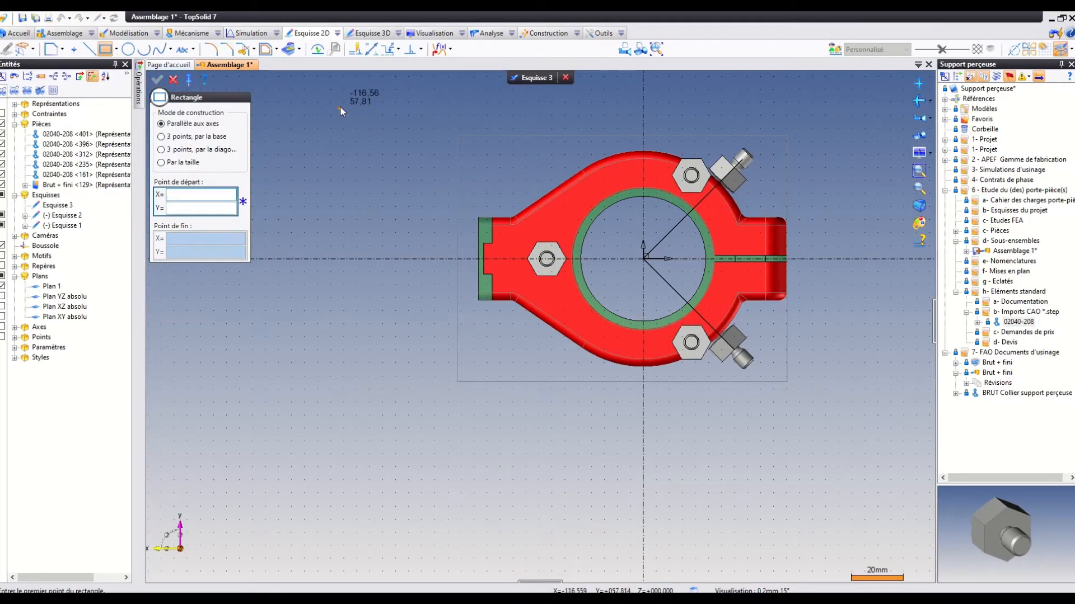
pyautogui.click(315, 111)
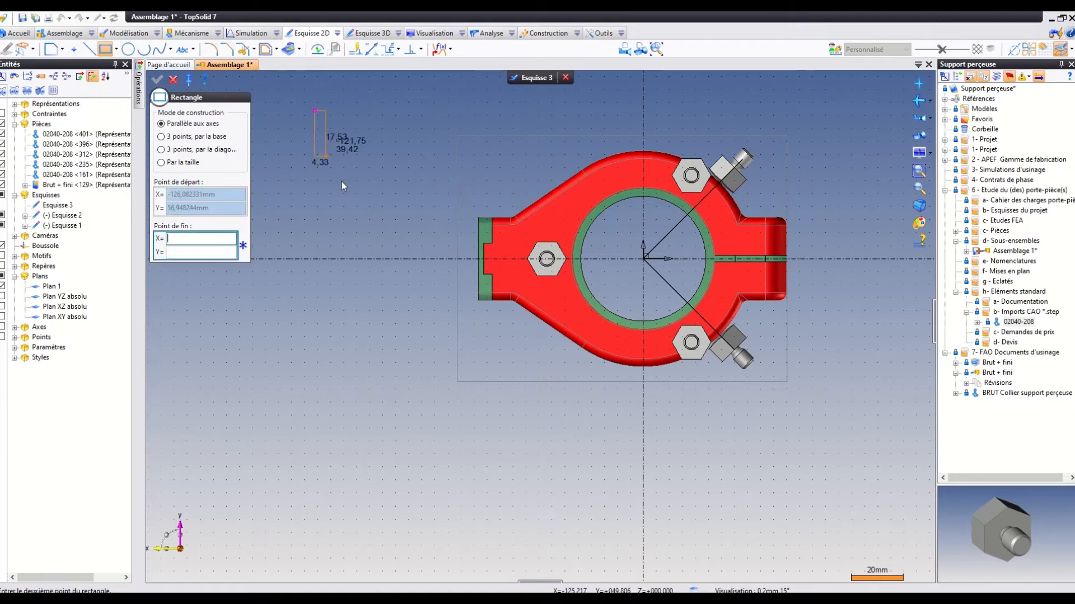
pyautogui.click(908, 452)
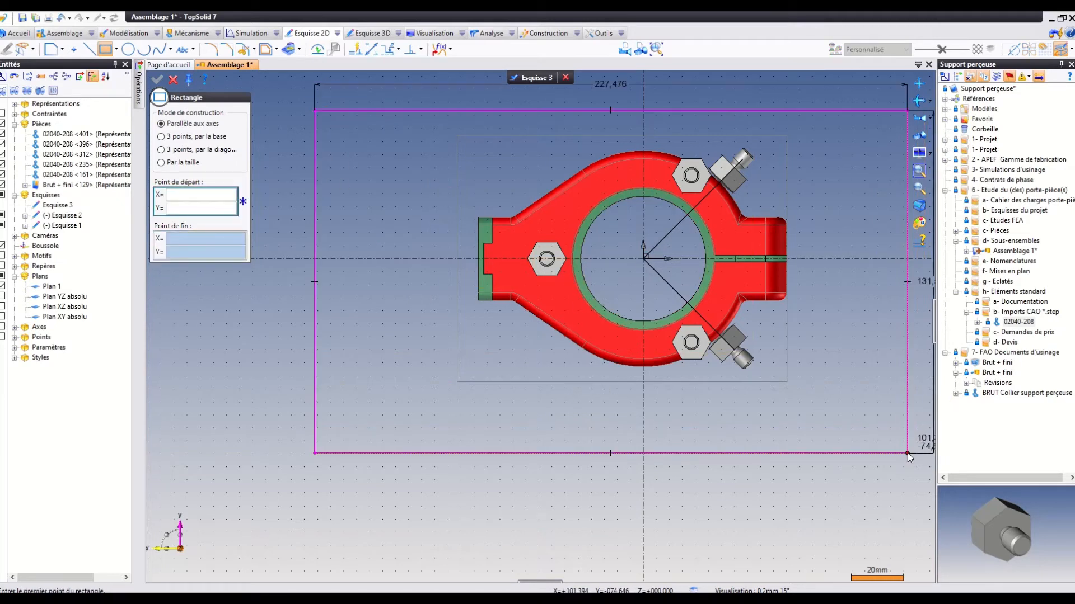
# Centre the rectangle's two long edges about the sketch's horizontal axis with a centring constraint.
pyautogui.click(420, 49)
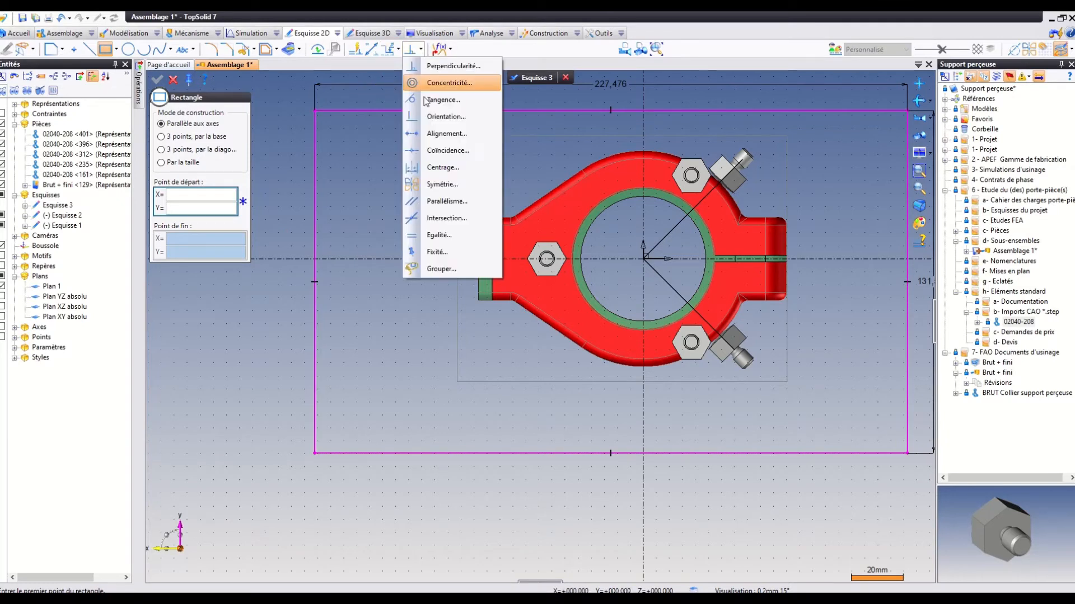
pyautogui.click(439, 171)
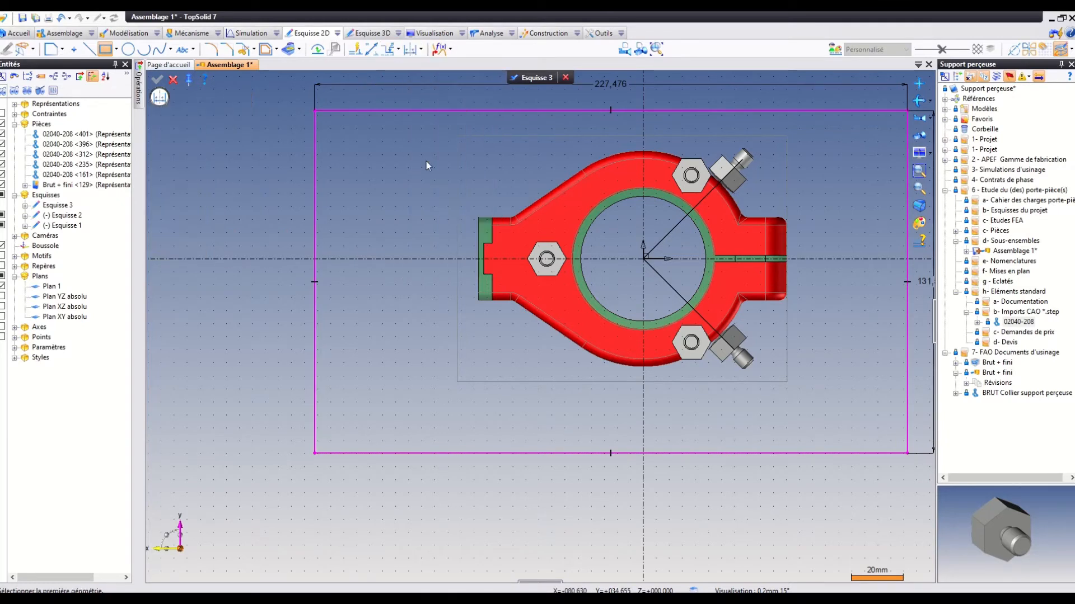
pyautogui.click(421, 113)
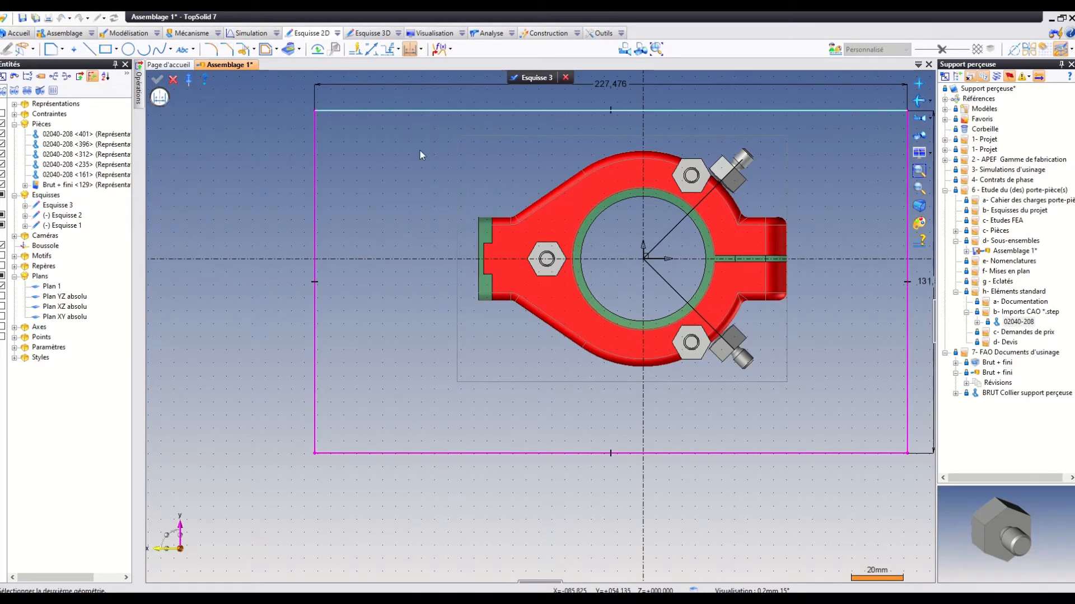
pyautogui.click(421, 455)
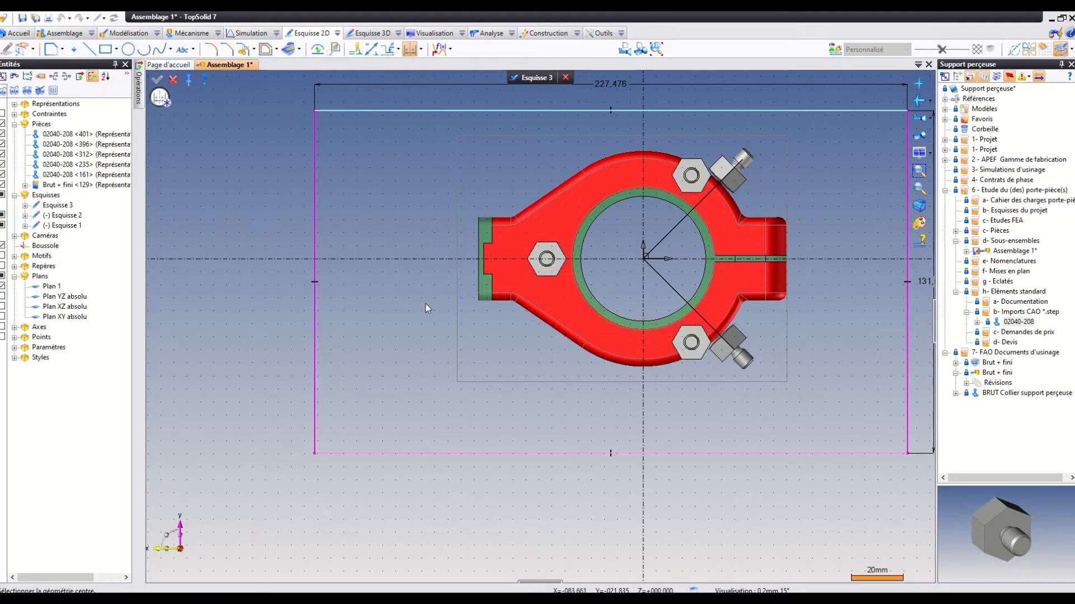
pyautogui.click(429, 261)
# Centre the rectangle's two short edges about the sketch's vertical axis and end the centring constraint.
pyautogui.scroll(-3, 428, 260)
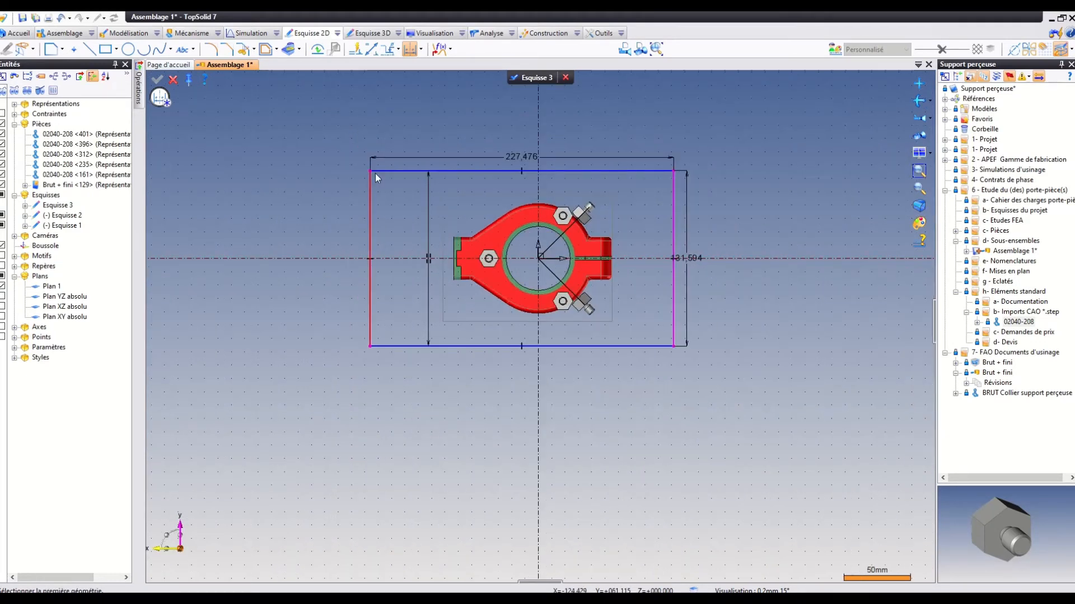
pyautogui.click(370, 225)
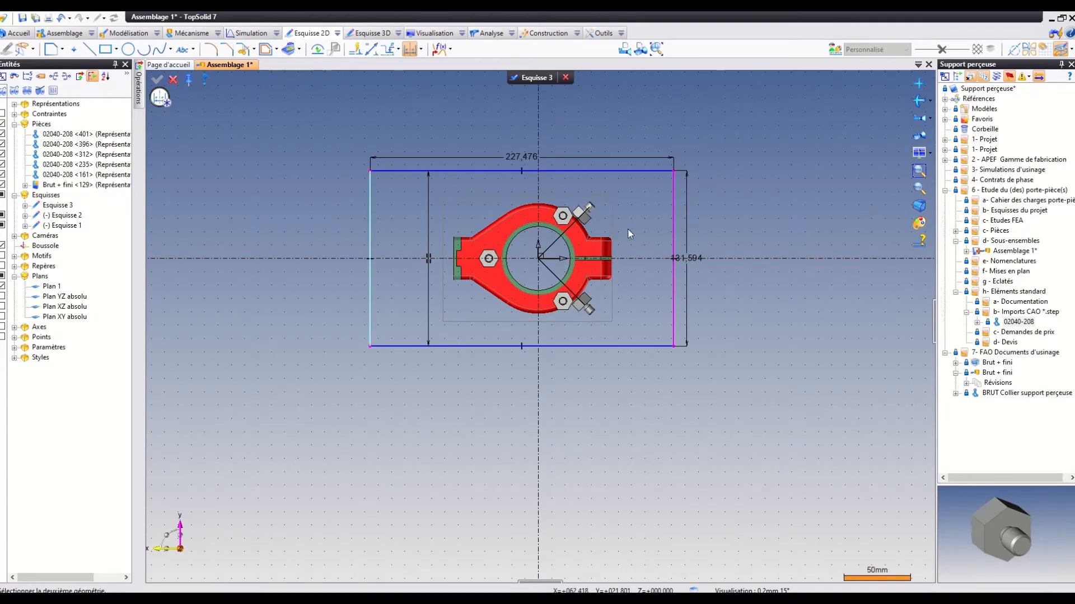
pyautogui.click(673, 226)
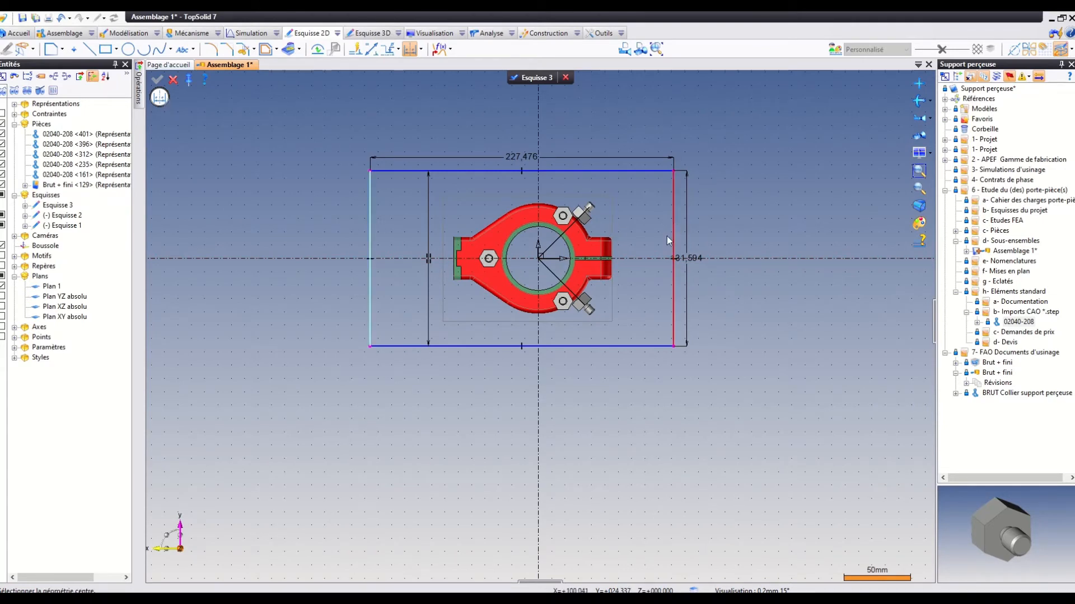
pyautogui.click(538, 276)
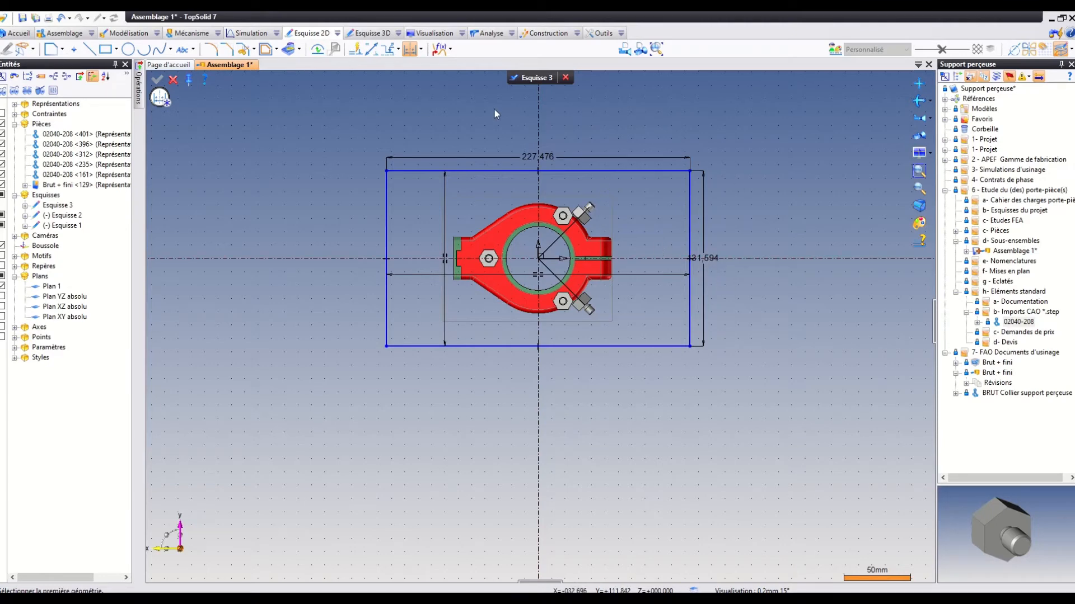
pyautogui.moveTo(498, 107)
pyautogui.mouseDown(button='middle')
pyautogui.moveTo(526, 162)
pyautogui.moveTo(562, 189)
pyautogui.mouseUp(button='middle')
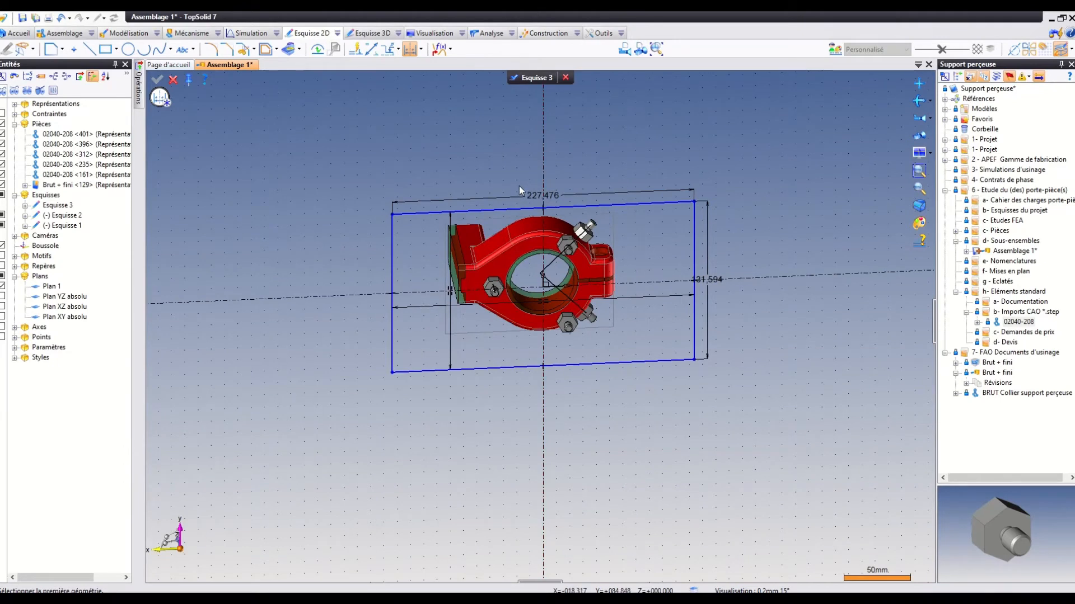
pyautogui.press('Escape')
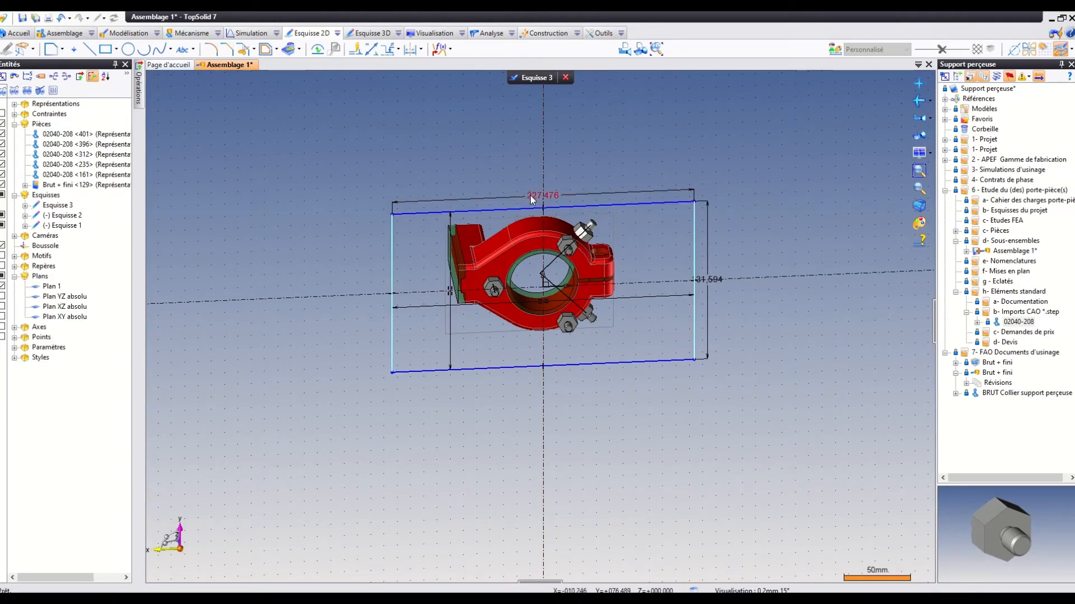
# Move the rectangle's width dimension farther from the collar and set it to 300 mm.
pyautogui.moveTo(530, 196); pyautogui.dragTo(516, 149)
pyautogui.doubleClick(516, 149)
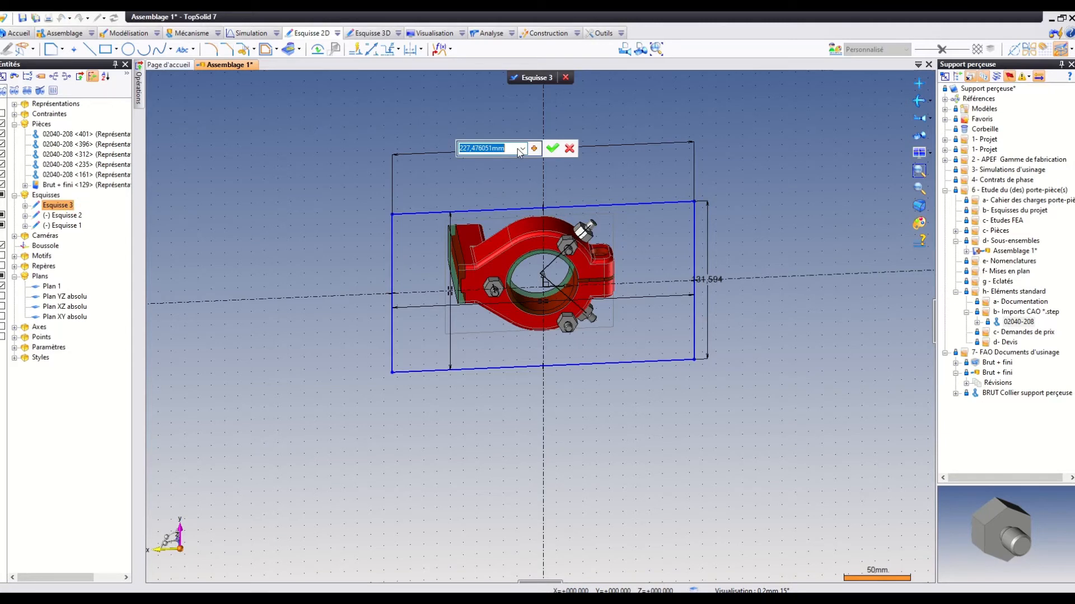
pyautogui.write('300')
pyautogui.press('Return')
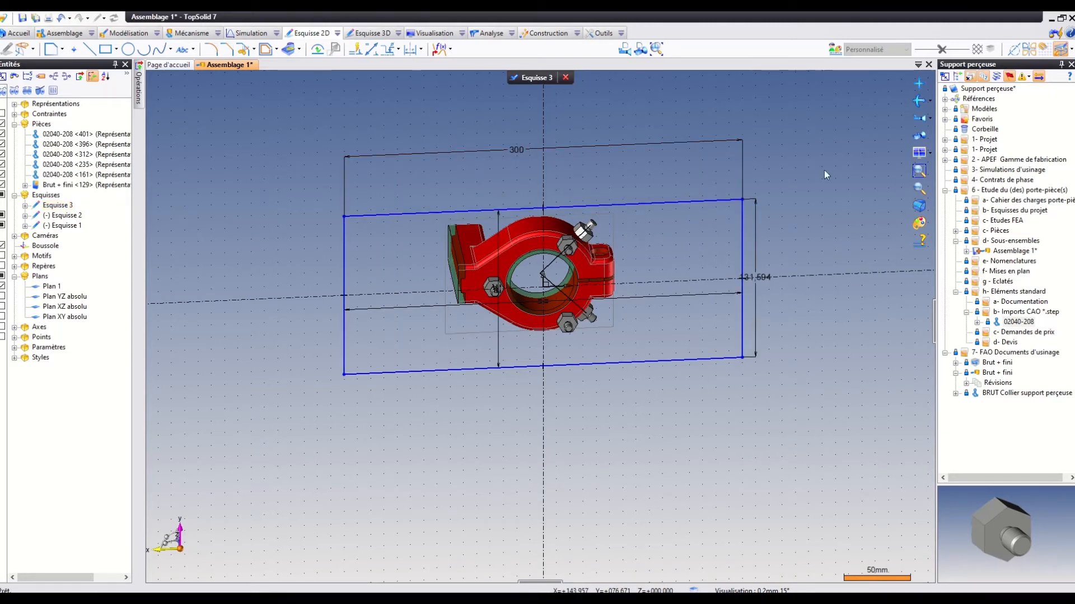
# Set the rectangle's width to 250 mm and its height to 150 mm.
pyautogui.click(920, 133)
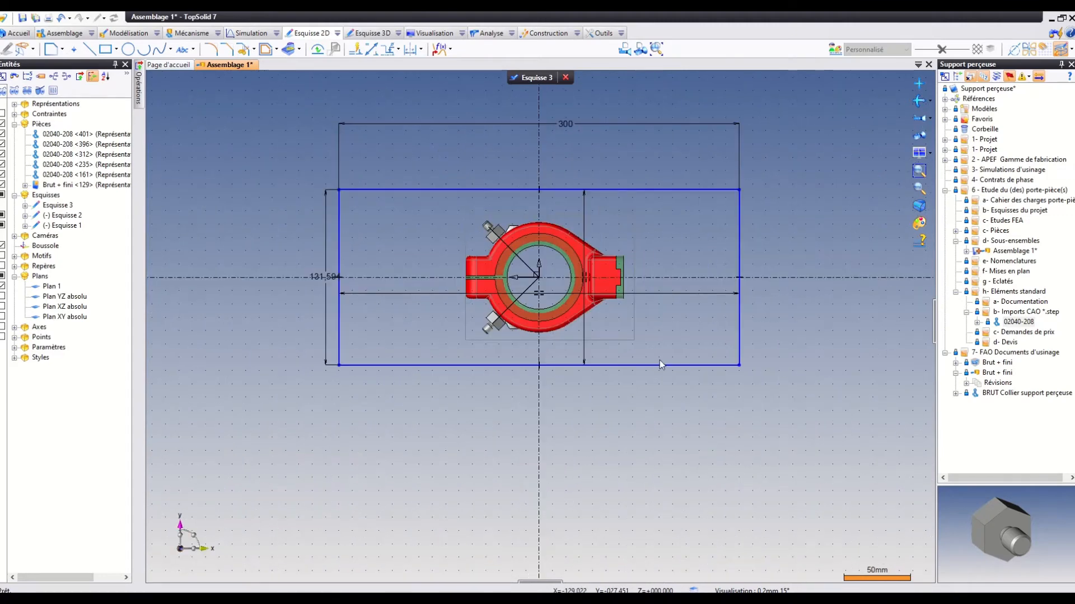
pyautogui.doubleClick(570, 126)
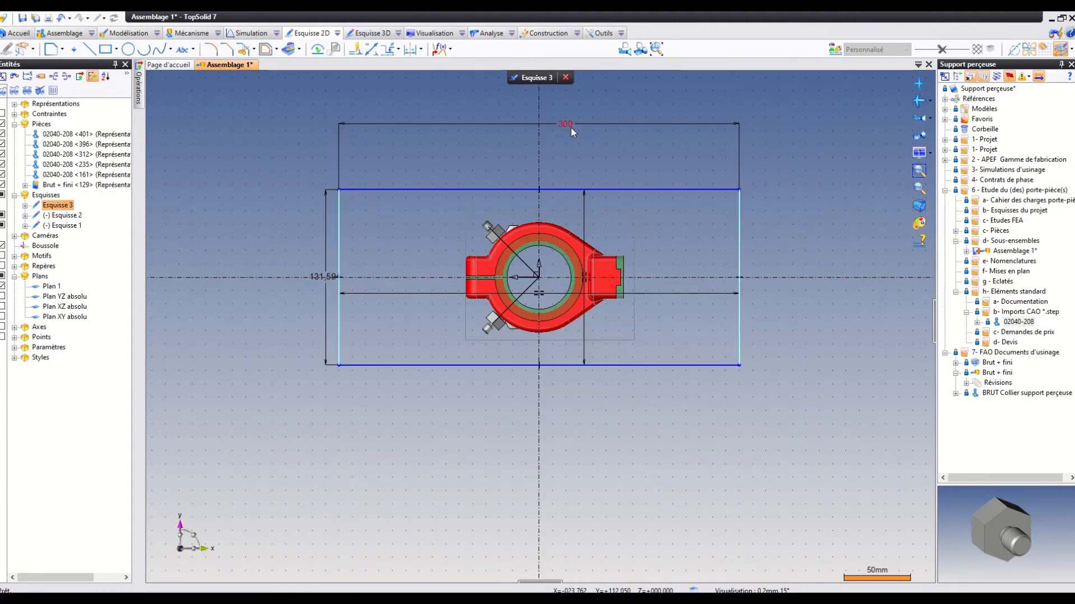
pyautogui.write('250')
pyautogui.press('Return')
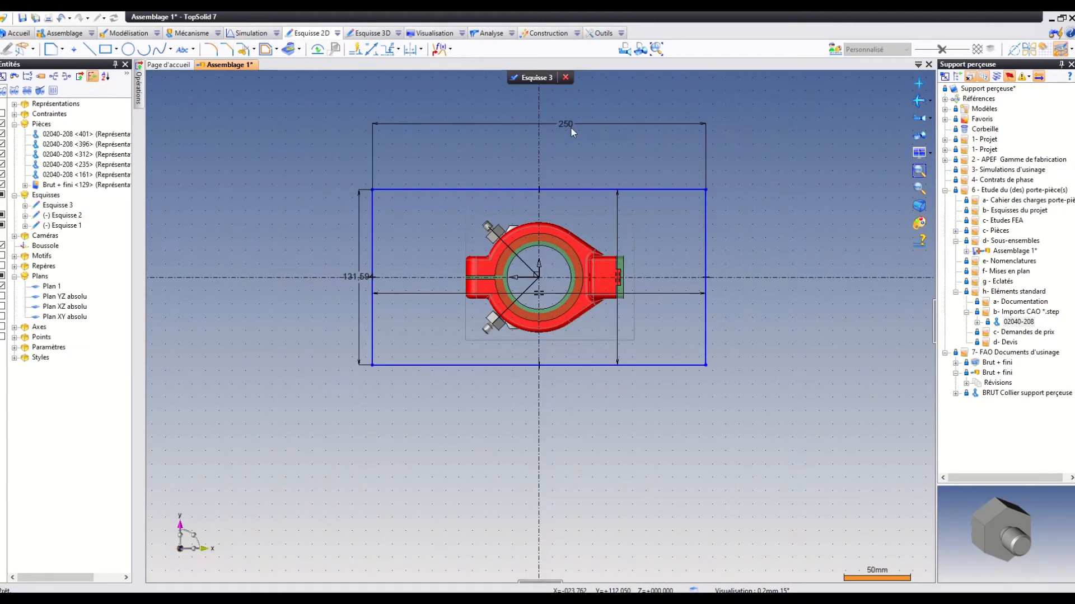
pyautogui.doubleClick(354, 276)
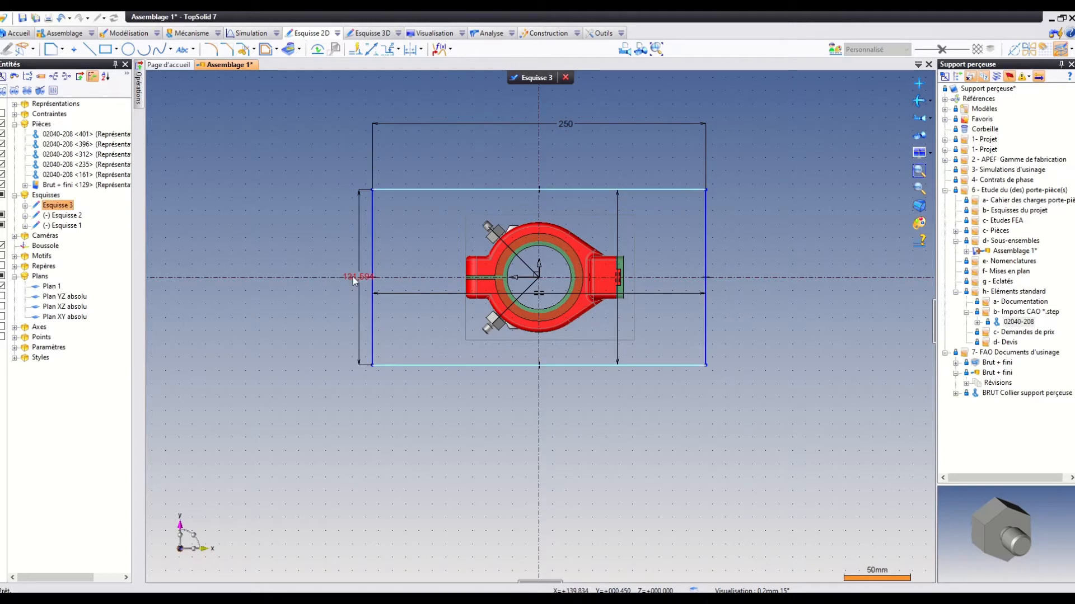
pyautogui.write('15')
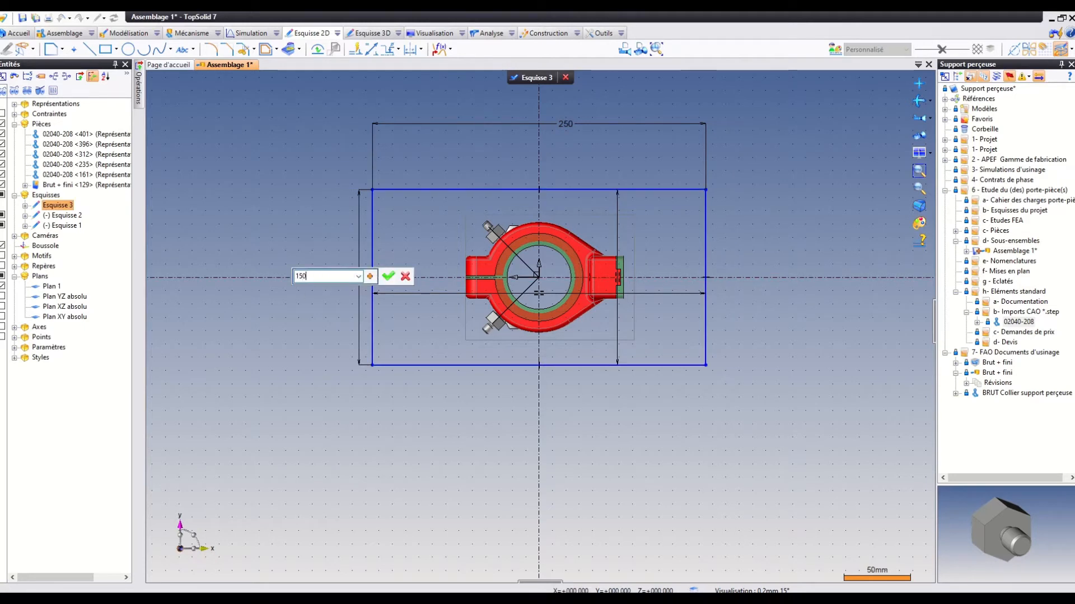
pyautogui.write('0')
pyautogui.press('Return')
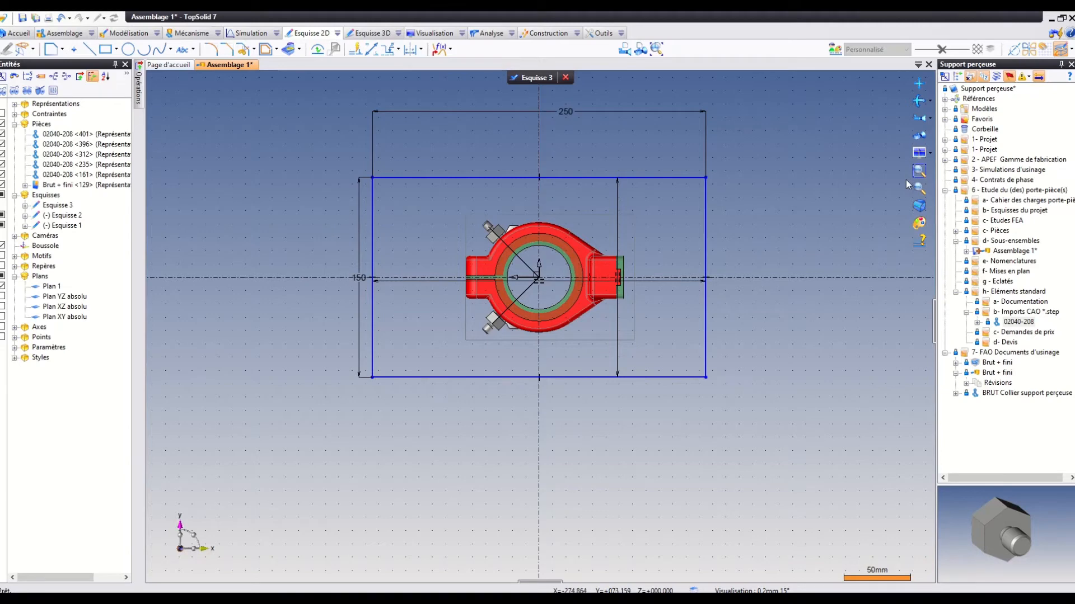
# Place an Oblong standard profile by its centre point at the midpoint of the rectangle's short edge on the clamping-lug side.
pyautogui.click(919, 188)
pyautogui.moveTo(294, 130); pyautogui.dragTo(808, 461)
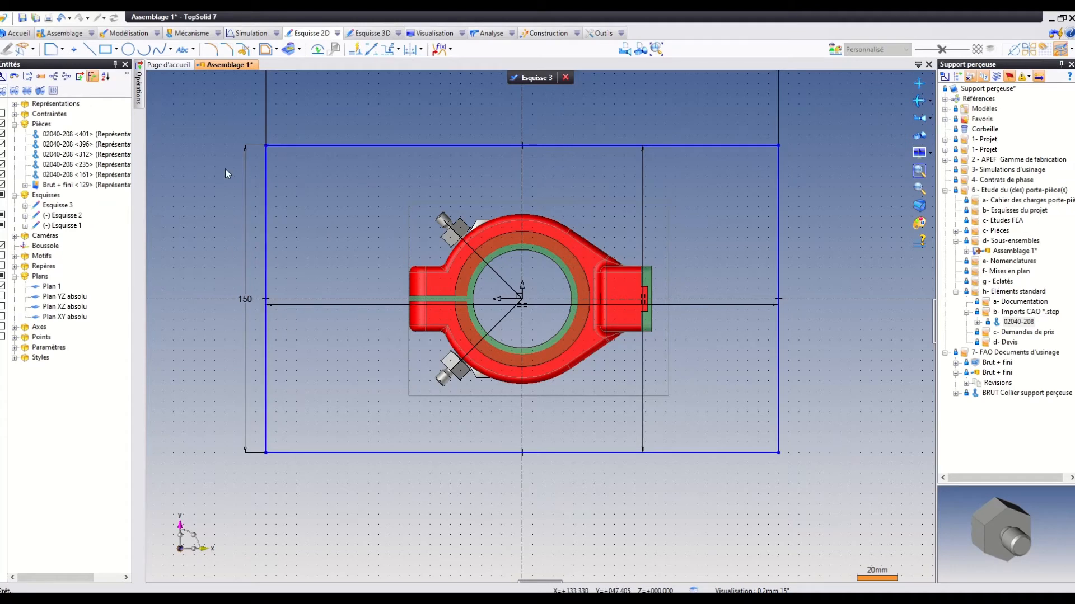
pyautogui.click(116, 51)
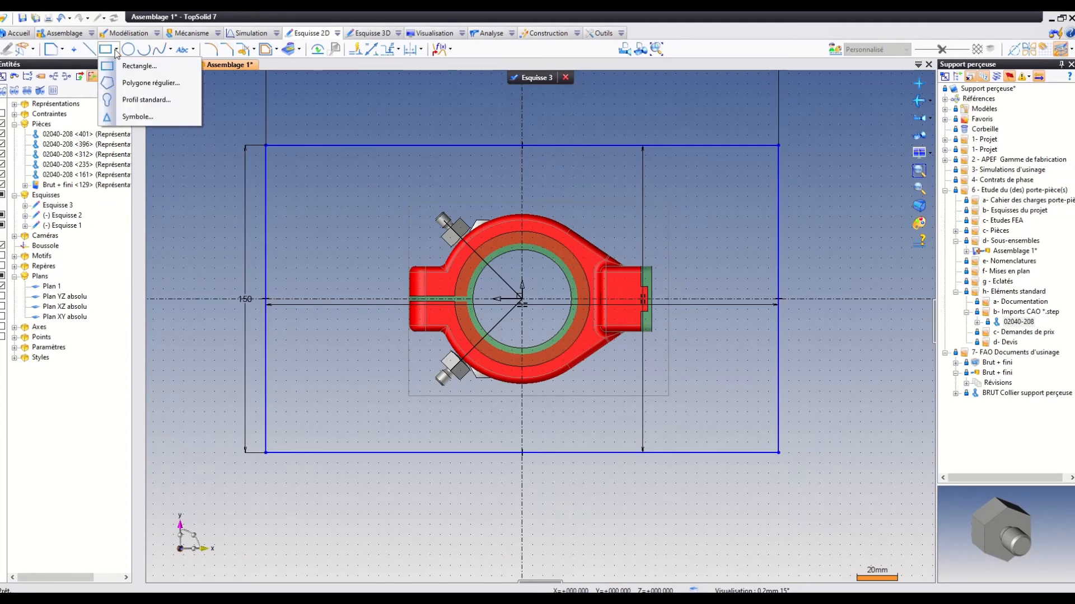
pyautogui.click(128, 100)
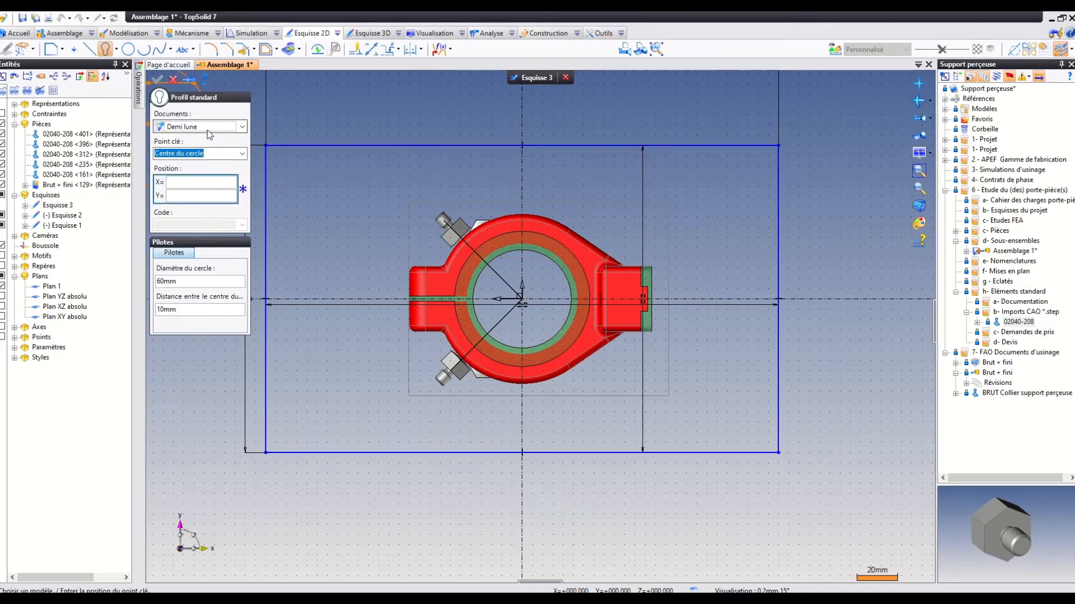
pyautogui.scroll(-1, 373, 318)
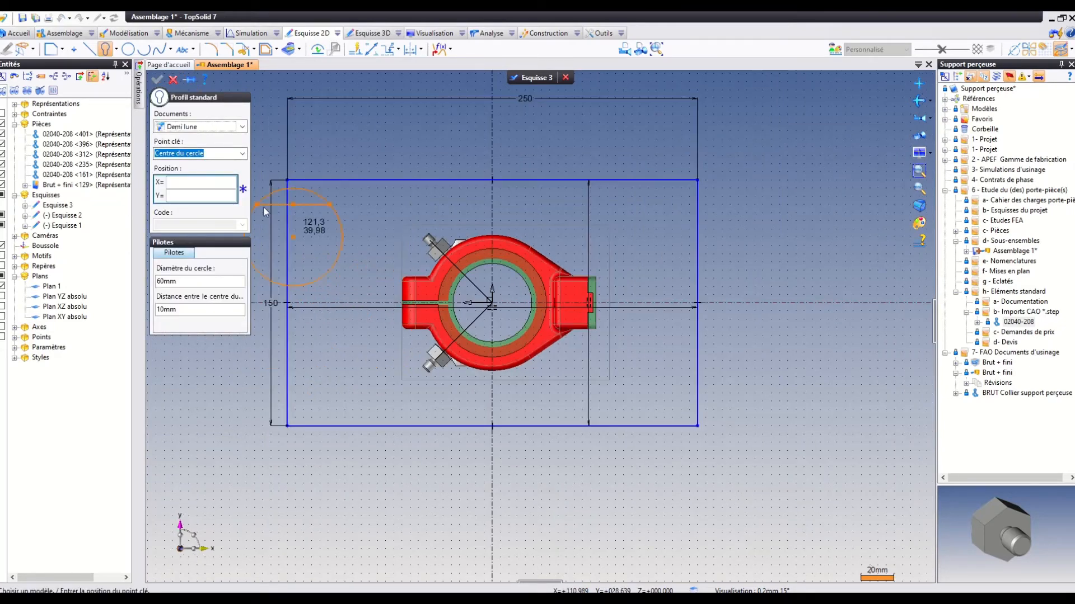
pyautogui.click(225, 128)
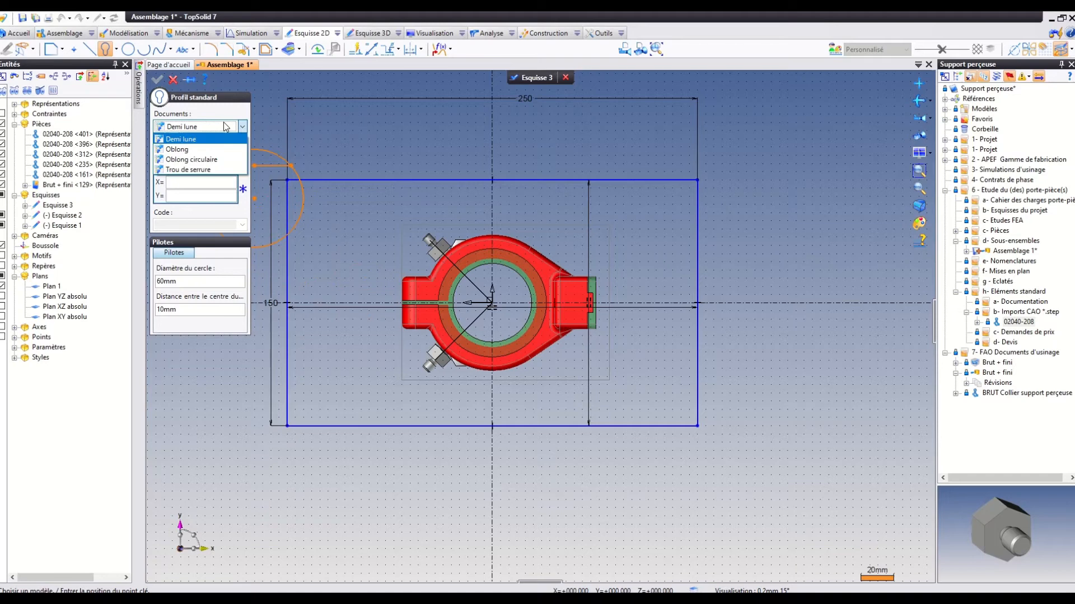
pyautogui.click(188, 150)
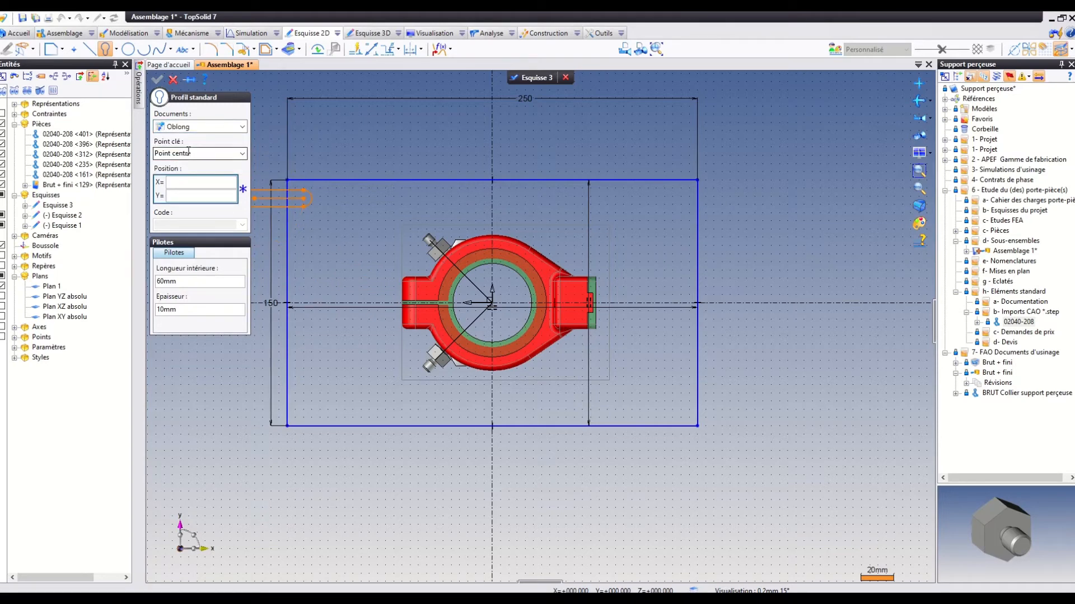
pyautogui.click(287, 303)
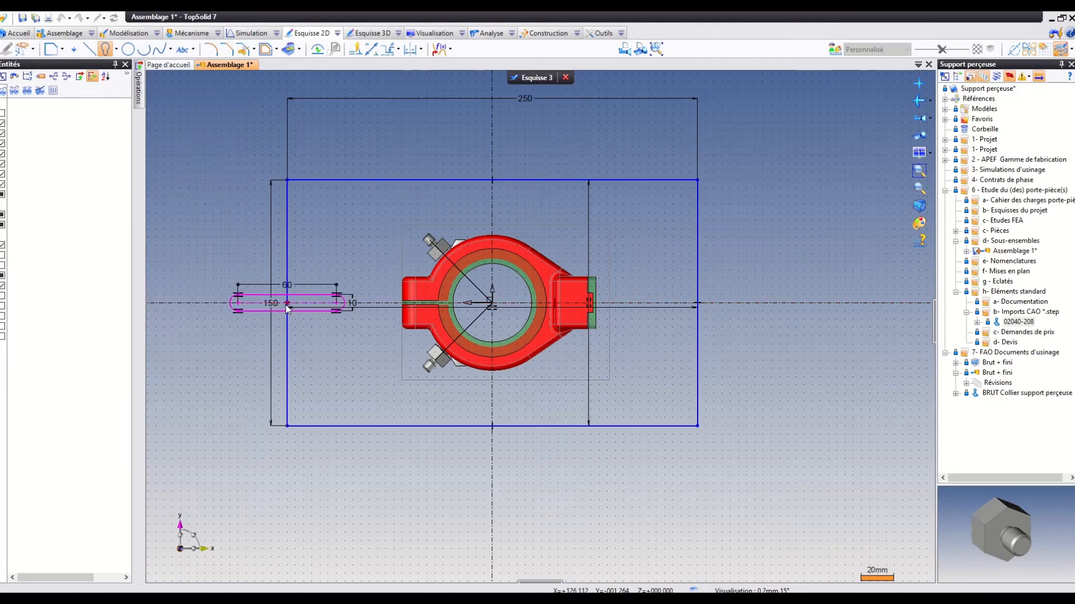
# Set the oblong profile's inner length to 30 mm and its thickness to 12 mm.
pyautogui.doubleClick(286, 287)
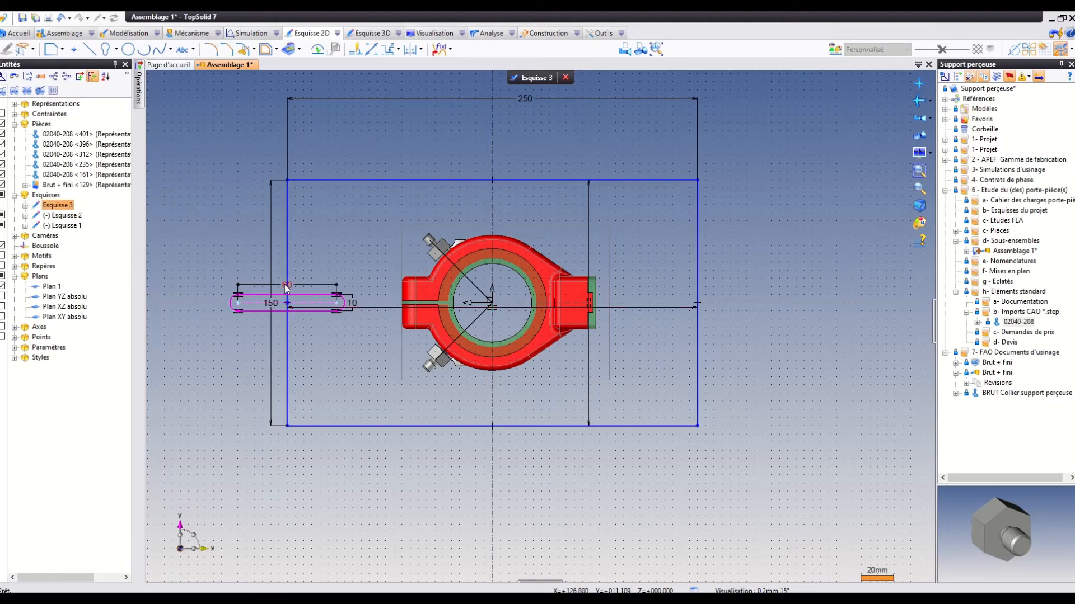
pyautogui.write('30')
pyautogui.press('Return')
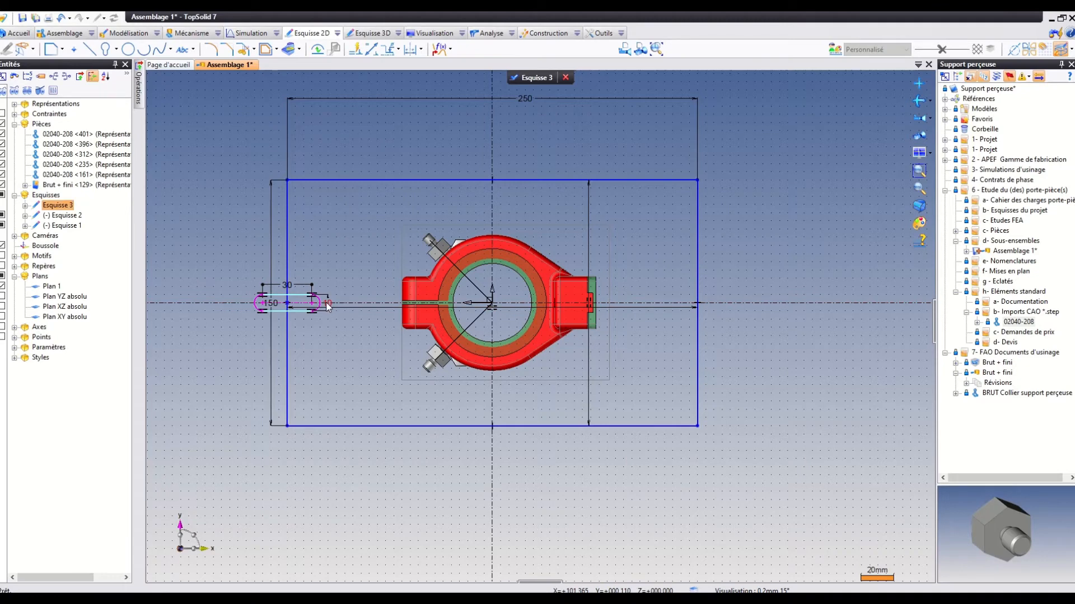
pyautogui.doubleClick(328, 304)
pyautogui.write('12')
pyautogui.press('Return')
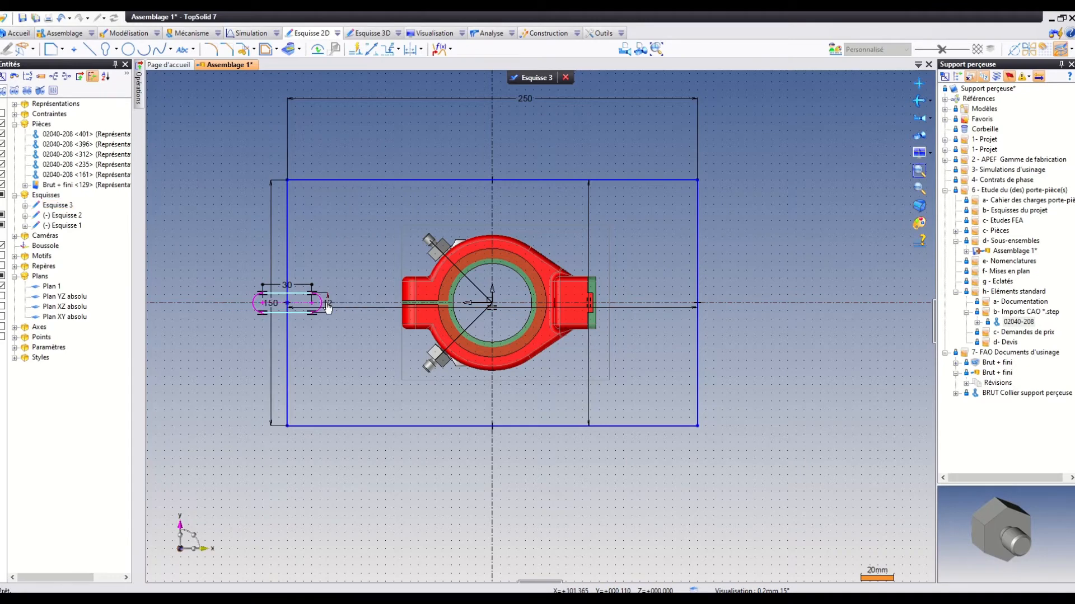
pyautogui.click(918, 186)
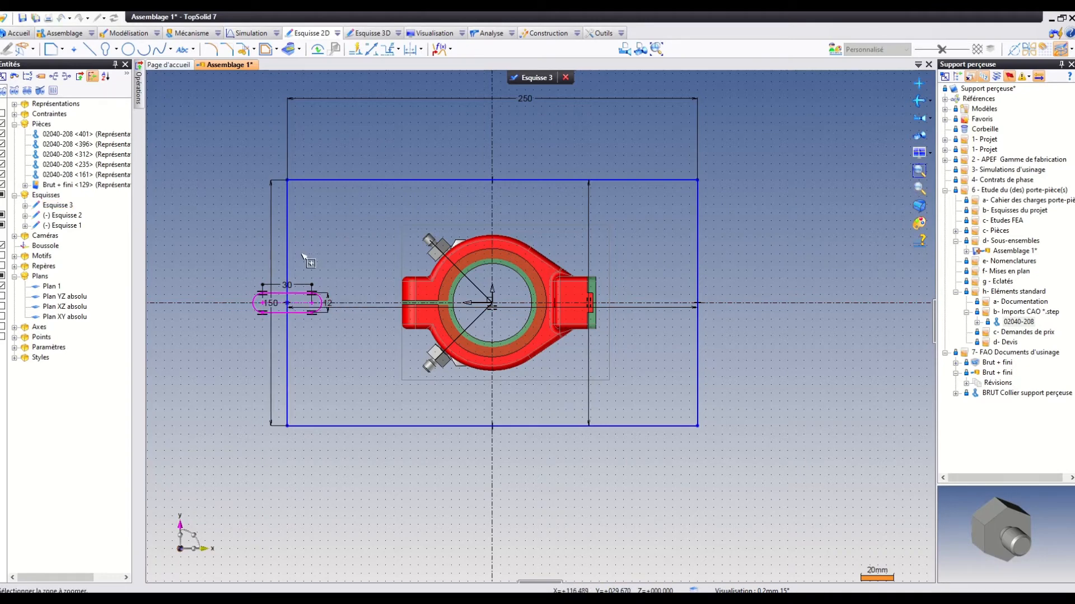
pyautogui.moveTo(214, 251); pyautogui.dragTo(383, 470)
pyautogui.scroll(-1, 391, 457)
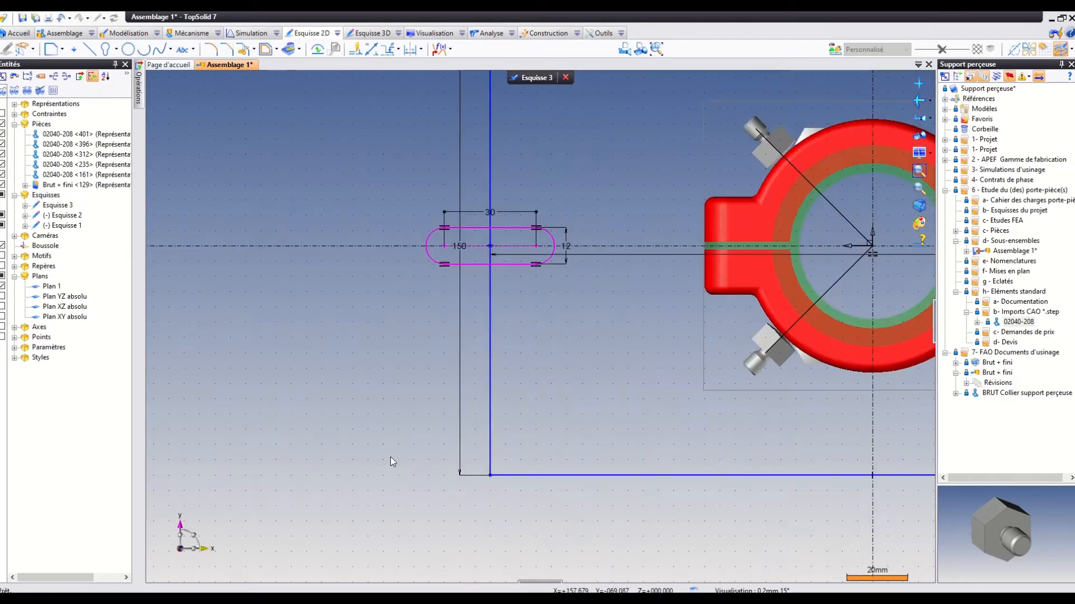
pyautogui.click(370, 49)
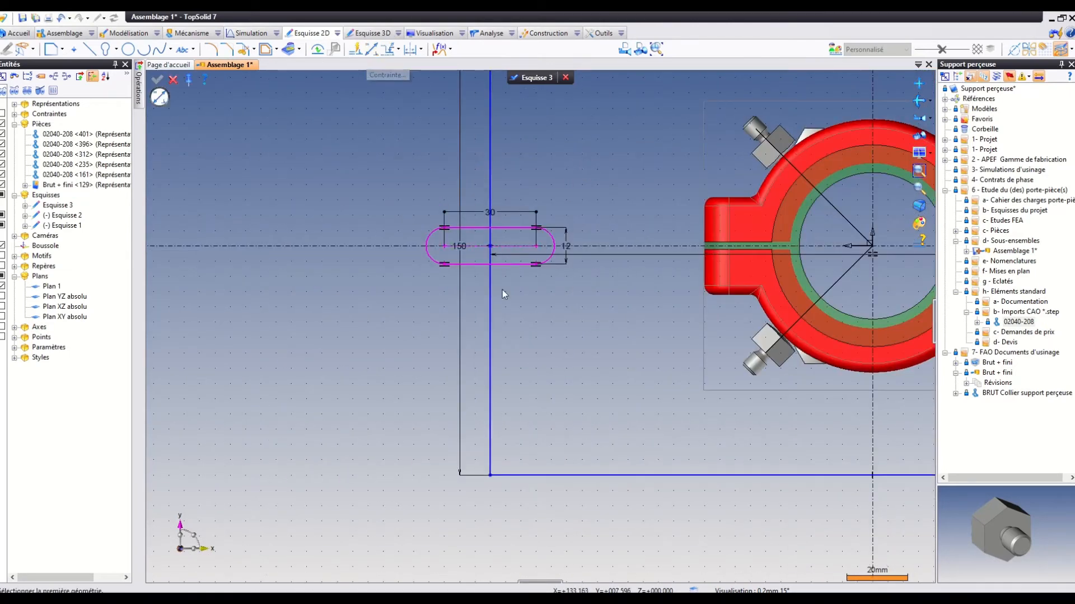
pyautogui.click(491, 294)
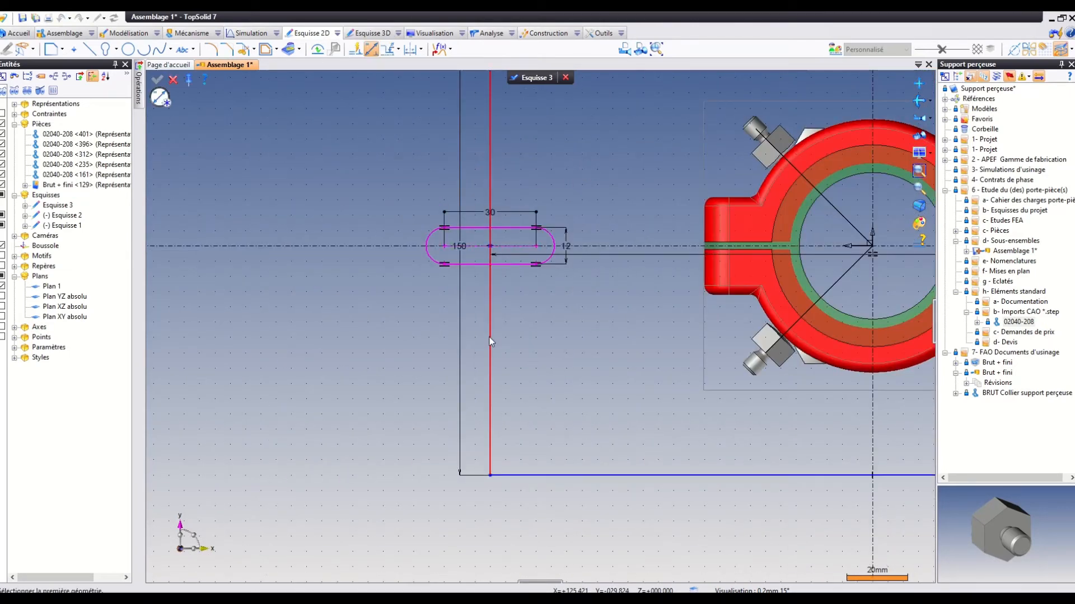
pyautogui.click(536, 246)
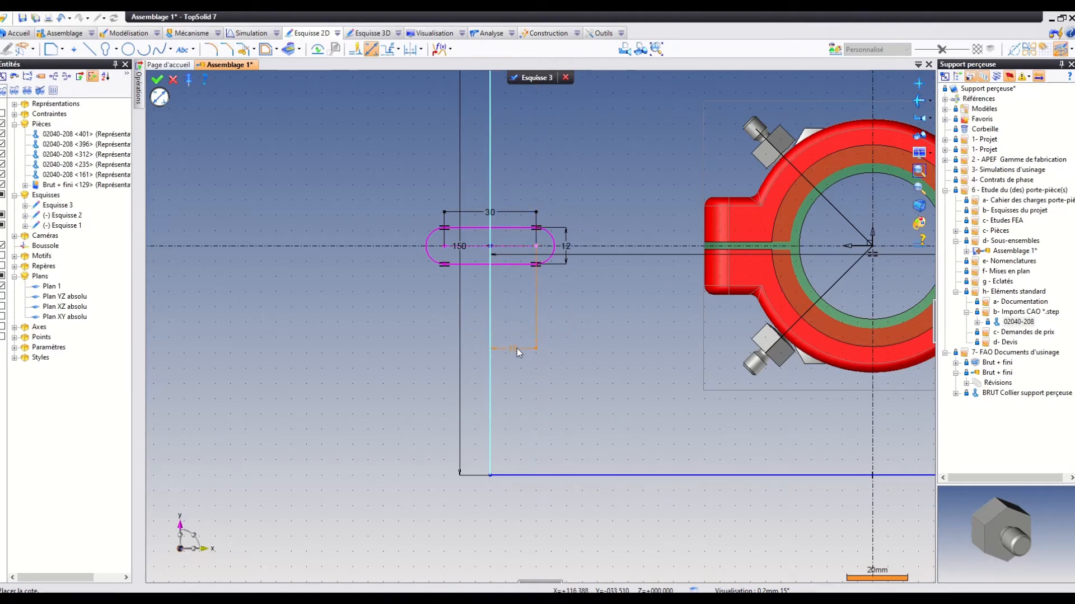
pyautogui.click(516, 348)
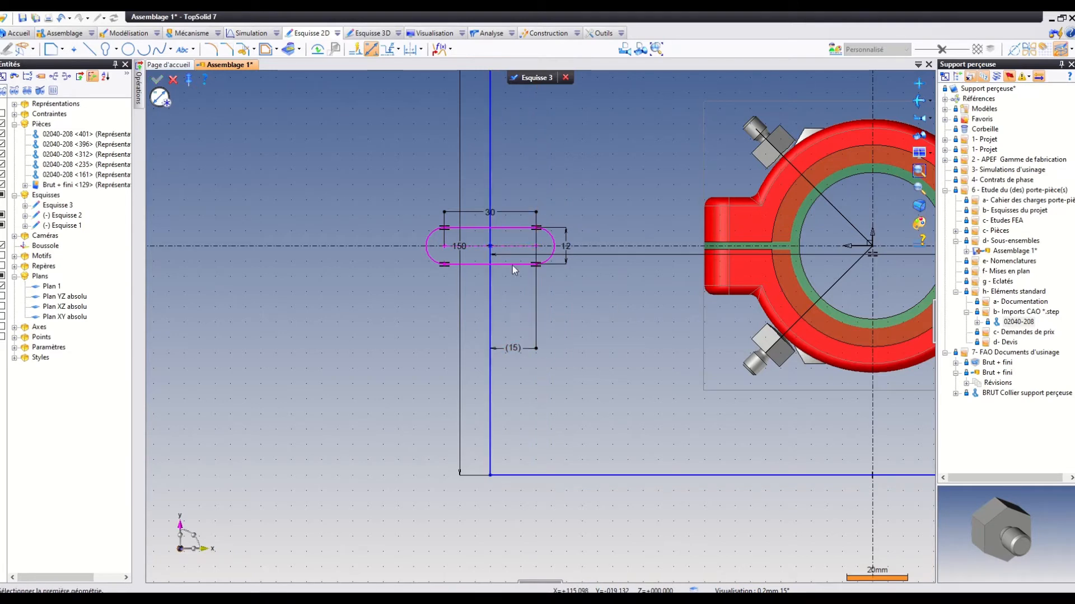
pyautogui.rightClick(506, 344)
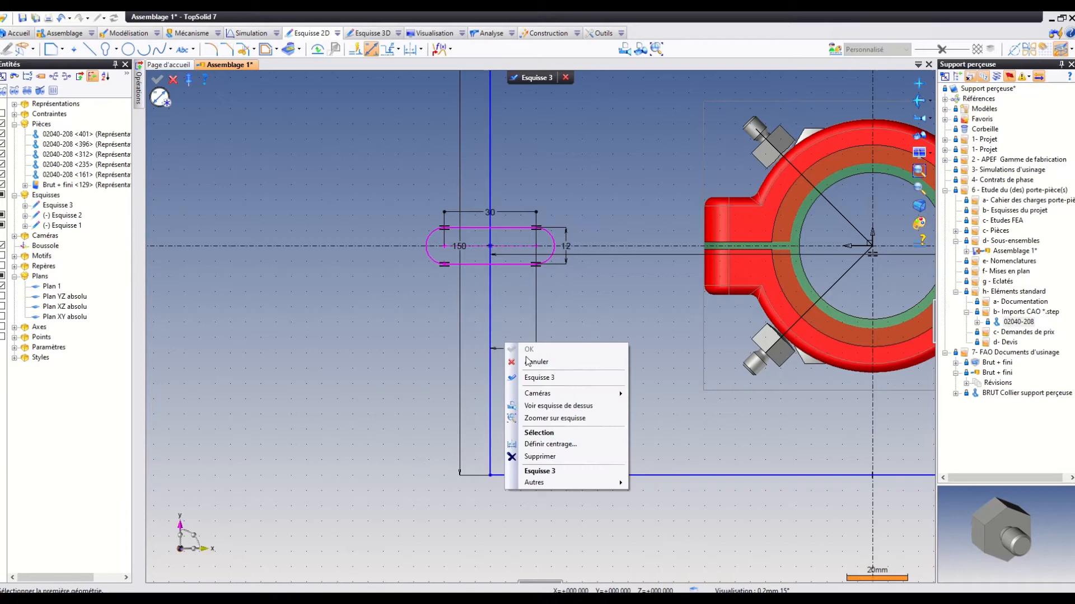
pyautogui.click(539, 456)
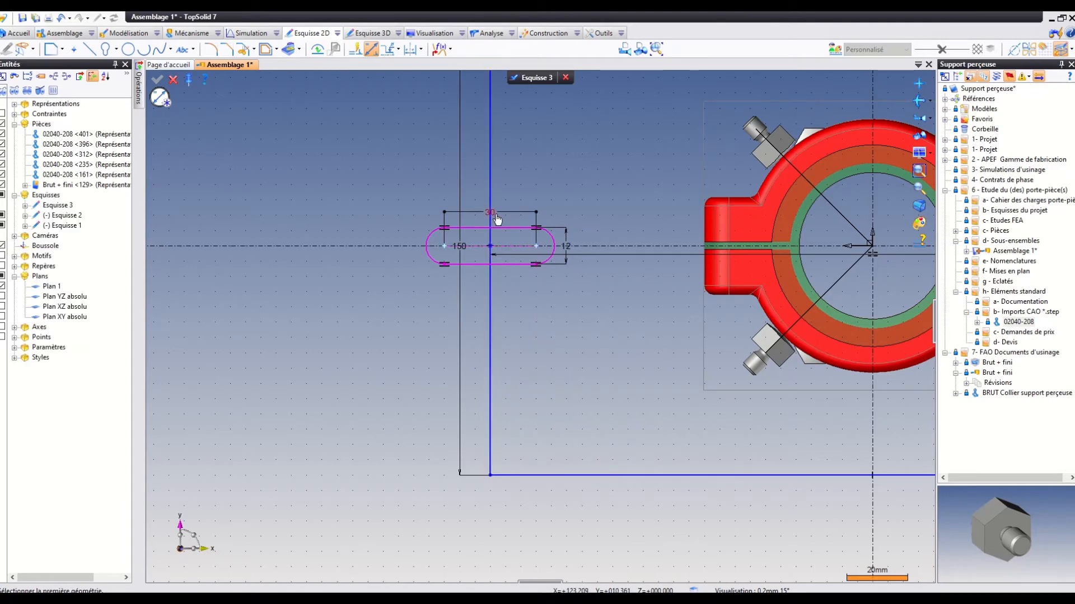
# Replace the oblong's 30 mm length dimension with a 15 mm dimension from its inner arc centre to the plate's short edge.
pyautogui.rightClick(496, 215)
pyautogui.click(532, 323)
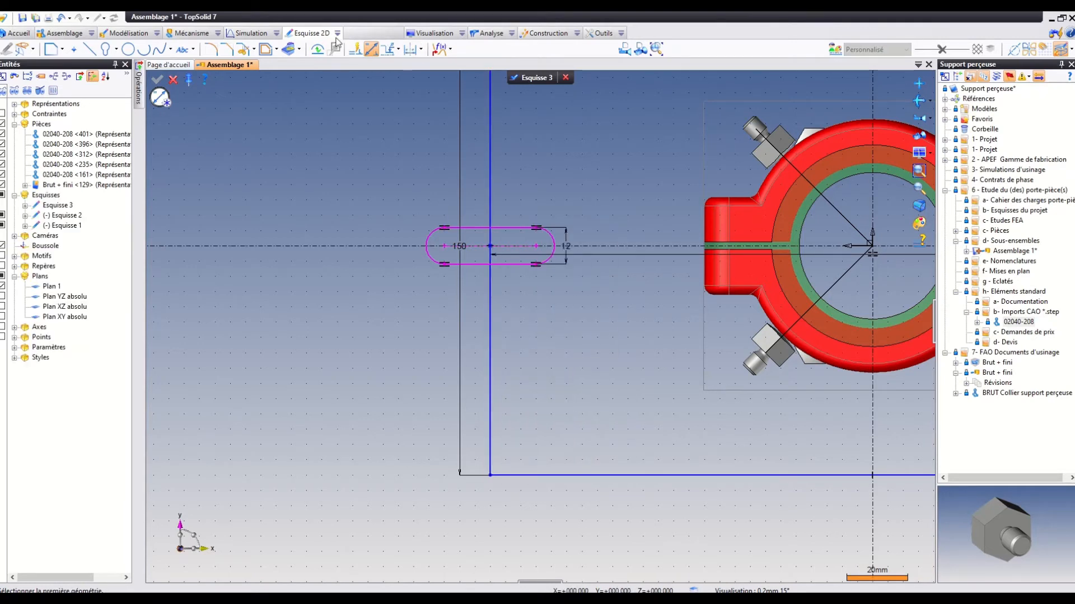
pyautogui.click(535, 245)
pyautogui.click(491, 279)
pyautogui.click(523, 321)
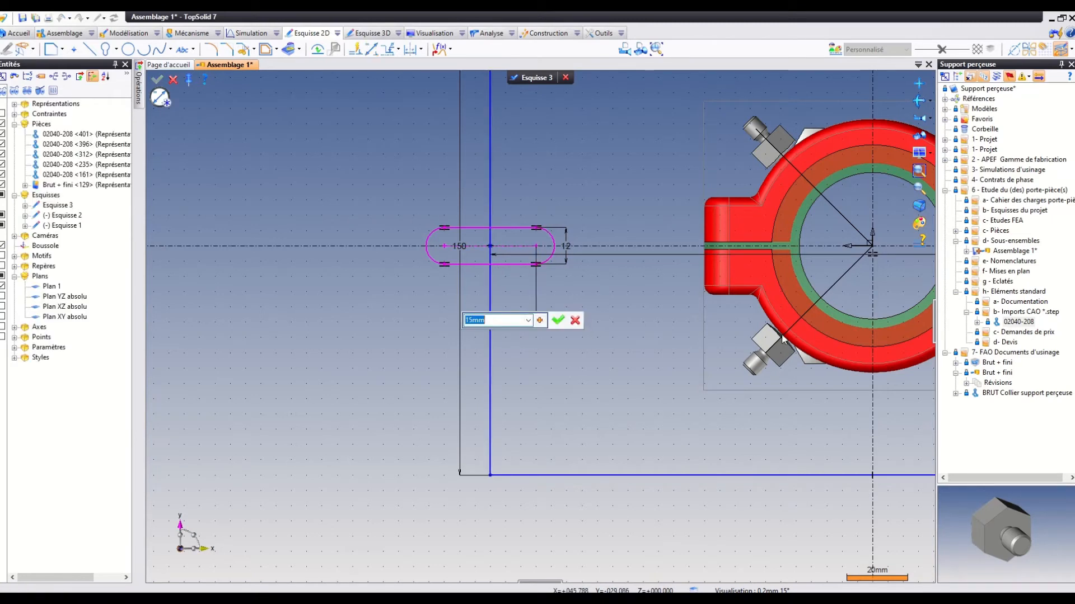
pyautogui.write('15')
pyautogui.press('Return')
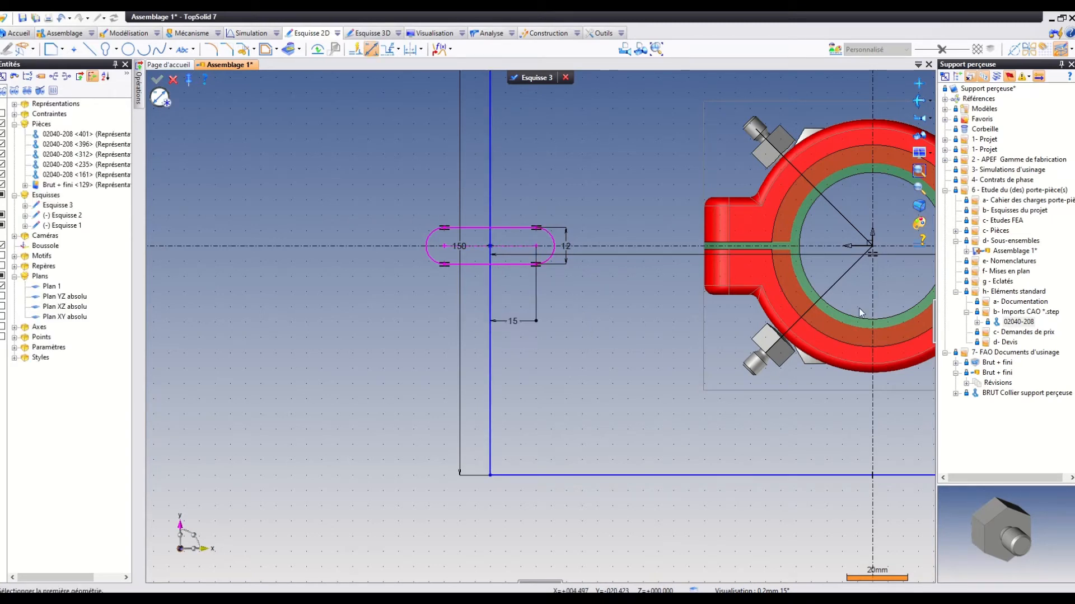
# Set the oblong slot's thickness to 13 mm.
pyautogui.click(569, 247)
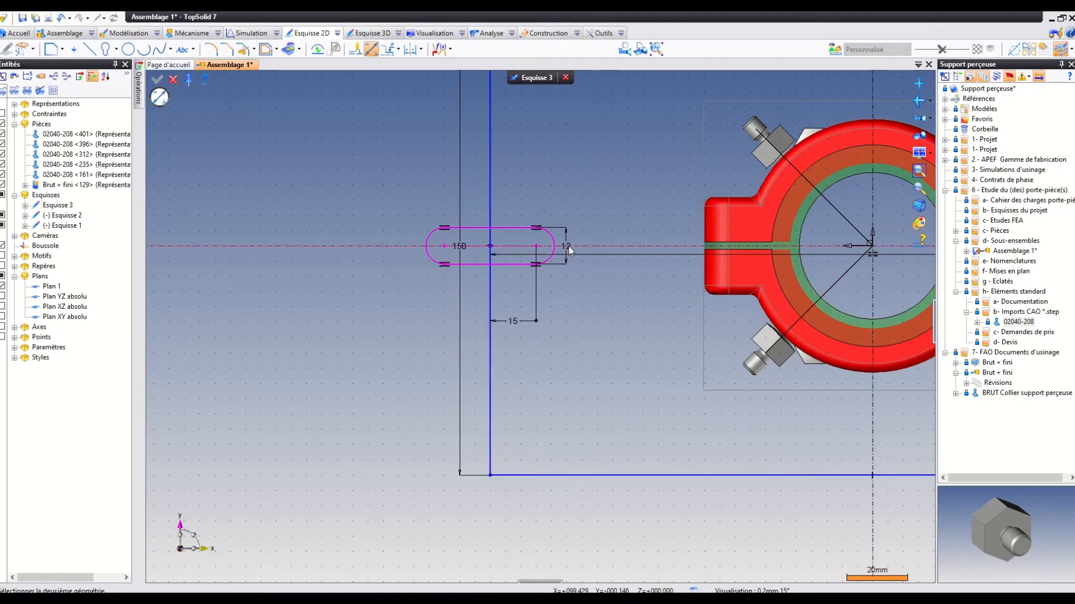
pyautogui.doubleClick(569, 250)
pyautogui.write('1')
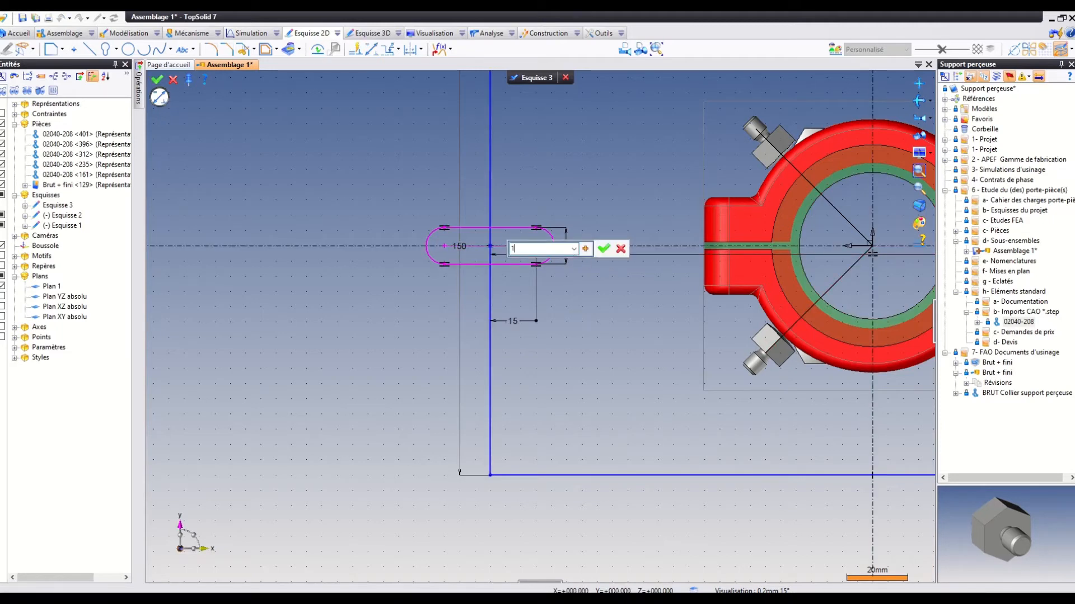
pyautogui.write('3')
pyautogui.press('Return')
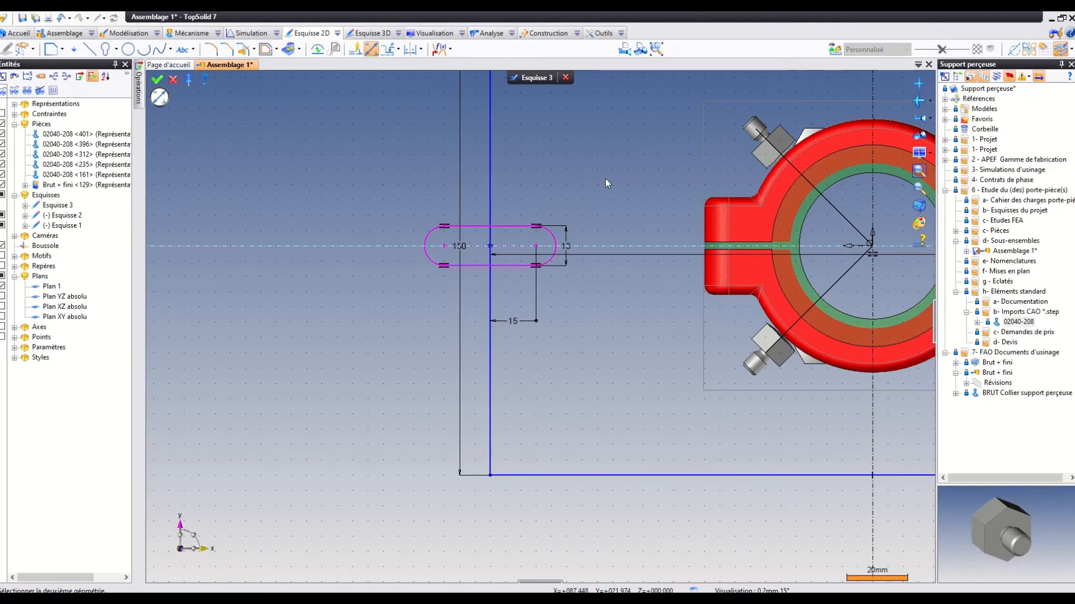
pyautogui.click(484, 240)
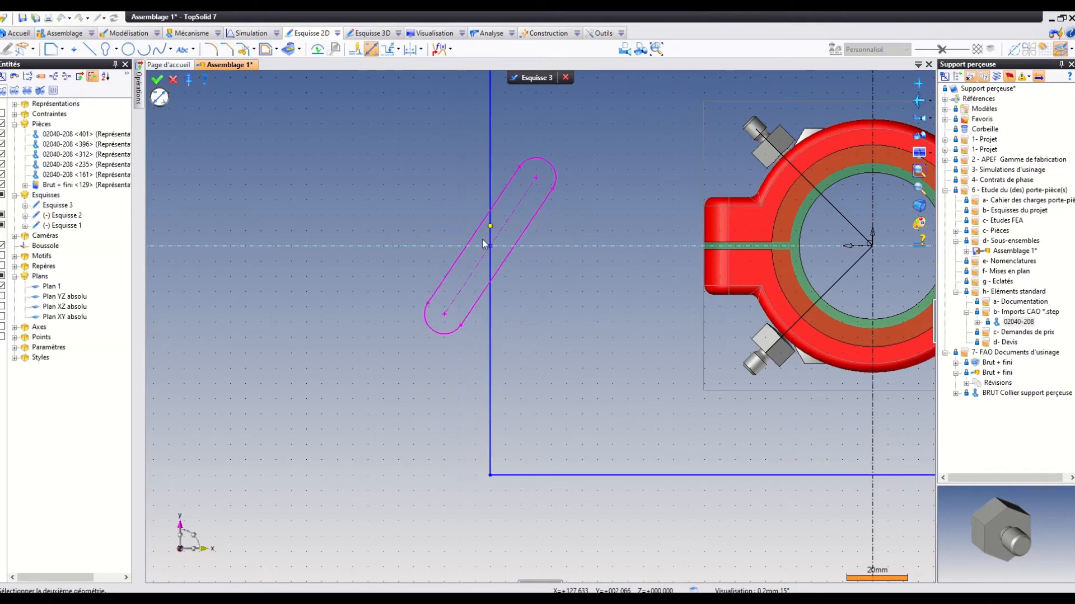
pyautogui.rightClick(512, 206)
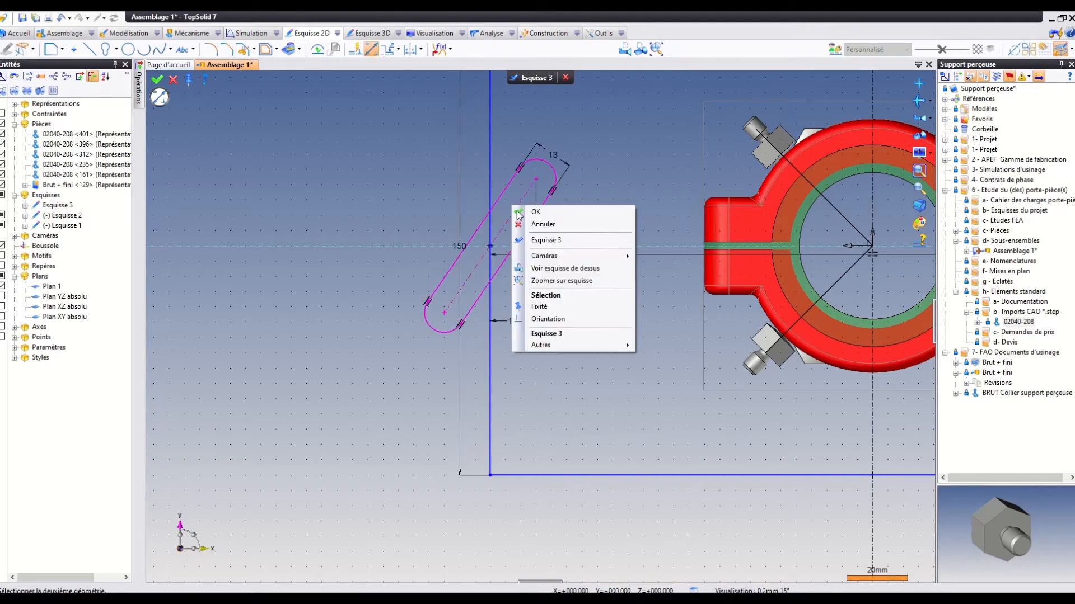
pyautogui.click(551, 321)
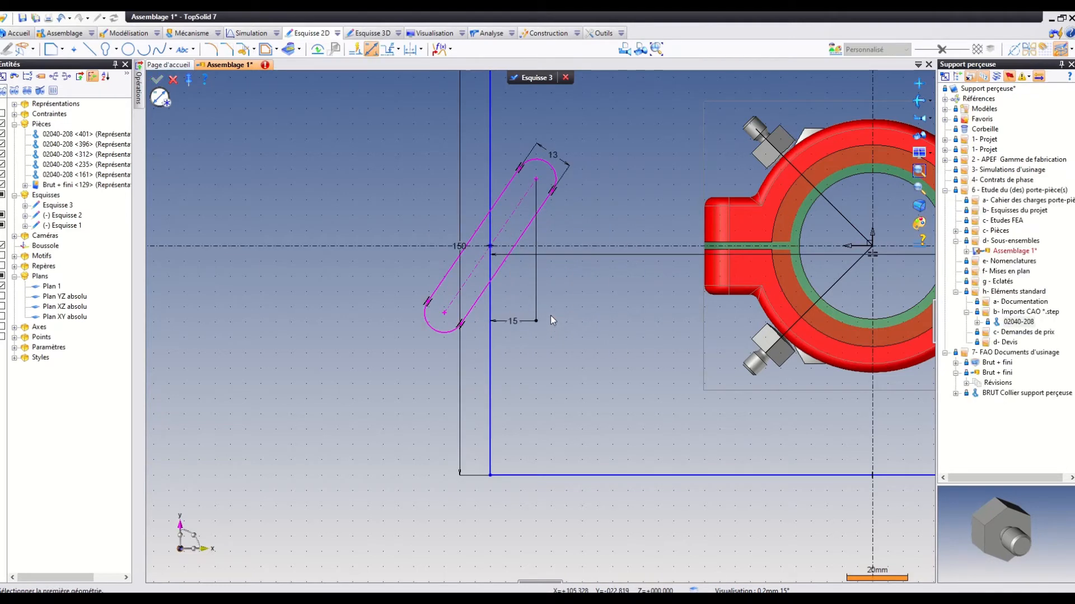
pyautogui.click(62, 19)
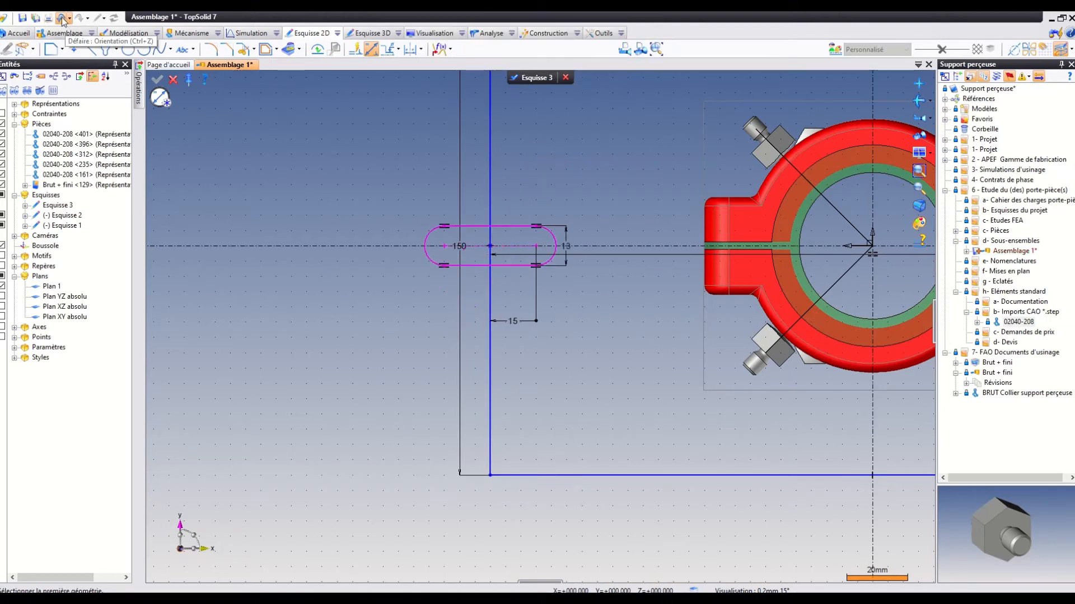
# Apply an orientation constraint to the horizontal oblong slot to fix its direction.
pyautogui.rightClick(522, 231)
pyautogui.click(552, 340)
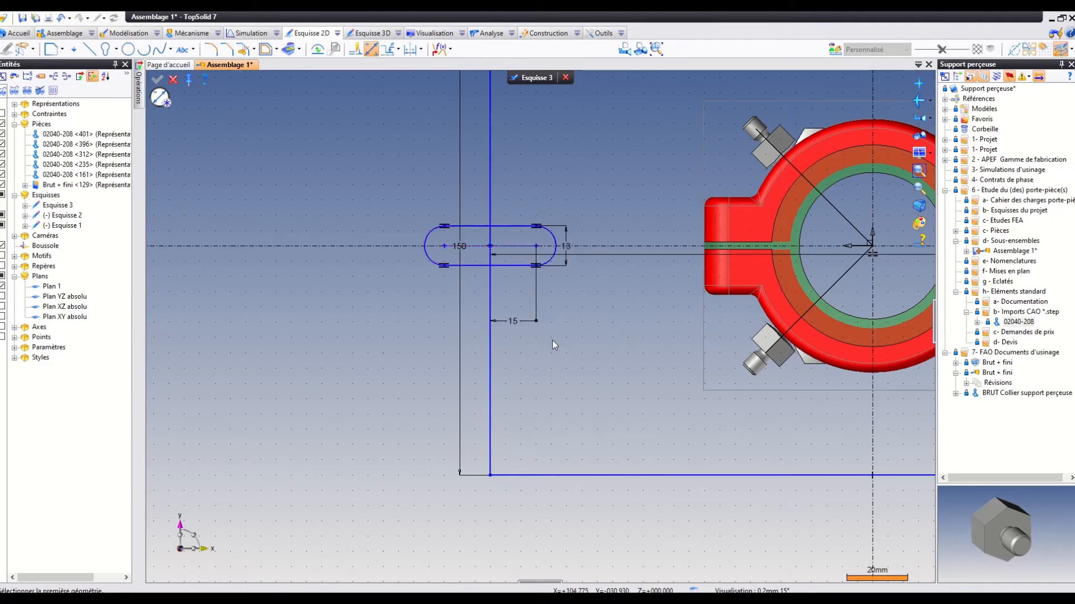
# Trim away the oblong's half outside the plate and the piece of plate edge crossing the slot opening.
pyautogui.scroll(-1, 593, 165)
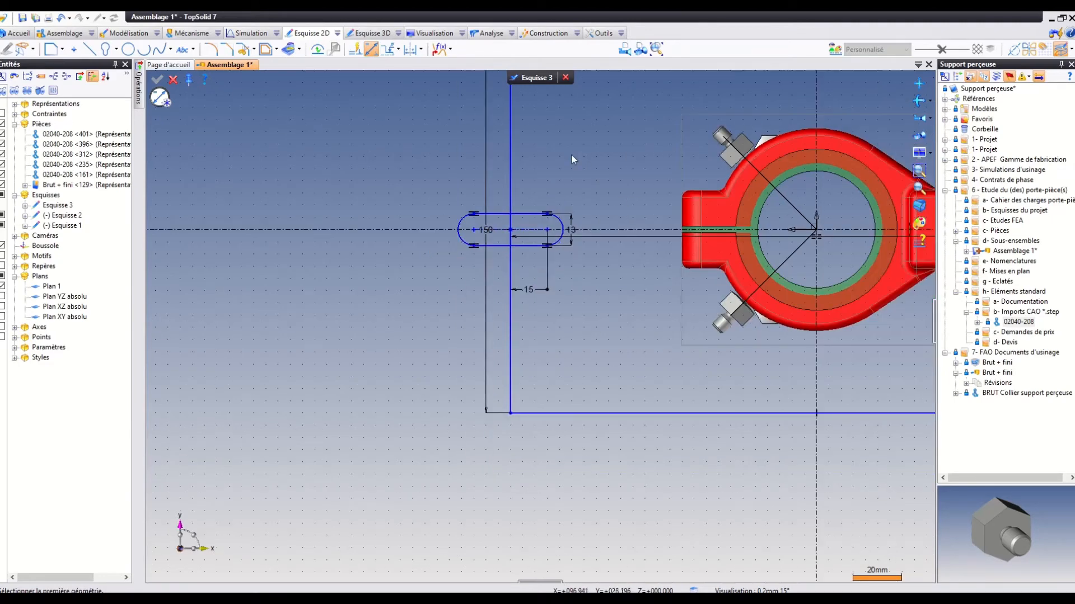
pyautogui.click(243, 49)
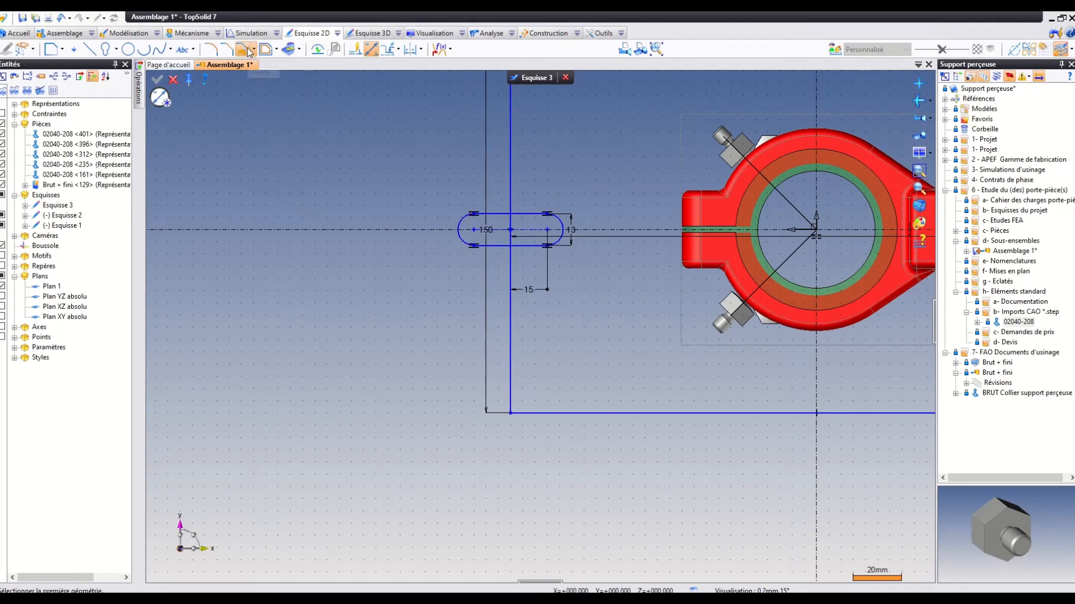
pyautogui.click(488, 214)
pyautogui.click(461, 225)
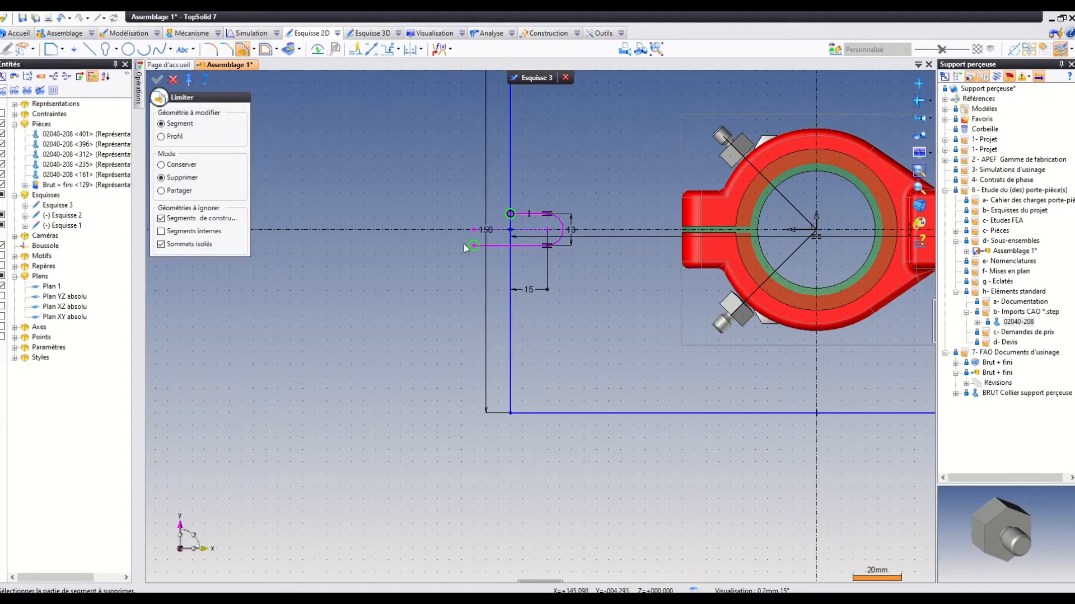
pyautogui.click(486, 246)
pyautogui.click(511, 233)
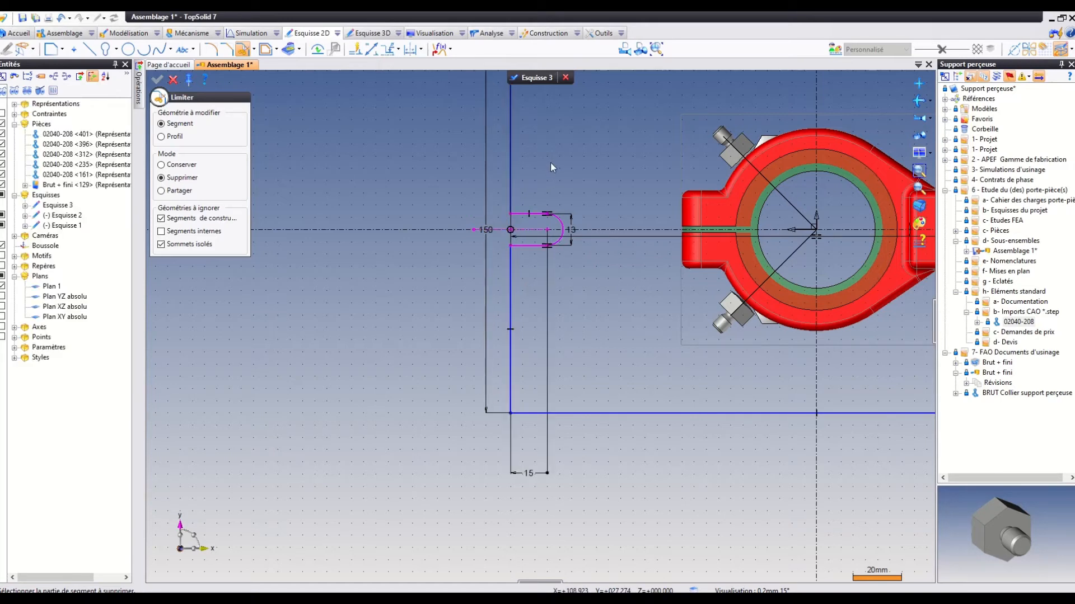
pyautogui.click(174, 78)
# Orient the trimmed slot's construction centreline and make its point on the plate edge coincident with the sketch's horizontal axis.
pyautogui.moveTo(526, 213)
pyautogui.mouseDown()
pyautogui.moveTo(517, 171)
pyautogui.moveTo(528, 222)
pyautogui.mouseUp()
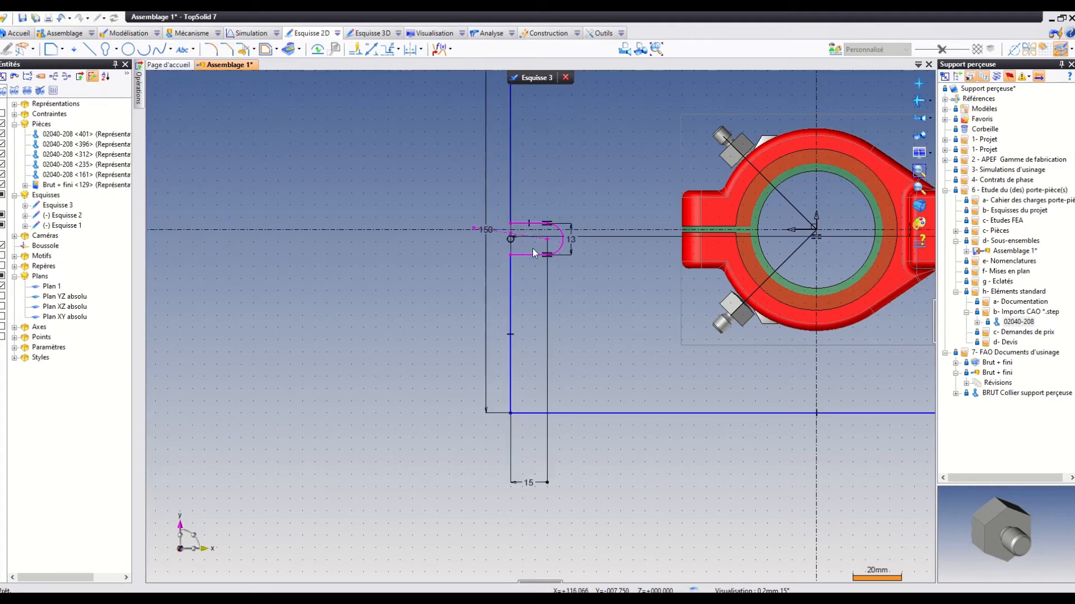
pyautogui.rightClick(498, 234)
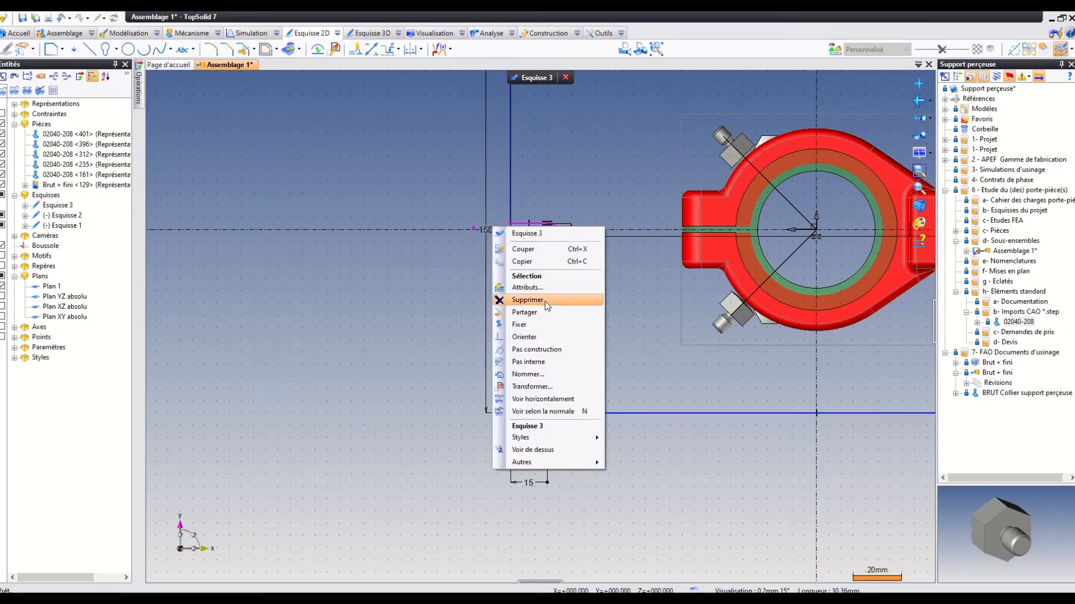
pyautogui.click(535, 339)
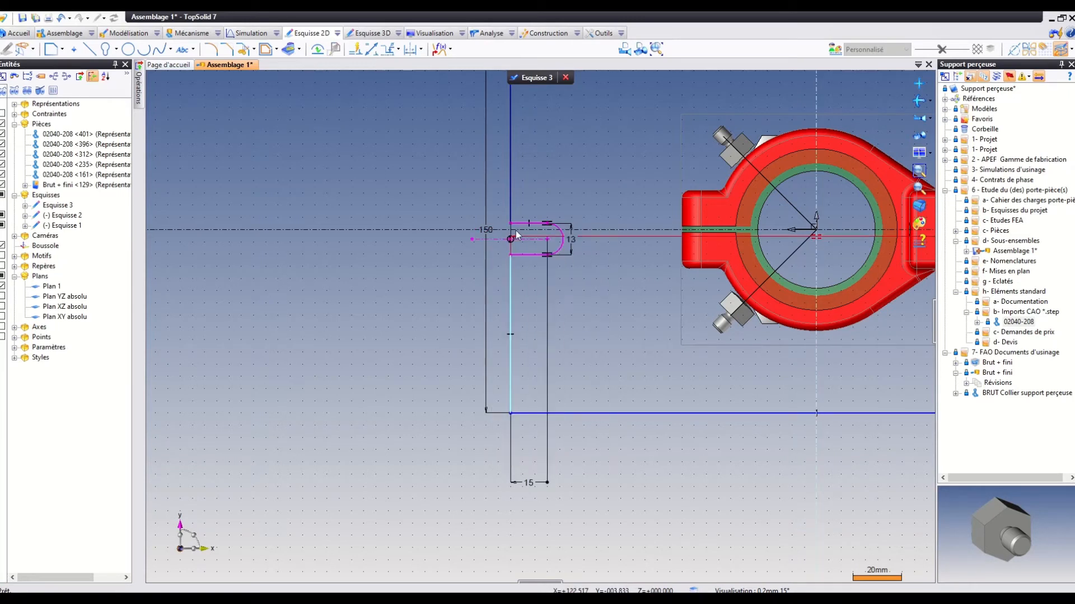
pyautogui.click(420, 49)
pyautogui.click(445, 151)
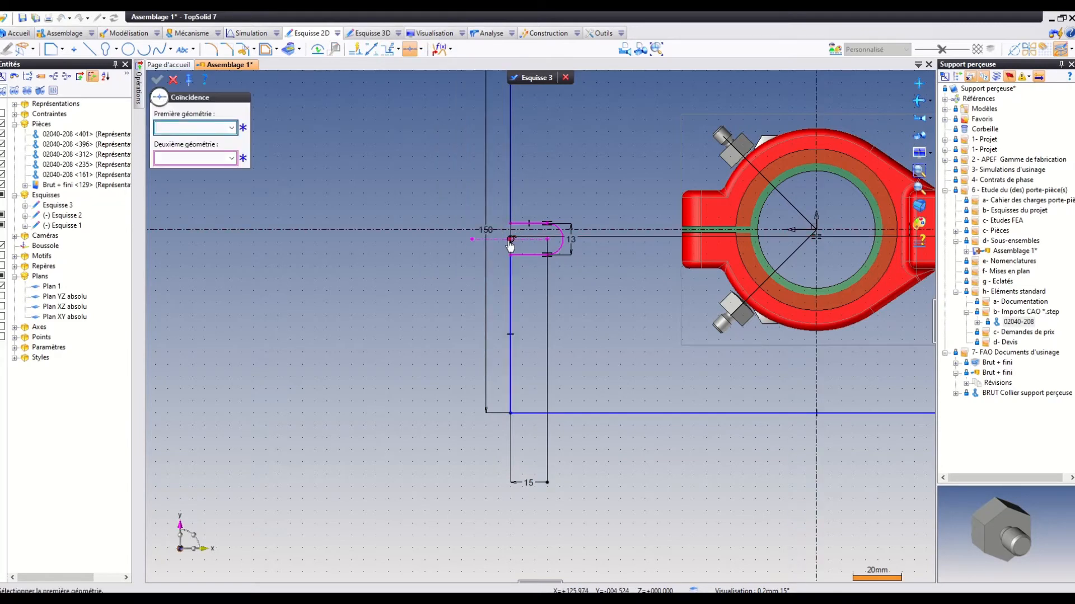
pyautogui.click(510, 240)
pyautogui.click(505, 231)
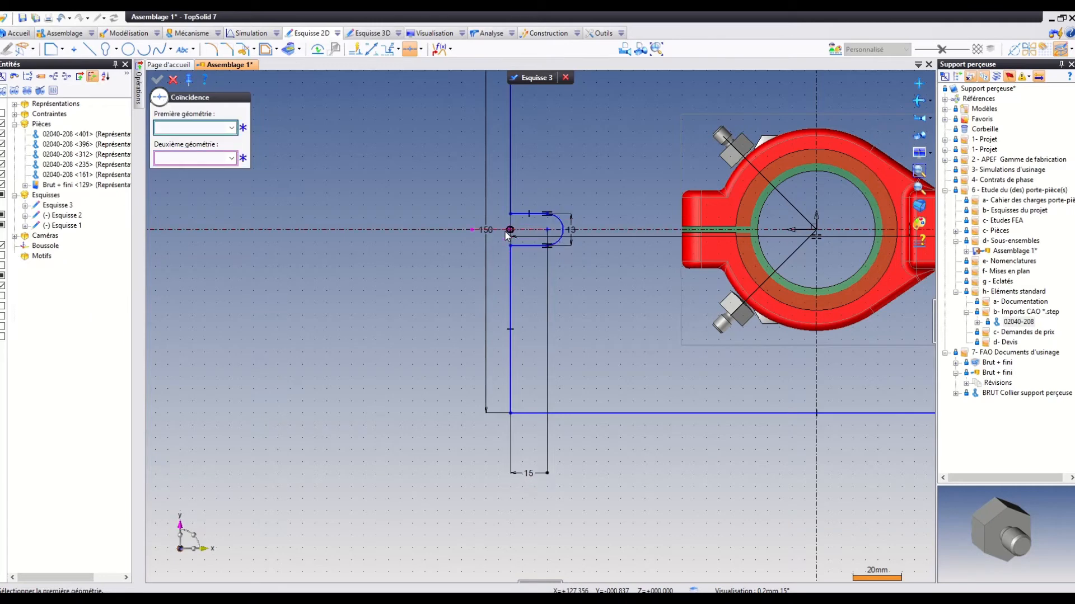
pyautogui.scroll(-4, 625, 327)
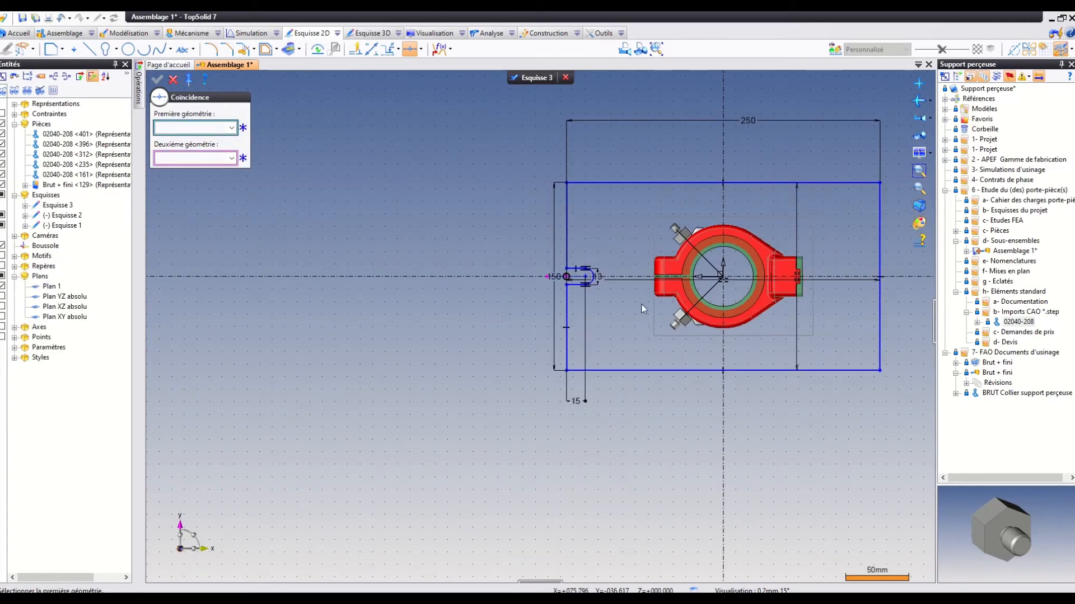
pyautogui.click(277, 49)
pyautogui.click(296, 118)
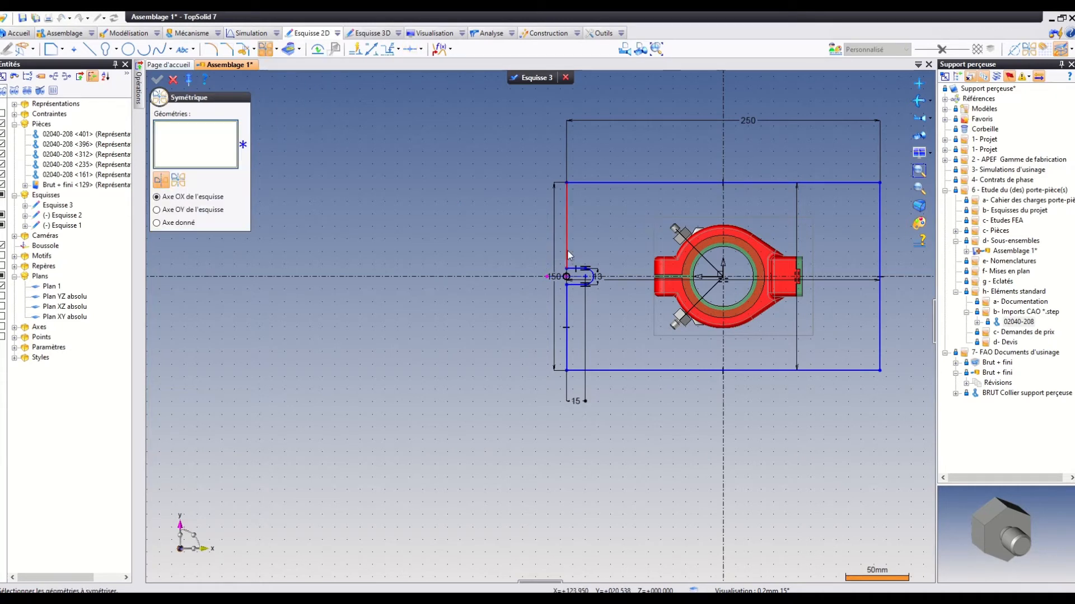
pyautogui.press('Escape')
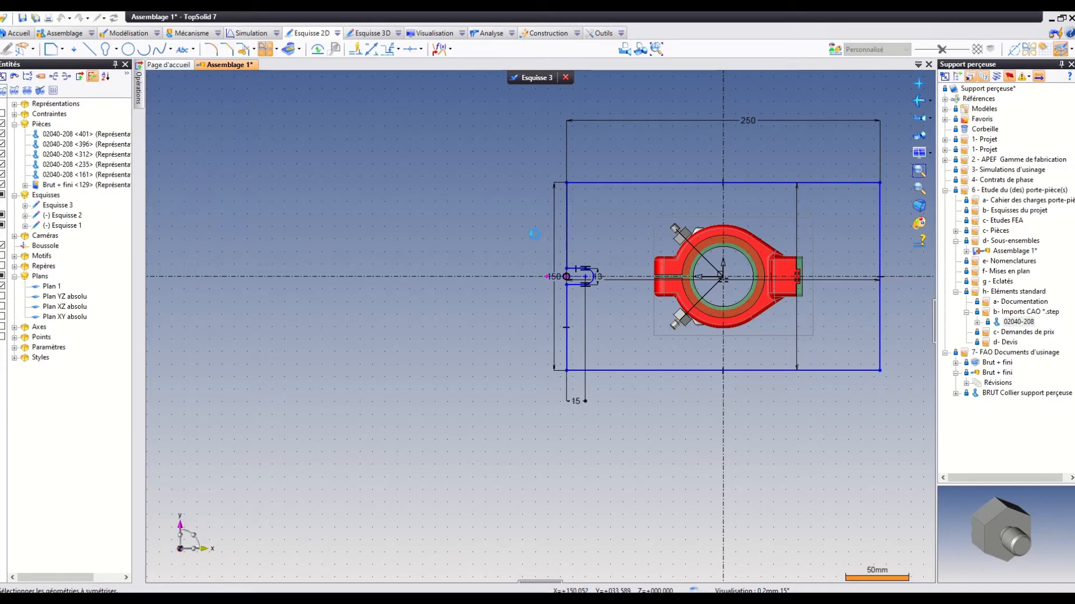
# Mirror the trimmed slot on the plate's edge to the opposite edge, using the sketch's Y axis as the given axis.
pyautogui.click(277, 51)
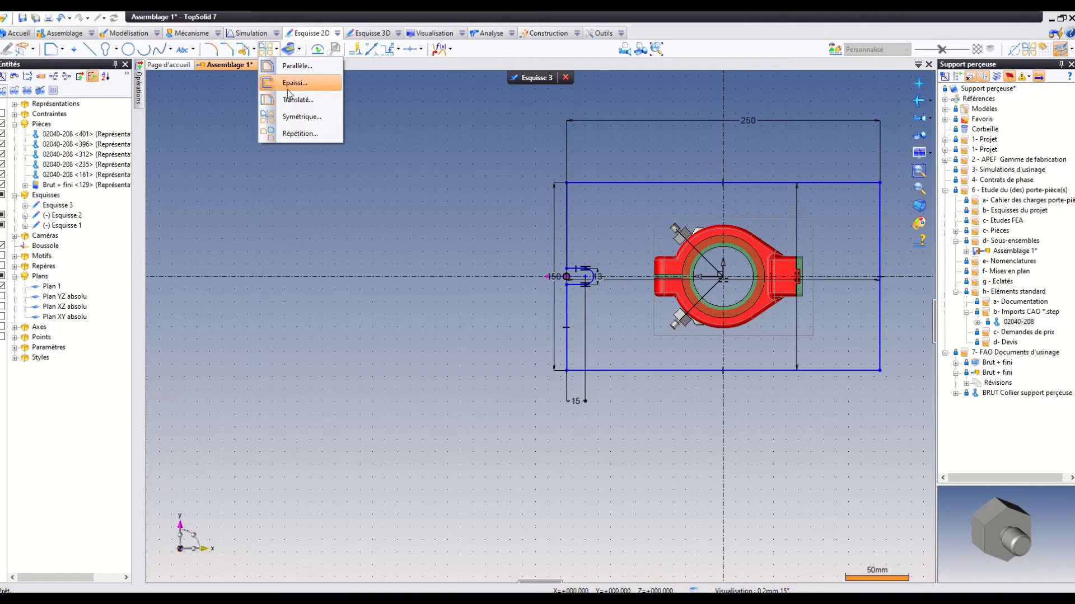
pyautogui.click(294, 113)
pyautogui.click(576, 285)
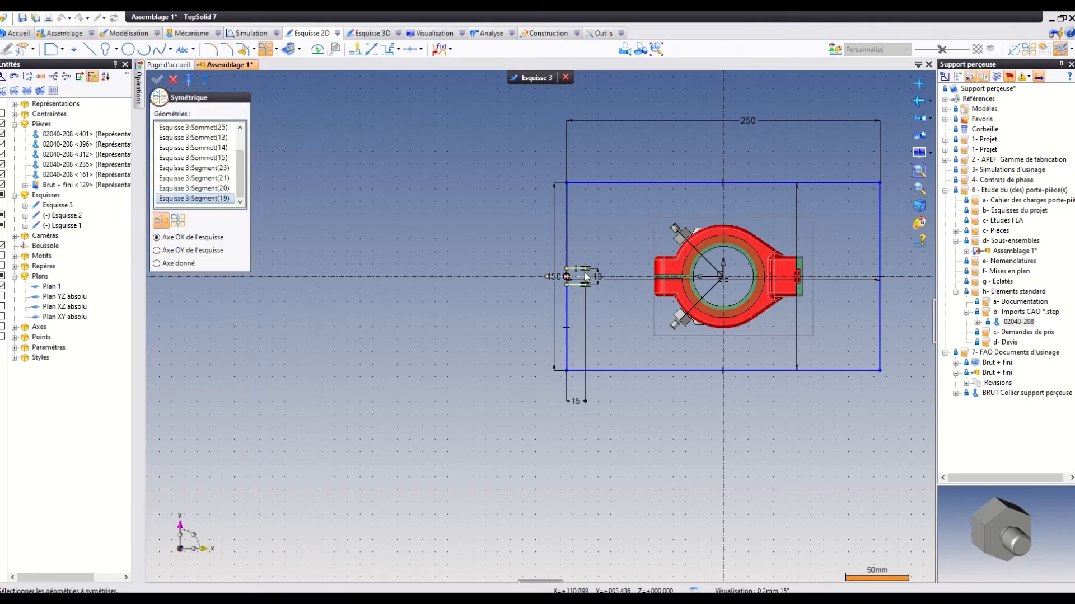
pyautogui.click(584, 276)
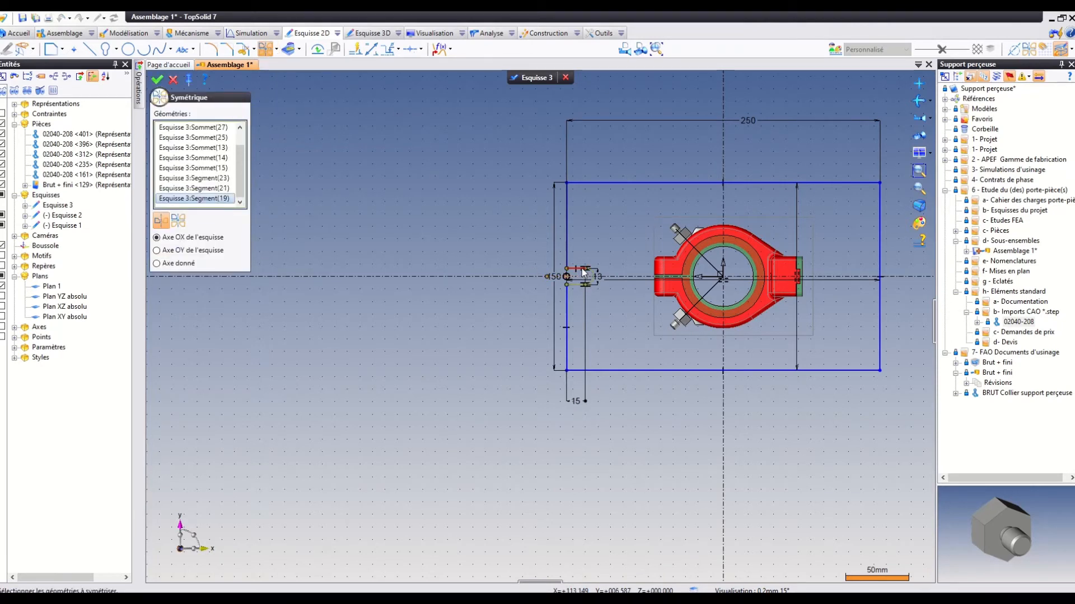
pyautogui.click(577, 285)
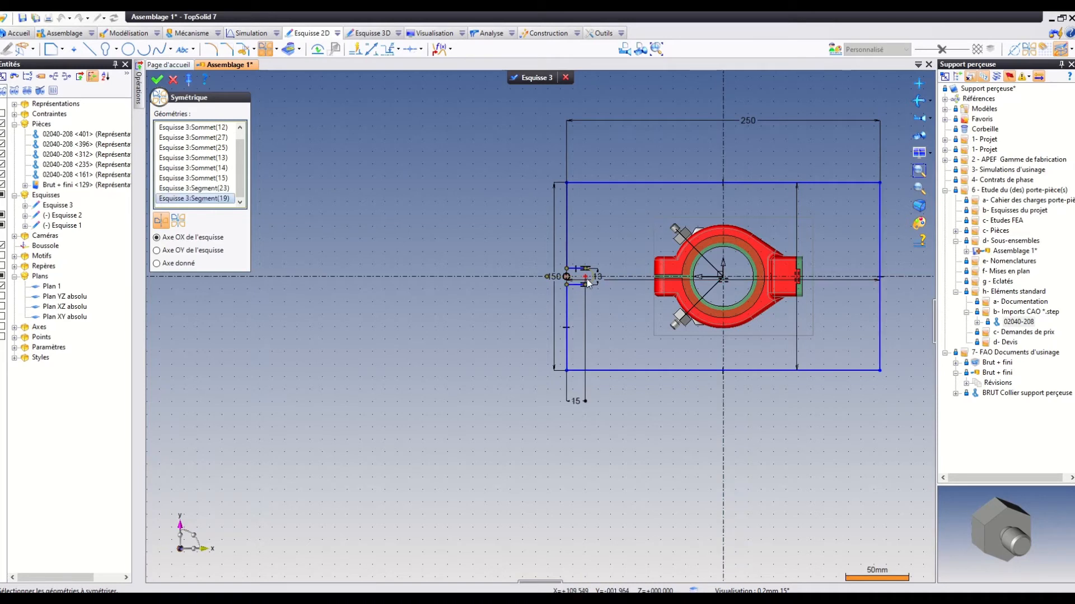
pyautogui.click(593, 281)
pyautogui.rightClick(212, 179)
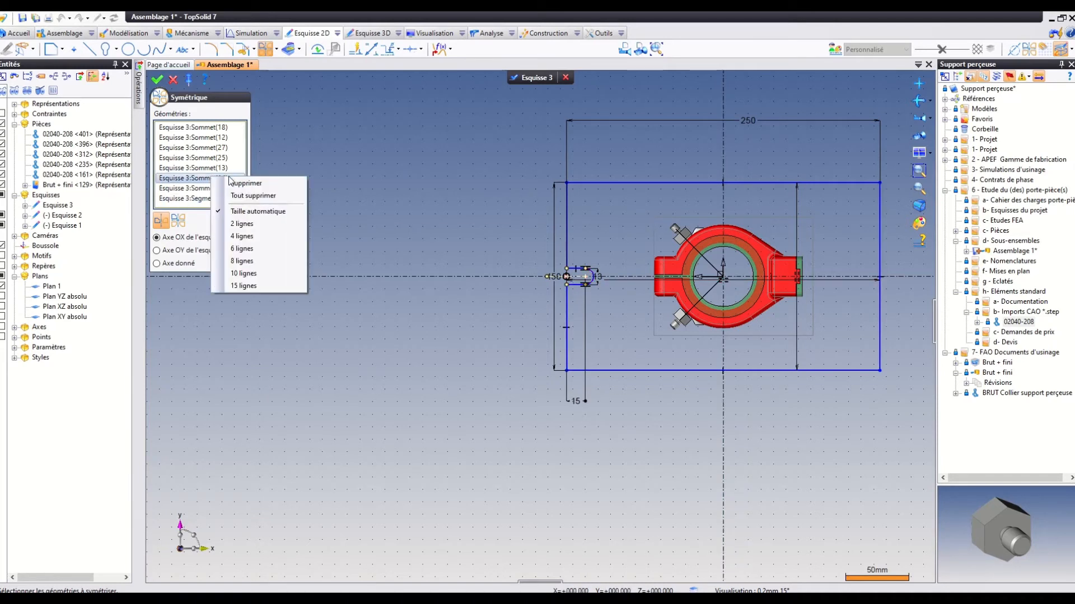
pyautogui.click(255, 196)
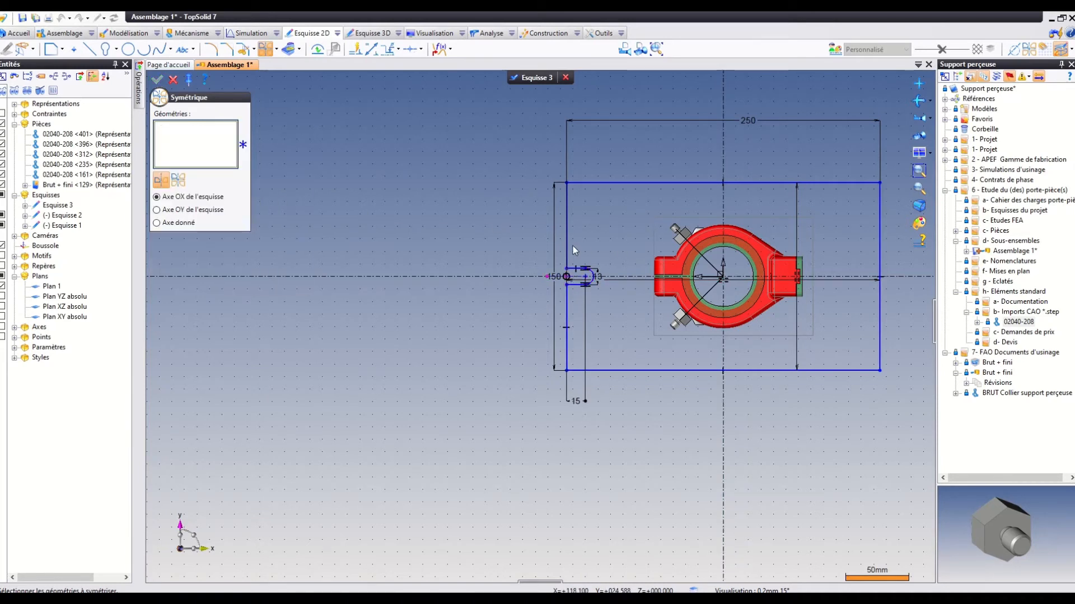
pyautogui.moveTo(535, 255); pyautogui.dragTo(618, 301)
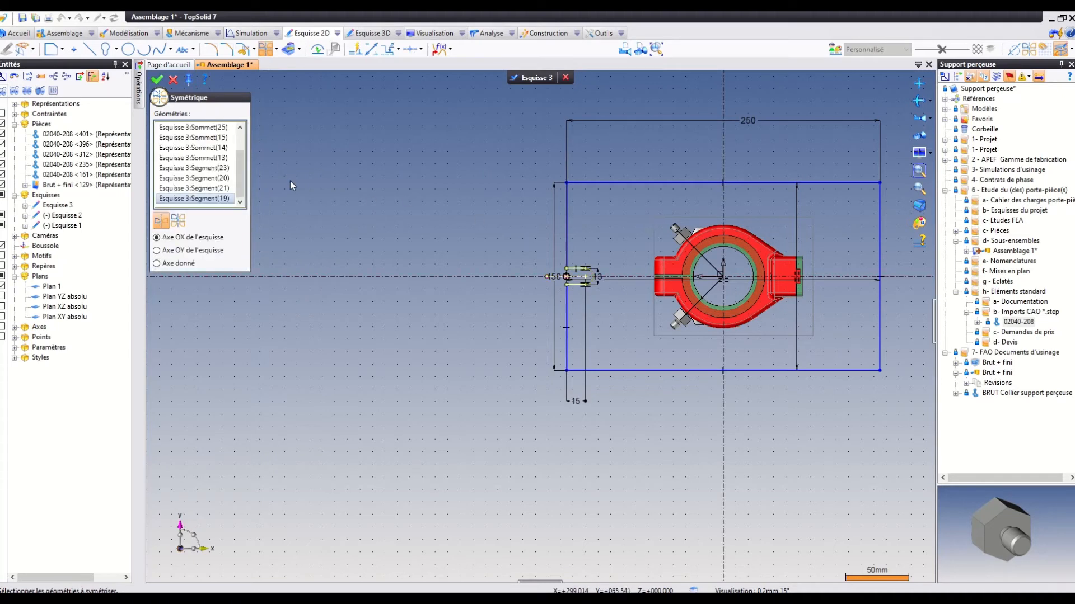
pyautogui.click(158, 263)
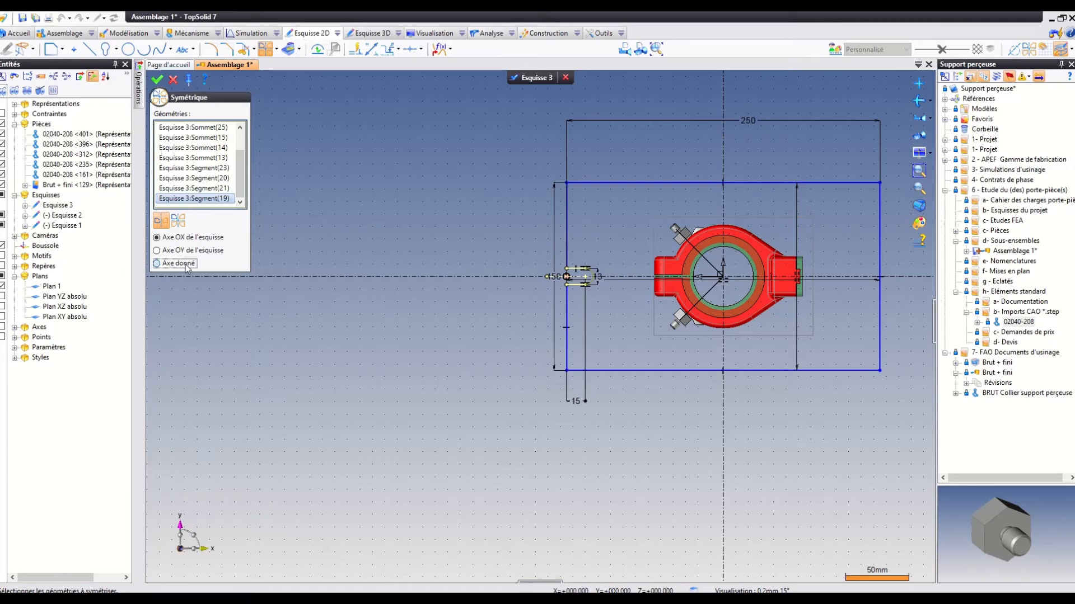
pyautogui.click(723, 215)
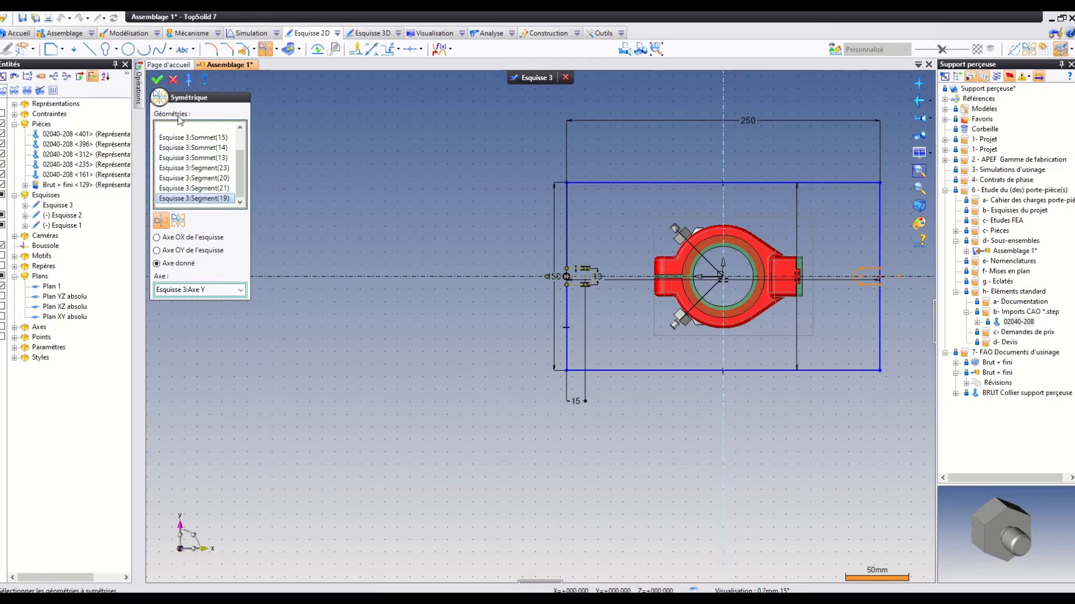
pyautogui.click(158, 78)
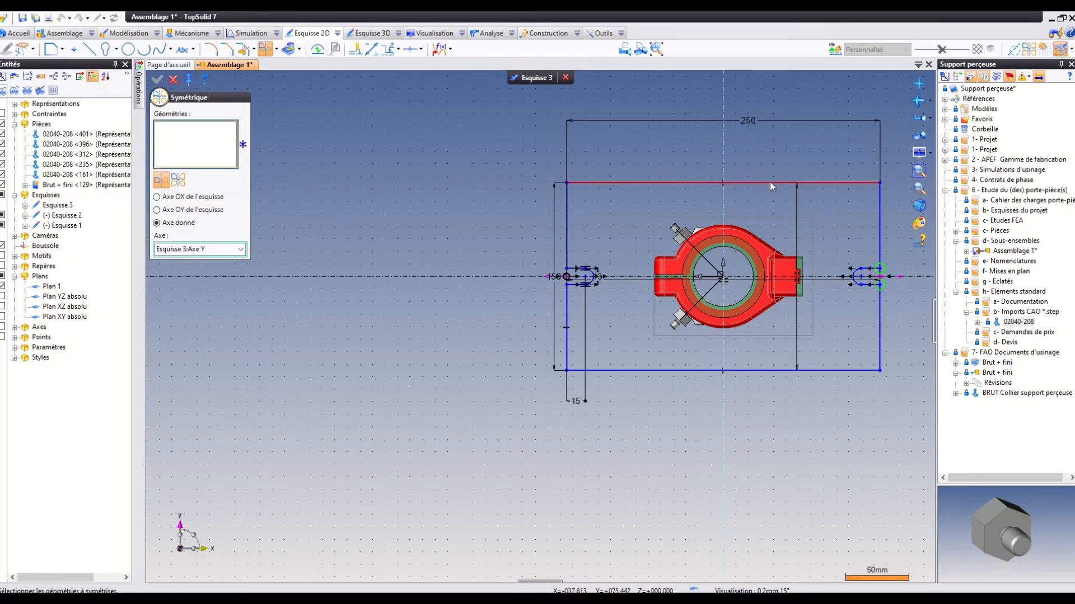
# Trim away the piece of plate edge crossing the mirrored slot's opening.
pyautogui.scroll(3, 883, 224)
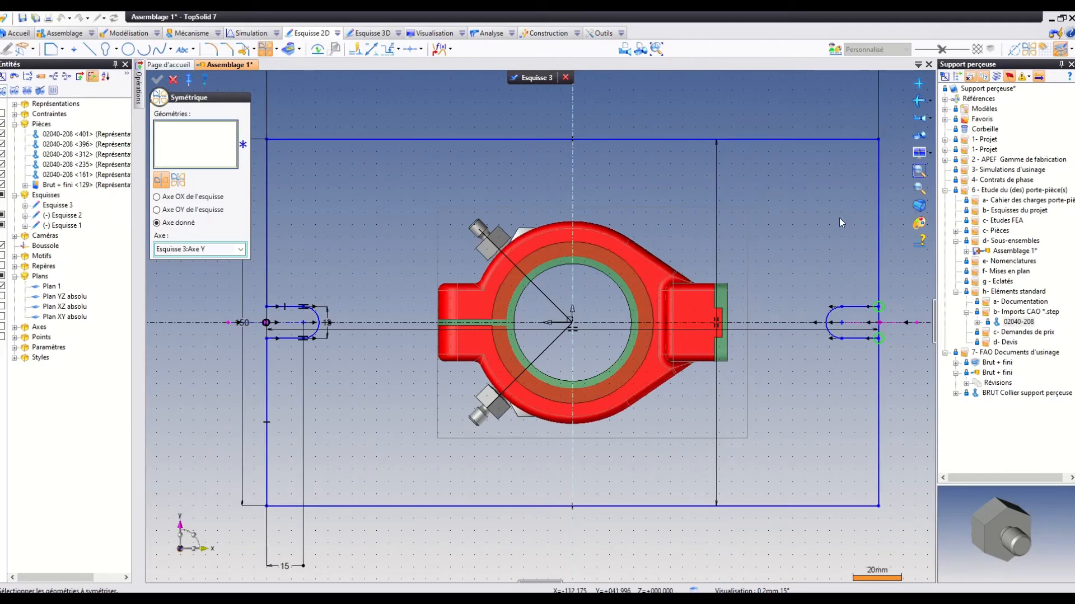
pyautogui.click(242, 49)
pyautogui.click(879, 330)
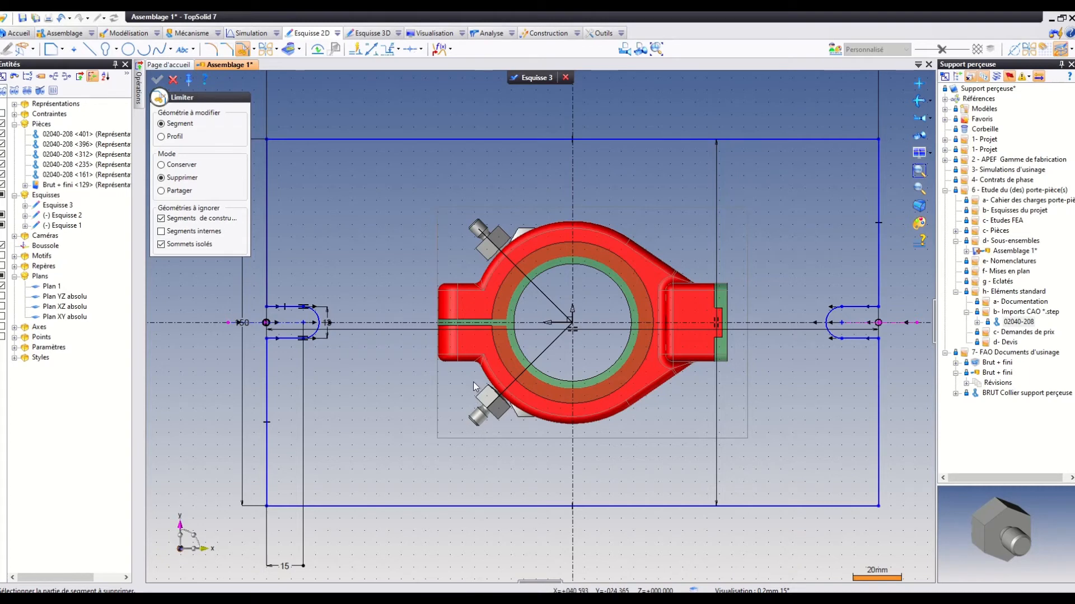
pyautogui.click(173, 79)
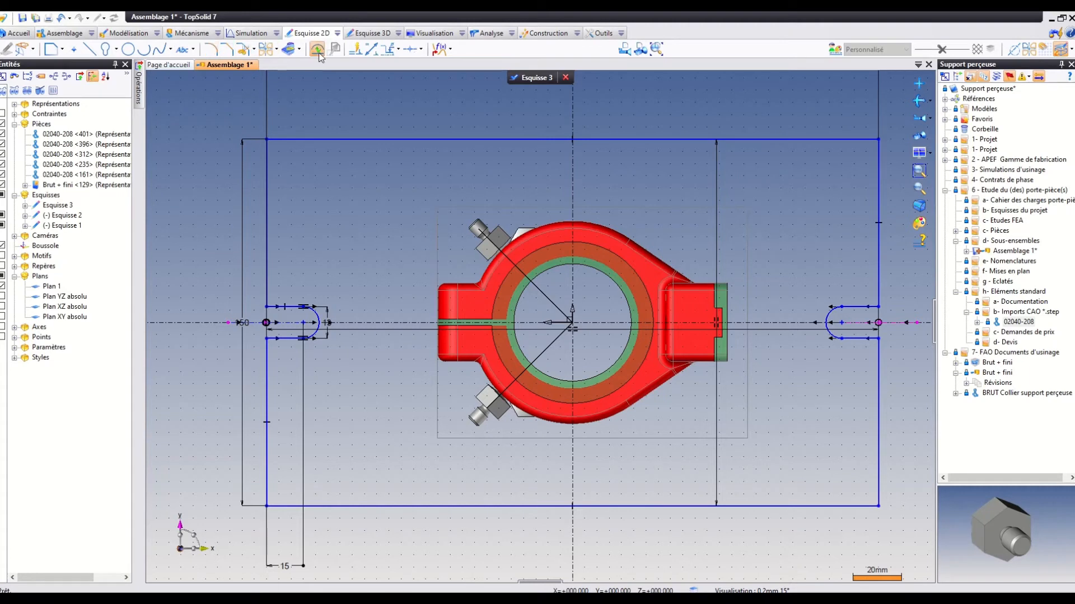
# Sketch a closed C-shaped contour about 60 × 118 mm around the collar's split end, with a rectangular notch and two slanted edges crossing the hex screws.
pyautogui.click(51, 50)
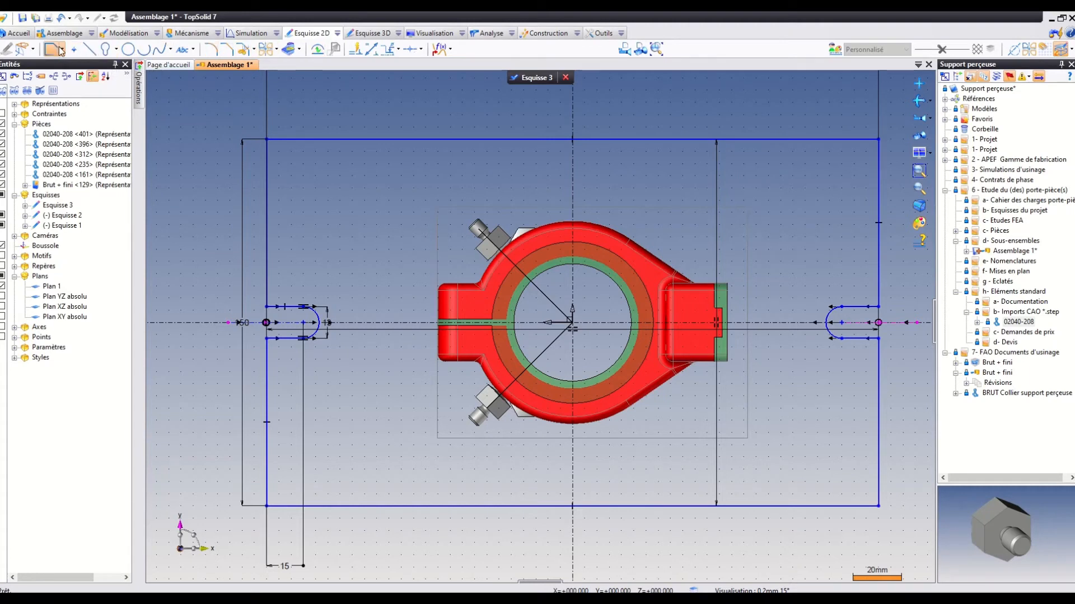
pyautogui.click(526, 188)
pyautogui.click(461, 266)
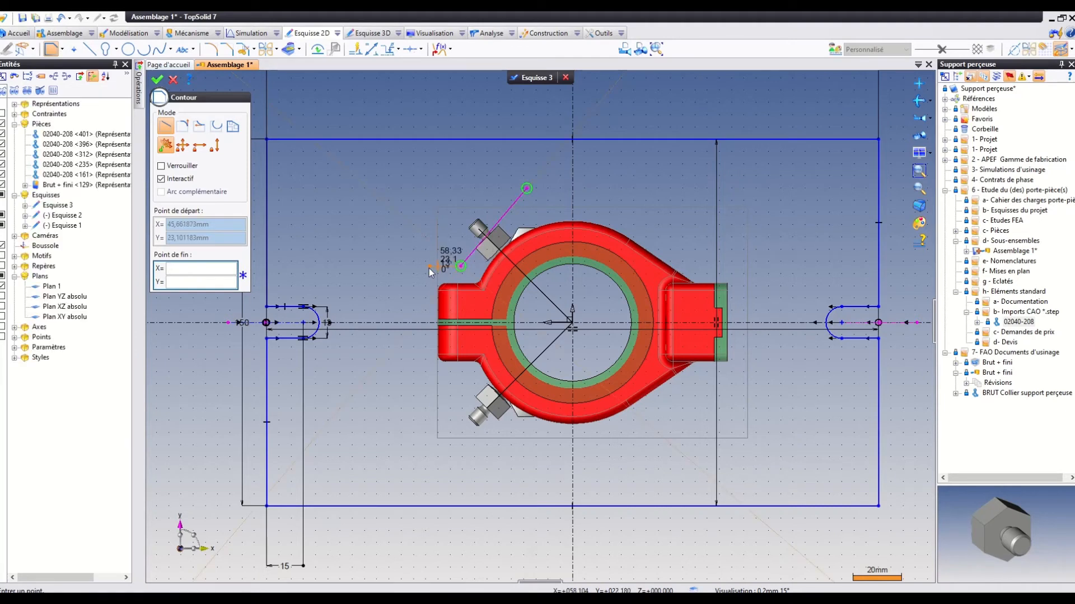
pyautogui.click(418, 267)
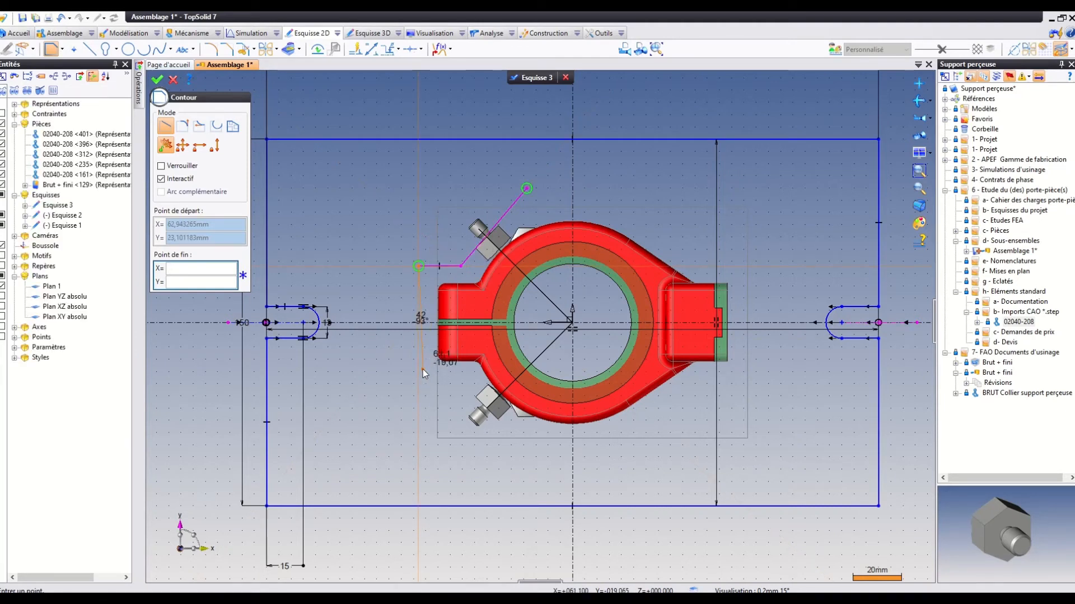
pyautogui.click(422, 369)
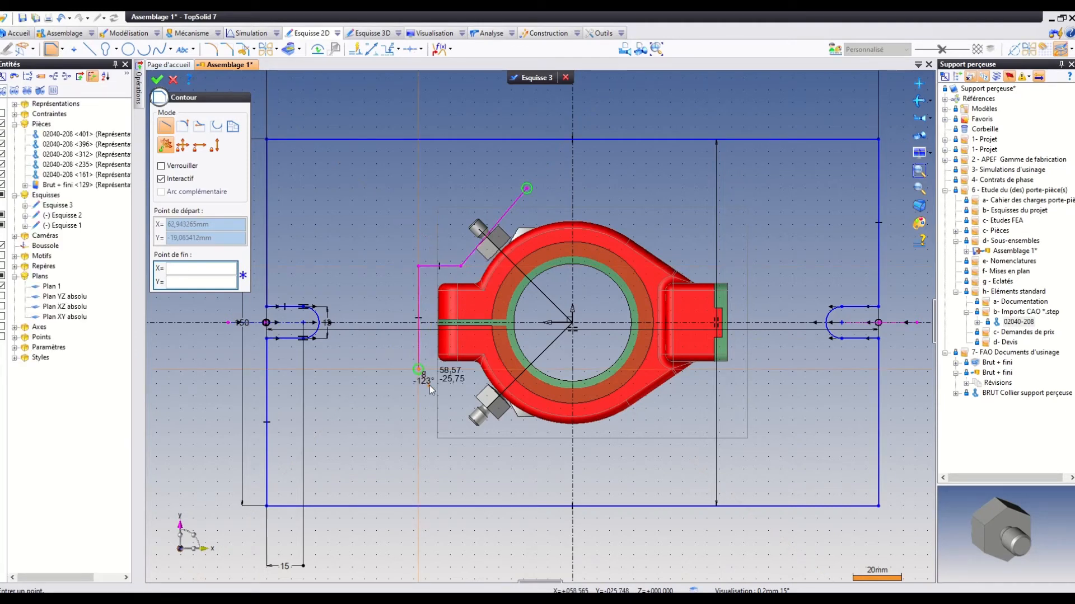
pyautogui.click(461, 370)
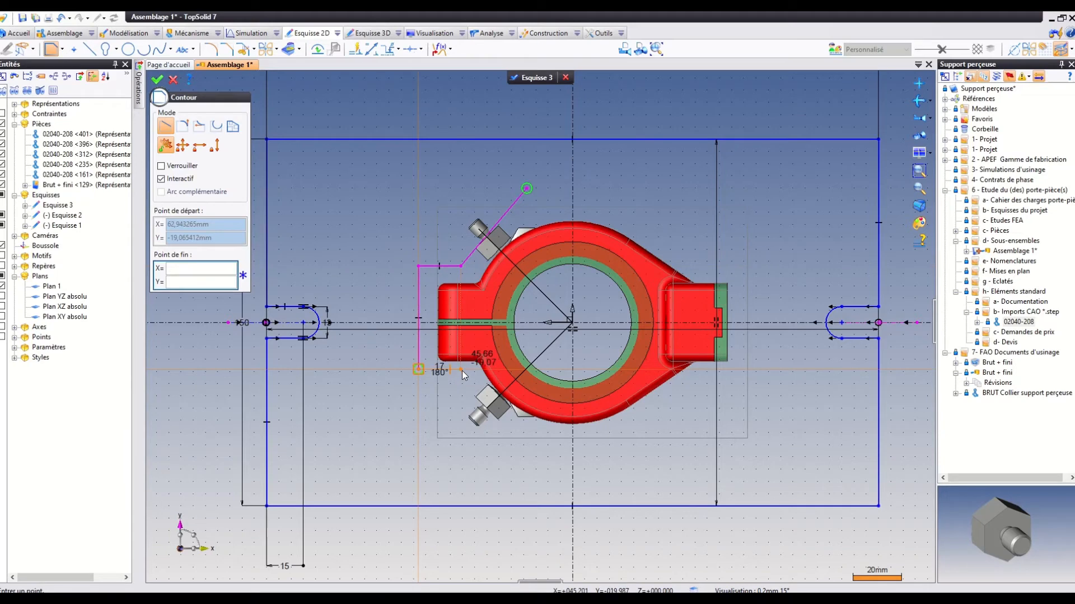
pyautogui.click(522, 432)
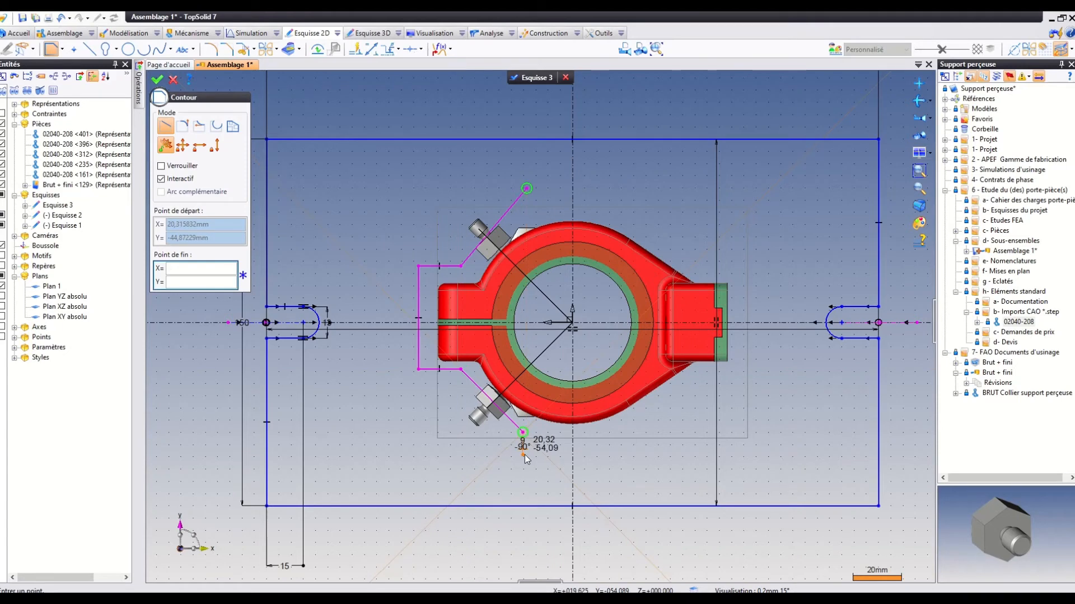
pyautogui.click(525, 454)
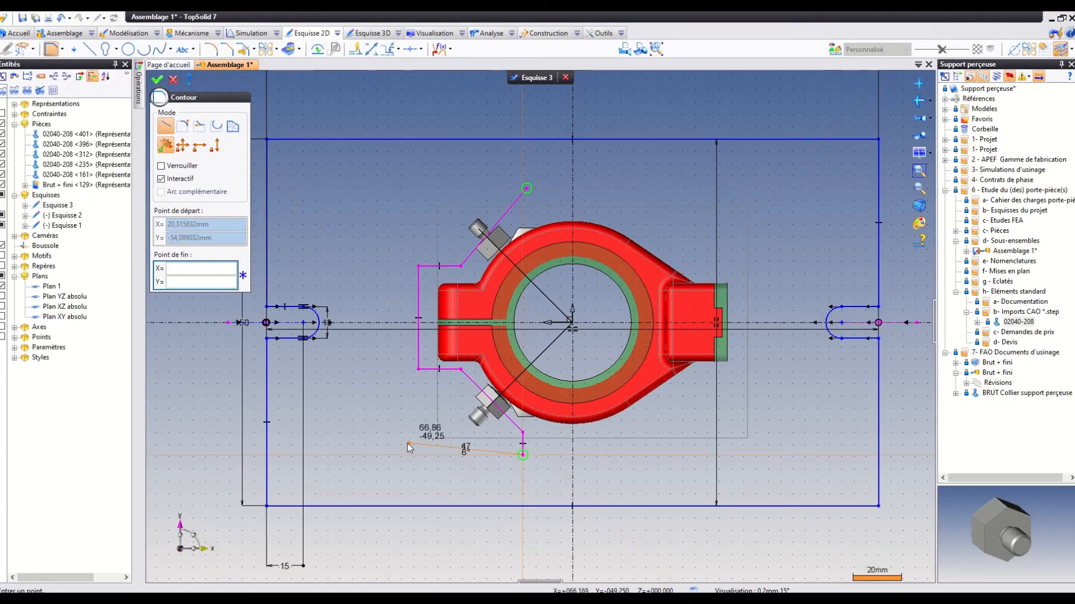
pyautogui.click(375, 458)
pyautogui.click(376, 166)
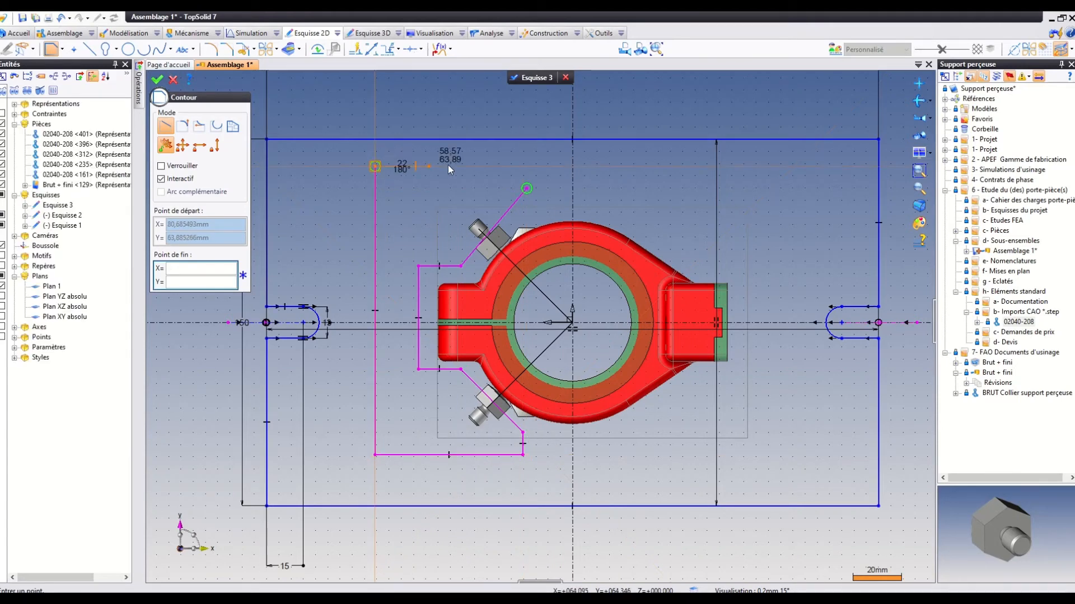
pyautogui.click(526, 167)
pyautogui.click(527, 188)
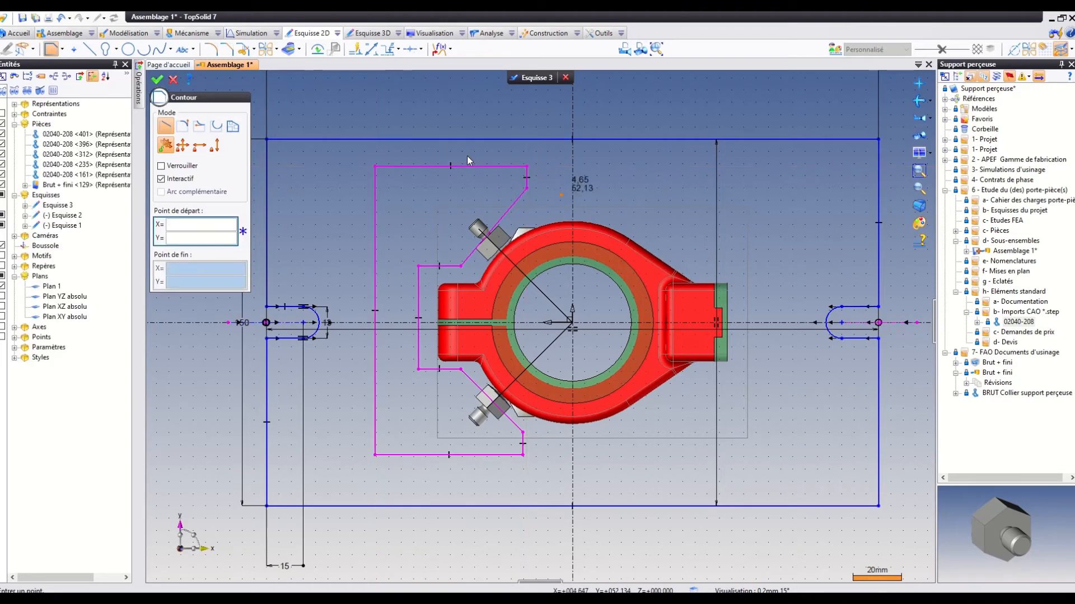
pyautogui.click(158, 80)
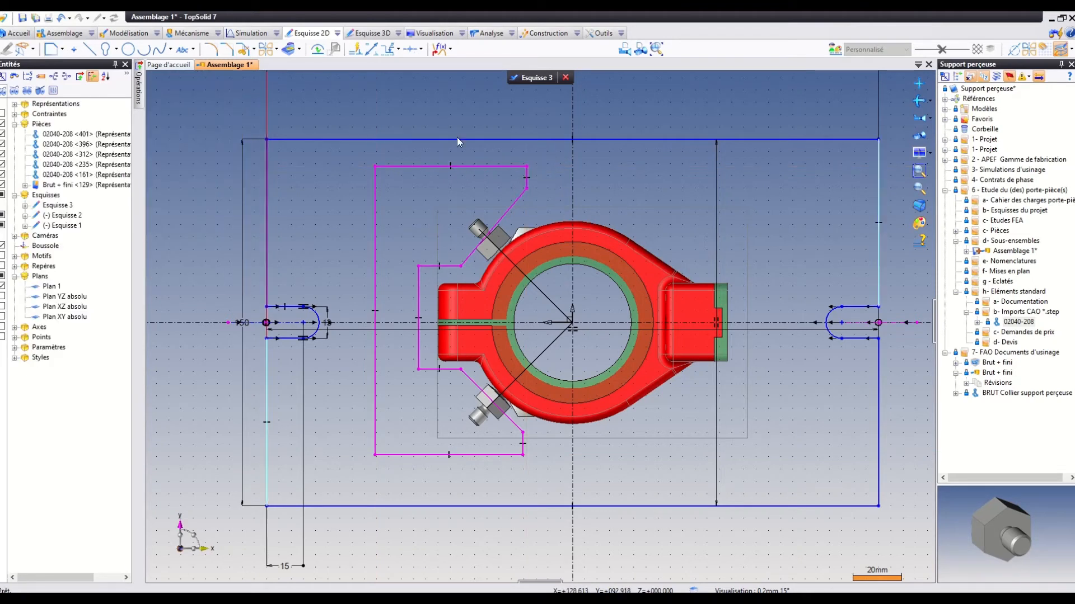
# Make the contour's two slanted edges coincident with the outer hexagon faces of the upper and lower screws.
pyautogui.click(917, 185)
pyautogui.moveTo(363, 139); pyautogui.dragTo(591, 317)
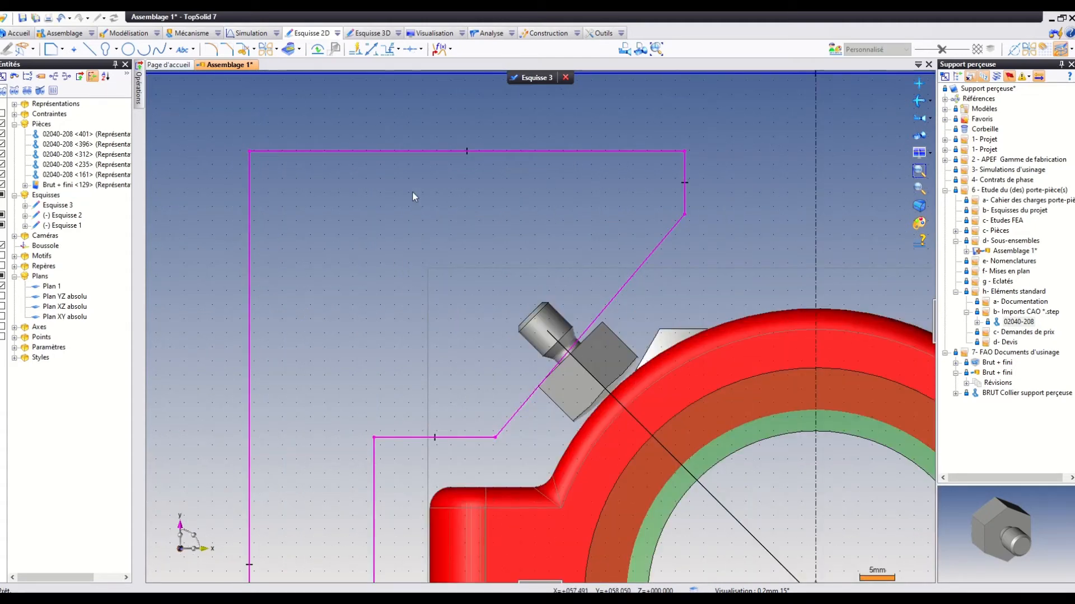
pyautogui.click(421, 50)
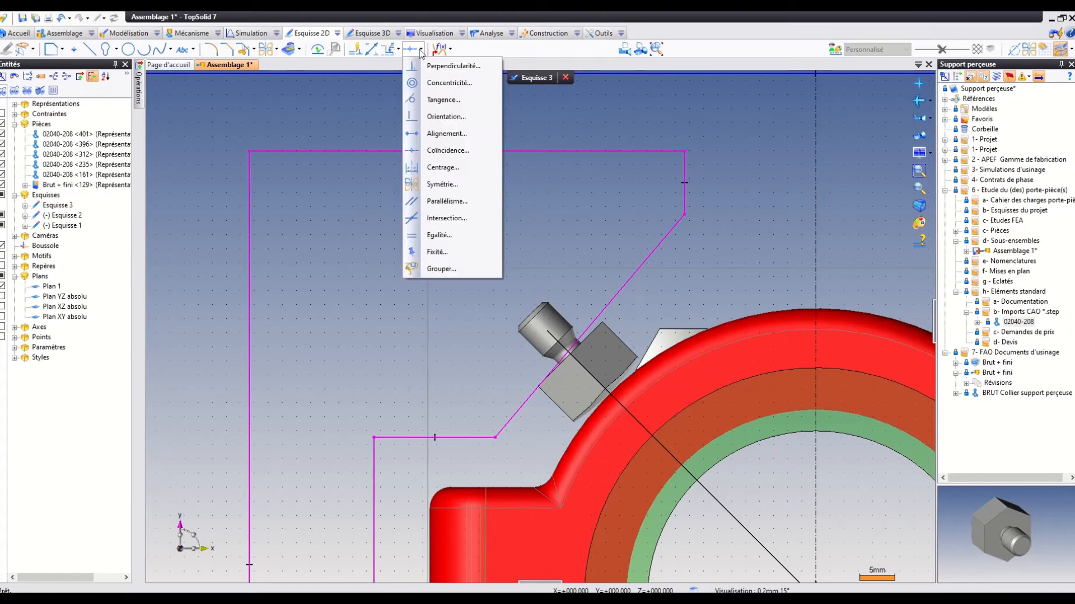
pyautogui.click(447, 150)
pyautogui.click(627, 281)
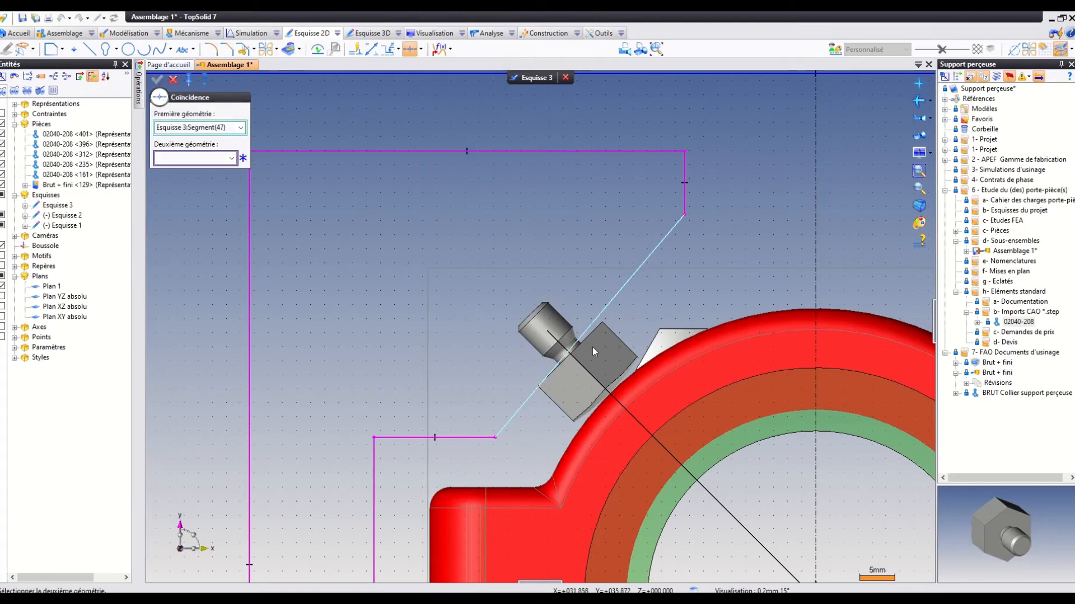
pyautogui.click(586, 340)
pyautogui.scroll(-4, 506, 316)
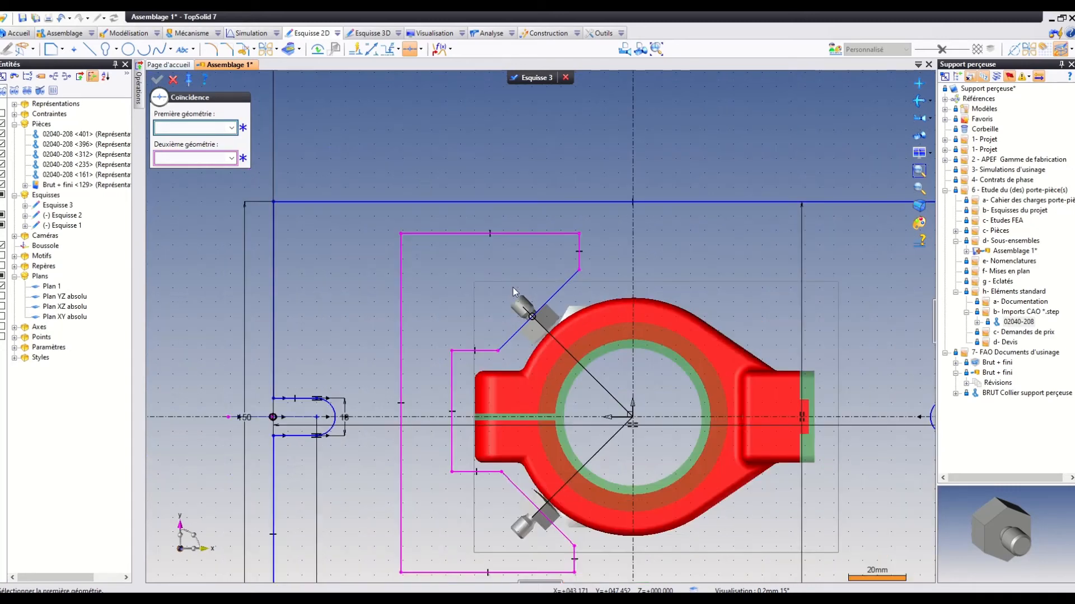
pyautogui.click(520, 491)
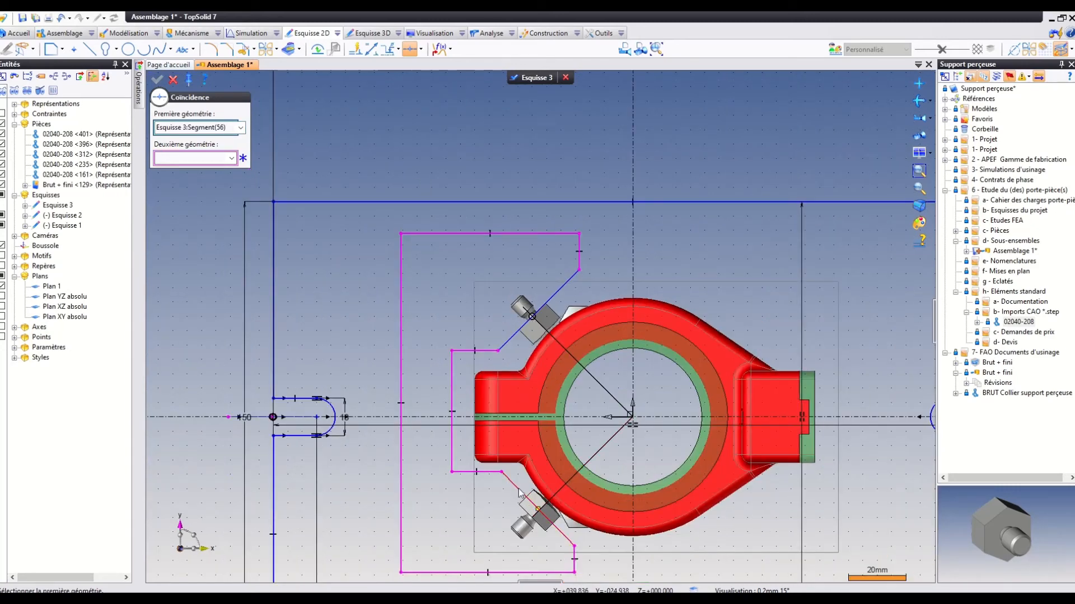
pyautogui.click(524, 514)
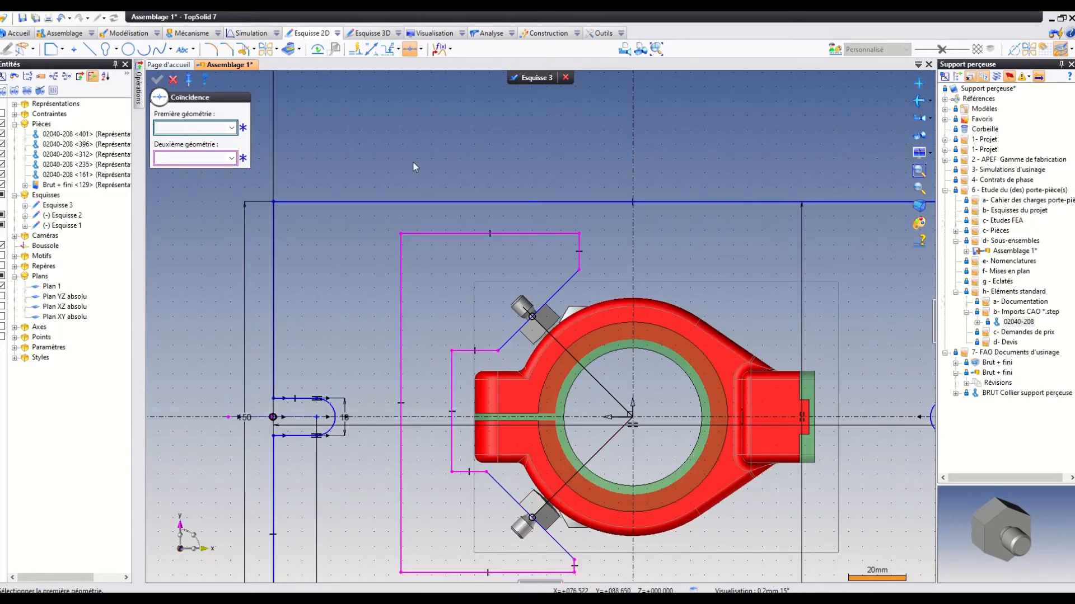
# Apply a centring constraint to the notch's two horizontal edges about the sketch's horizontal axis.
pyautogui.click(420, 48)
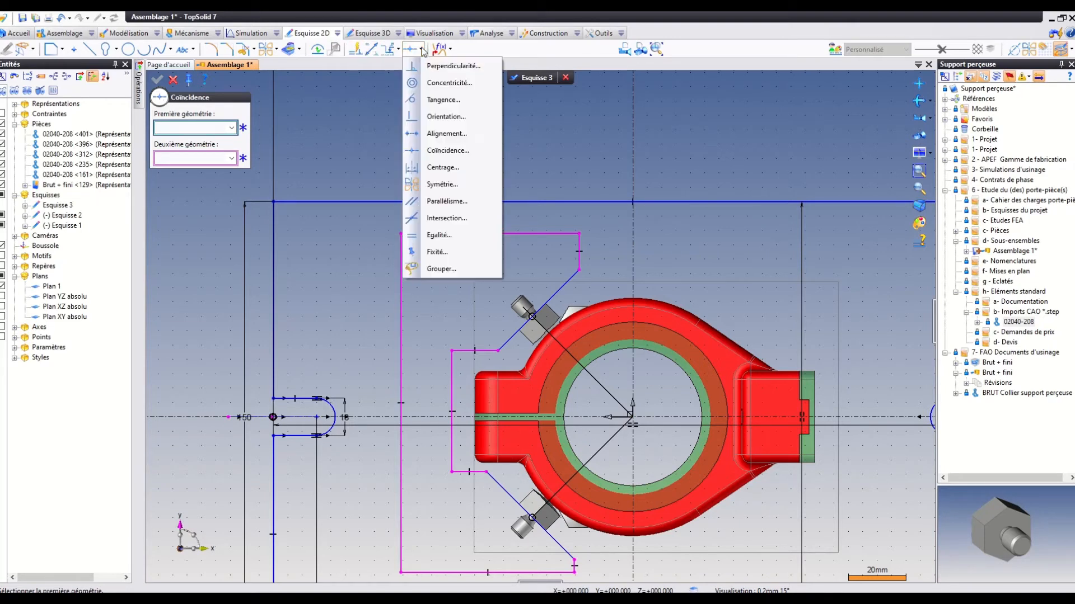
pyautogui.click(441, 166)
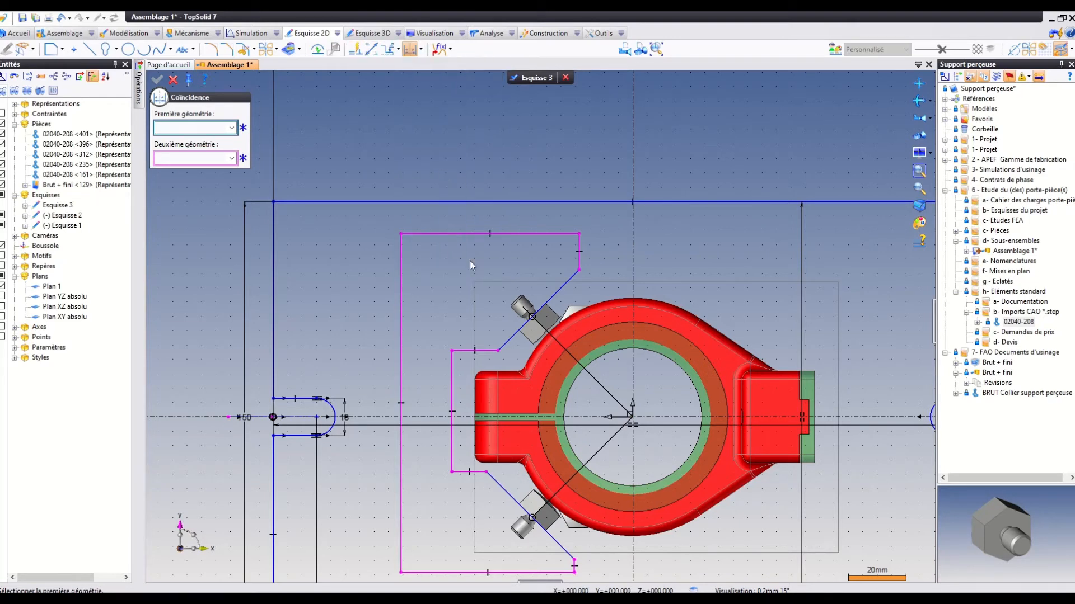
pyautogui.click(473, 351)
pyautogui.click(460, 473)
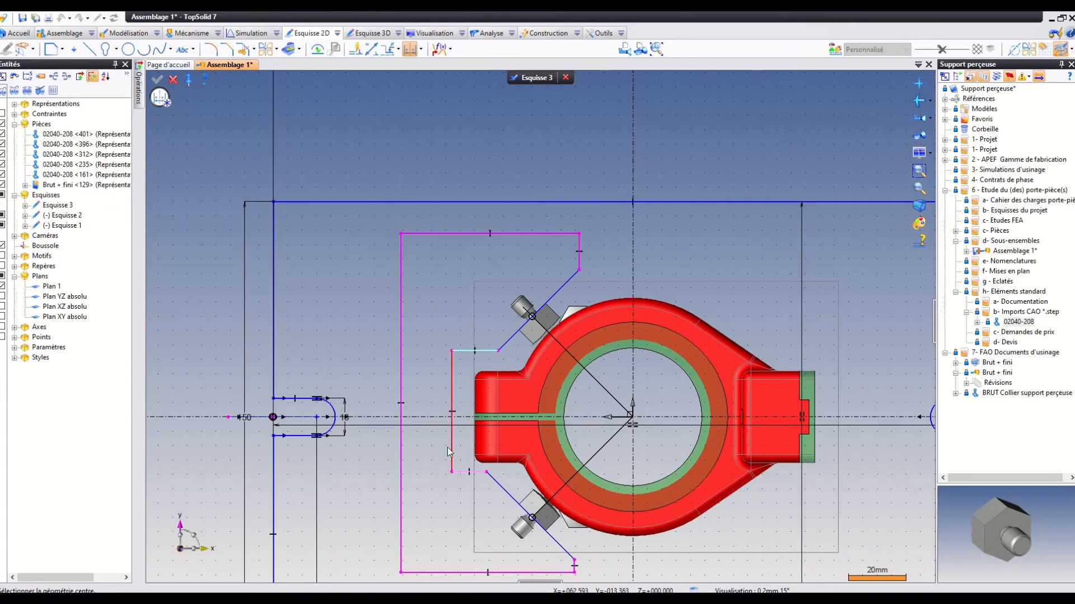
pyautogui.click(429, 418)
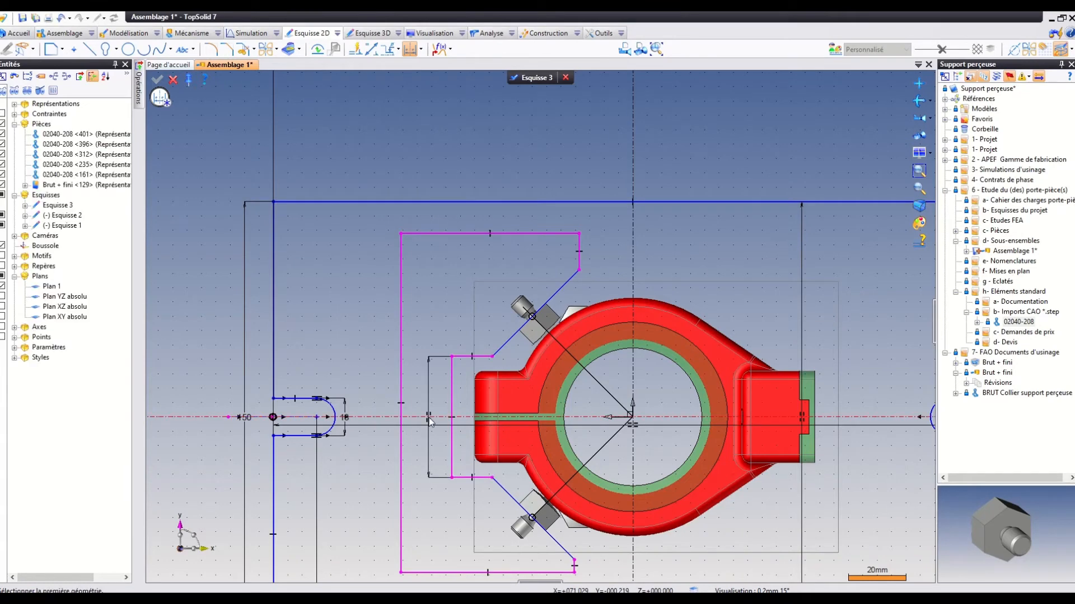
# Centre the contour's outermost upper and lower horizontal edges about the sketch's horizontal axis.
pyautogui.scroll(-3, 426, 200)
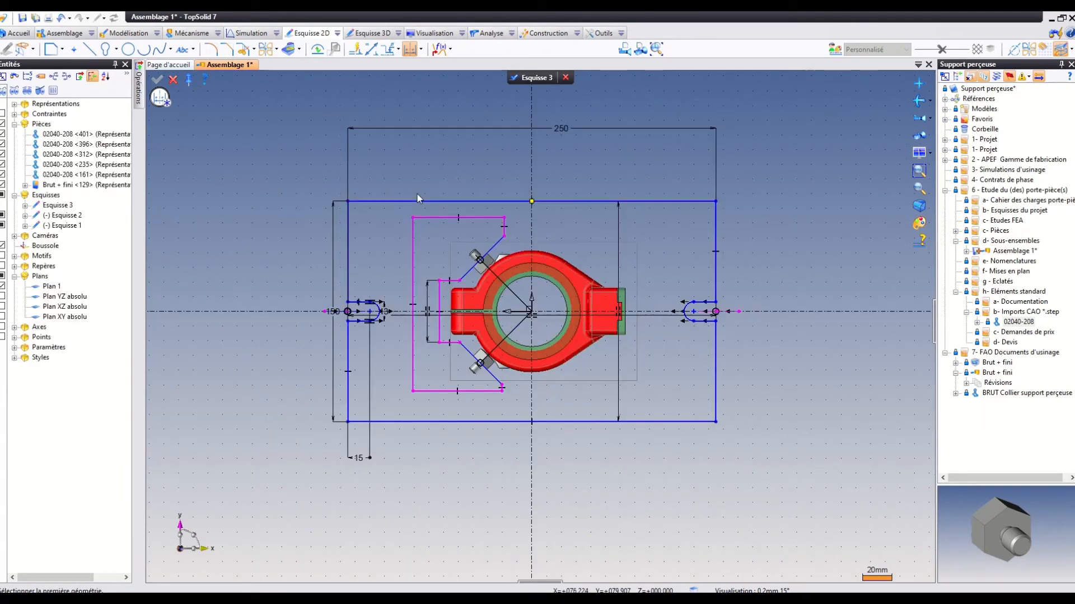
pyautogui.click(435, 219)
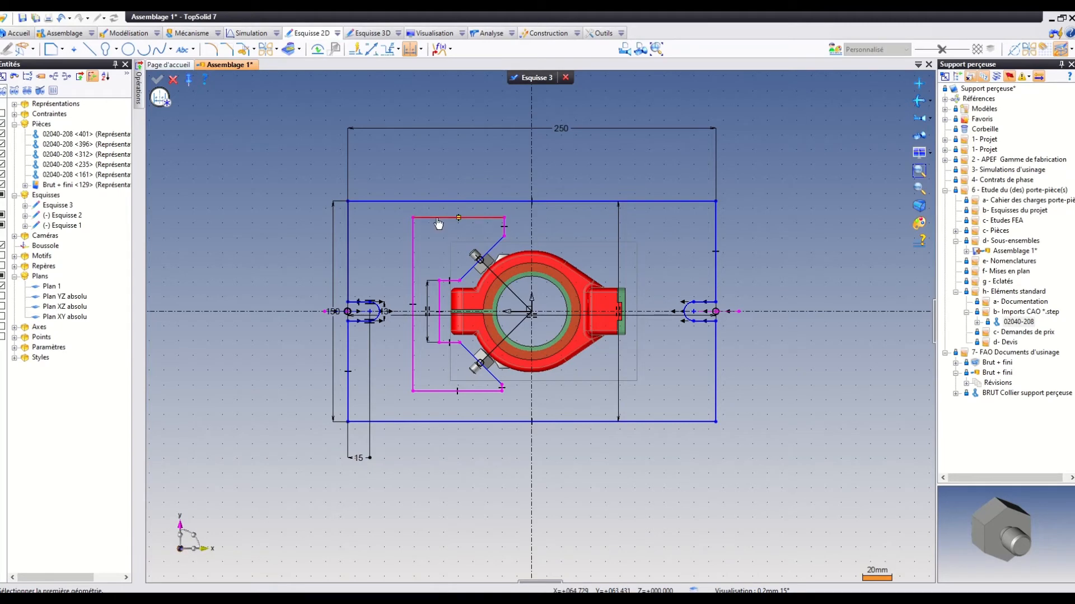
pyautogui.click(434, 391)
pyautogui.click(419, 312)
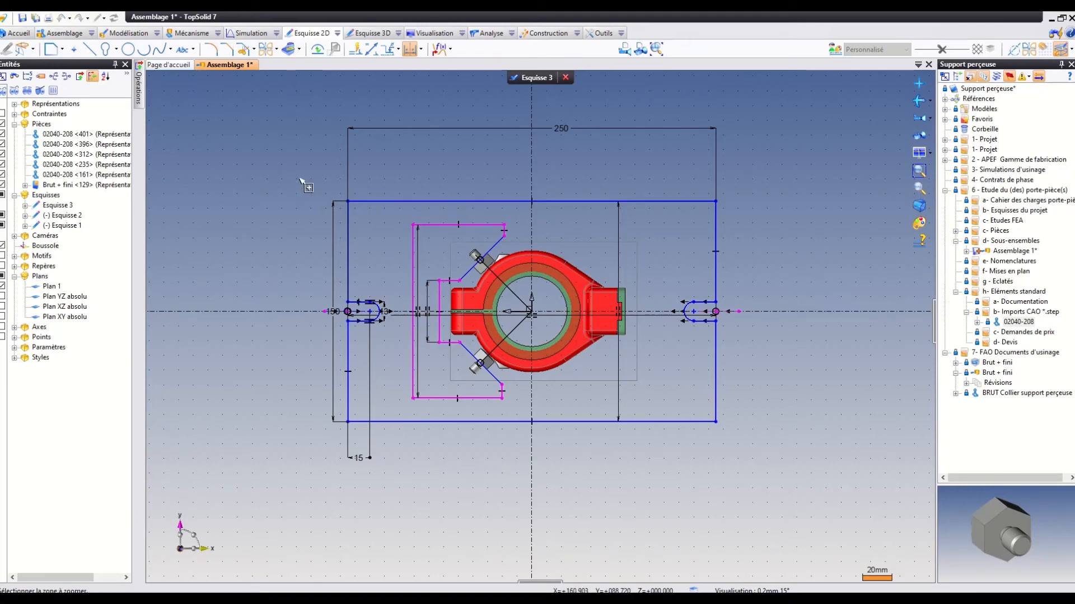
# Apply an equality constraint to the contour's two short vertical edges beyond the upper and lower hex screws.
pyautogui.moveTo(299, 179); pyautogui.dragTo(644, 450)
pyautogui.scroll(2, 653, 400)
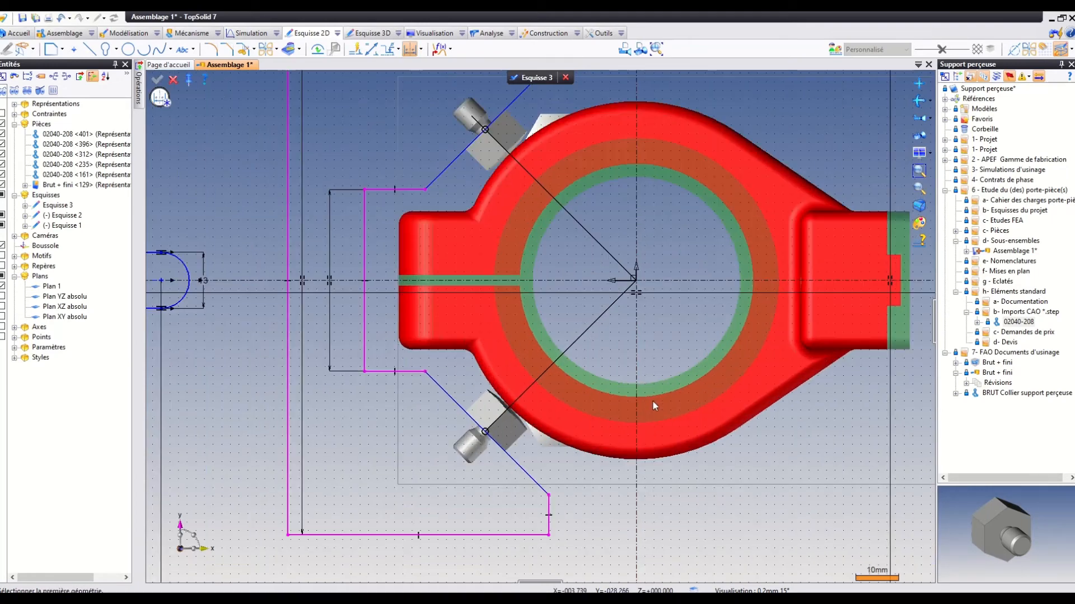
pyautogui.scroll(-1, 652, 397)
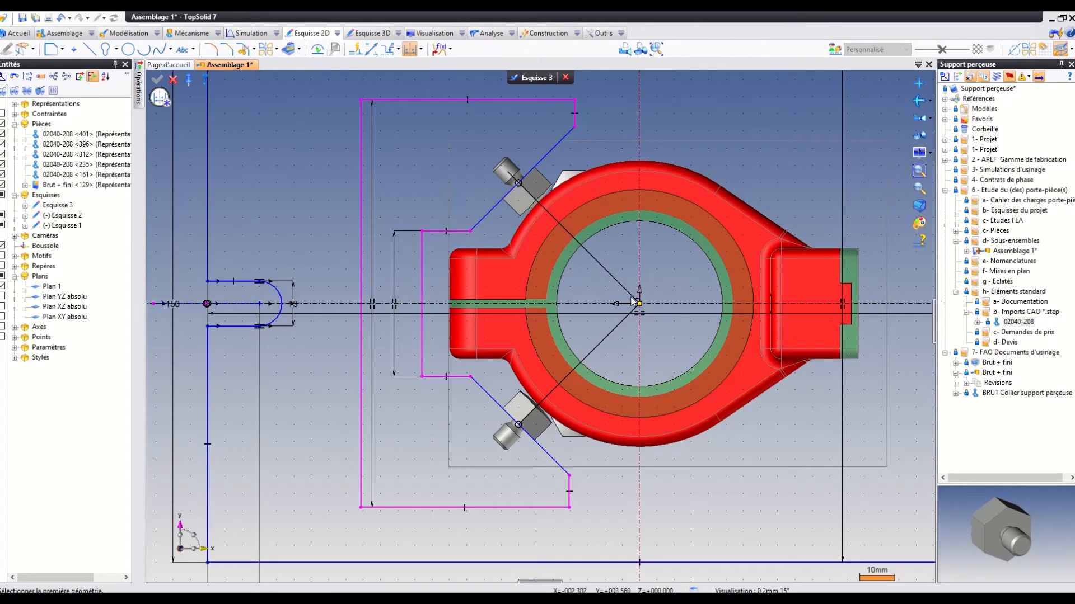
pyautogui.click(421, 50)
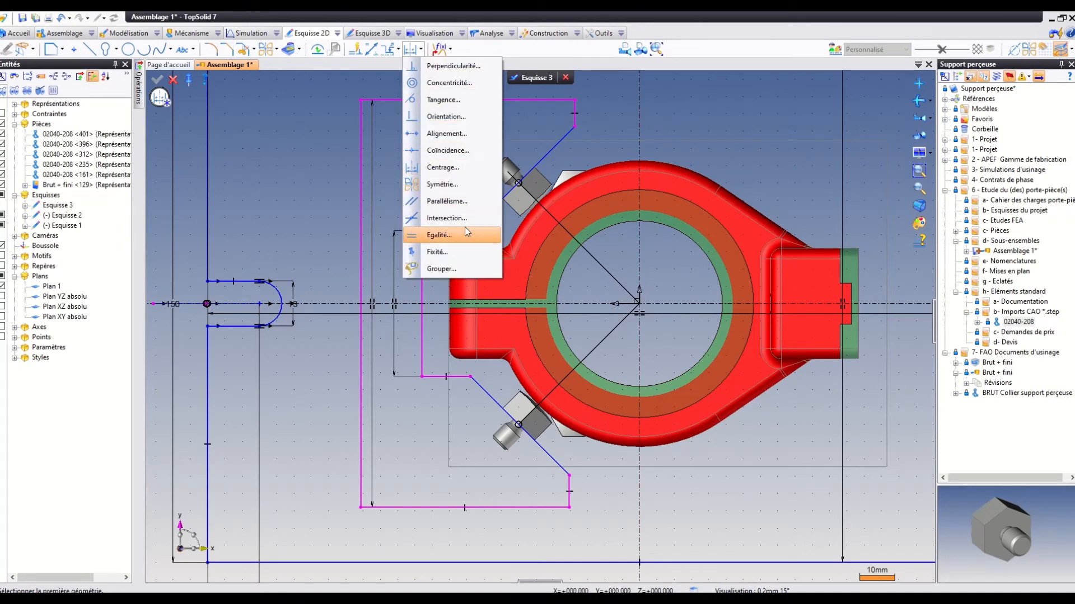
pyautogui.click(458, 241)
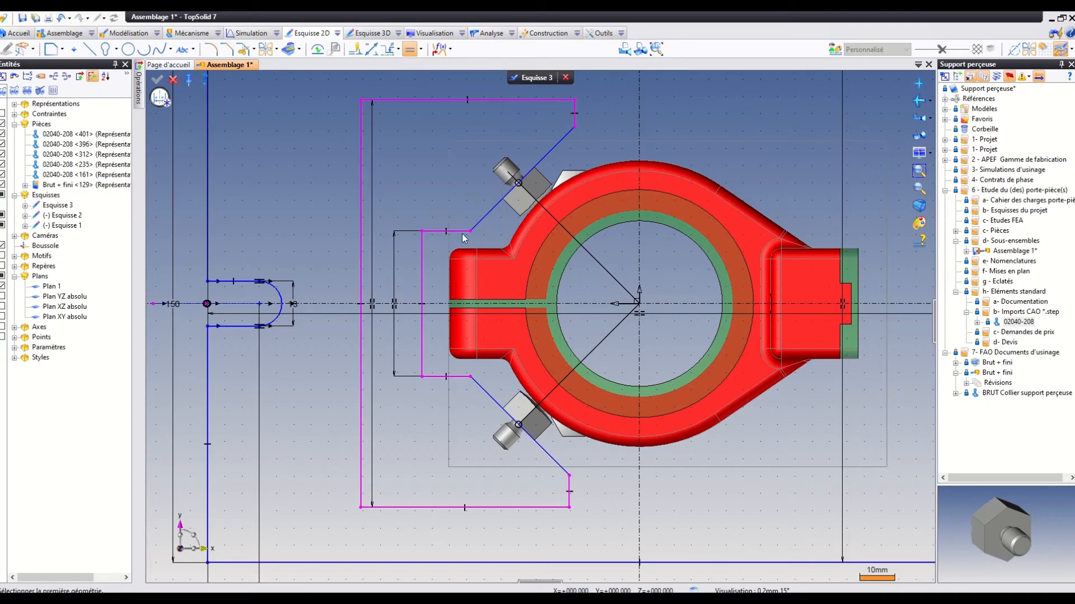
pyautogui.click(574, 118)
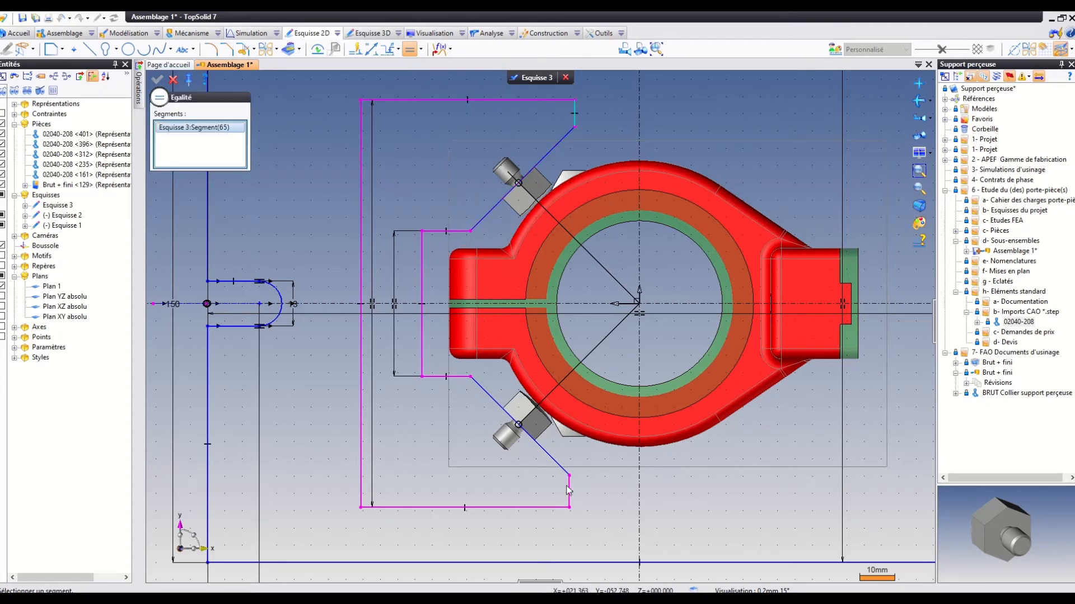
pyautogui.click(569, 491)
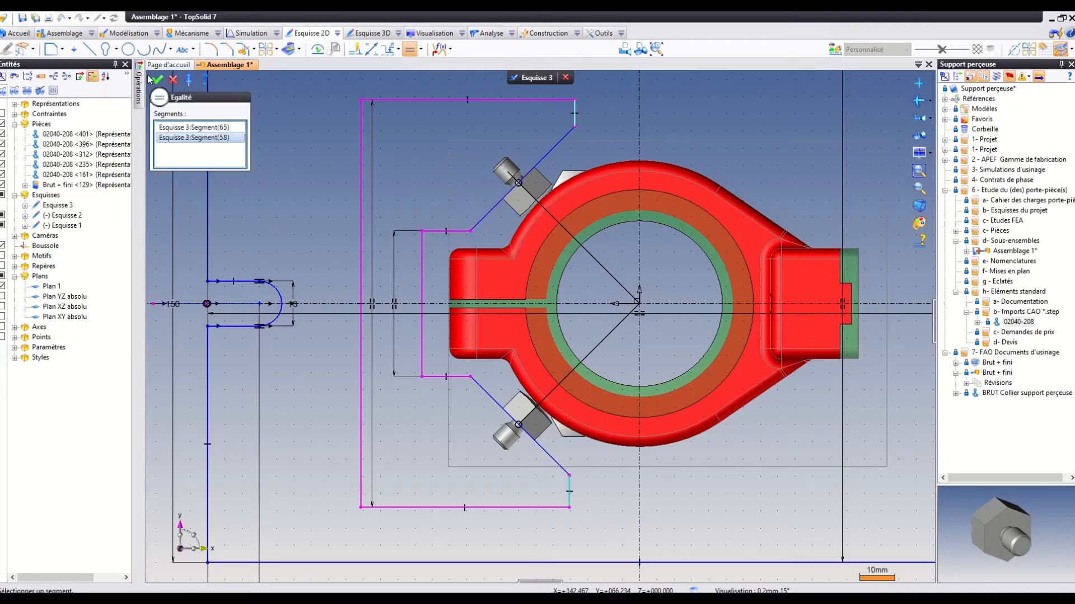
pyautogui.click(155, 79)
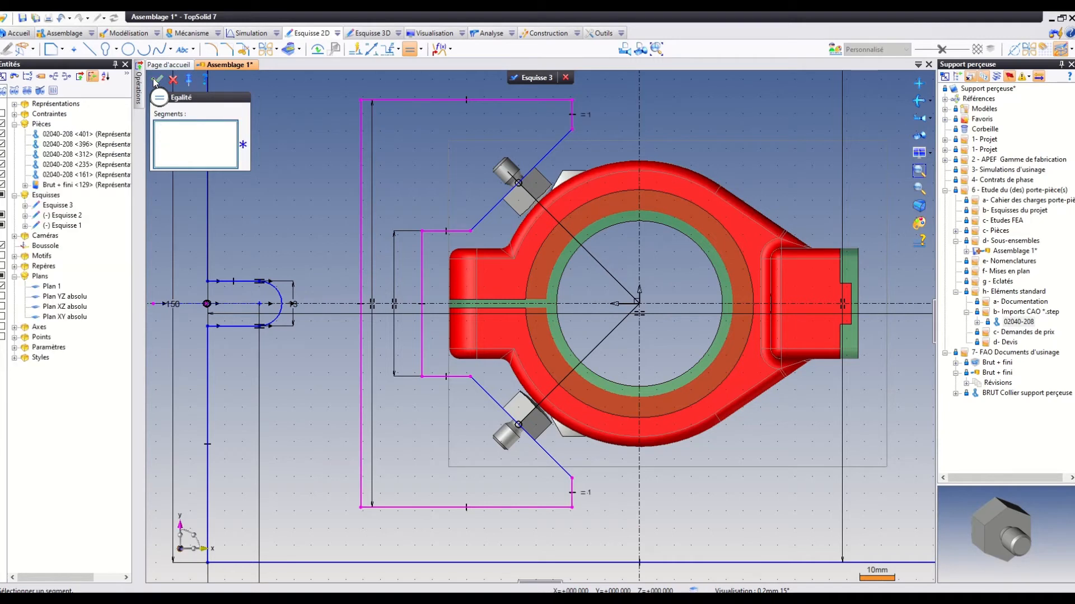
# Dimension the contour's overall height between its outermost horizontal edges and set it to 112 mm.
pyautogui.click(373, 51)
pyautogui.click(396, 101)
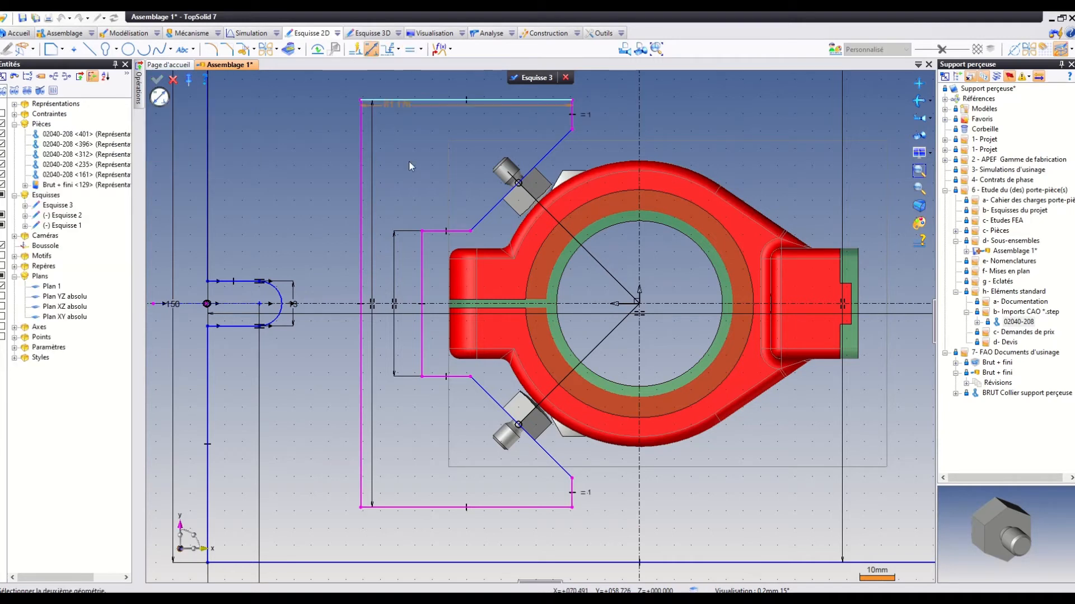
pyautogui.click(392, 507)
pyautogui.click(311, 406)
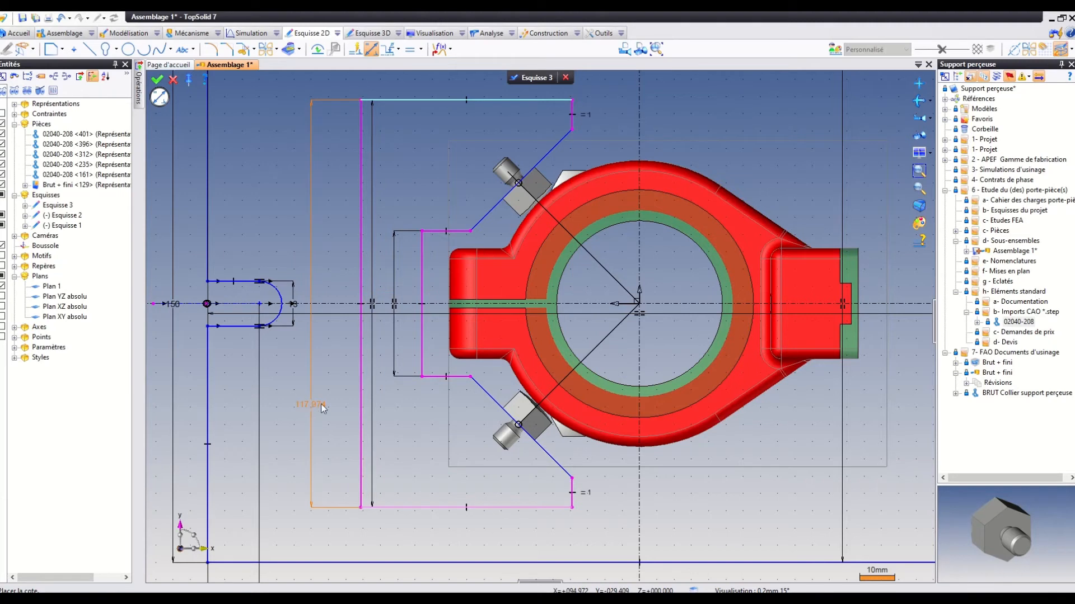
pyautogui.write('115')
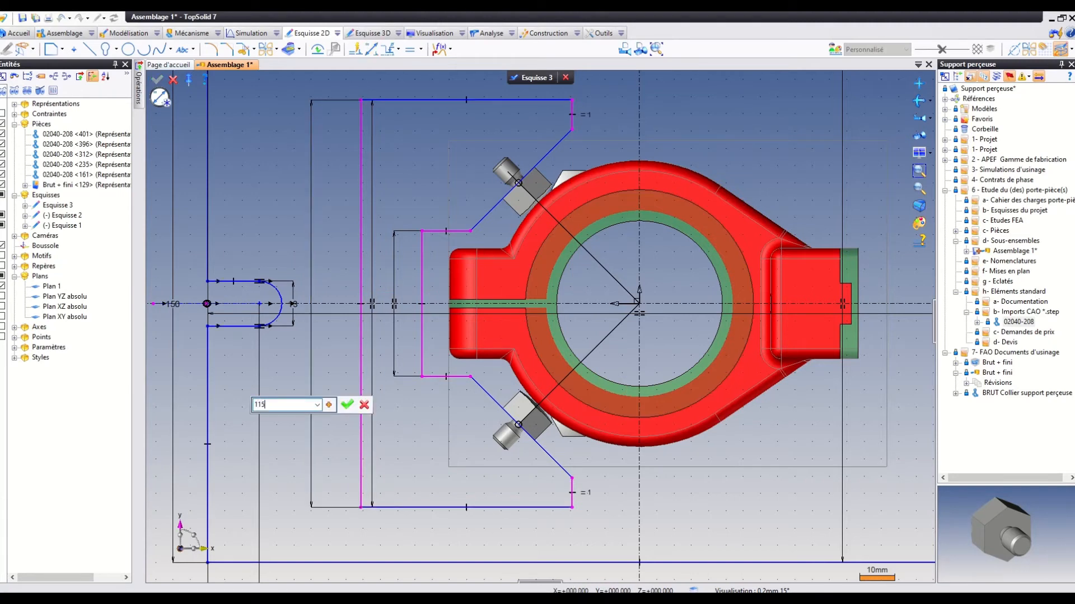
pyautogui.press('Return')
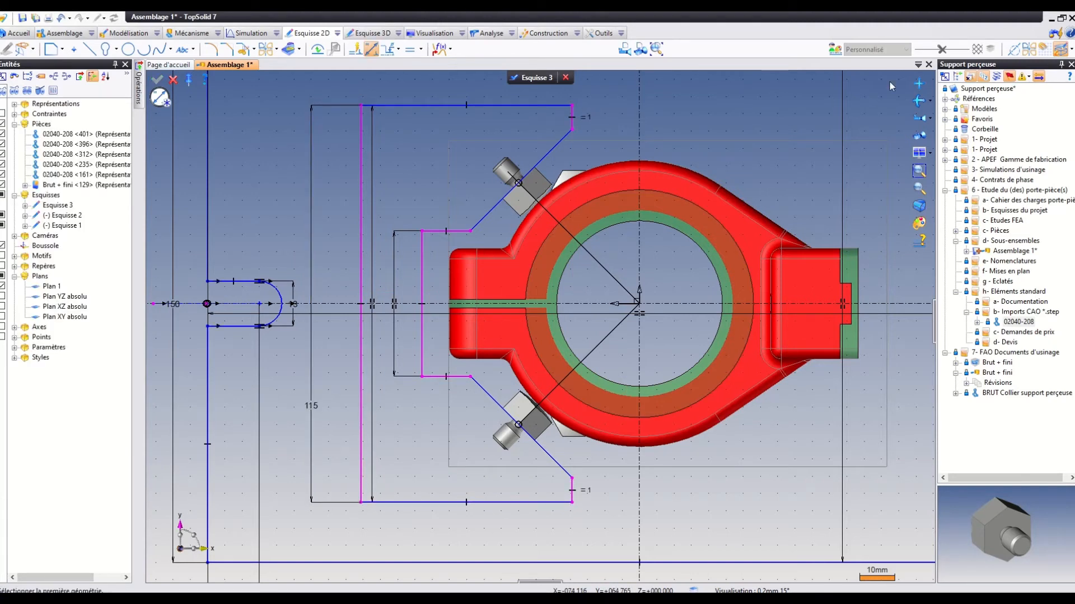
pyautogui.doubleClick(315, 407)
pyautogui.write('112')
pyautogui.press('Return')
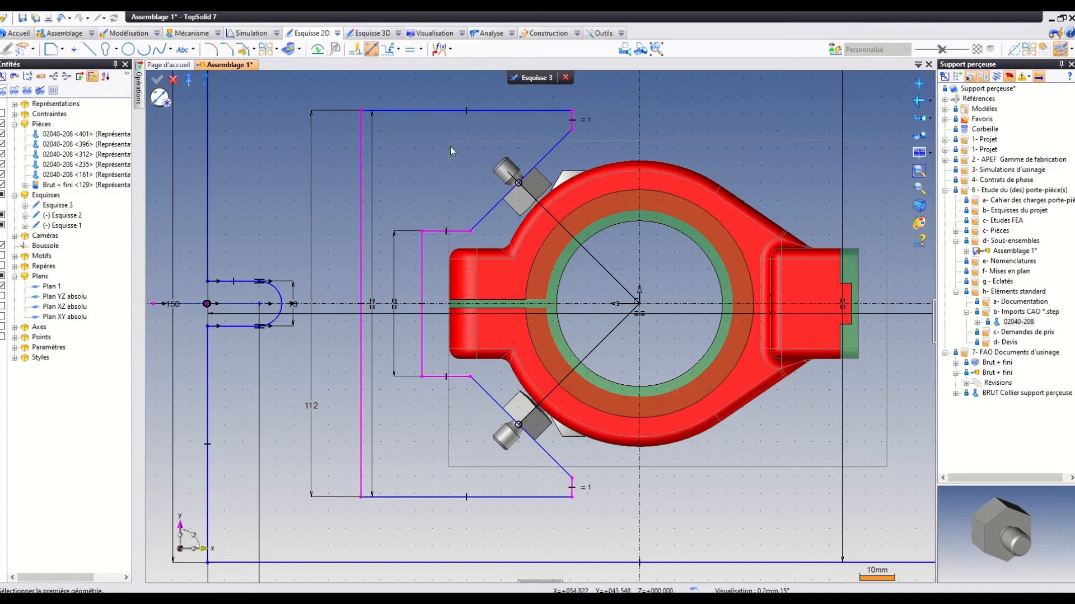
# Dimension the gap between the notch's vertical edge and the end face of the collar's split lug as 3 mm.
pyautogui.click(423, 274)
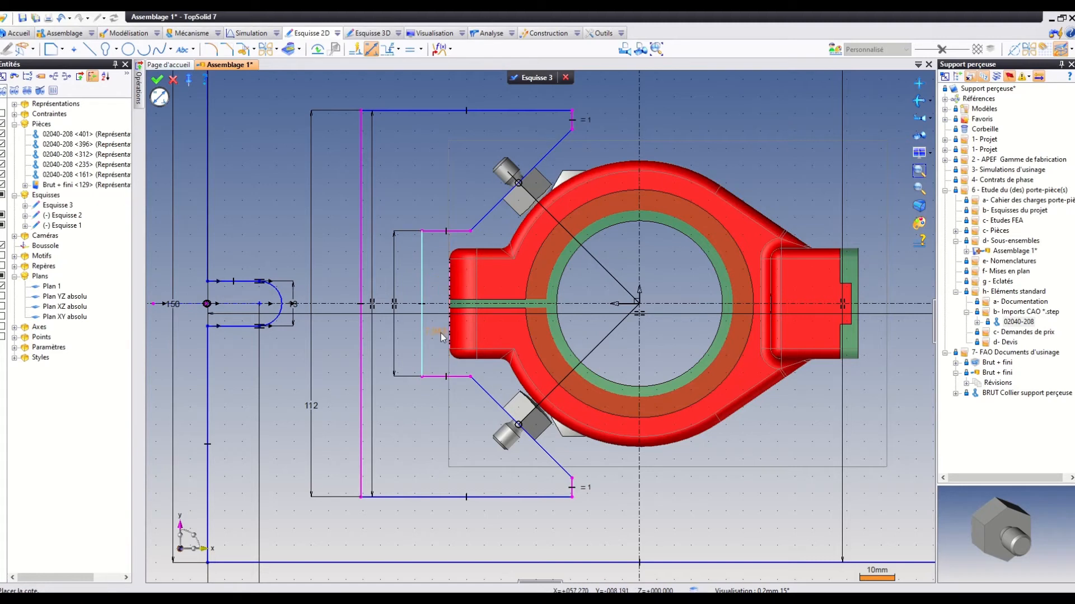
pyautogui.click(432, 353)
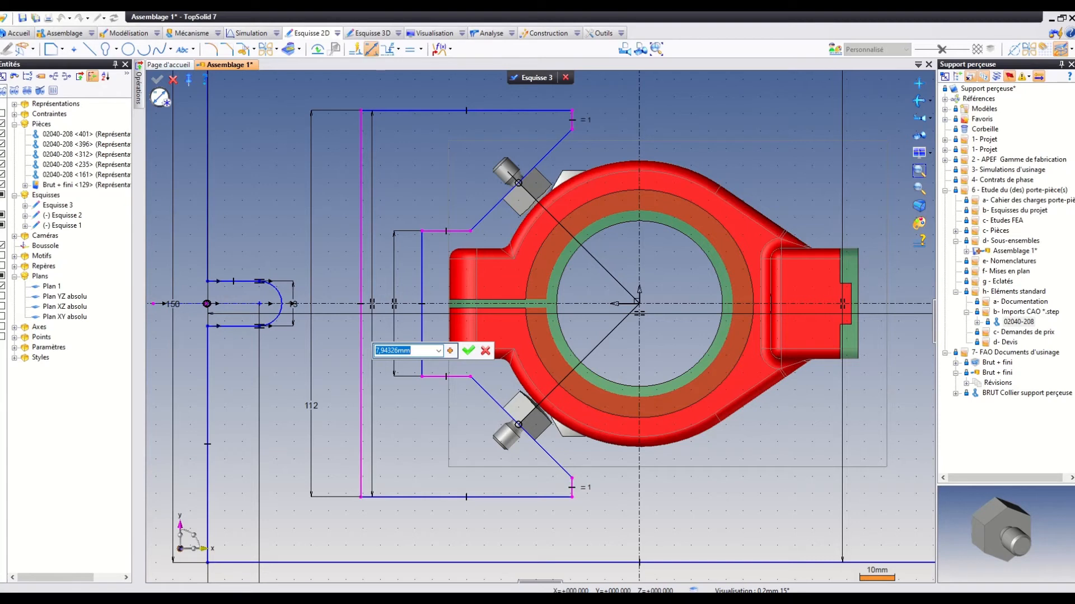
pyautogui.write('3')
pyautogui.press('Return')
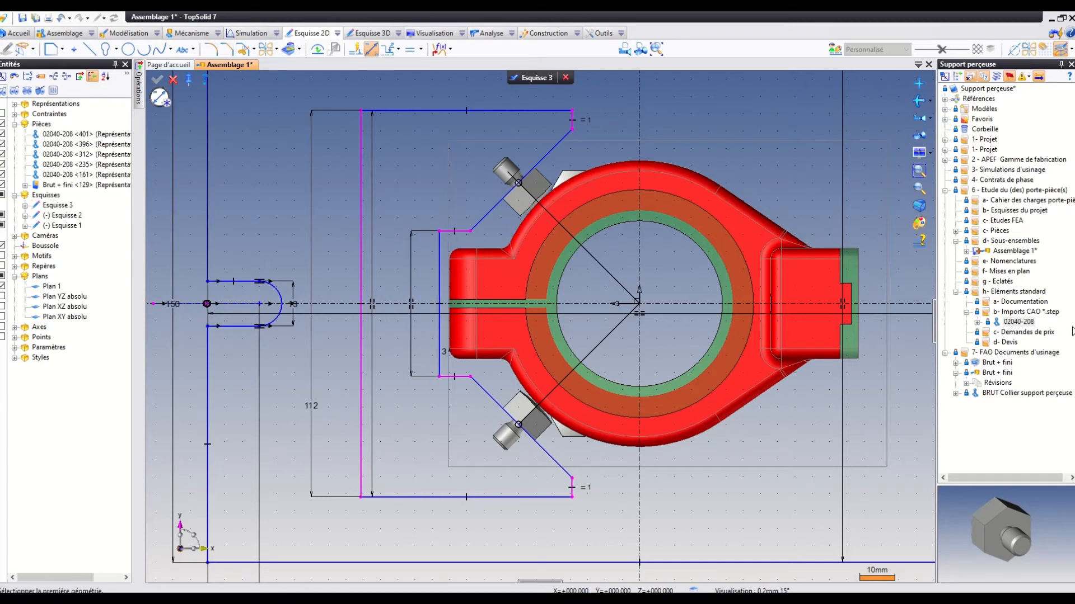
# Dimension the gap between the notch's upper horizontal edge and the upper side of the collar's split lug as 3 mm.
pyautogui.click(463, 231)
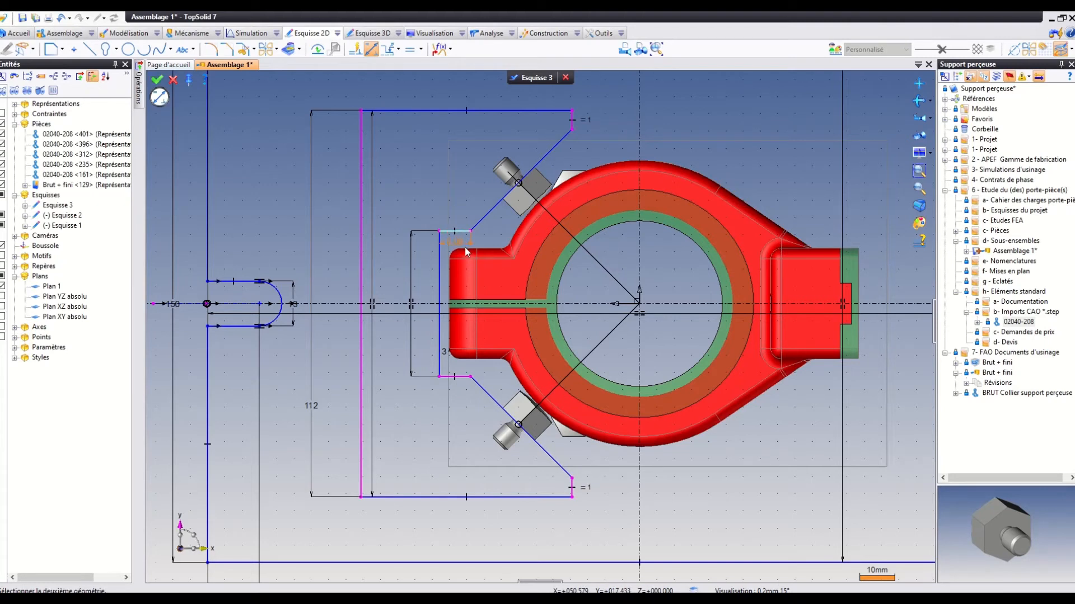
pyautogui.click(466, 253)
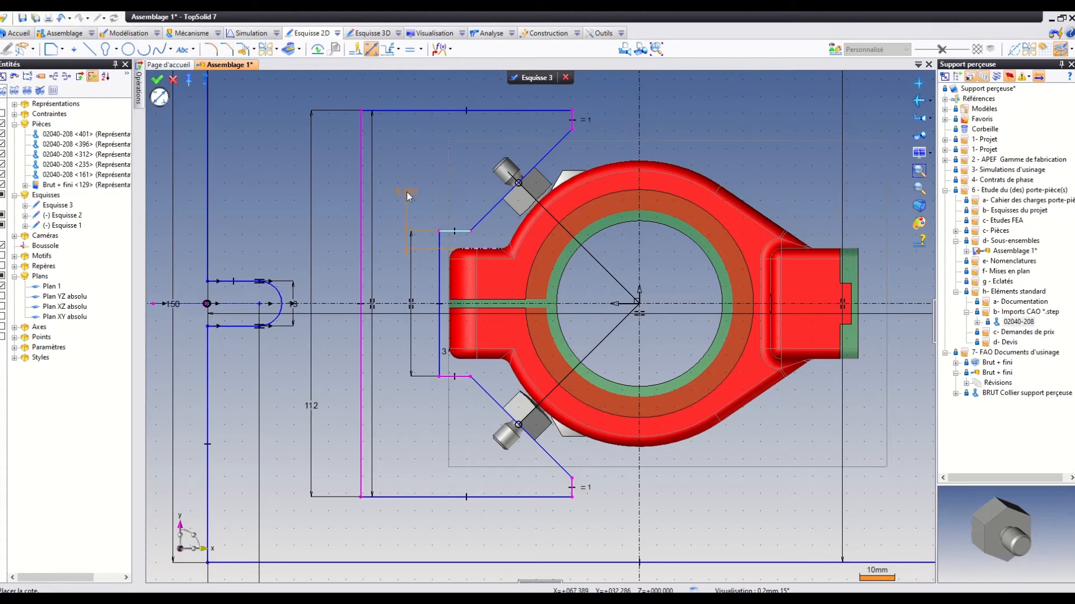
pyautogui.click(406, 192)
pyautogui.write('3')
pyautogui.press('Return')
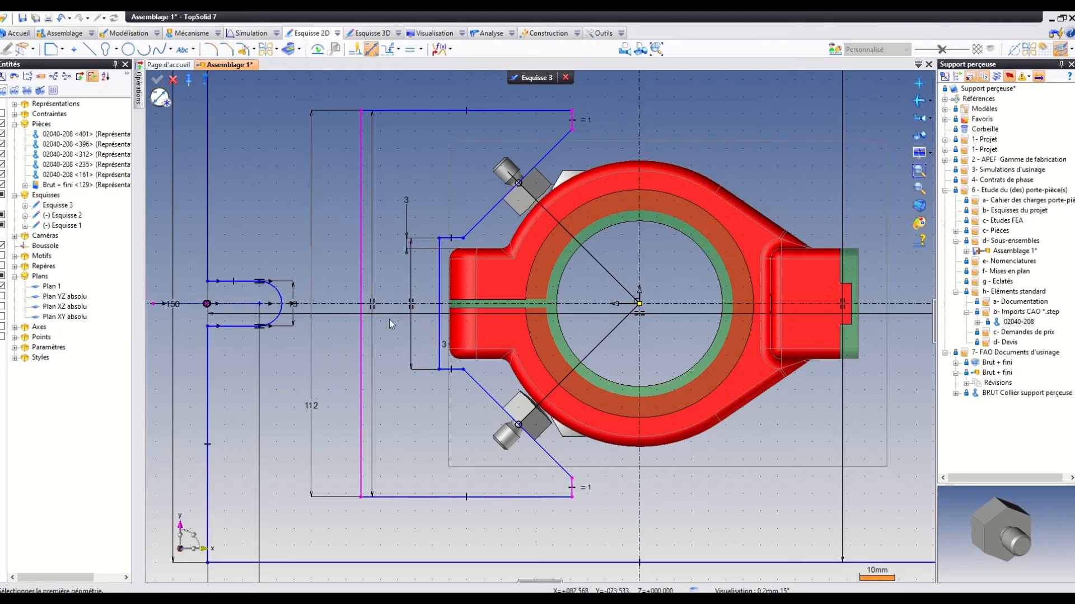
# Dimension the contour's overall width from its long vertical edge to the upper short vertical edge as 60 mm.
pyautogui.click(360, 146)
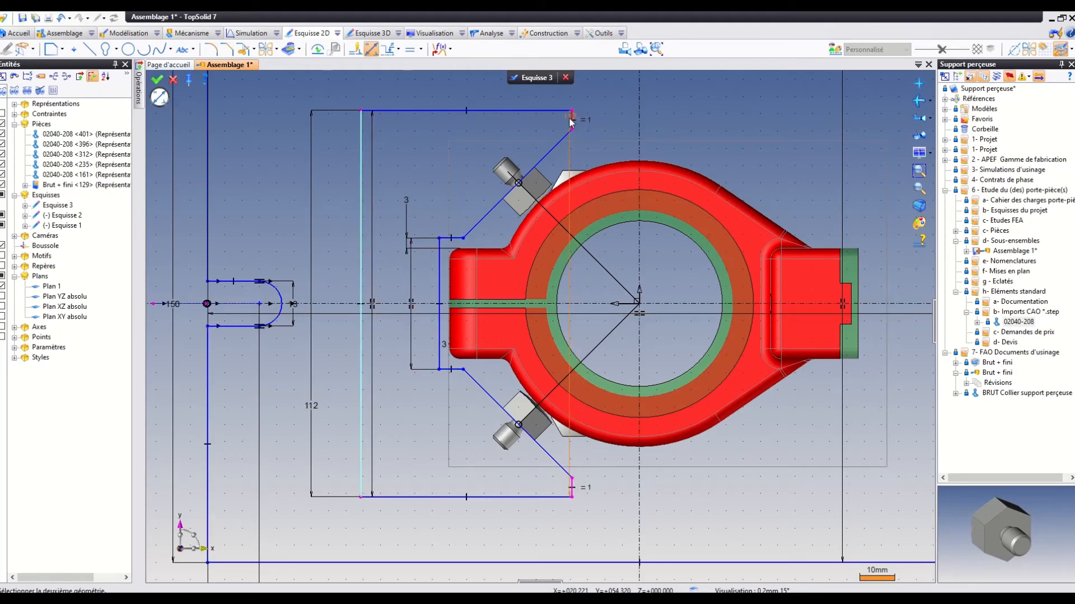
pyautogui.click(572, 130)
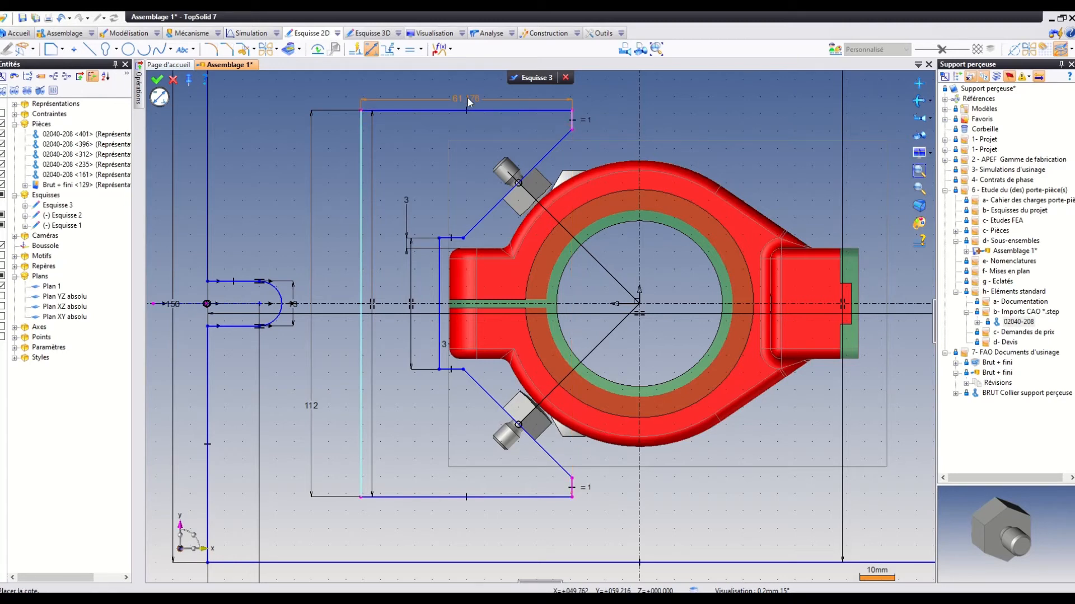
pyautogui.click(469, 91)
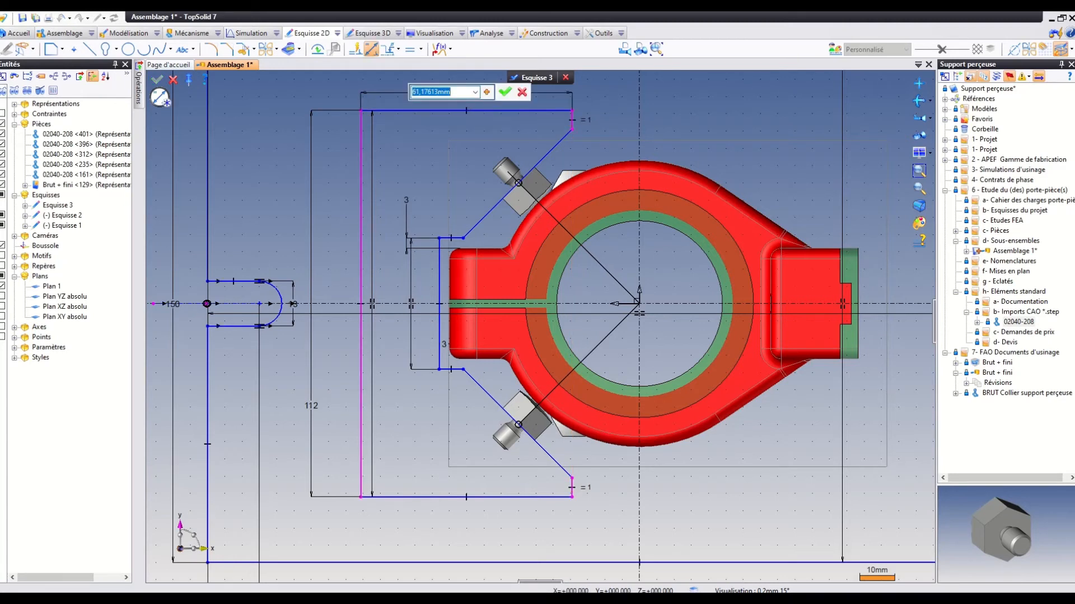
pyautogui.write('60')
pyautogui.press('Return')
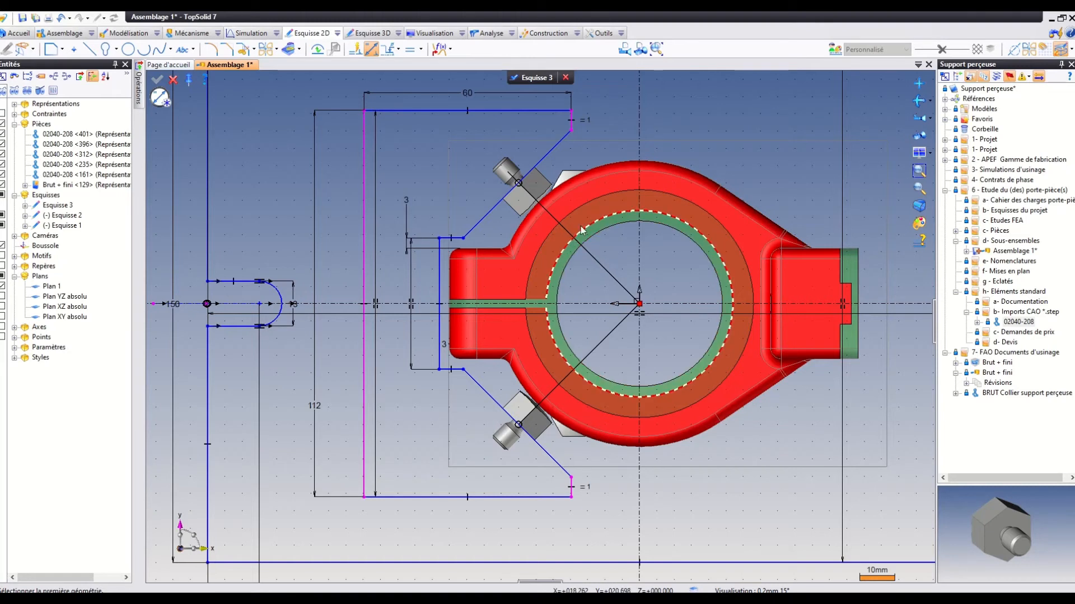
# Shift the contour's outer edges away from the collar's bore and set the contour's overall height to 110 mm.
pyautogui.moveTo(572, 131)
pyautogui.mouseDown()
pyautogui.moveTo(527, 139)
pyautogui.moveTo(542, 142)
pyautogui.mouseUp()
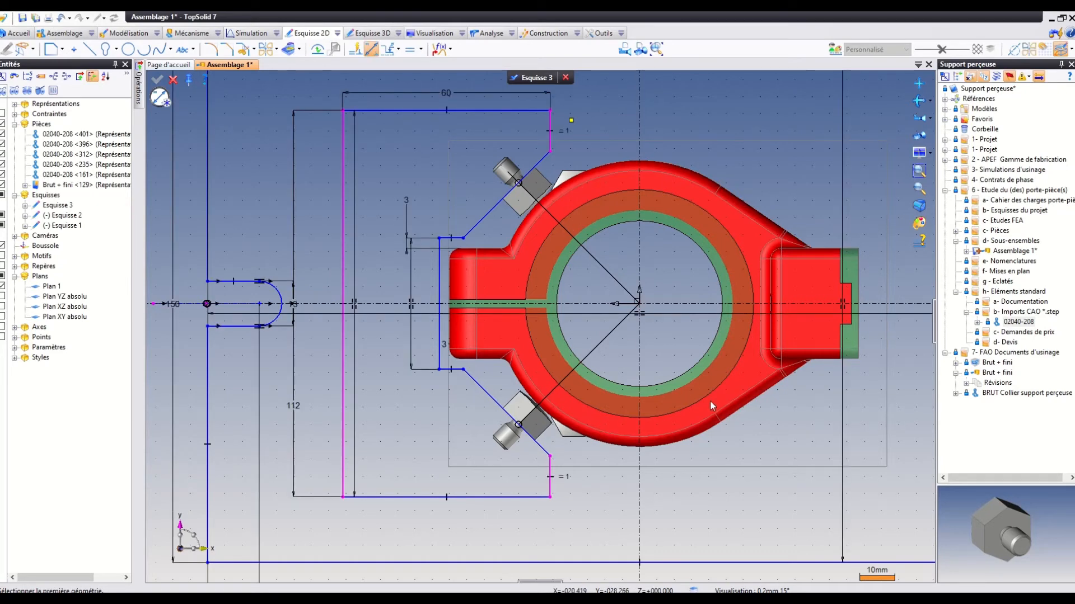
pyautogui.doubleClick(293, 406)
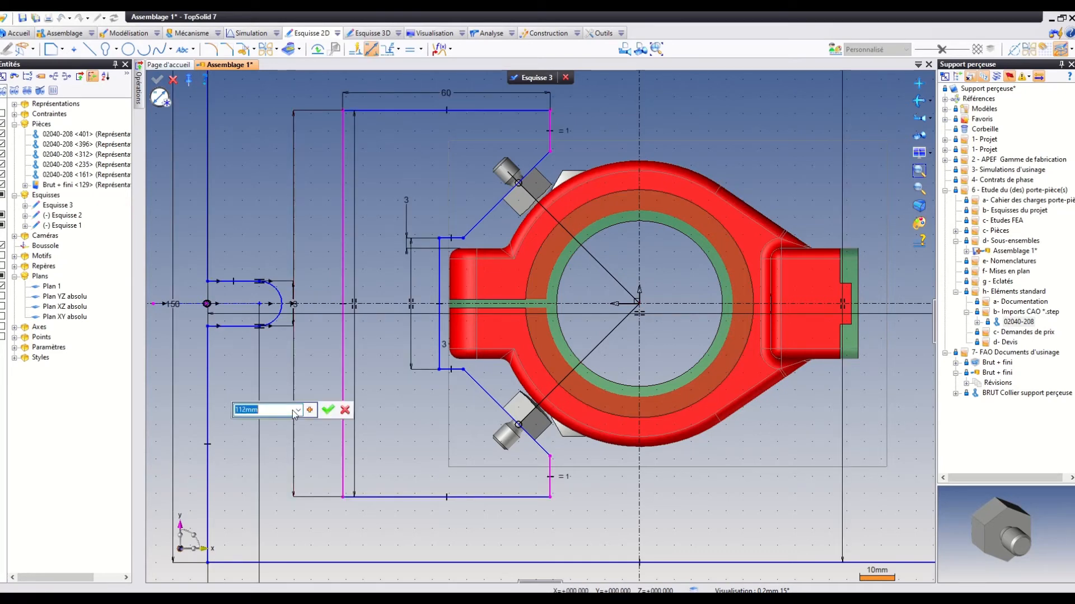
pyautogui.write('110')
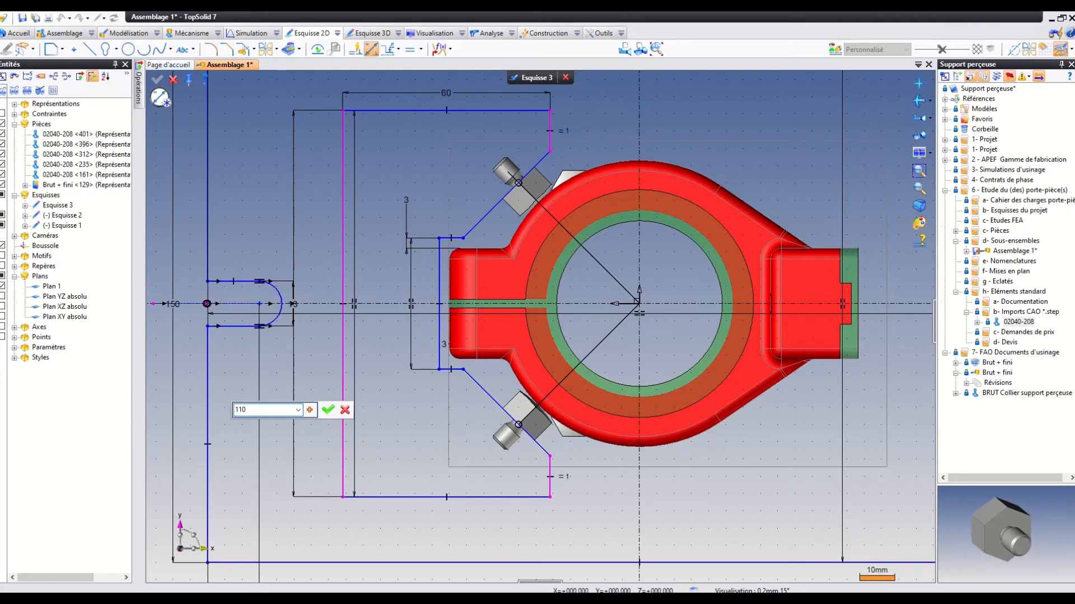
pyautogui.press('Return')
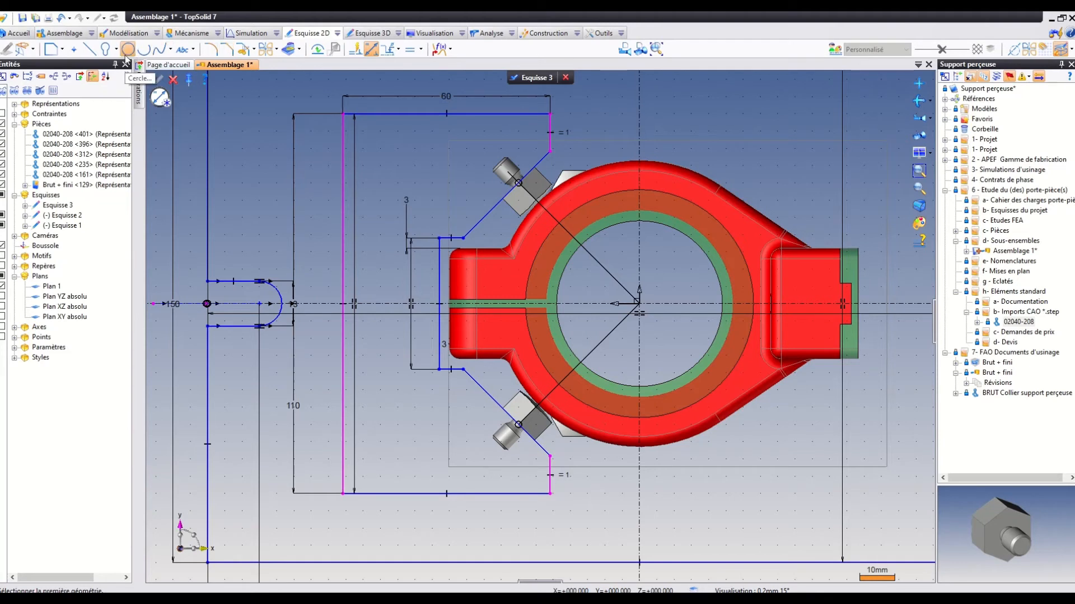
# Place two vertically aligned sketch points inside the contour at about X 61, Y 40 and X 61, Y -34.
pyautogui.click(73, 50)
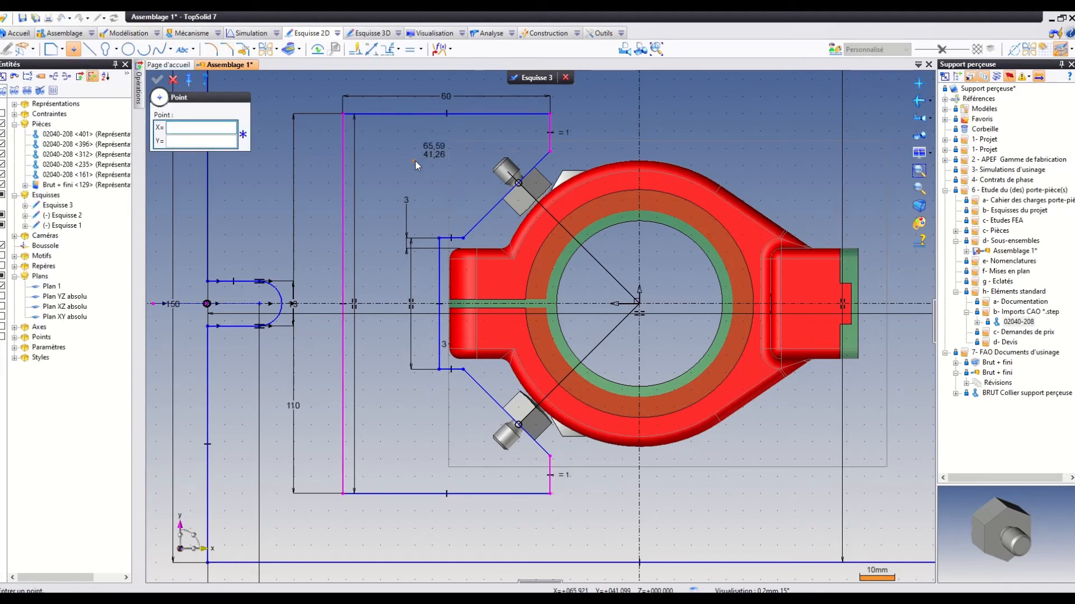
pyautogui.click(429, 167)
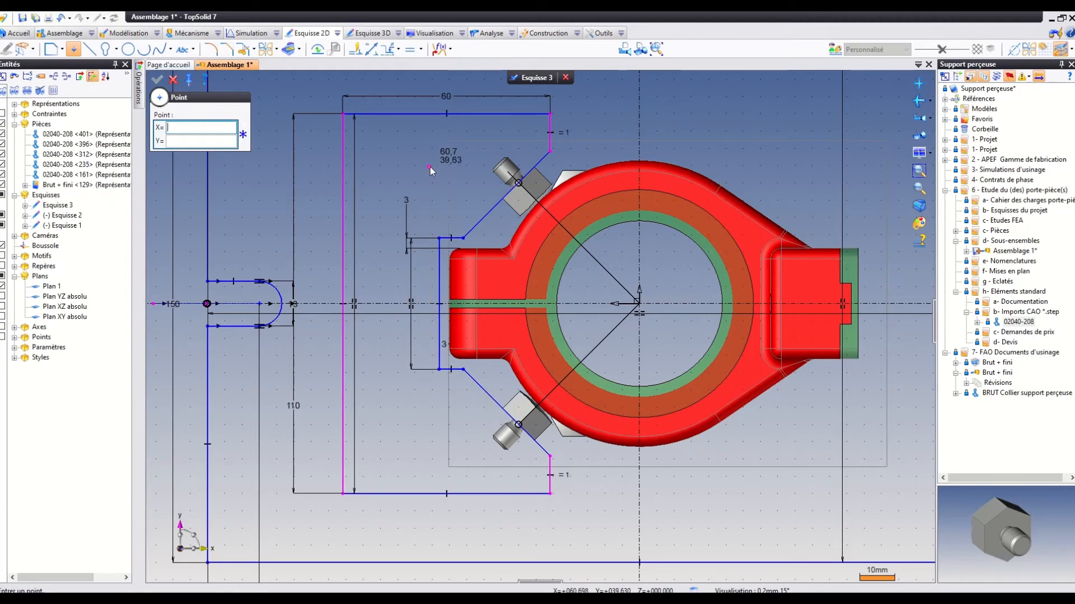
pyautogui.click(429, 422)
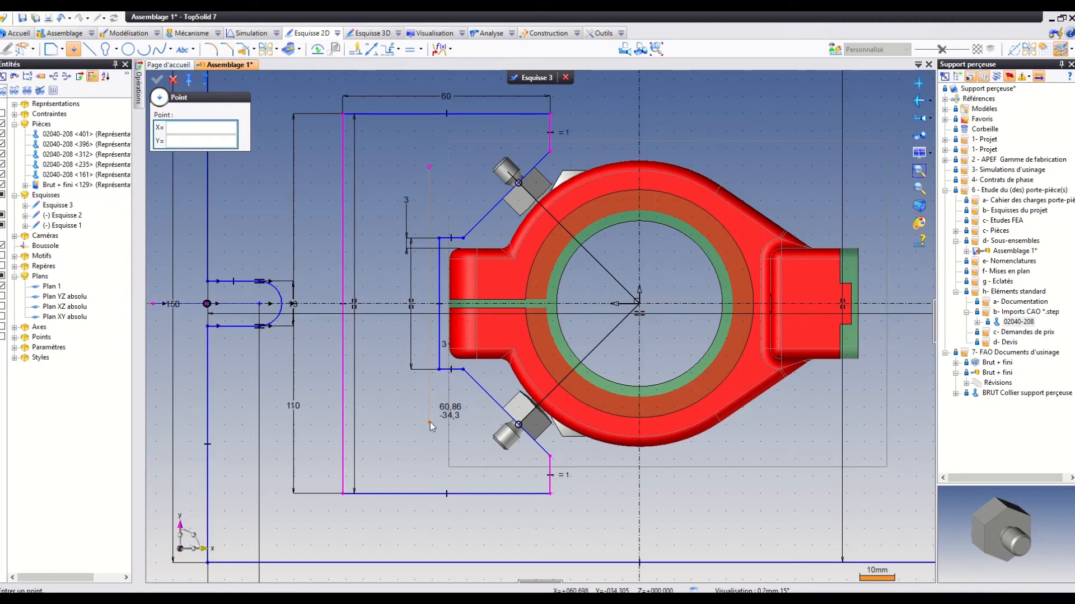
pyautogui.click(158, 83)
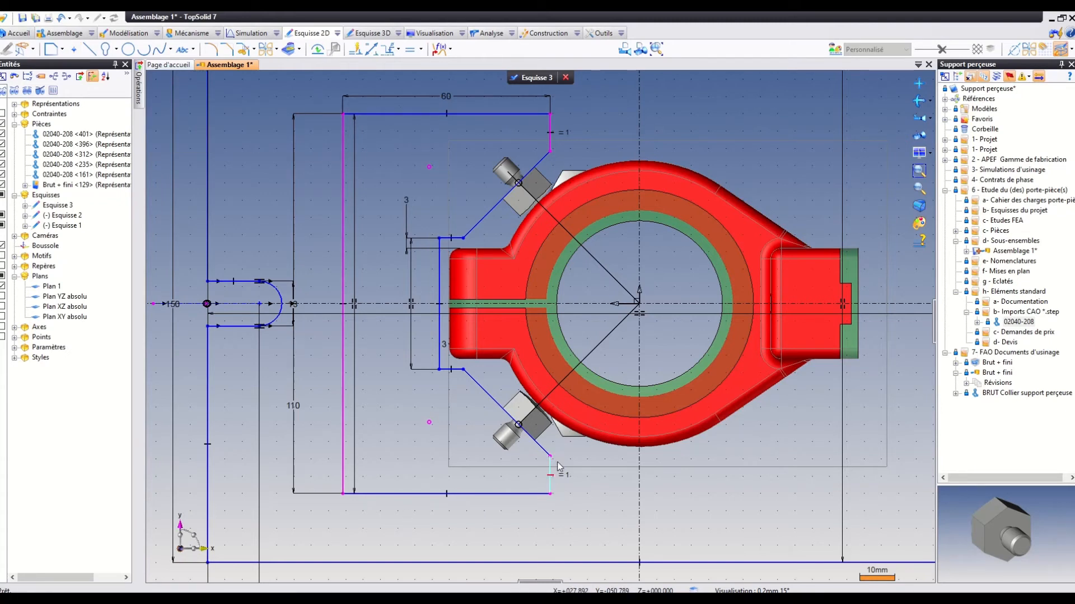
# Dimension the vertical distance between the two sketch points as 70 mm.
pyautogui.click(369, 51)
pyautogui.click(429, 167)
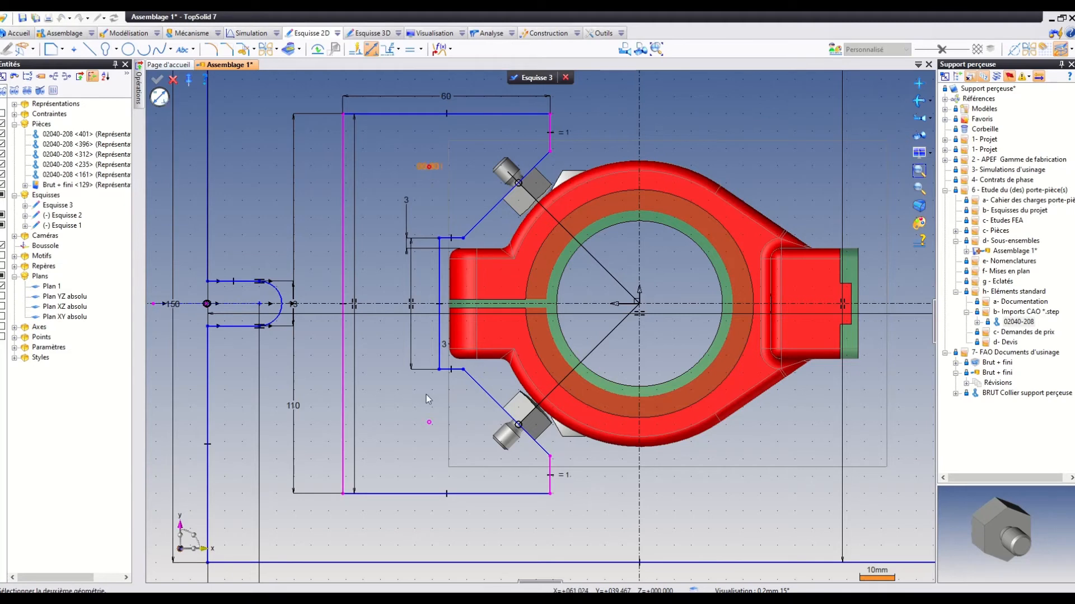
pyautogui.click(429, 423)
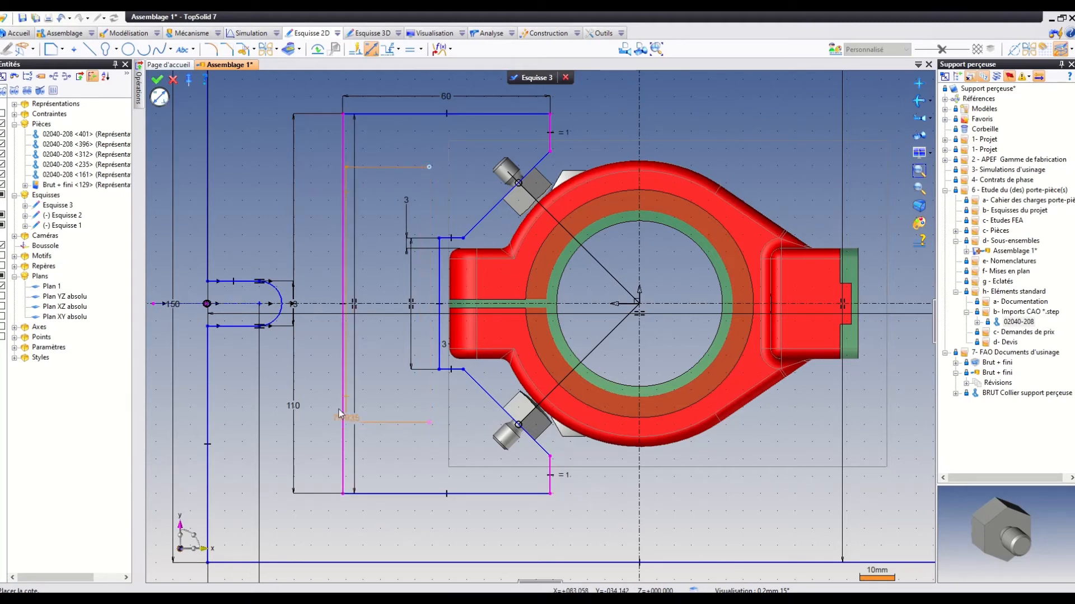
pyautogui.click(312, 361)
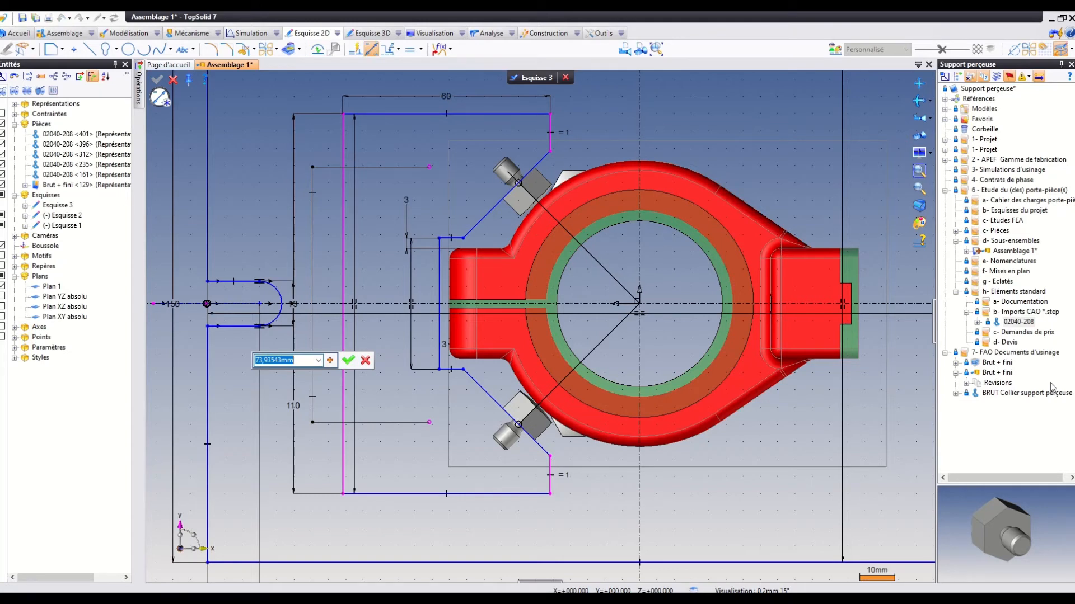
pyautogui.write('70')
pyautogui.press('Return')
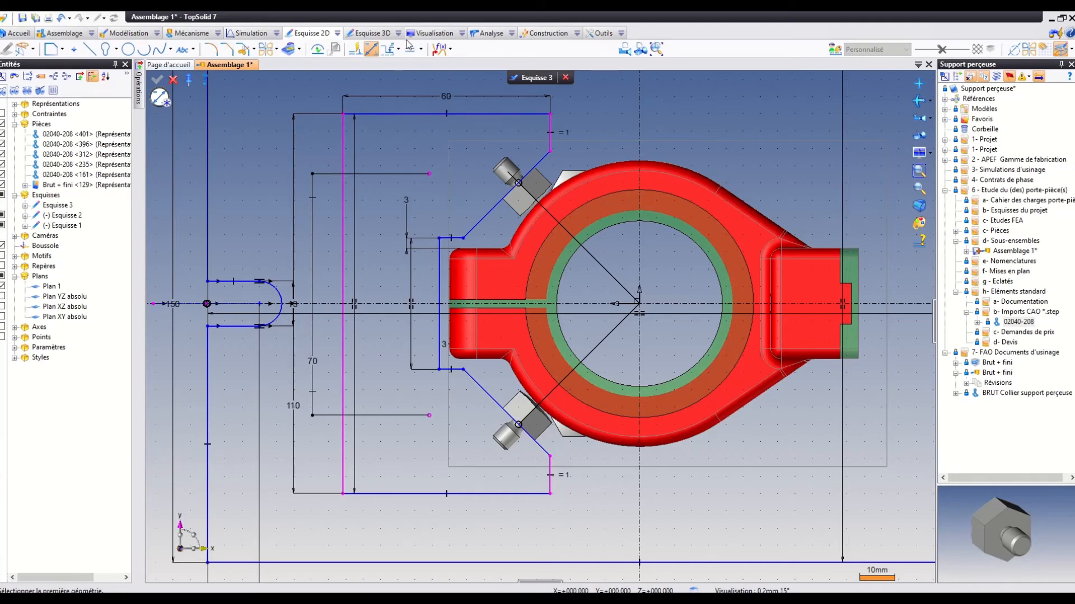
# Make the two sketch points inside the contour symmetric about the horizontal centre axis.
pyautogui.click(424, 51)
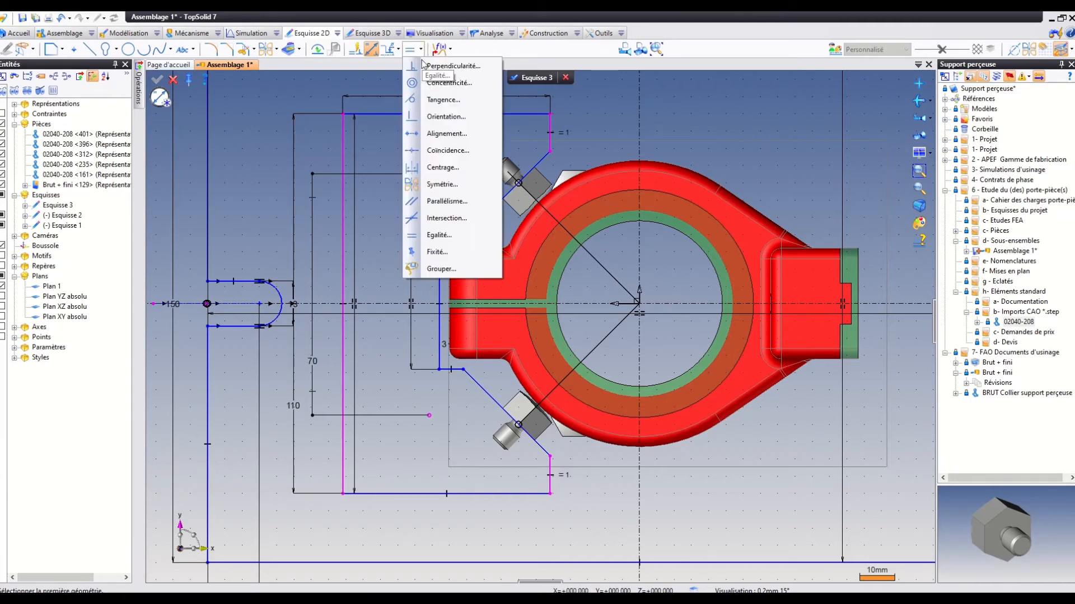
pyautogui.click(439, 186)
pyautogui.click(430, 174)
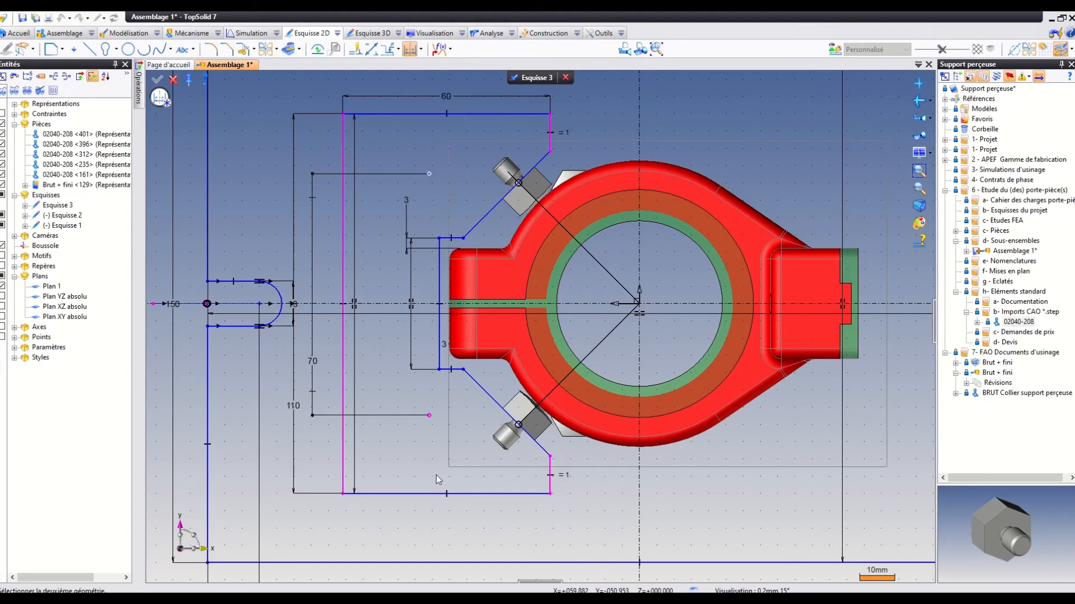
pyautogui.click(429, 417)
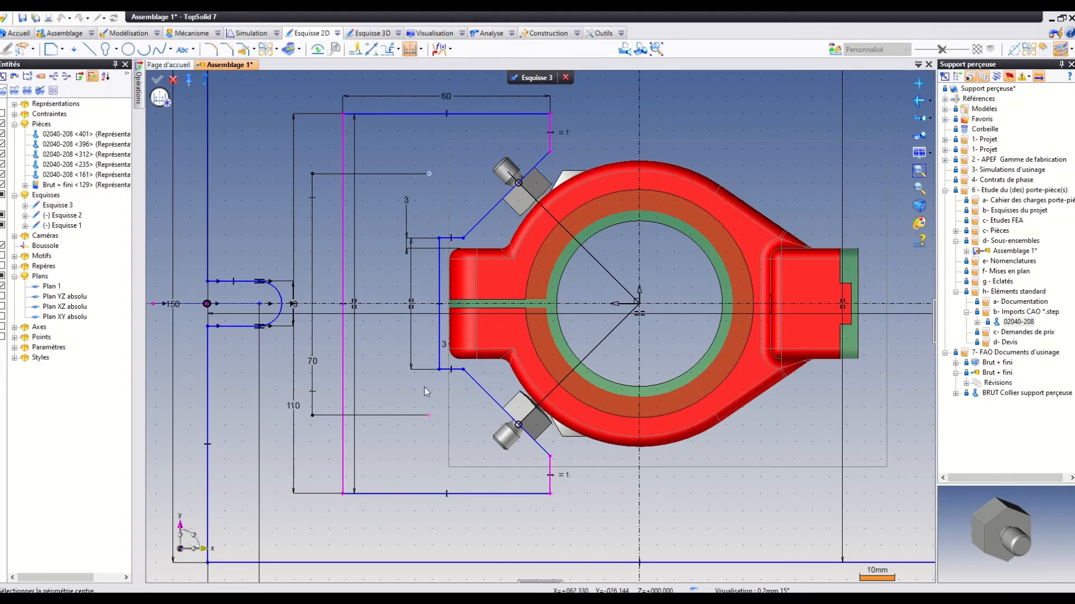
pyautogui.click(428, 304)
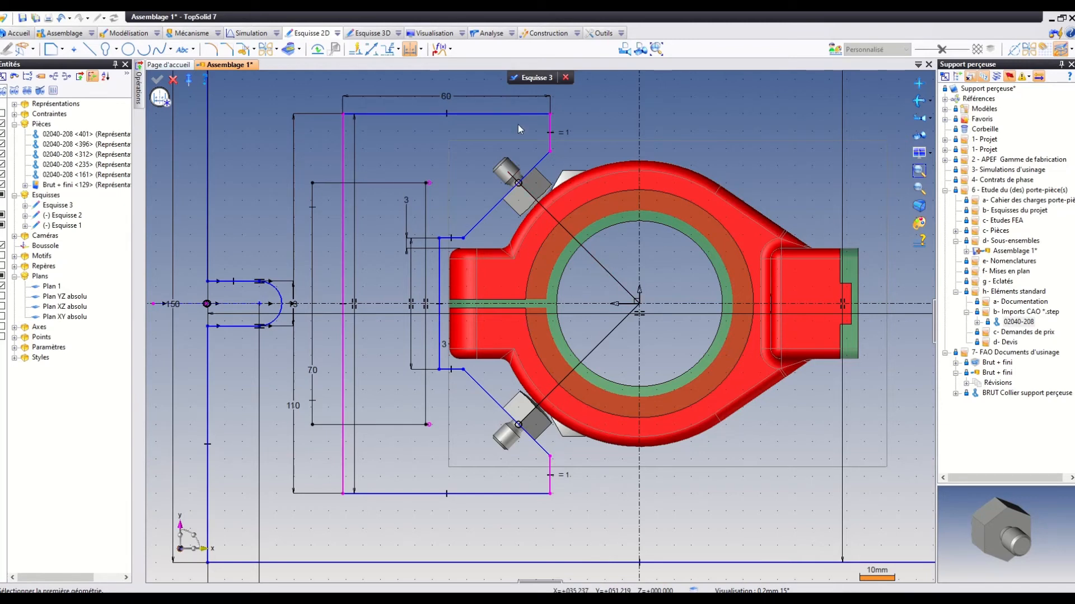
# Dimension the horizontal distance from the contour's long vertical edge to the upper sketch point as 25 mm.
pyautogui.click(370, 50)
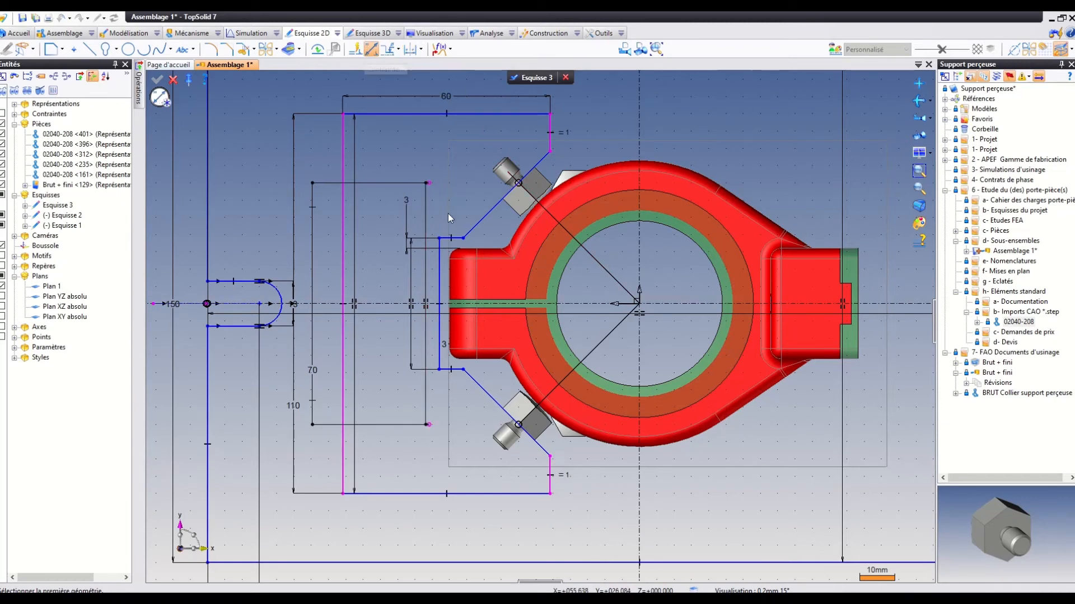
pyautogui.click(429, 183)
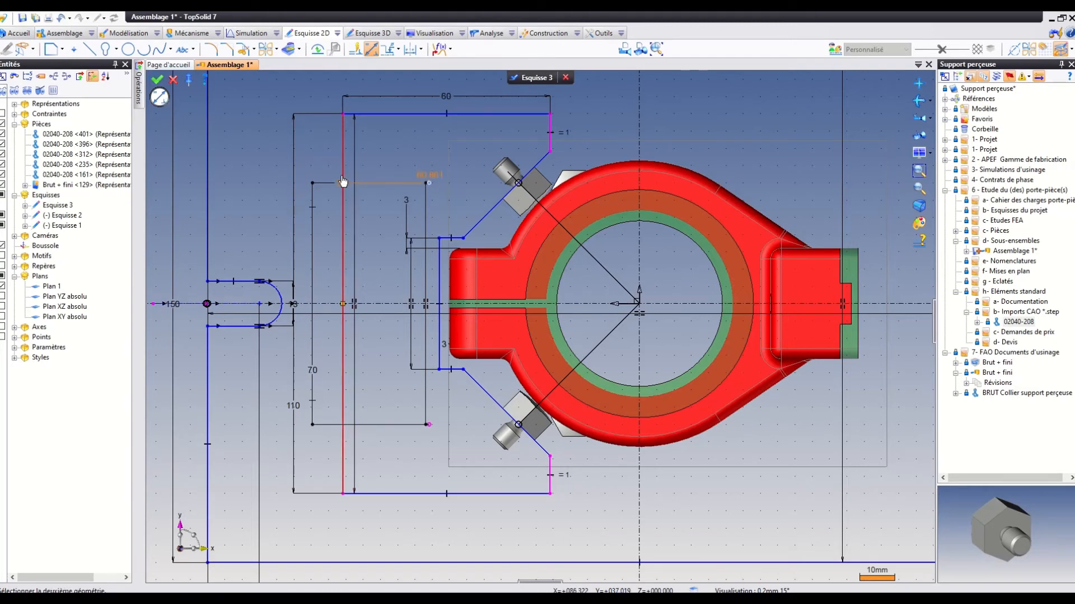
pyautogui.click(343, 182)
pyautogui.click(392, 150)
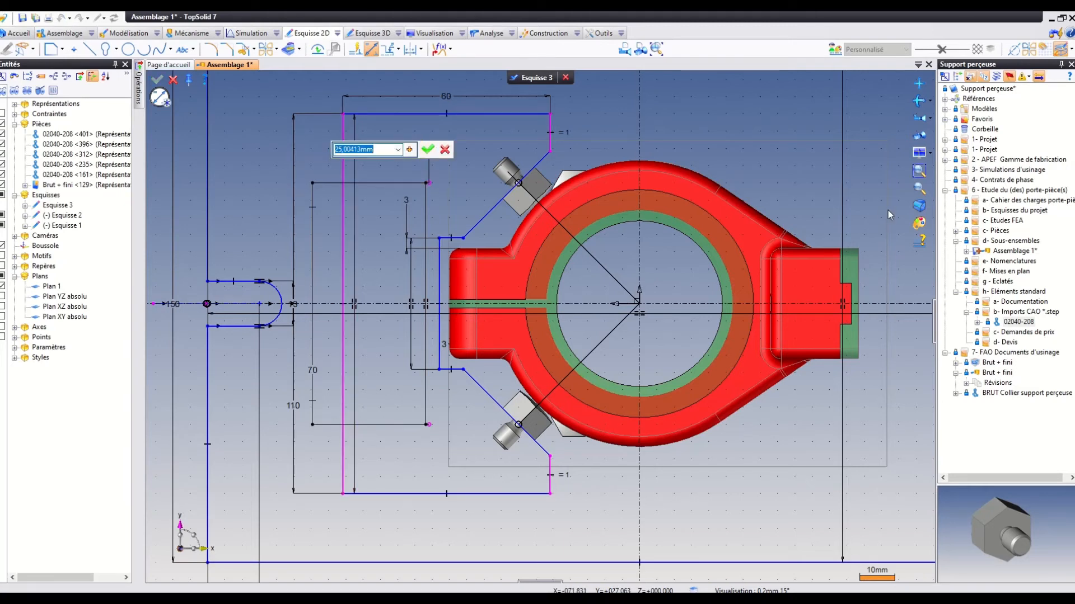
pyautogui.write('30')
pyautogui.press('BackSpace')
pyautogui.press('BackSpace')
pyautogui.write('25')
pyautogui.click(428, 149)
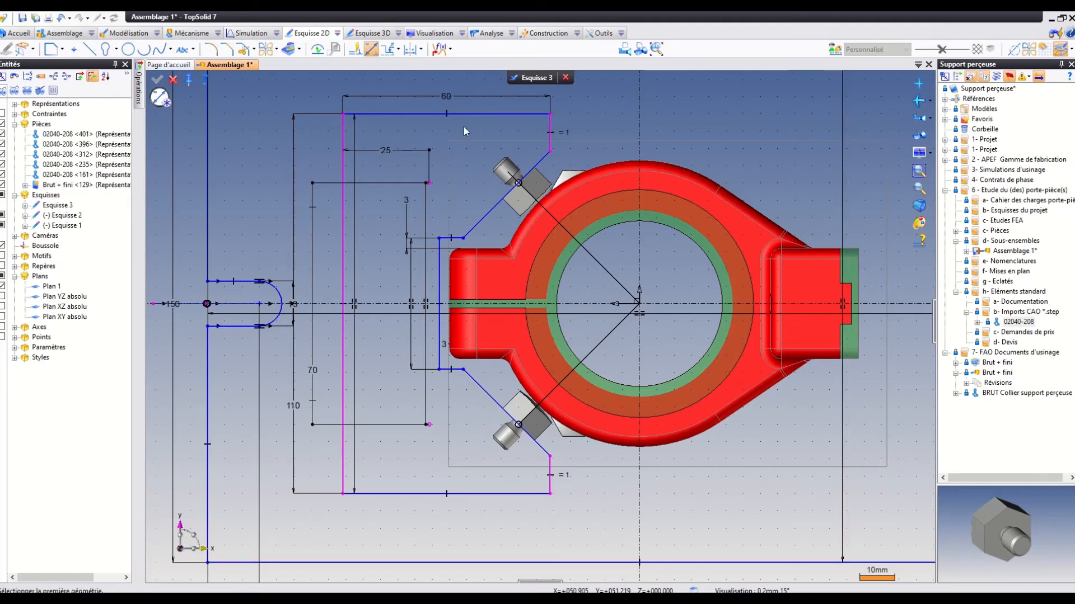
# Set the vertical distance between the two sketch points to 80 mm.
pyautogui.click(312, 371)
pyautogui.write('80')
pyautogui.press('Return')
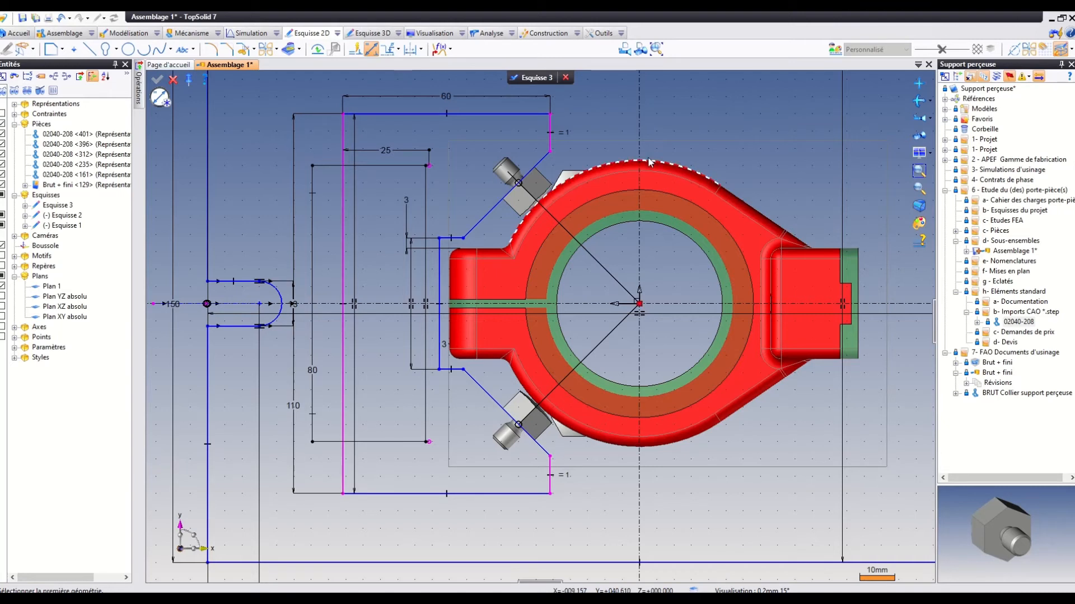
# Dimension the distance from the contour's upper short vertical edge to the vertical centre axis as 28 mm.
pyautogui.click(551, 150)
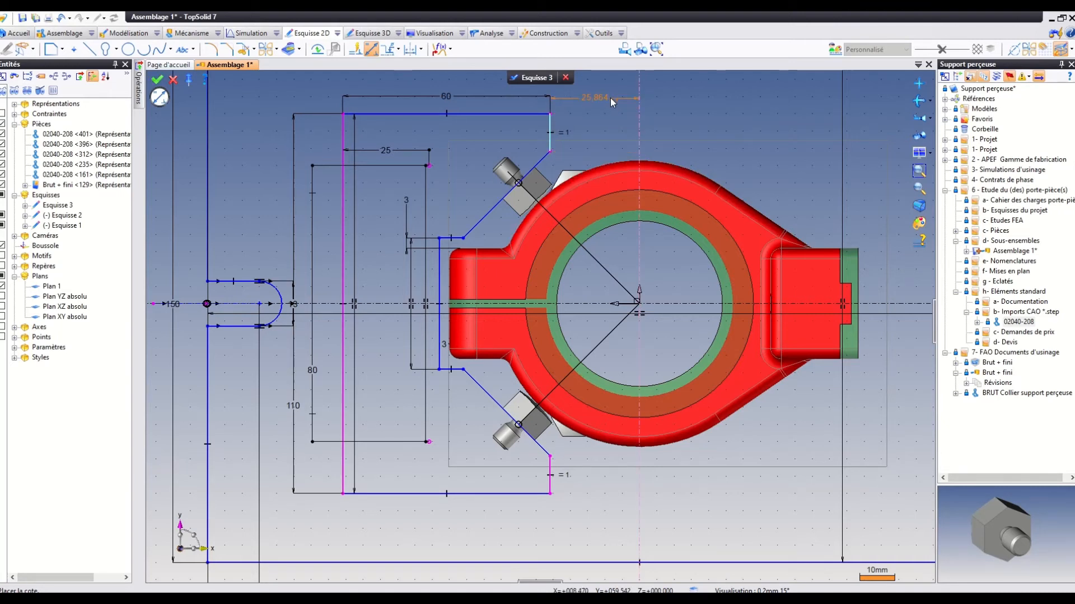
pyautogui.click(609, 95)
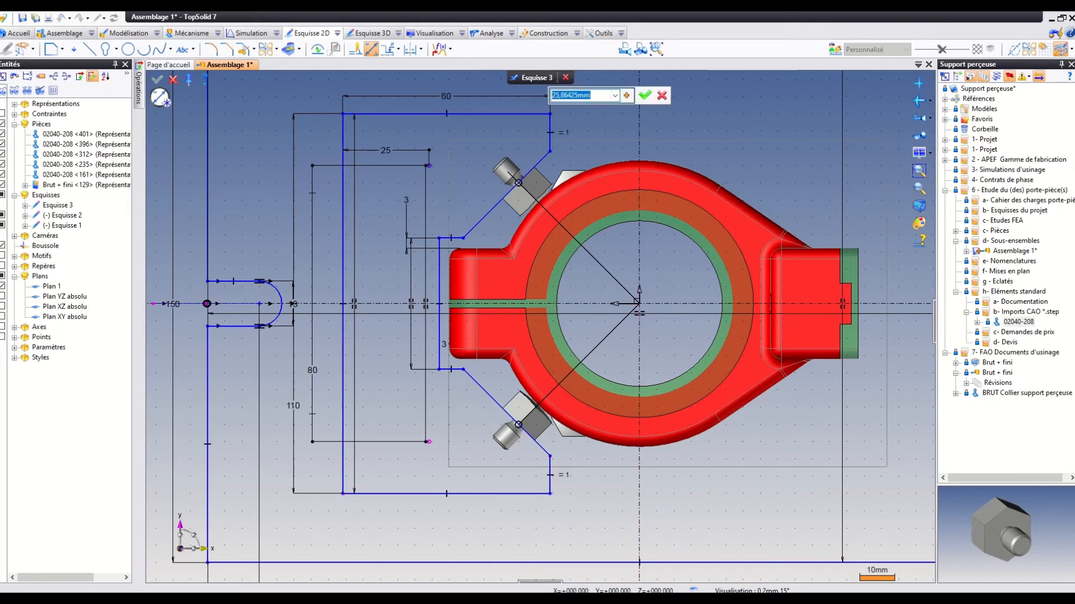
pyautogui.write('28')
pyautogui.press('Return')
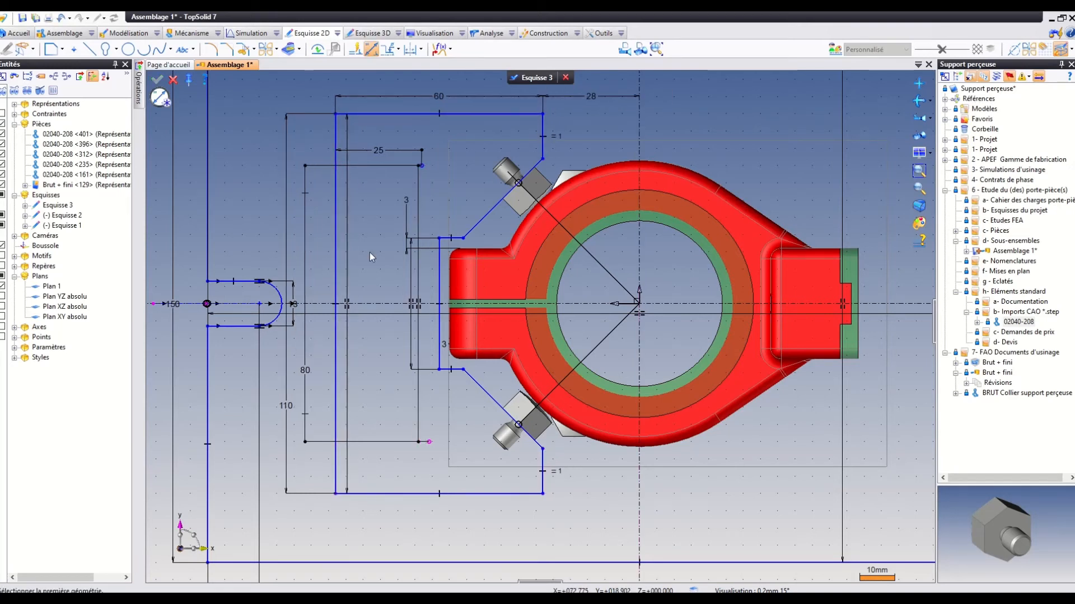
# Set the contour's overall height to 100 mm and the vertical distance between the two sketch points to 70 mm.
pyautogui.click(290, 411)
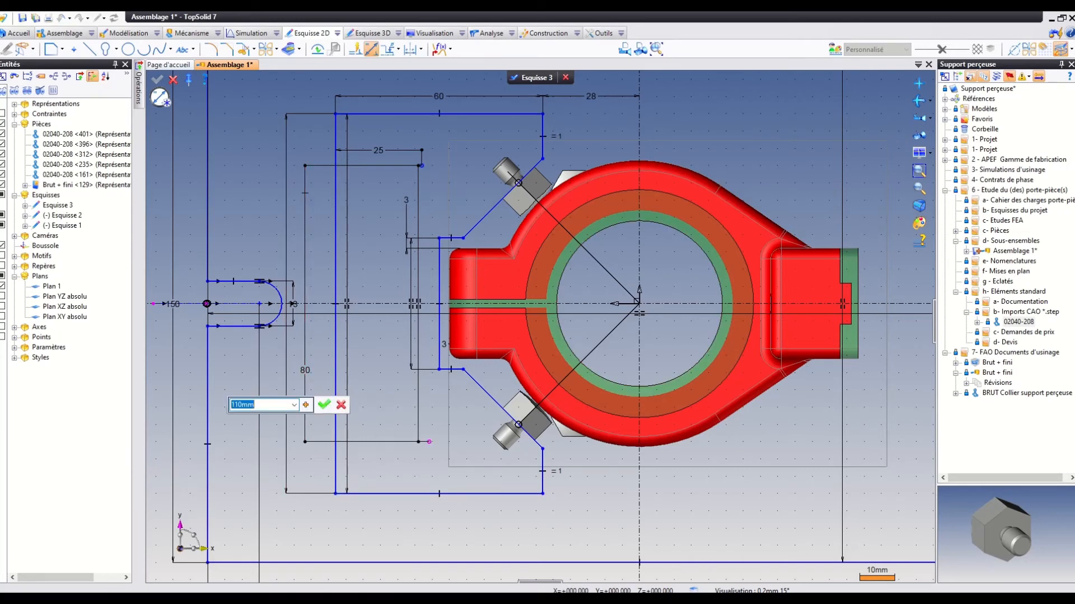
pyautogui.write('100')
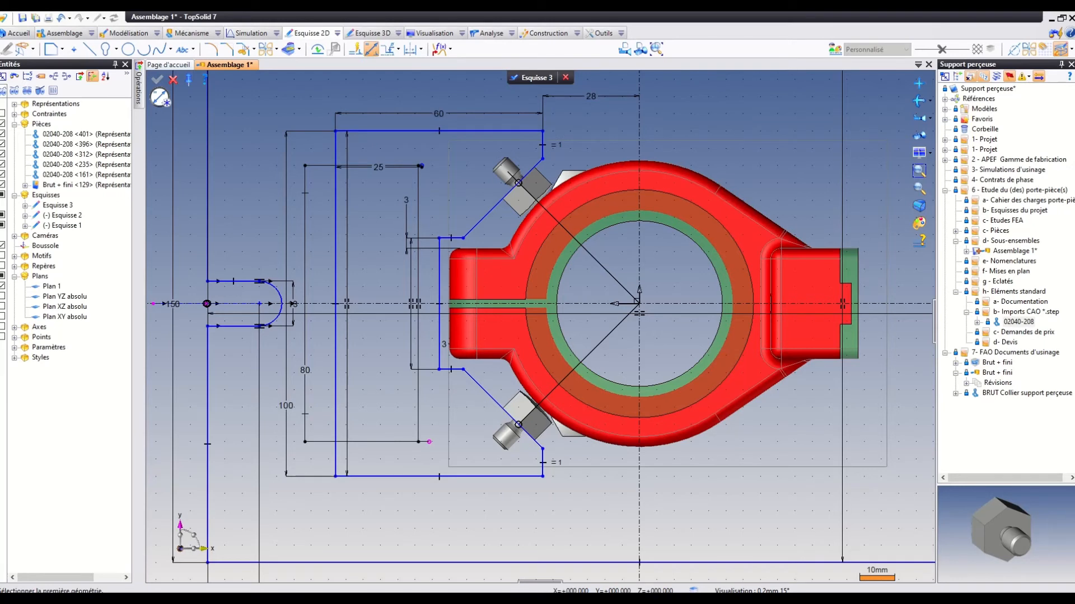
pyautogui.doubleClick(311, 377)
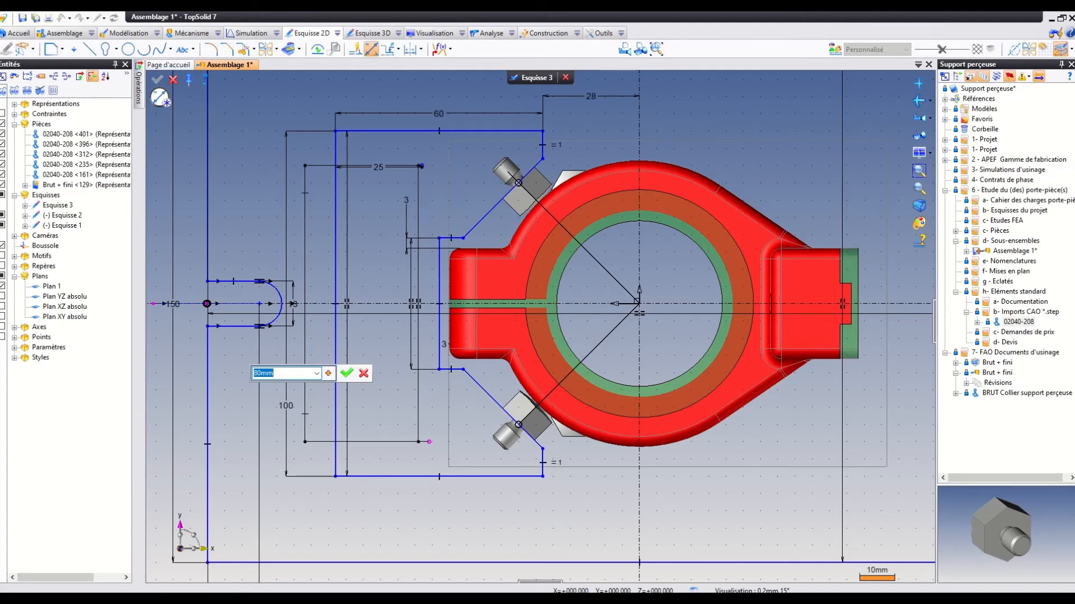
pyautogui.write('70')
pyautogui.press('Return')
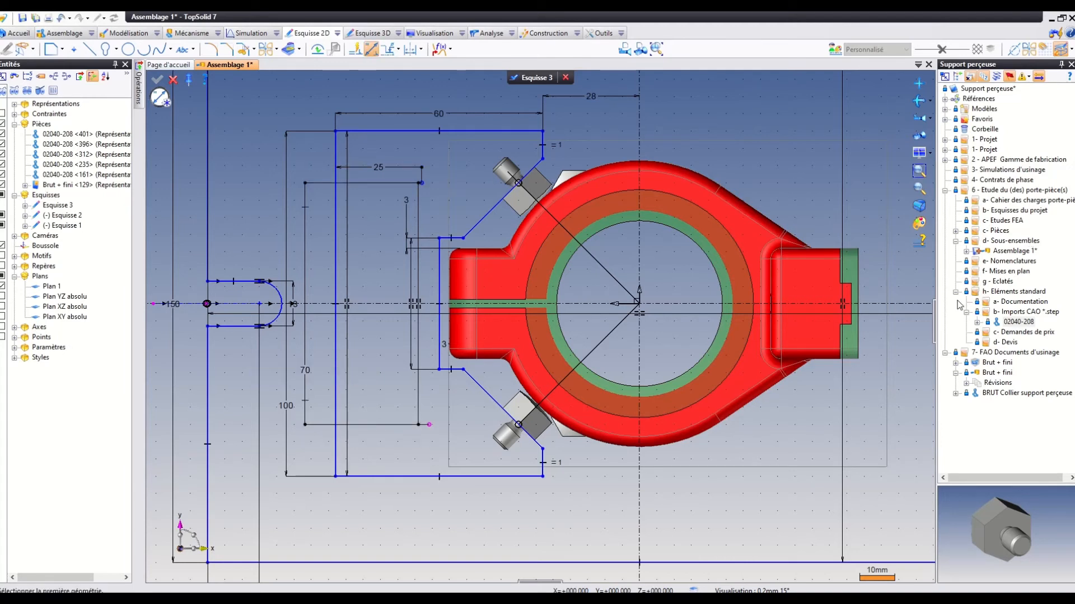
# Finish editing the sketch and return to the assembly.
pyautogui.scroll(-2, 804, 316)
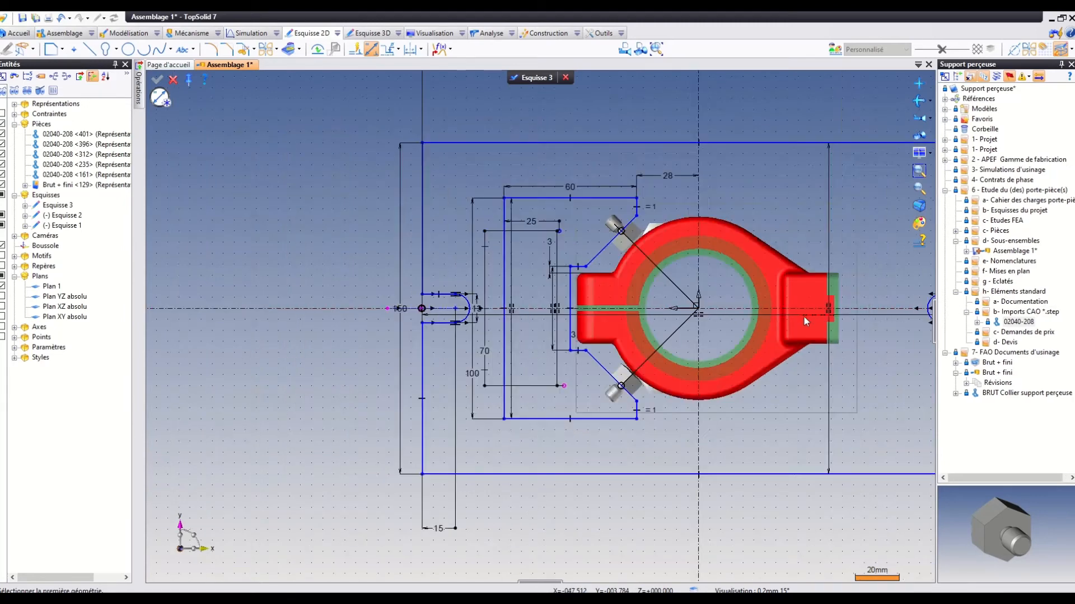
pyautogui.scroll(-2, 804, 317)
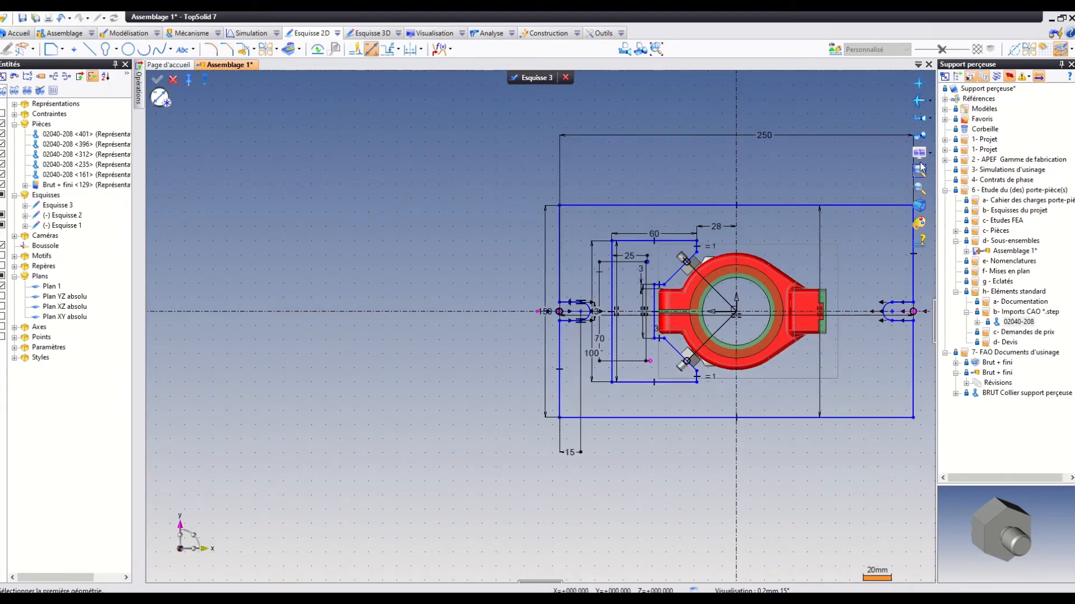
pyautogui.click(919, 189)
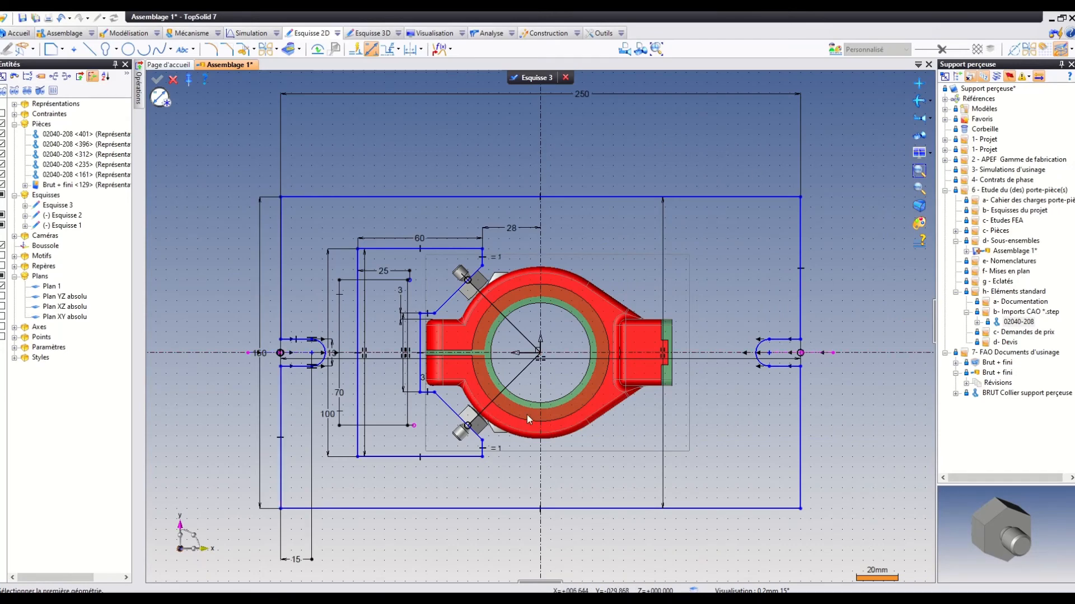
pyautogui.click(539, 82)
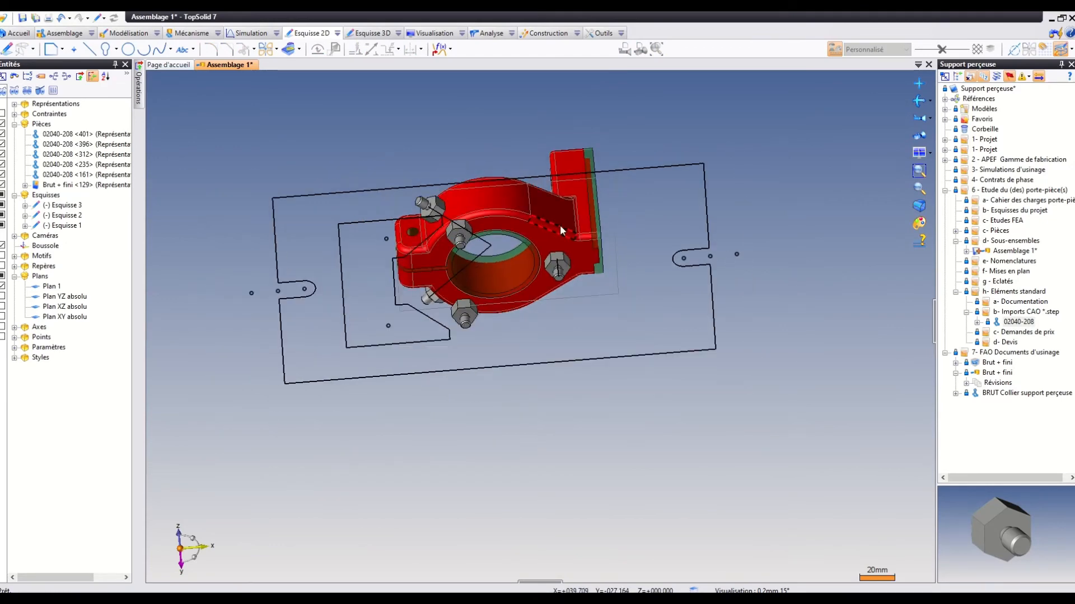
# Create a new in-place part in the assembly from the blank template Modèle vierge.
pyautogui.moveTo(560, 225)
pyautogui.mouseDown(button='middle')
pyautogui.moveTo(549, 343)
pyautogui.moveTo(582, 330)
pyautogui.moveTo(562, 312)
pyautogui.mouseUp(button='middle')
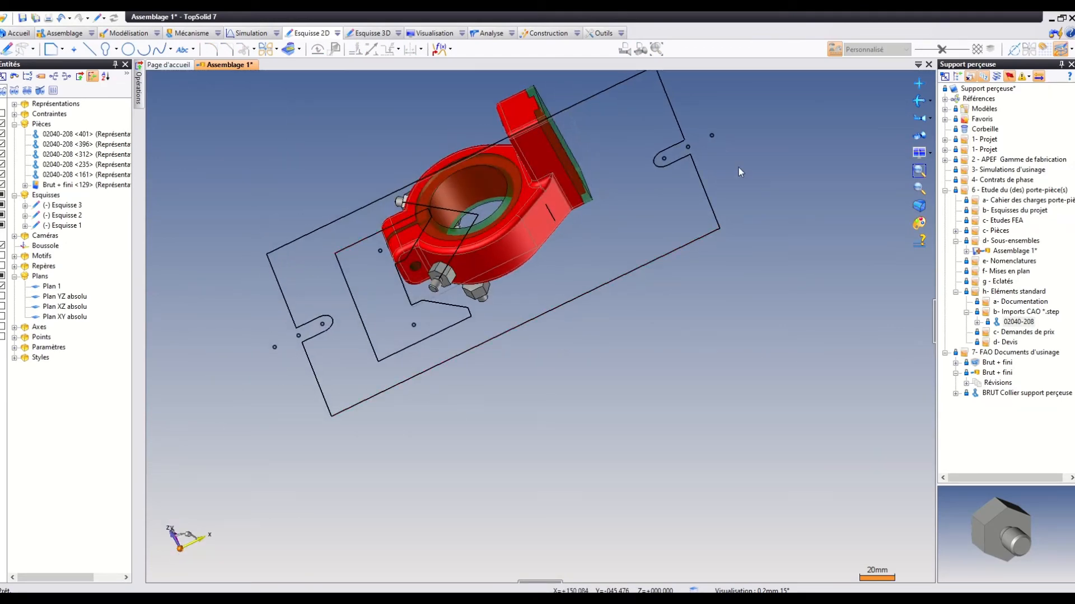
pyautogui.moveTo(740, 170)
pyautogui.mouseDown(button='middle')
pyautogui.moveTo(707, 220)
pyautogui.moveTo(697, 275)
pyautogui.mouseUp(button='middle')
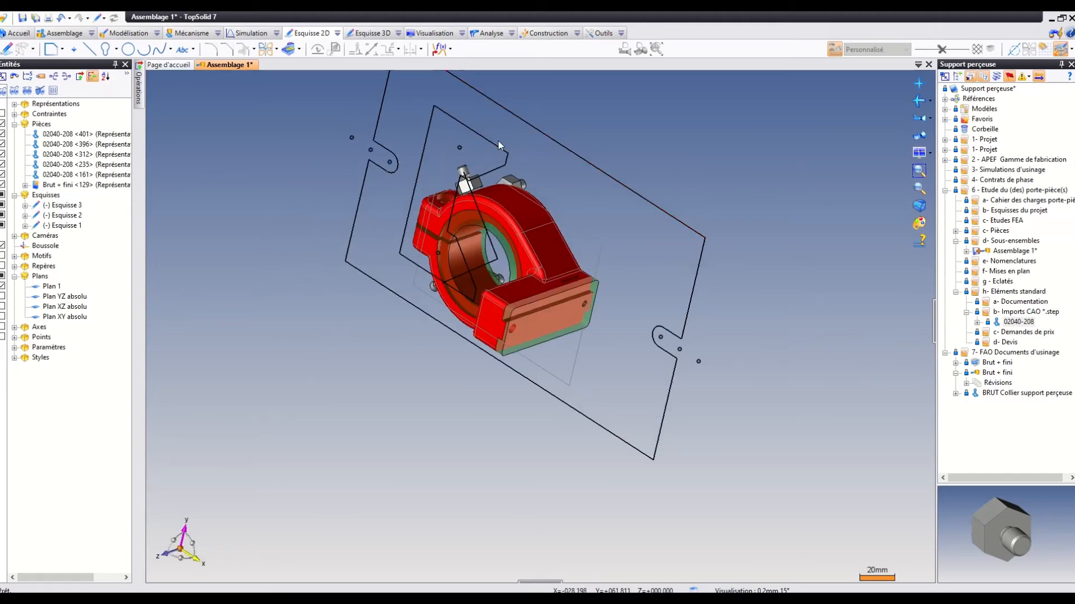
pyautogui.moveTo(499, 158); pyautogui.dragTo(530, 99, button='middle')
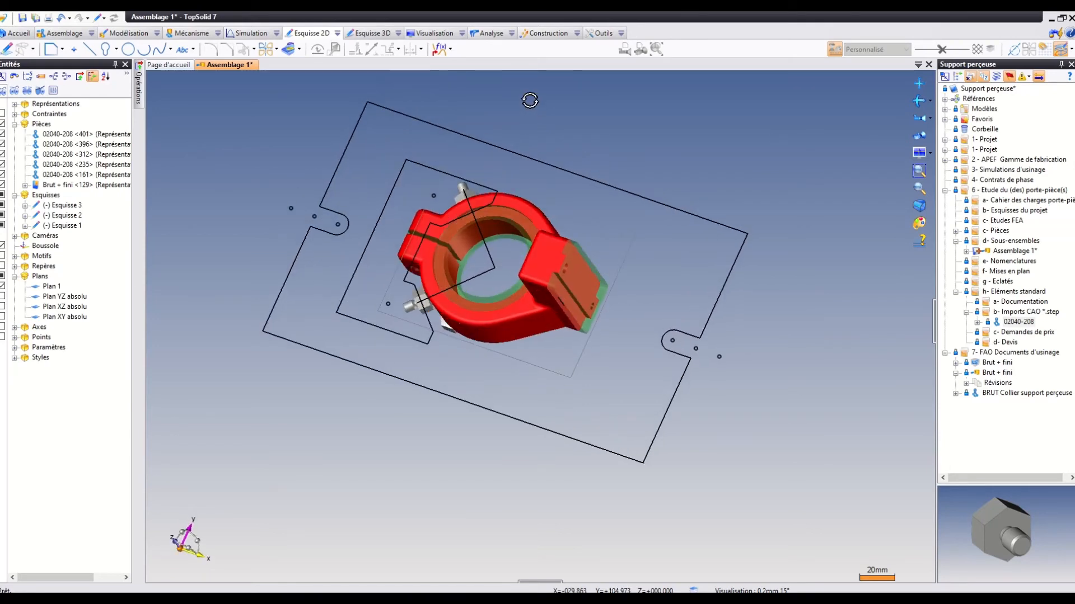
pyautogui.rightClick(643, 120)
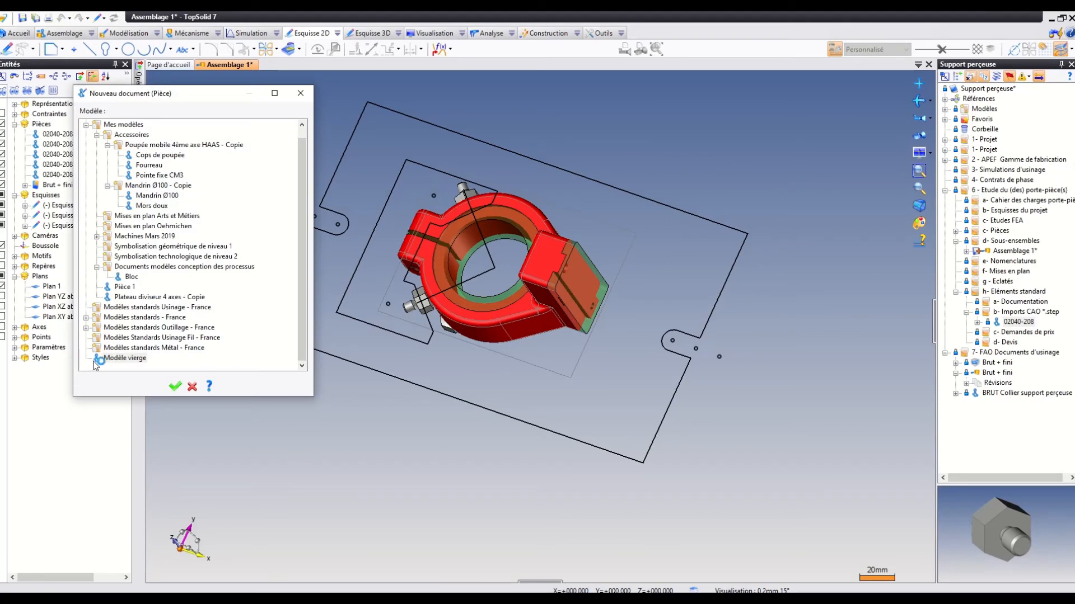
pyautogui.click(99, 359)
pyautogui.click(175, 386)
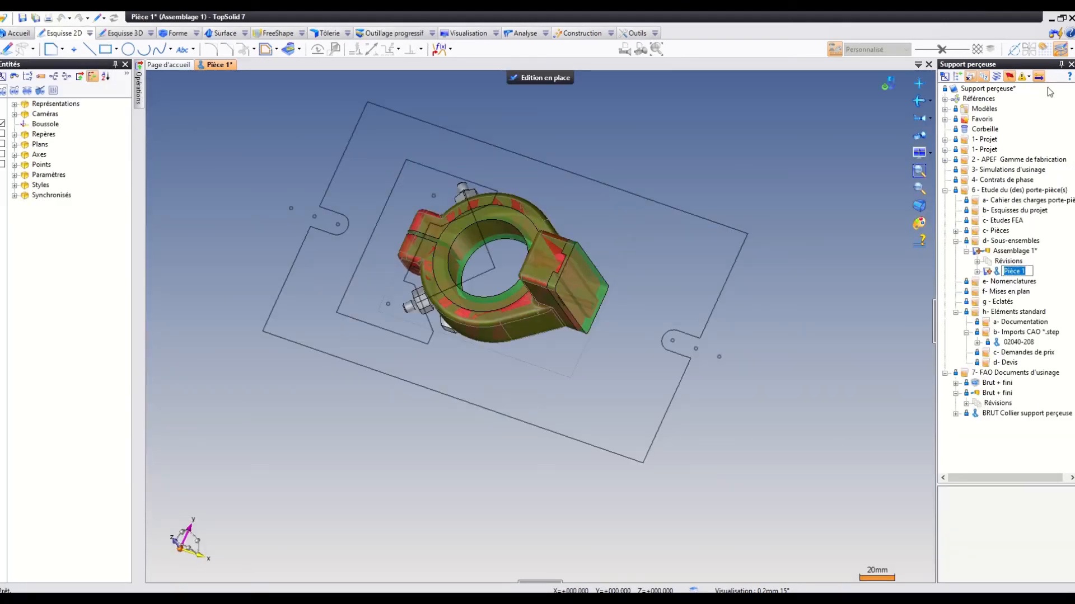
# Create a sketch in the new part on the shoulder face of a hexagonal 02040-208 stop, keeping the absolute origin and Y axis.
pyautogui.click(919, 120)
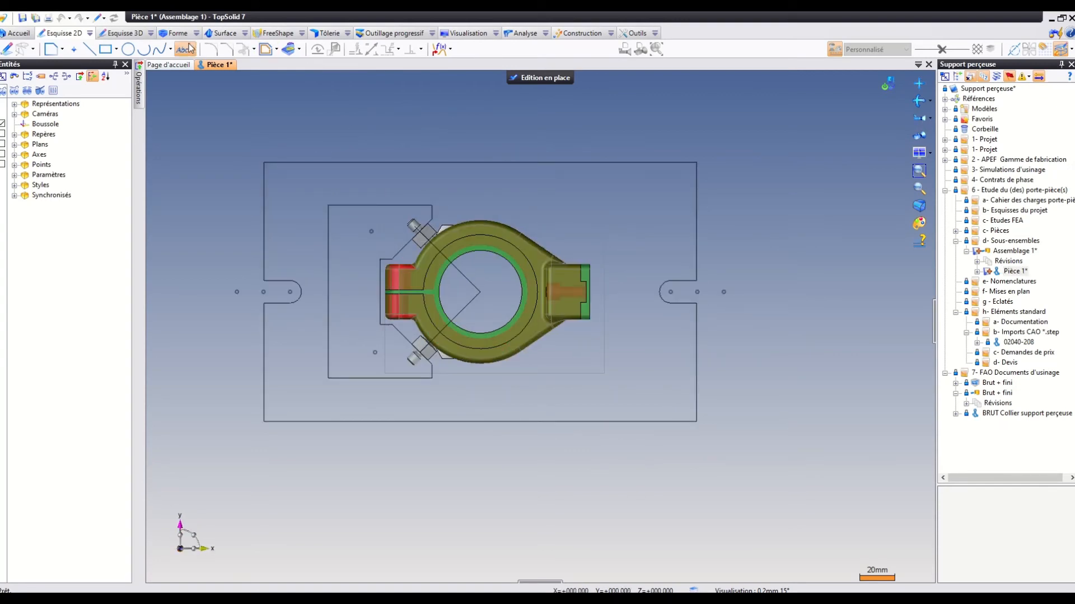
pyautogui.click(7, 49)
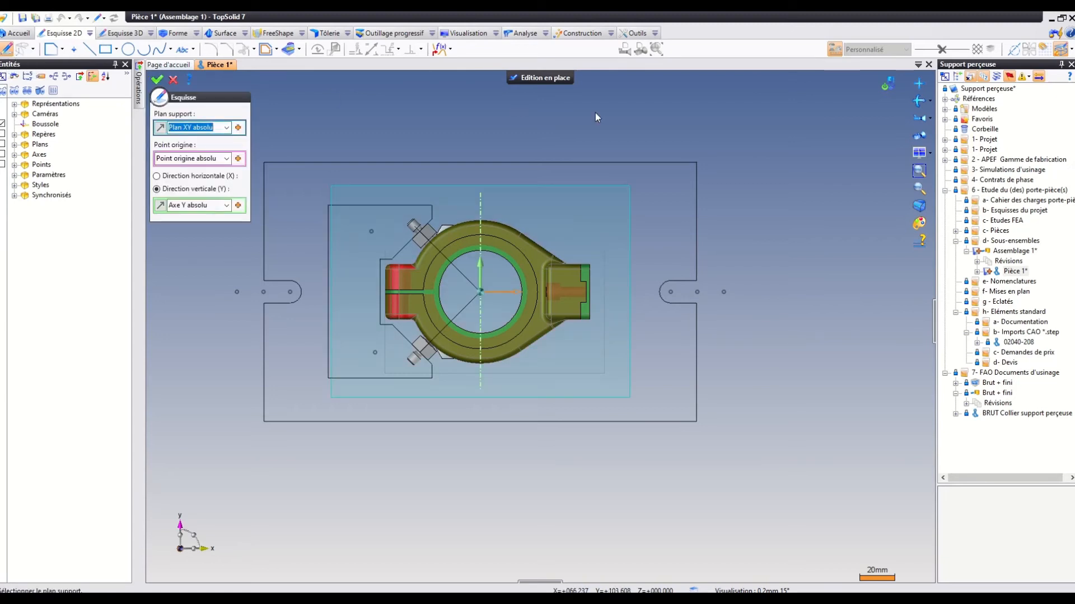
pyautogui.moveTo(582, 174); pyautogui.dragTo(790, 126, button='middle')
pyautogui.scroll(4, 719, 166)
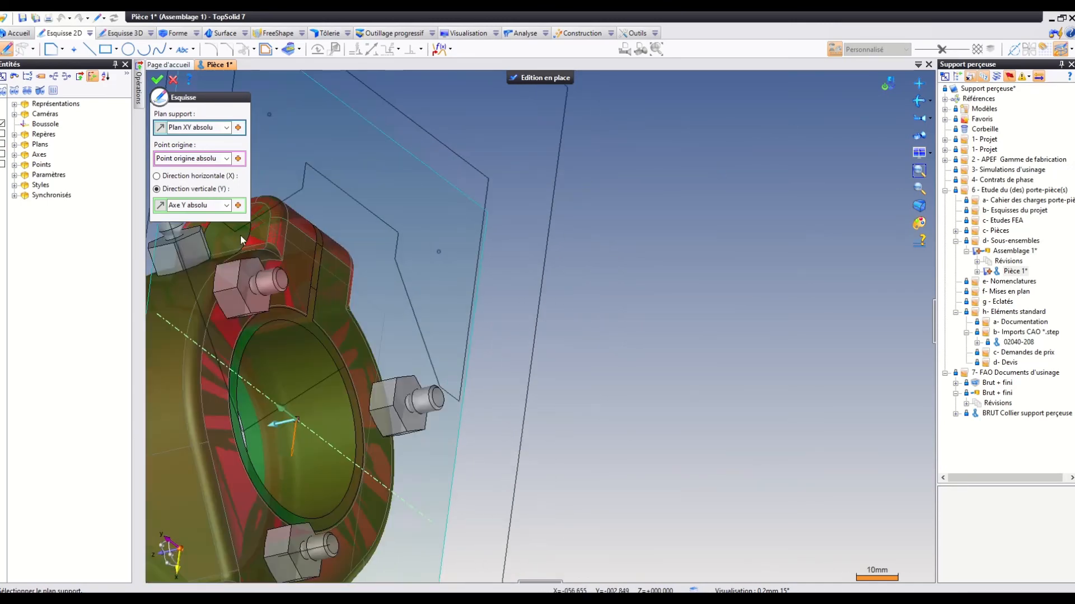
pyautogui.click(242, 292)
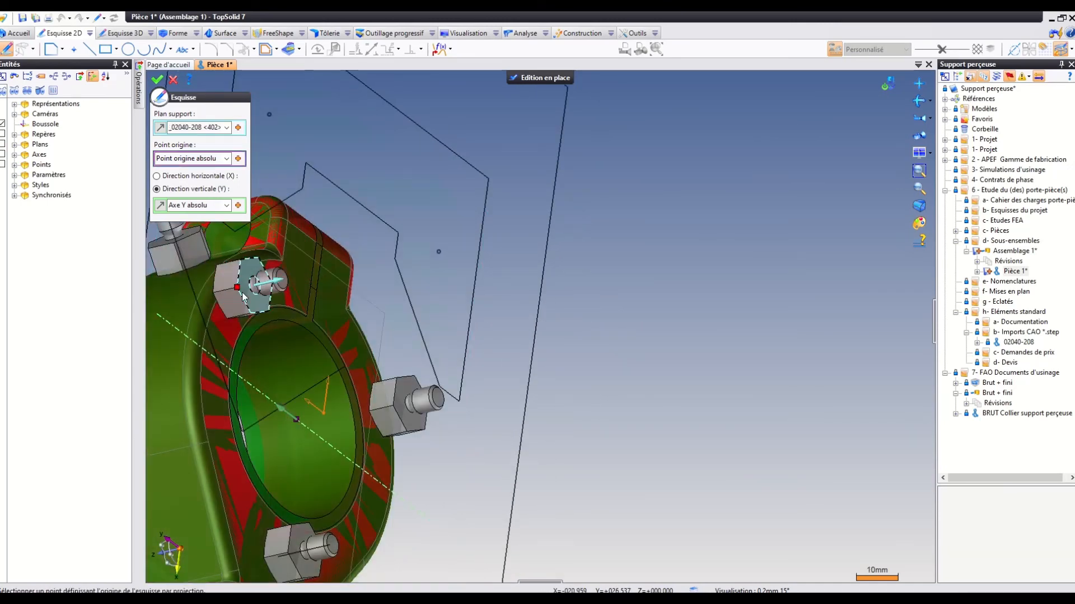
pyautogui.scroll(-5, 310, 398)
pyautogui.moveTo(312, 418)
pyautogui.mouseDown(button='middle')
pyautogui.moveTo(384, 410)
pyautogui.moveTo(499, 303)
pyautogui.moveTo(321, 464)
pyautogui.moveTo(346, 471)
pyautogui.moveTo(395, 447)
pyautogui.moveTo(431, 403)
pyautogui.mouseUp(button='middle')
pyautogui.click(158, 82)
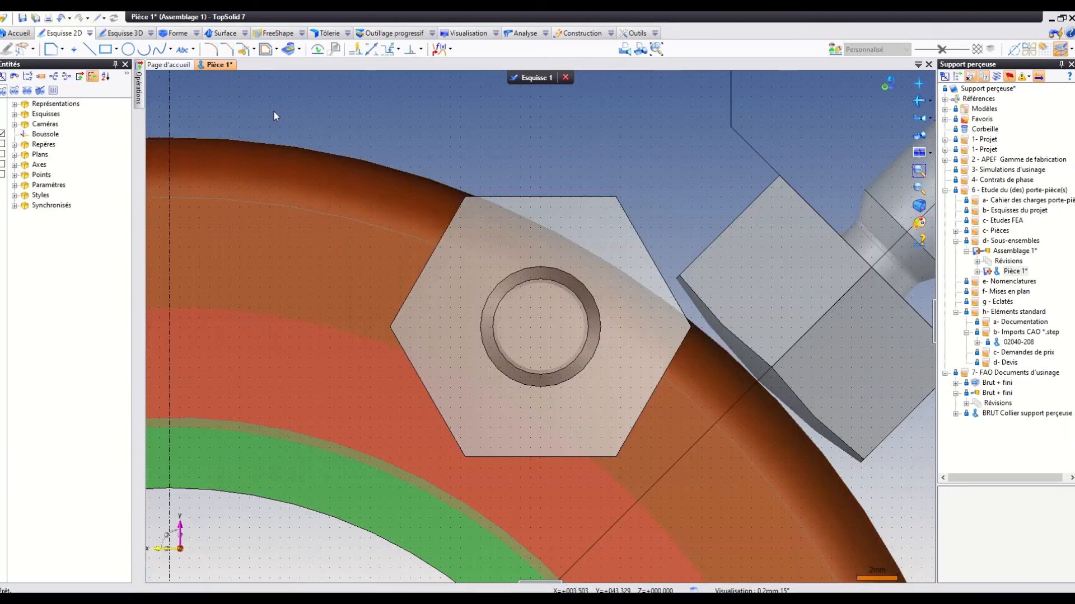
# Project the layout's outer plate contour into the sketch, selecting the upper edge, both left side segments and the left slot's lines and arc.
pyautogui.click(924, 116)
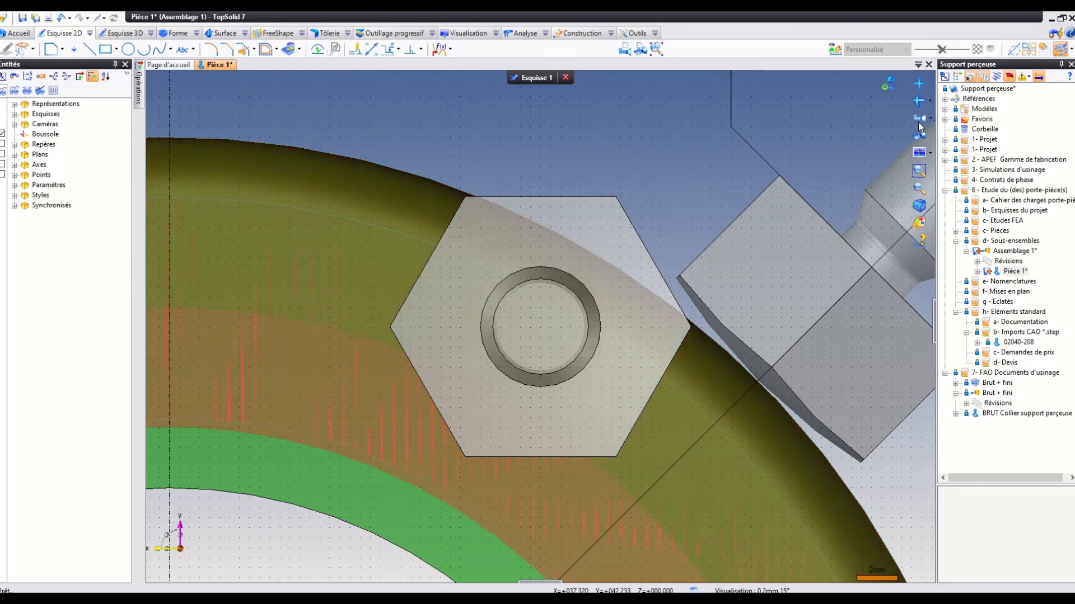
pyautogui.scroll(-5, 429, 421)
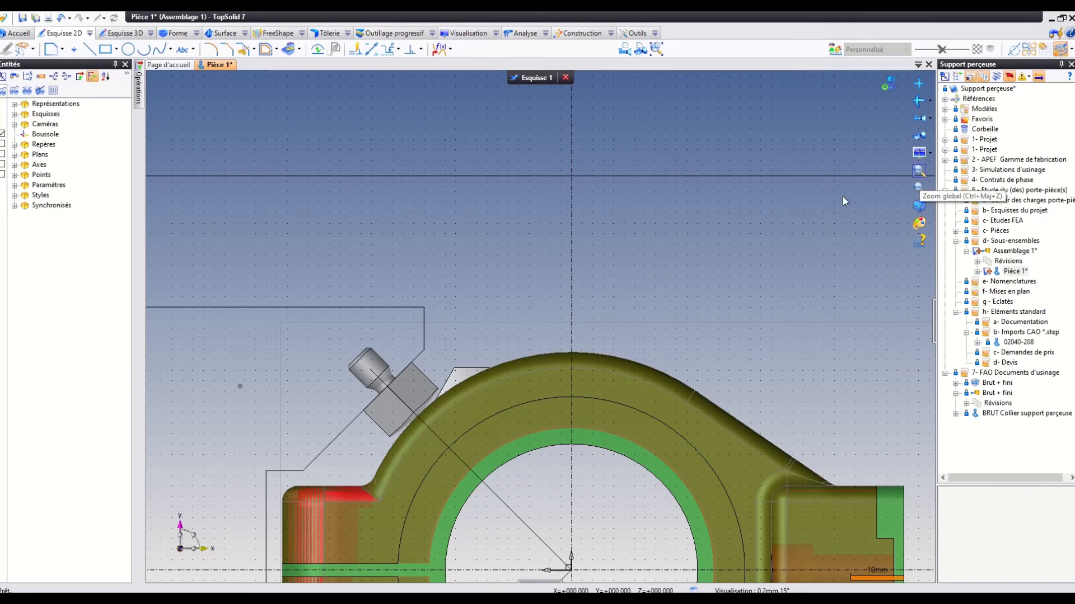
pyautogui.scroll(-1, 696, 240)
pyautogui.scroll(-2, 695, 240)
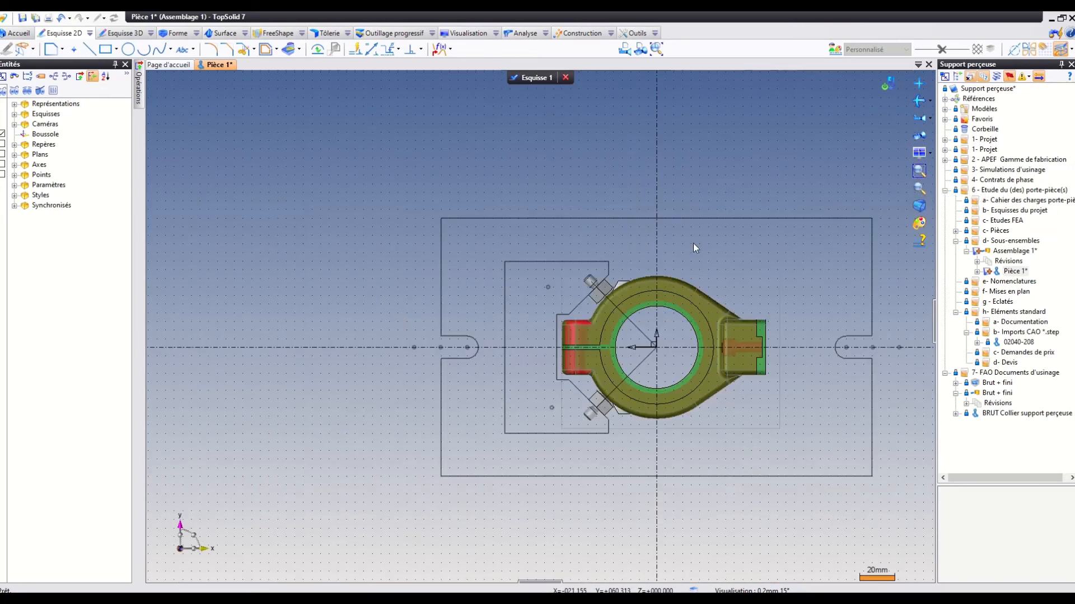
pyautogui.click(290, 51)
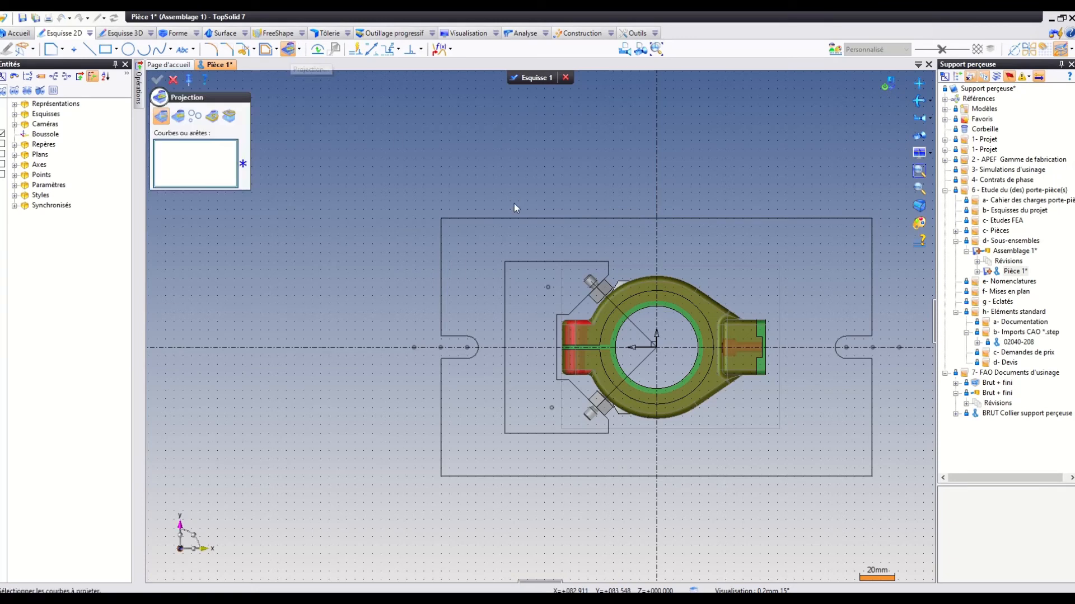
pyautogui.click(512, 218)
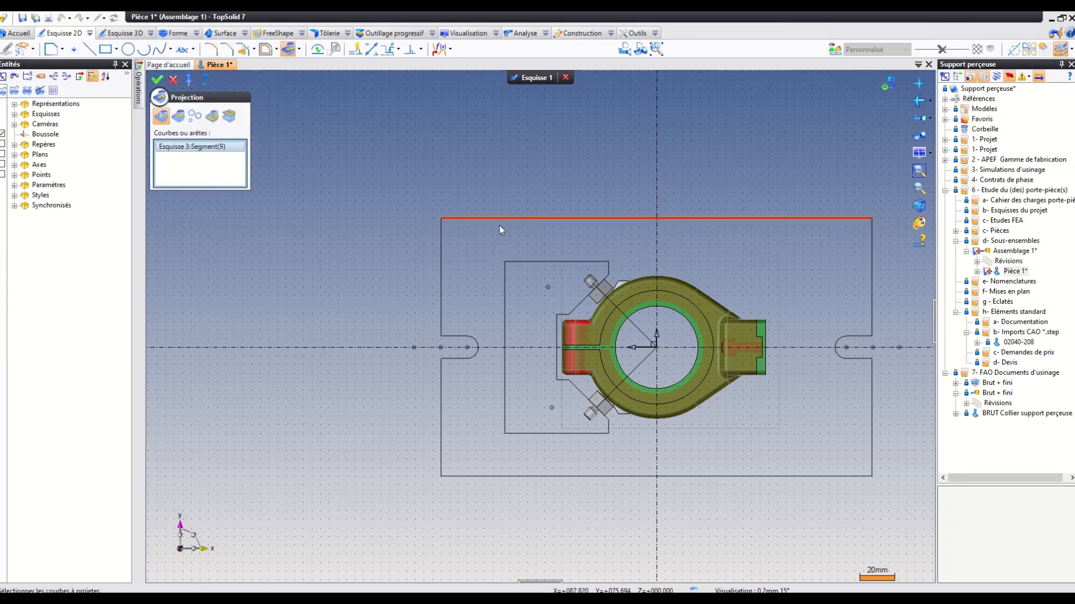
pyautogui.click(441, 266)
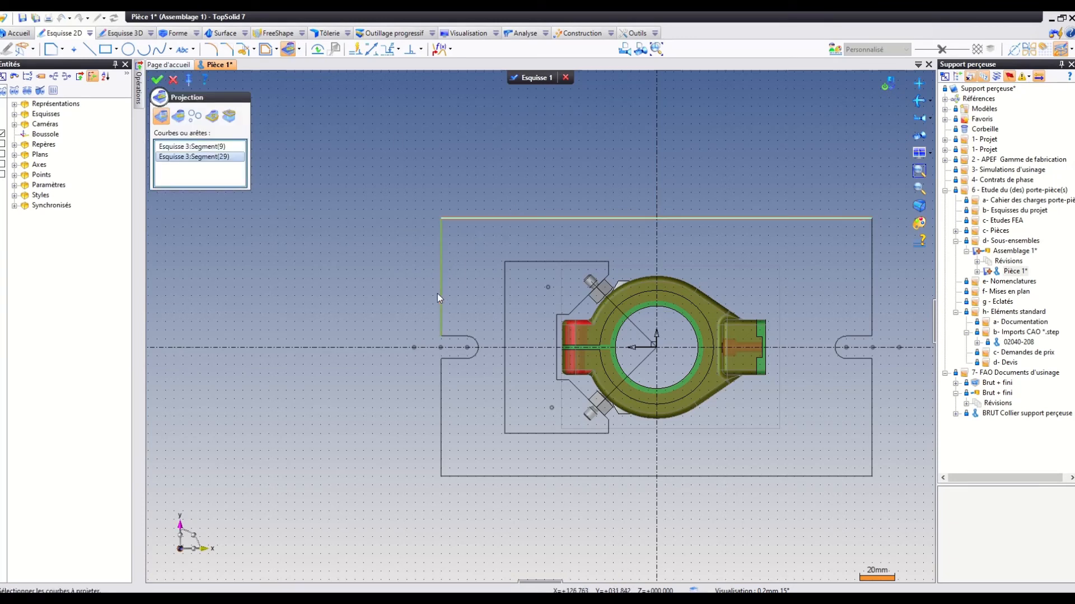
pyautogui.click(458, 335)
pyautogui.click(475, 338)
pyautogui.click(457, 359)
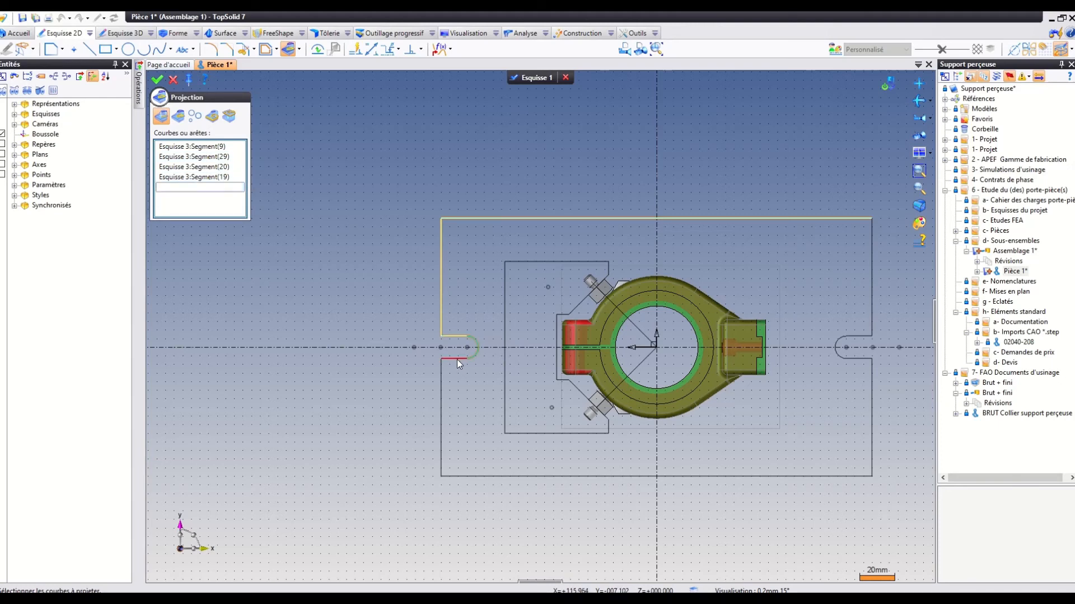
pyautogui.click(444, 376)
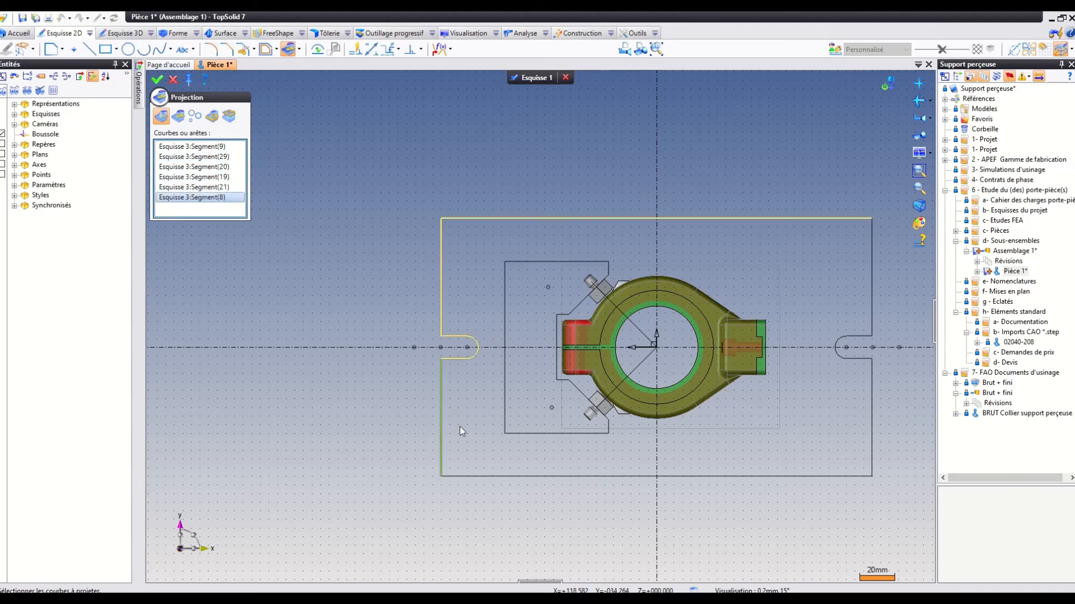
# Add the lower edge, both right side segments and the right slot to the projection, and finish the sketch.
pyautogui.click(503, 476)
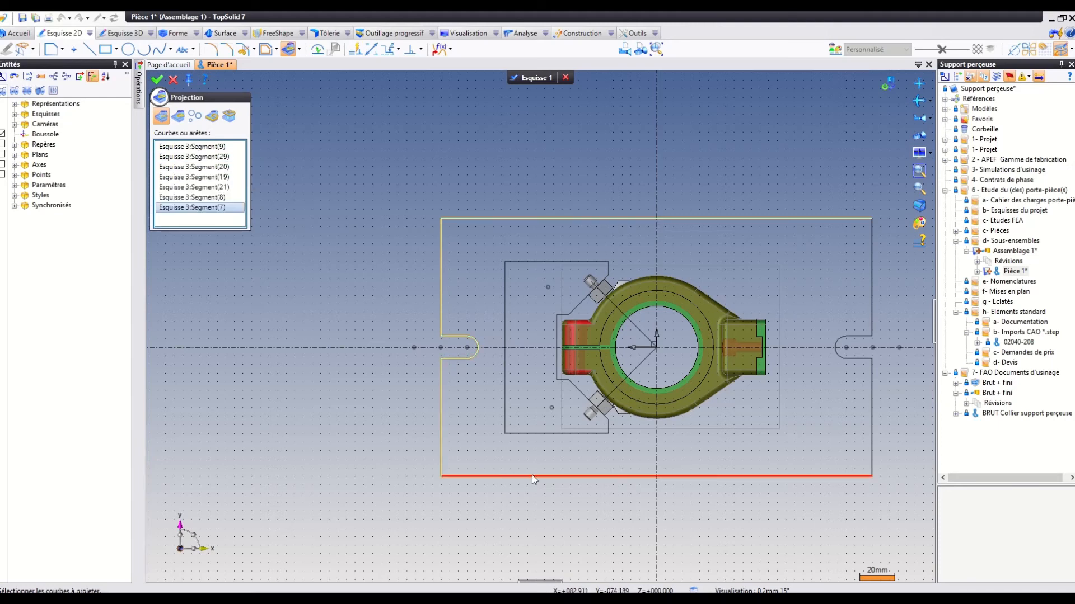
pyautogui.click(871, 380)
pyautogui.click(849, 358)
pyautogui.click(838, 354)
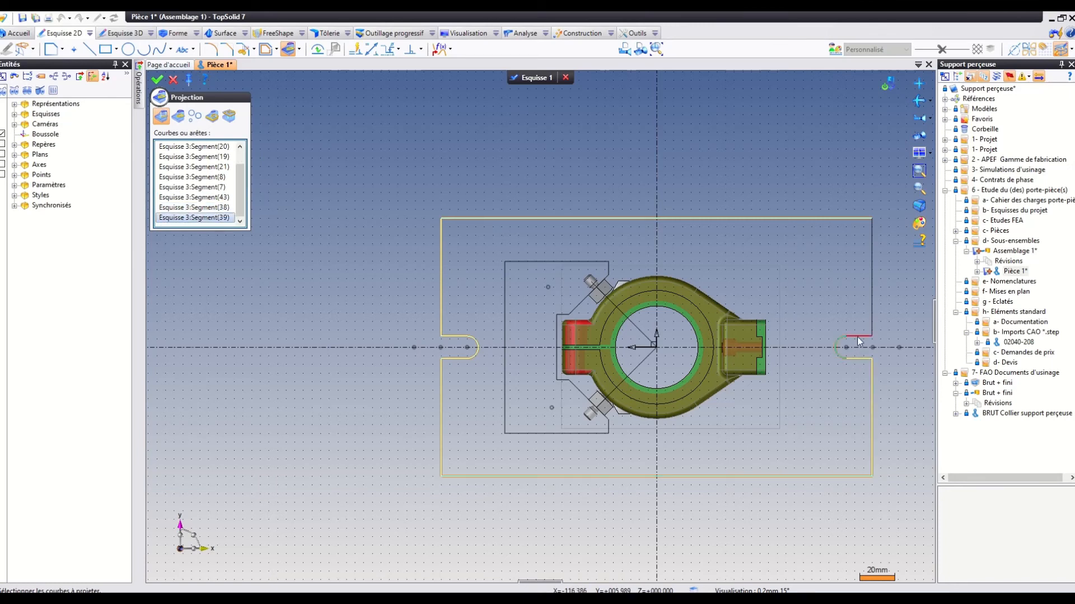
pyautogui.click(858, 335)
pyautogui.click(872, 330)
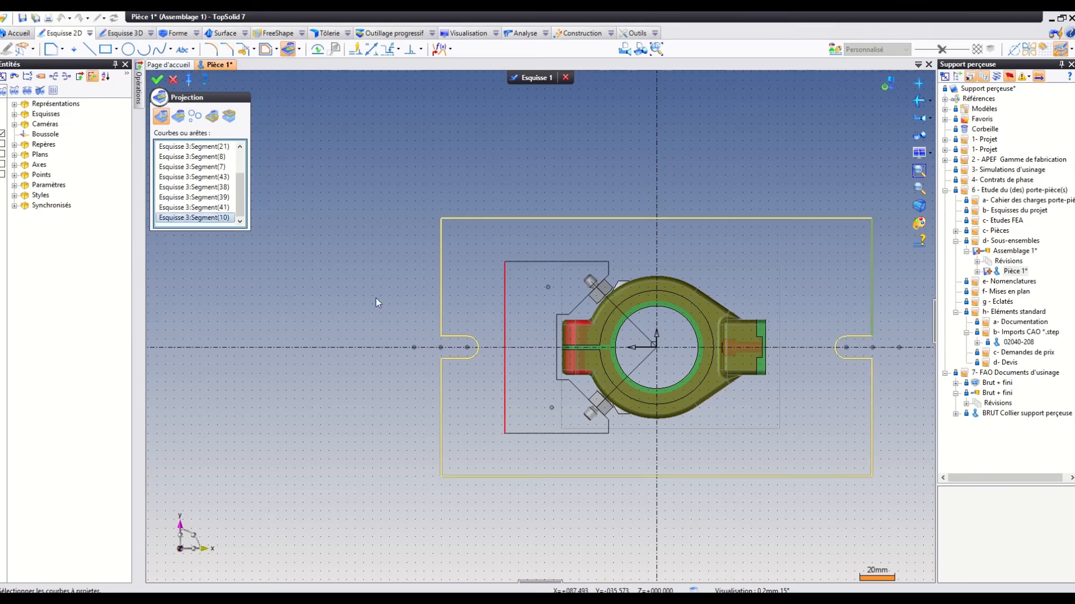
pyautogui.click(158, 80)
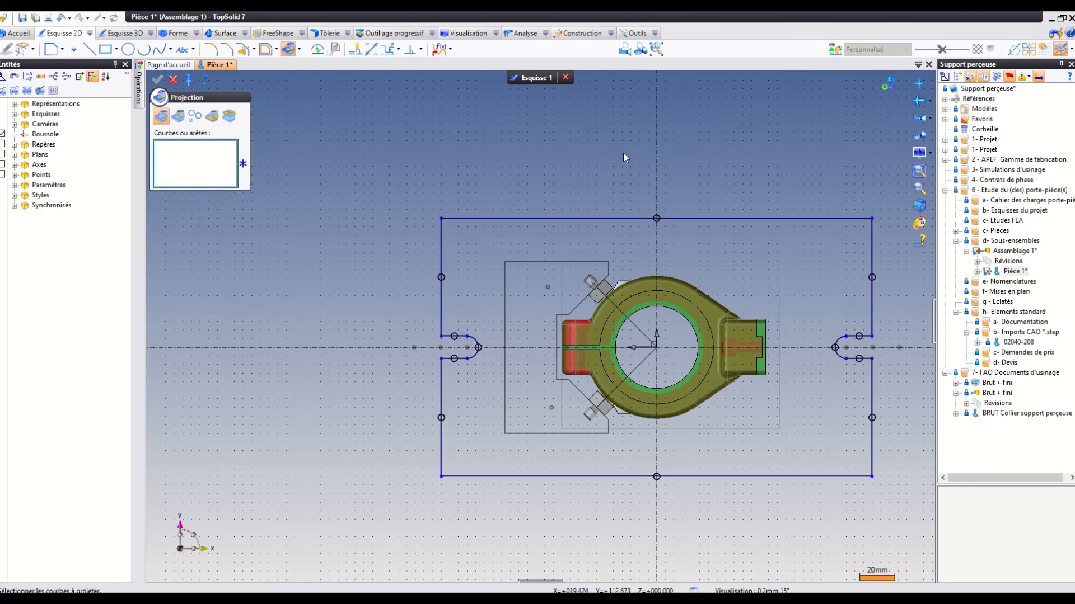
pyautogui.click(540, 77)
# Extrude the projected plate contour in Esquisse 1 by a length of 19 mm, away from the collar.
pyautogui.scroll(-2, 475, 110)
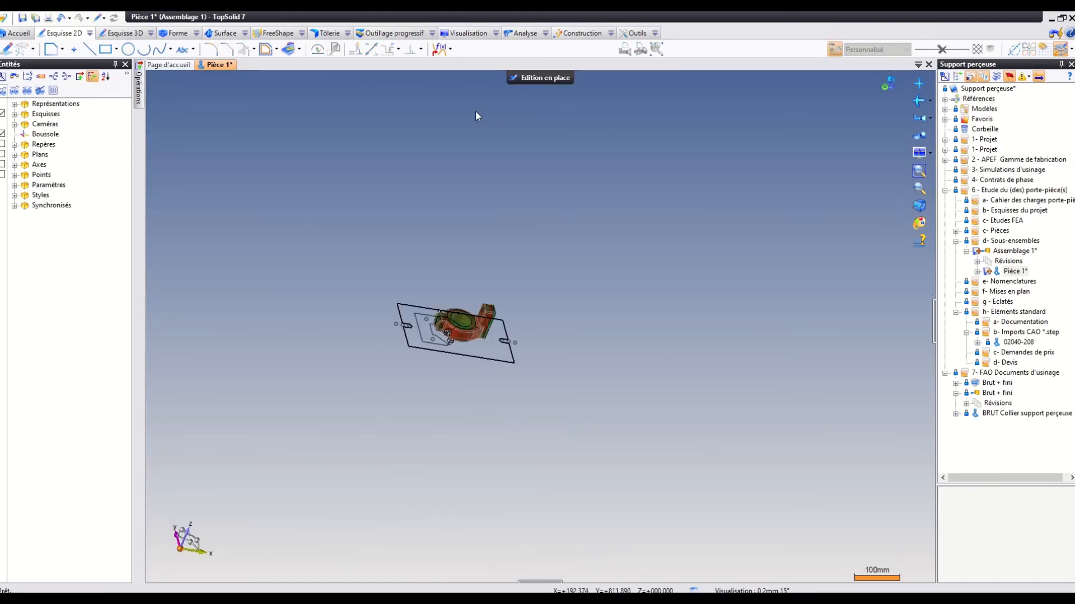
pyautogui.click(175, 34)
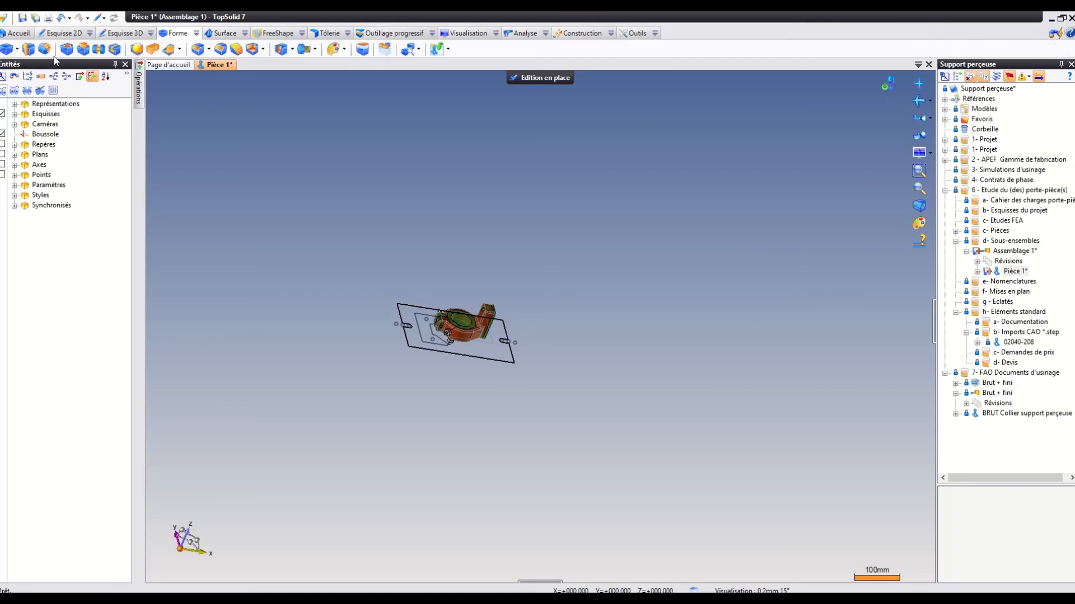
pyautogui.click(29, 49)
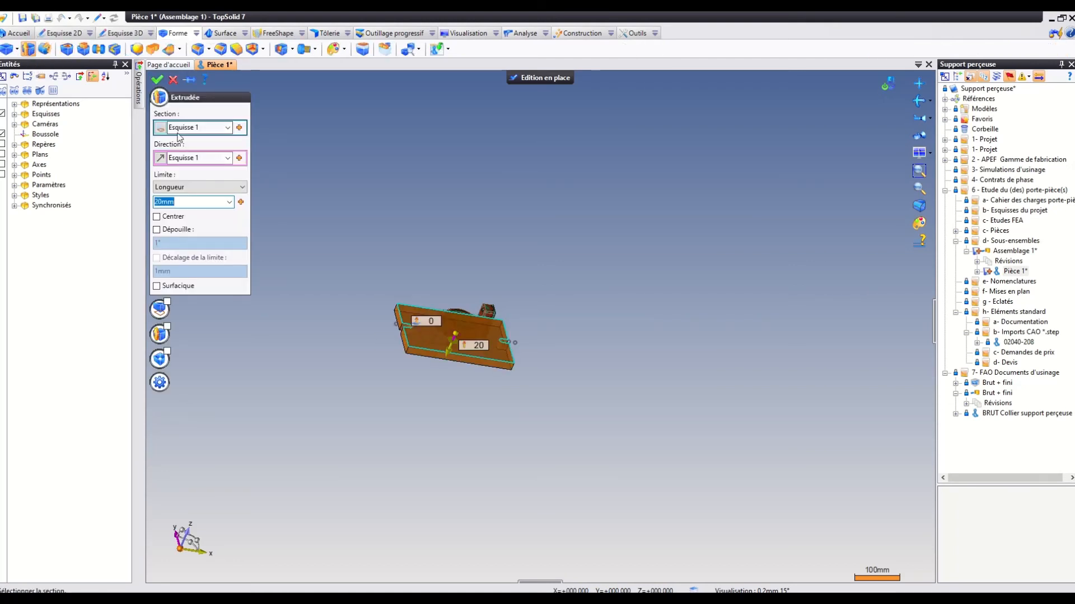
pyautogui.moveTo(545, 192); pyautogui.dragTo(597, 146, button='middle')
pyautogui.click(919, 172)
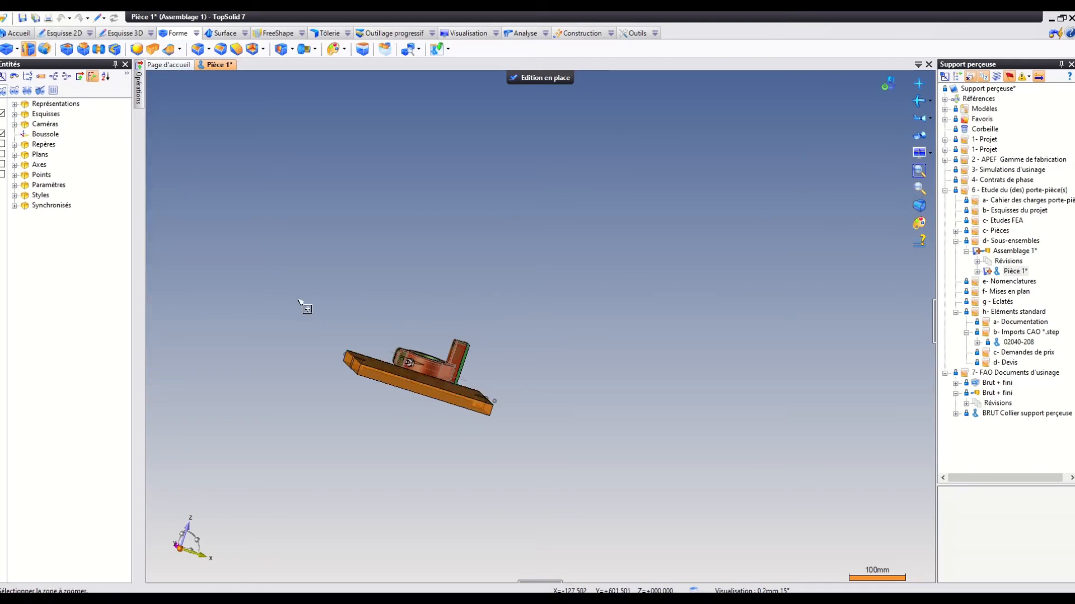
pyautogui.moveTo(297, 301); pyautogui.dragTo(551, 438)
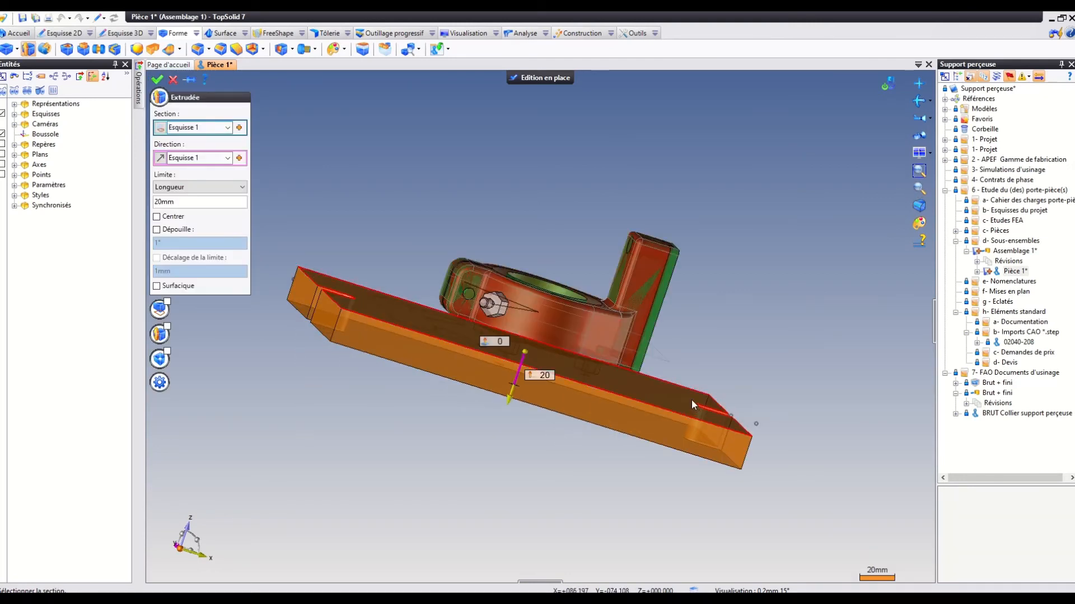
pyautogui.moveTo(680, 391); pyautogui.dragTo(674, 404, button='middle')
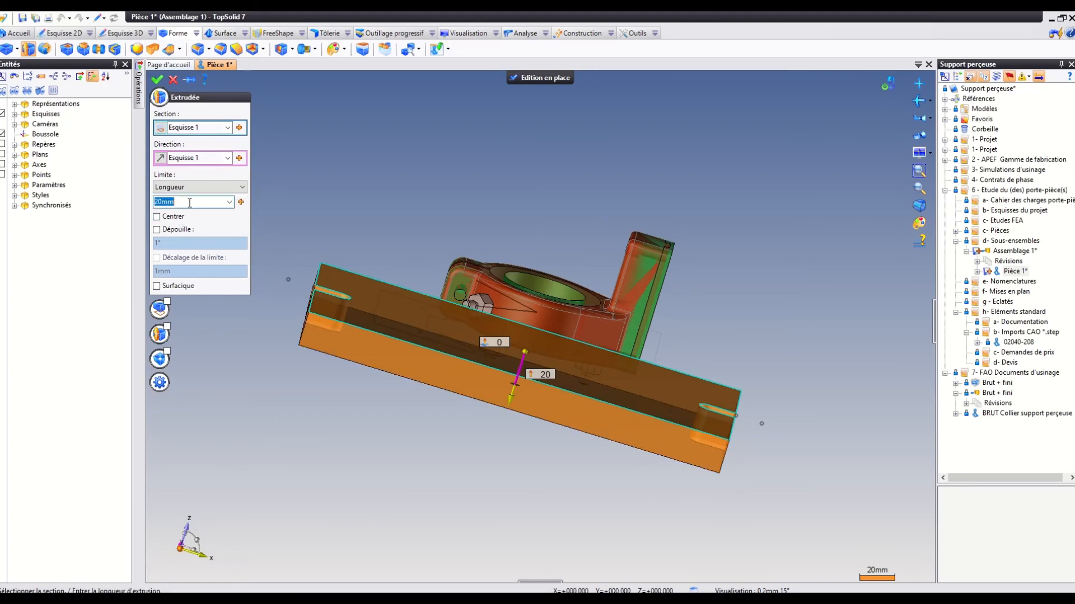
pyautogui.moveTo(436, 270)
pyautogui.mouseDown(button='middle')
pyautogui.moveTo(444, 247)
pyautogui.moveTo(440, 273)
pyautogui.moveTo(428, 255)
pyautogui.mouseUp(button='middle')
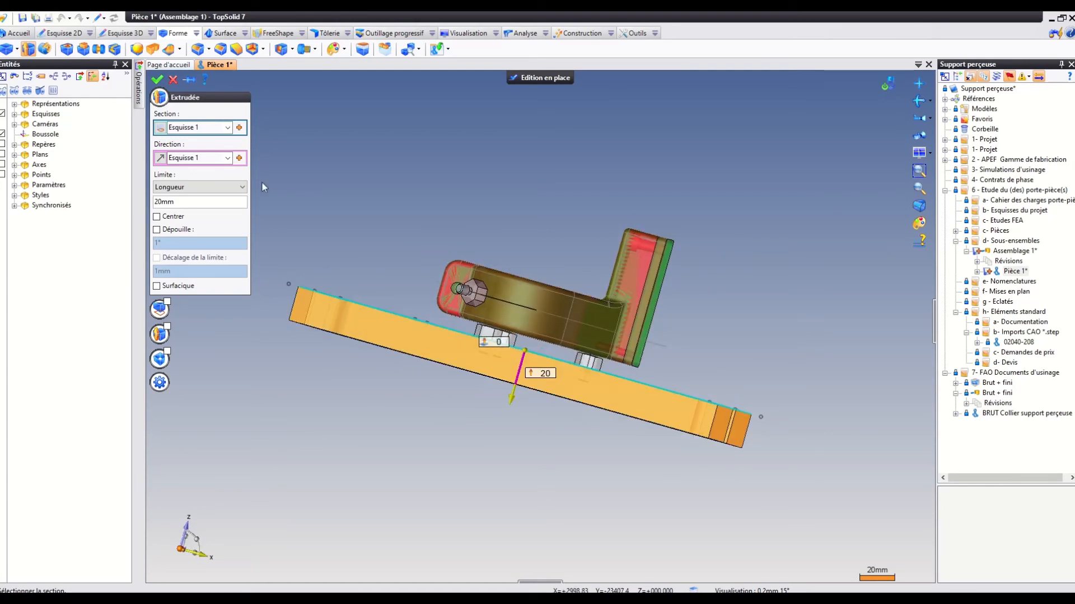
pyautogui.click(185, 204)
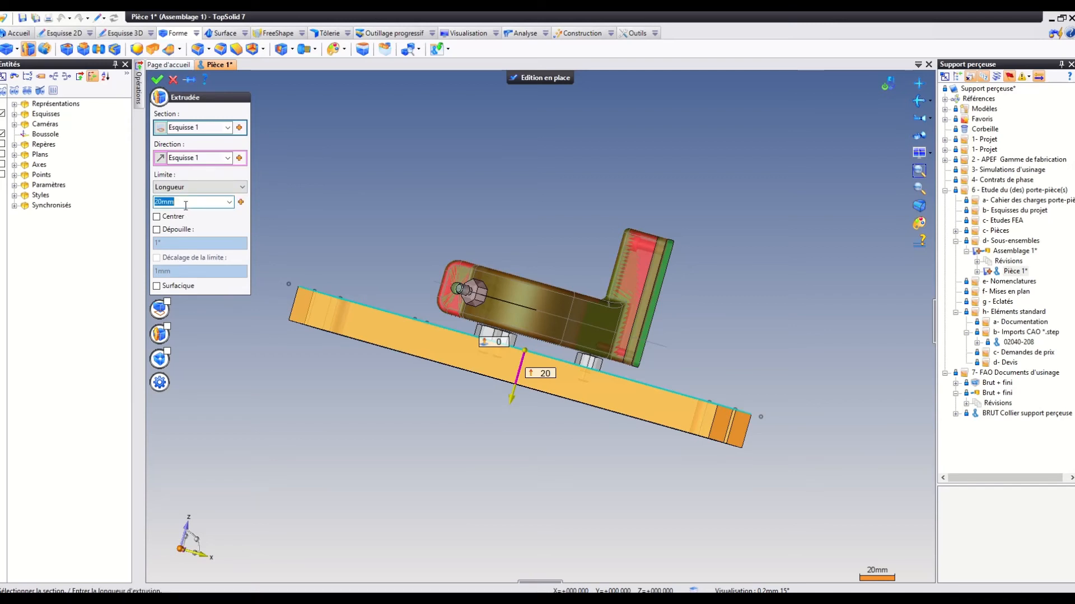
pyautogui.write('19')
pyautogui.moveTo(492, 132); pyautogui.dragTo(584, 100, button='middle')
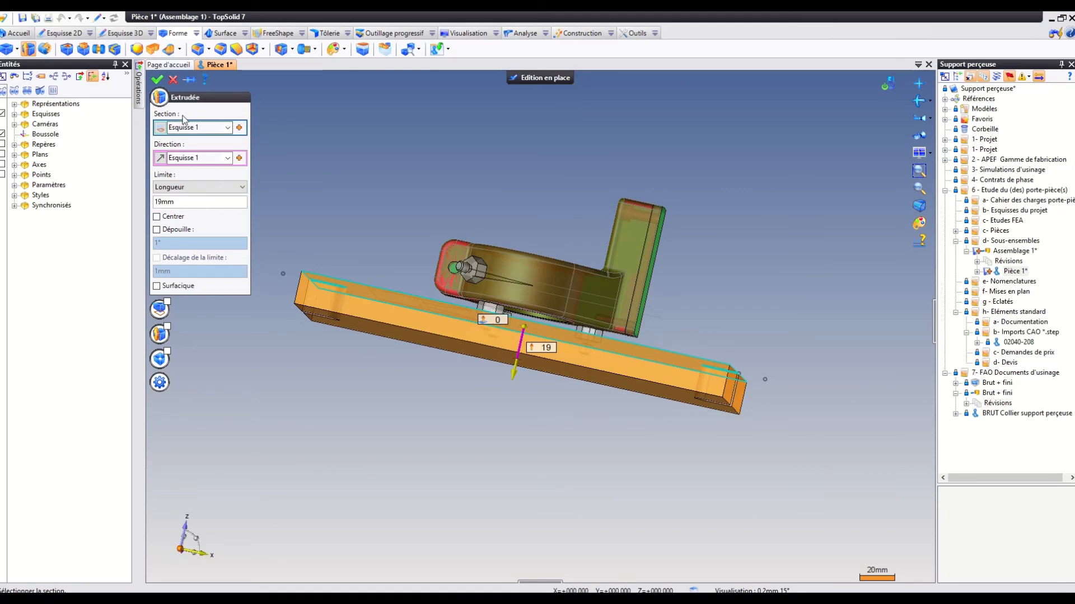
pyautogui.moveTo(515, 169)
pyautogui.mouseDown(button='middle')
pyautogui.moveTo(537, 191)
pyautogui.moveTo(513, 185)
pyautogui.moveTo(504, 166)
pyautogui.mouseUp(button='middle')
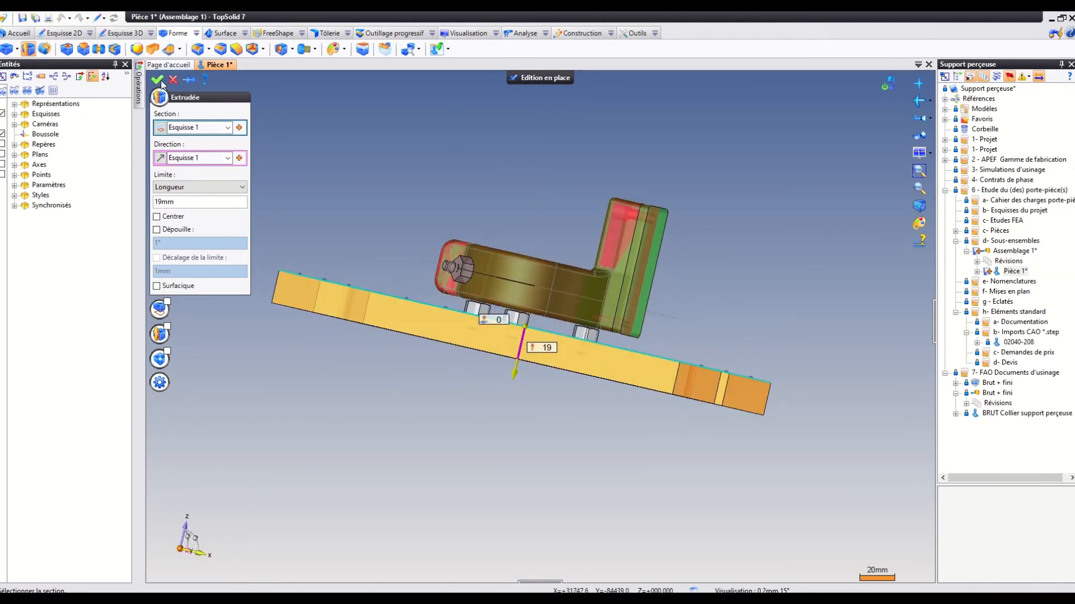
pyautogui.moveTo(407, 133); pyautogui.dragTo(480, 115, button='middle')
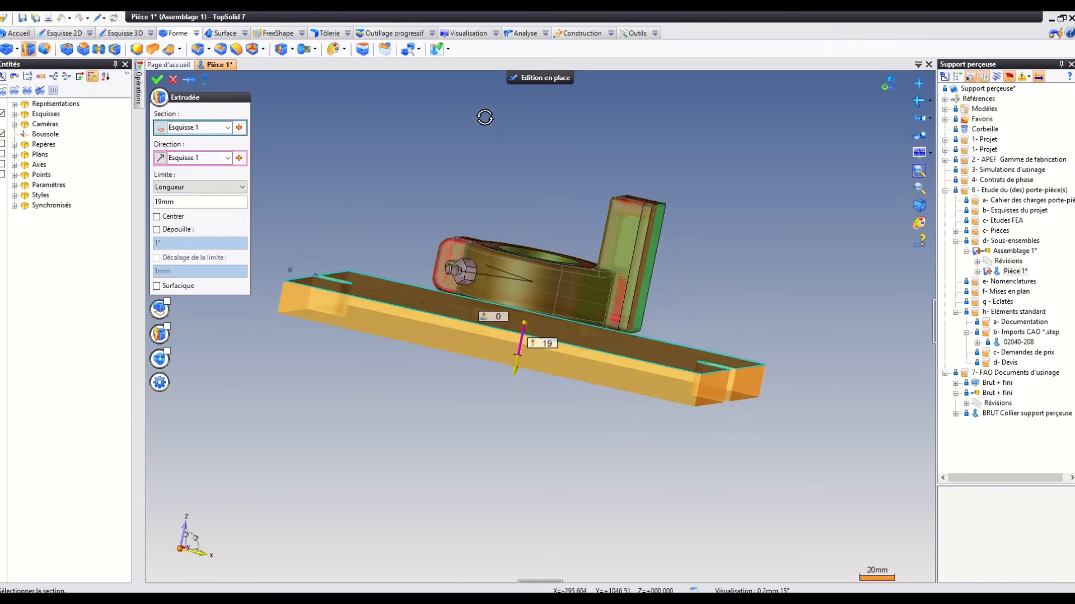
pyautogui.click(157, 80)
pyautogui.moveTo(701, 223); pyautogui.dragTo(627, 140, button='middle')
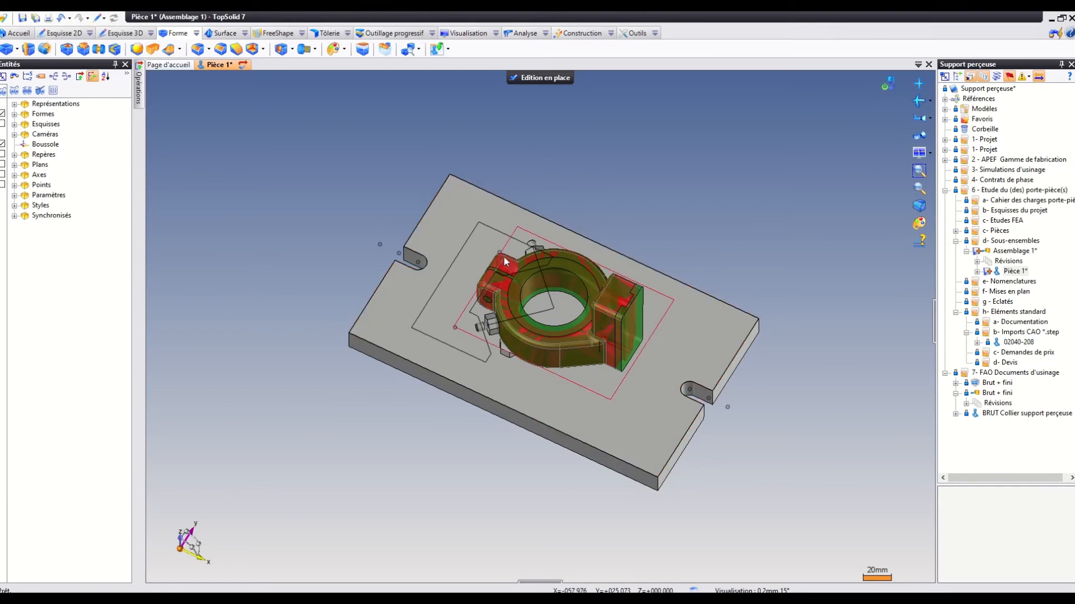
pyautogui.click(919, 188)
pyautogui.moveTo(288, 203); pyautogui.dragTo(652, 407)
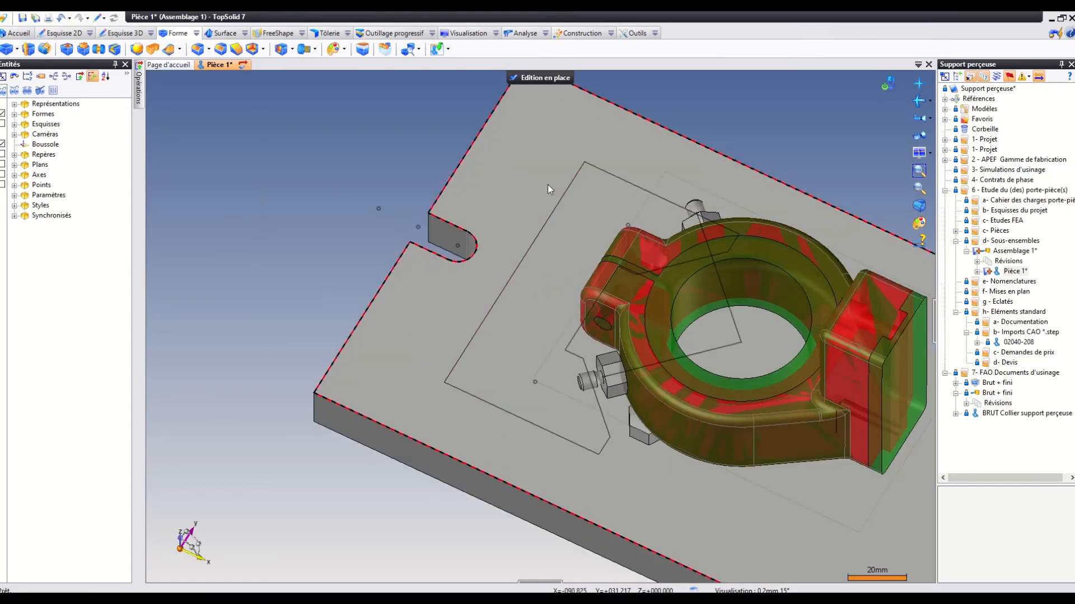
pyautogui.rightClick(523, 173)
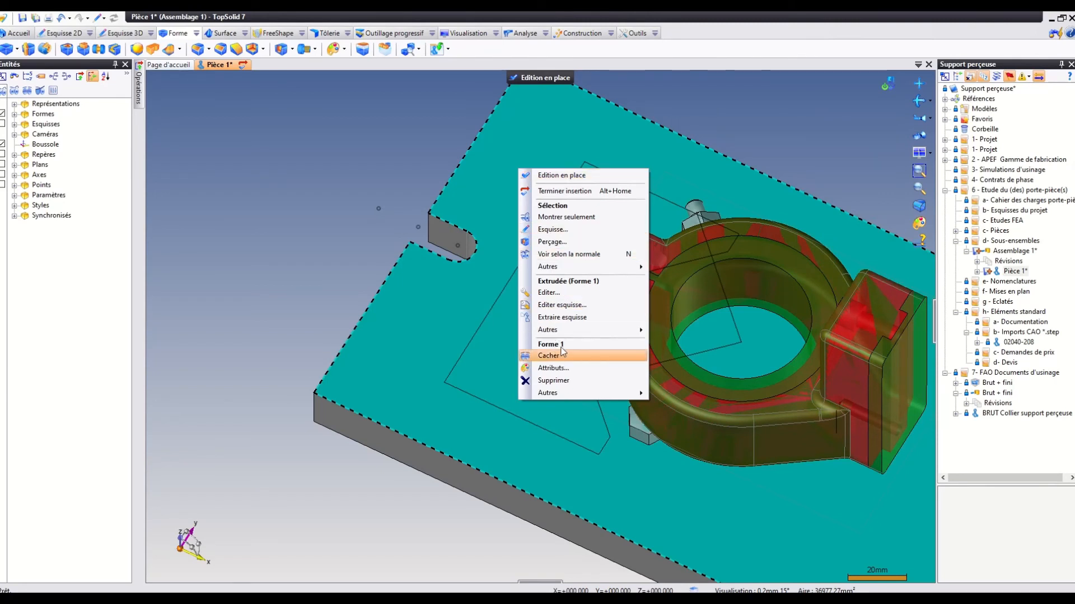
pyautogui.click(409, 171)
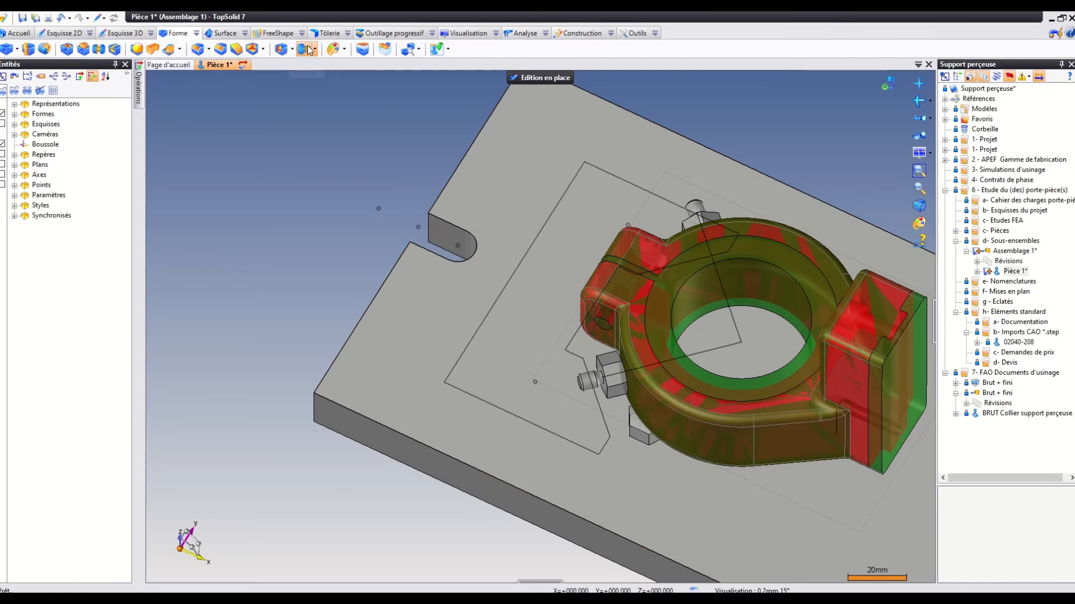
pyautogui.click(290, 49)
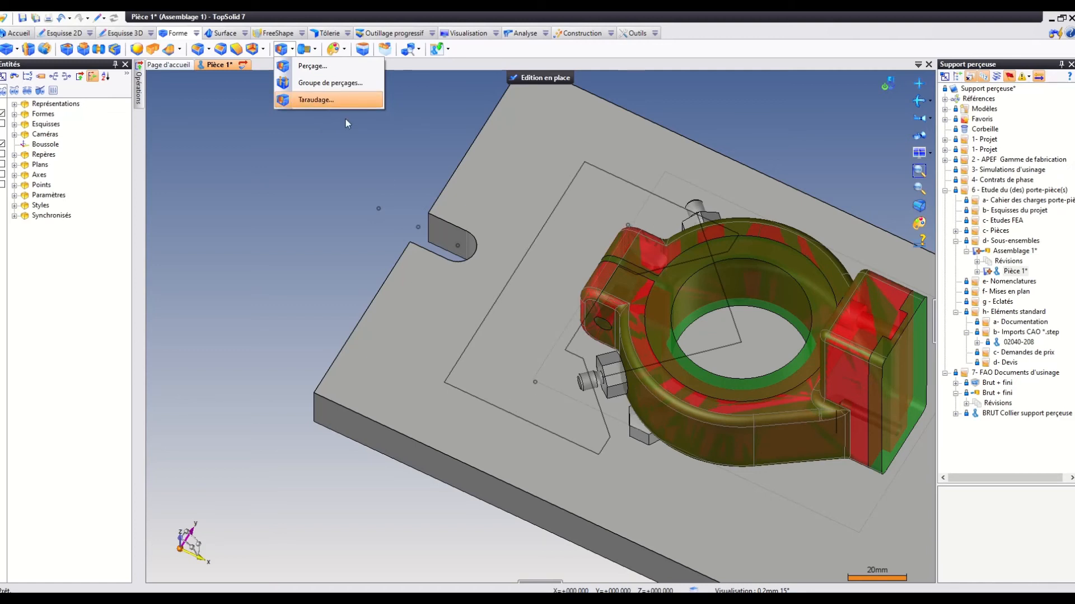
pyautogui.click(384, 165)
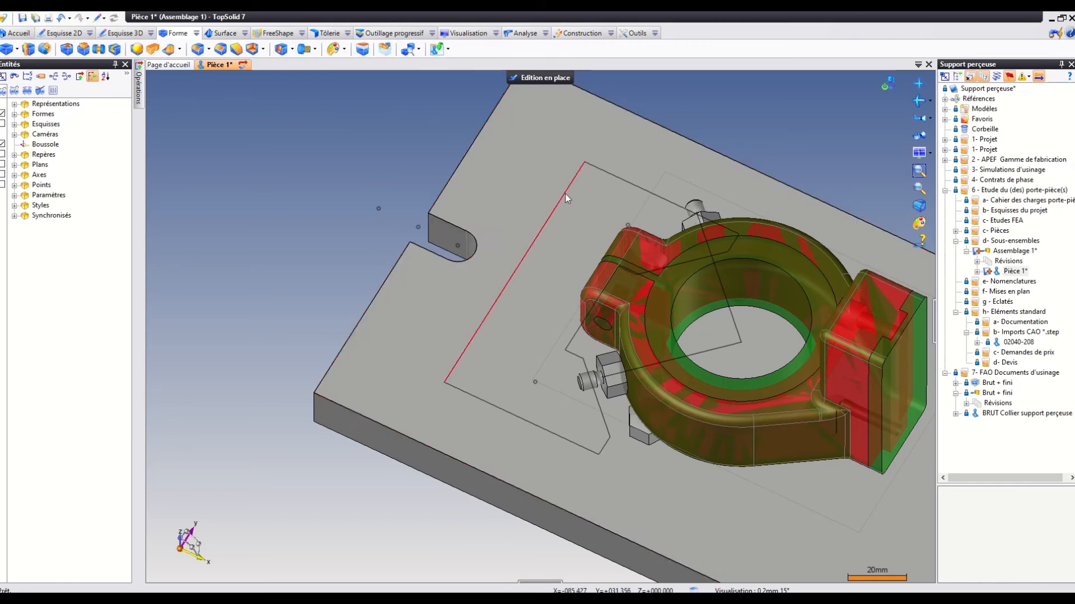
# Create a sketch on the plate's upper face with points on the two isolated layout points beside the hexagonal stops, and finish it.
pyautogui.click(532, 176)
pyautogui.click(60, 34)
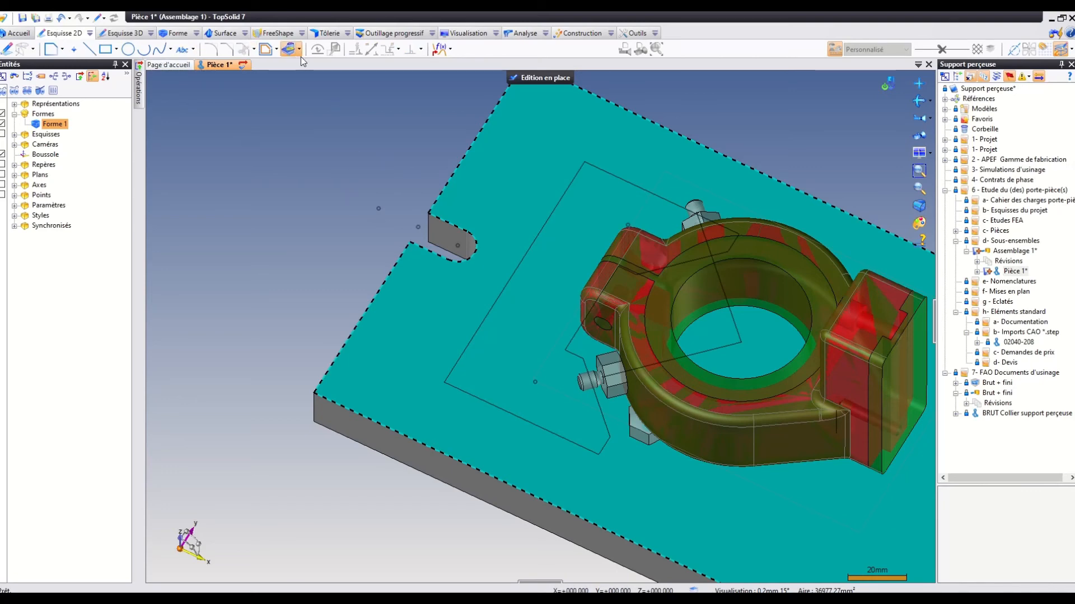
pyautogui.click(289, 49)
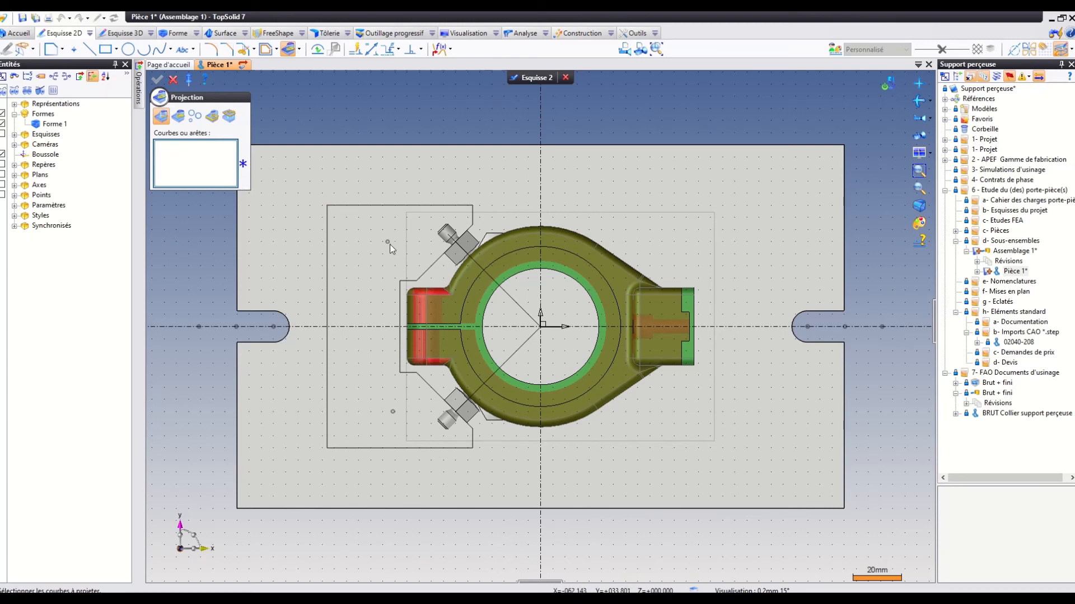
pyautogui.click(174, 80)
pyautogui.click(73, 49)
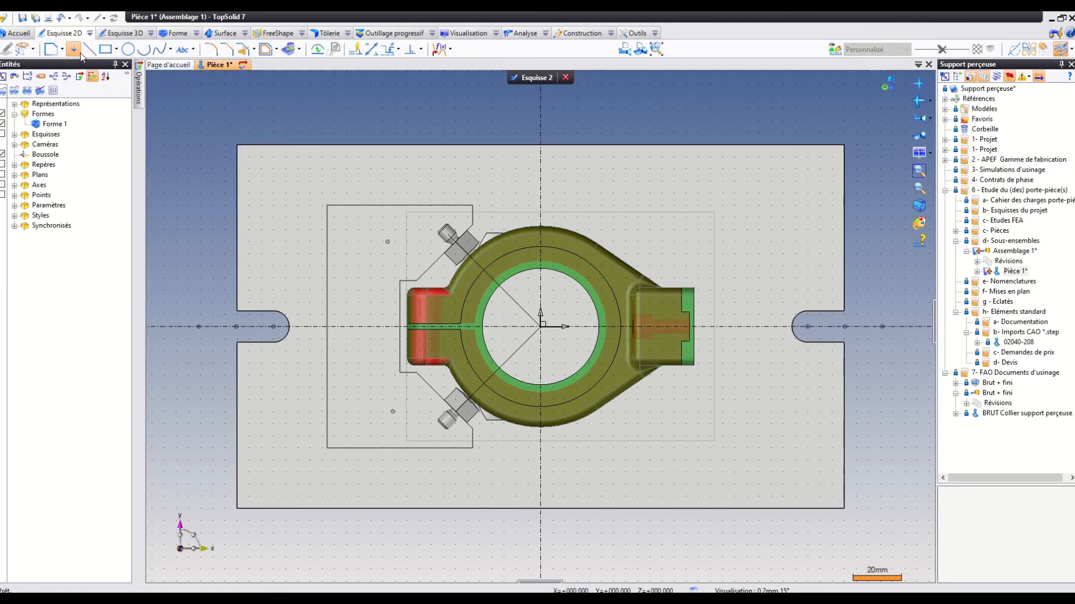
pyautogui.click(387, 242)
pyautogui.click(392, 411)
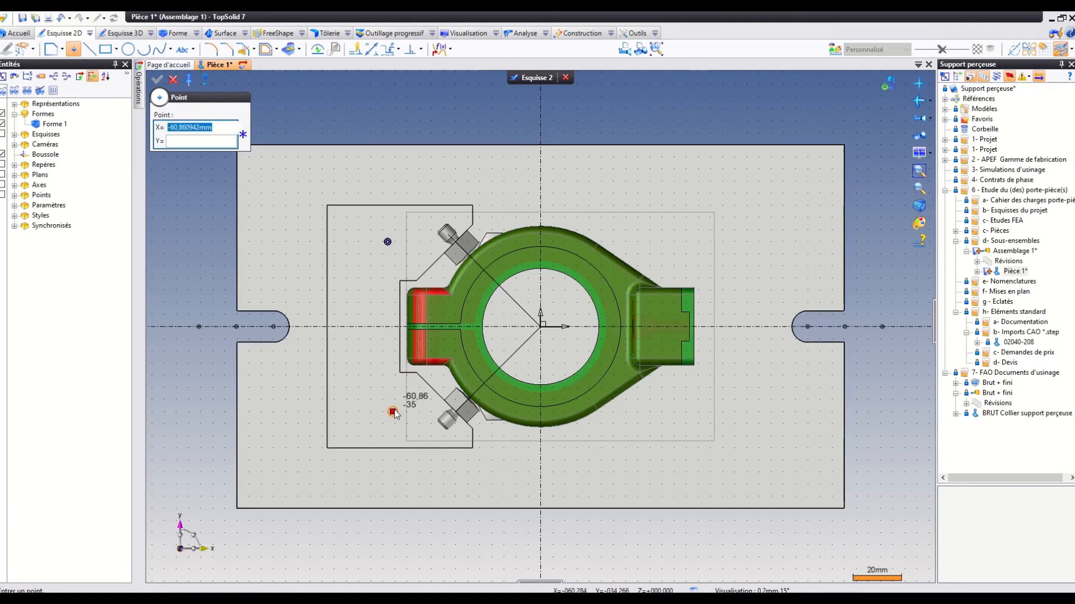
pyautogui.click(526, 79)
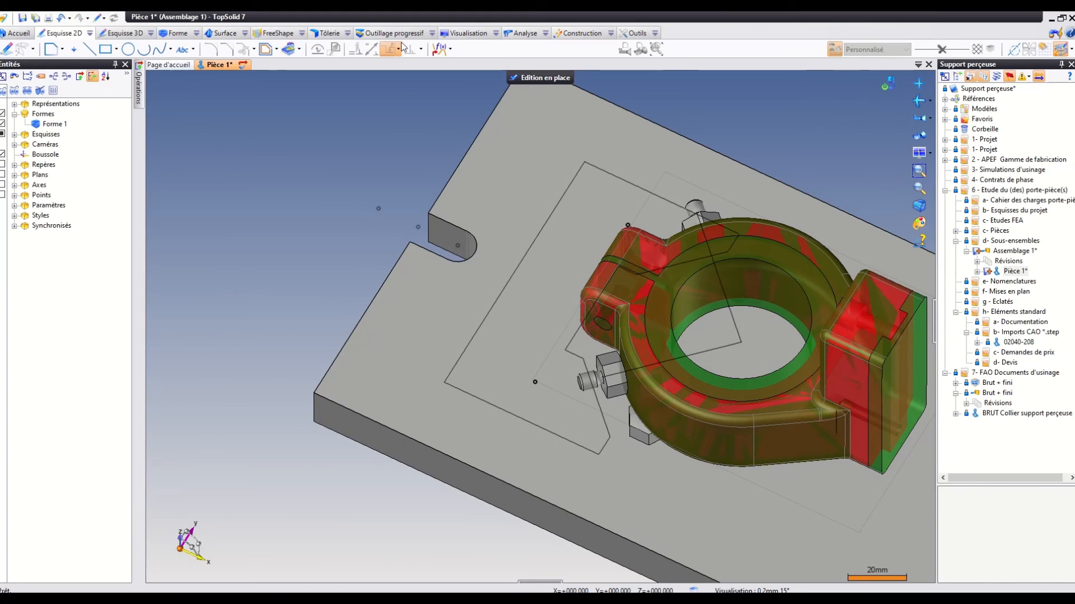
# Set up a hole group in Forme 1 on the points of Esquisse 2, using tapped holes to Métrique ISO 724 with designation M10.
pyautogui.click(197, 34)
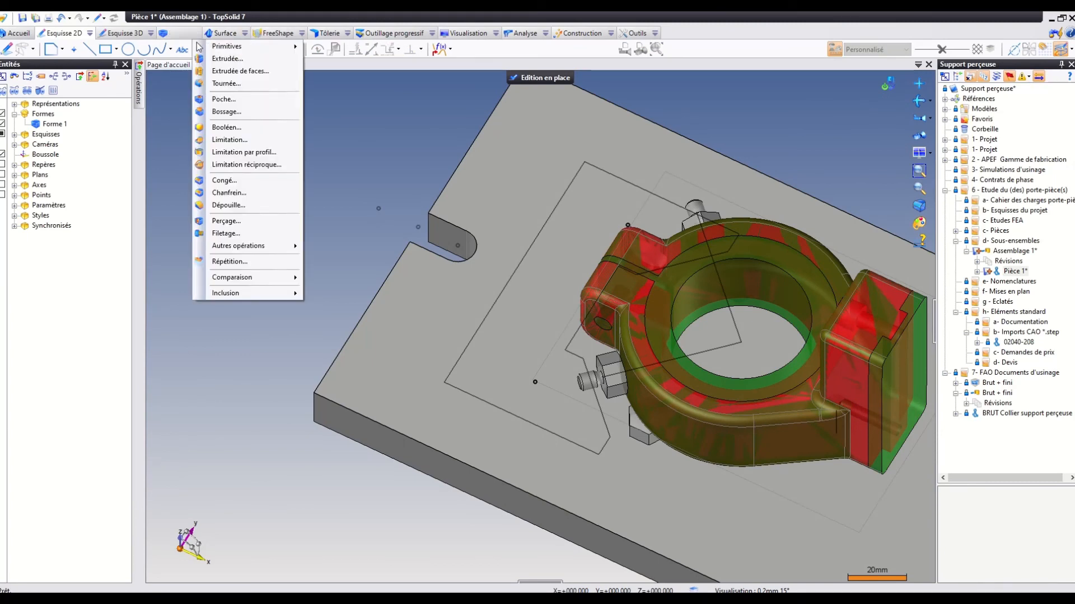
pyautogui.click(325, 146)
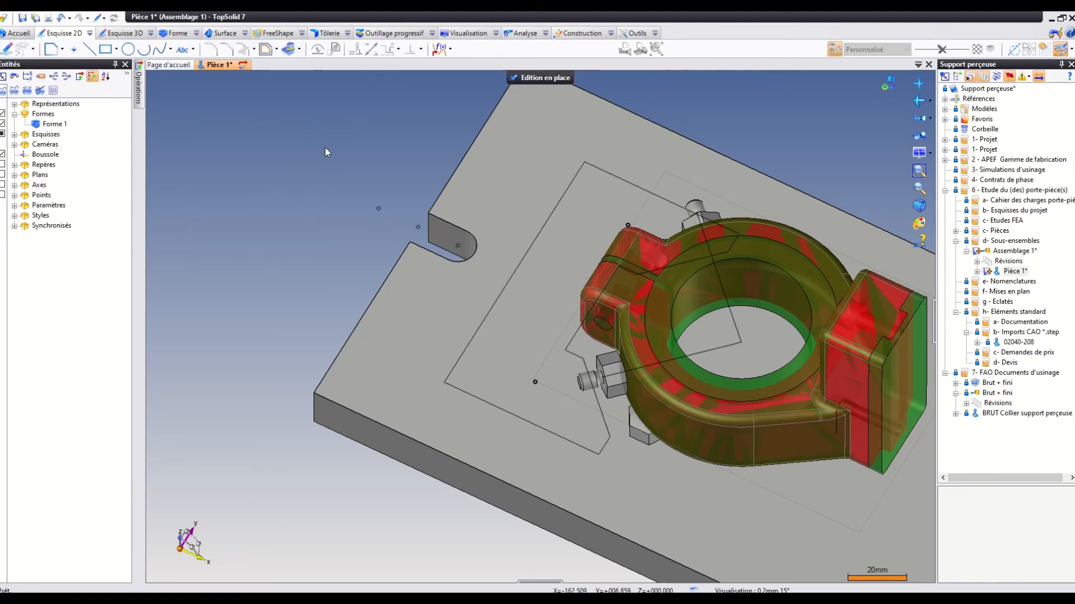
pyautogui.click(178, 35)
pyautogui.click(291, 49)
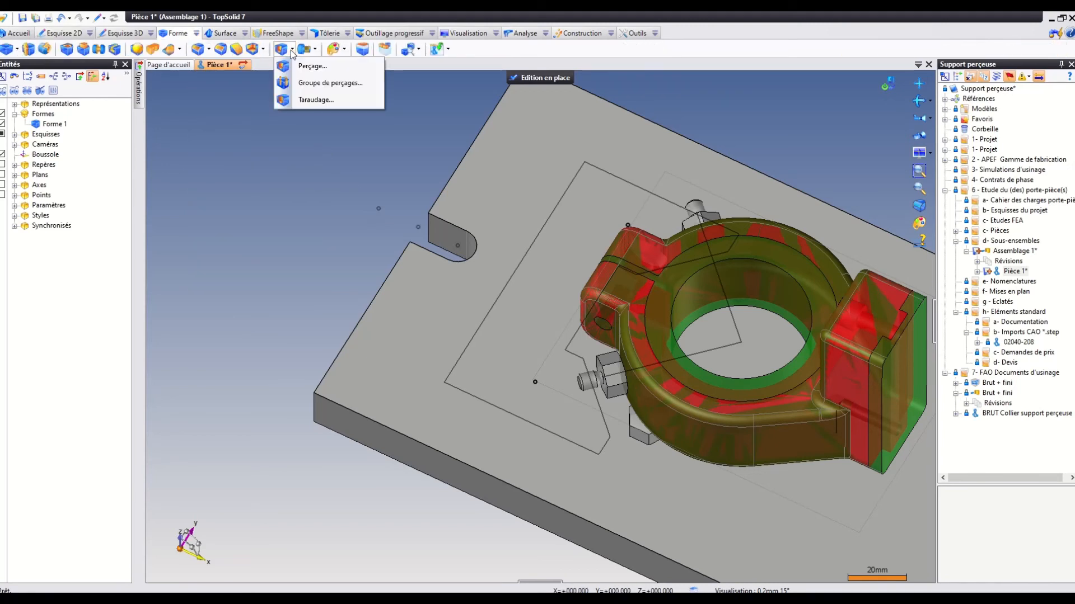
pyautogui.click(298, 82)
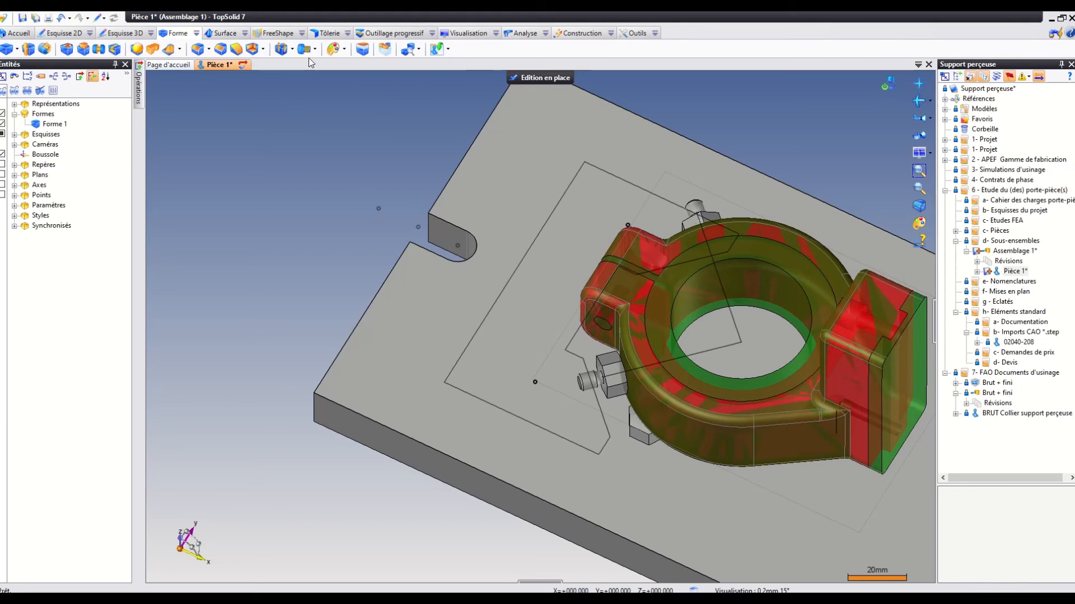
pyautogui.click(284, 52)
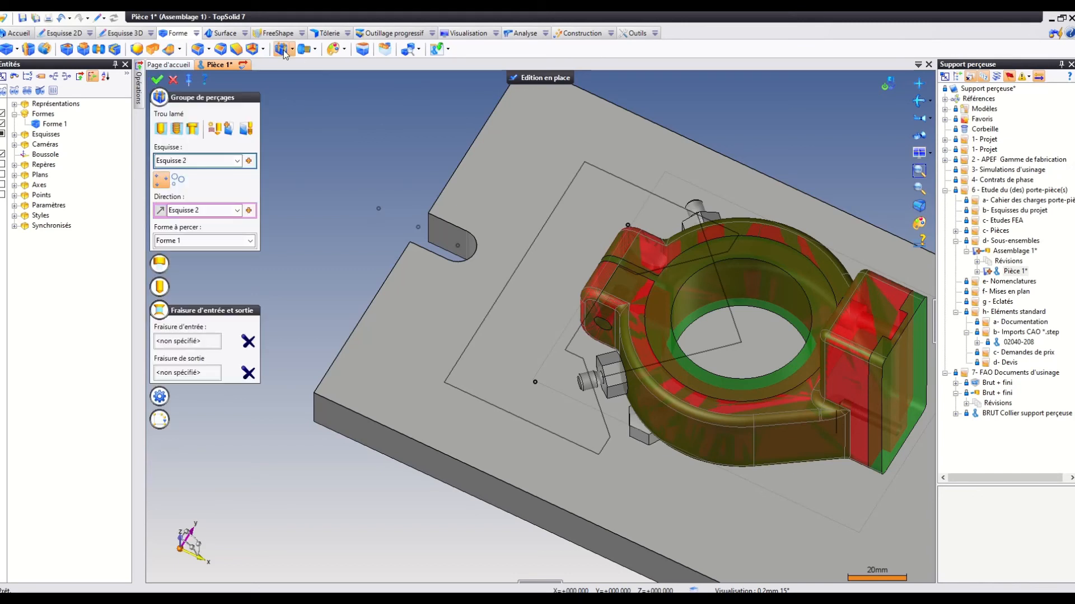
pyautogui.click(183, 129)
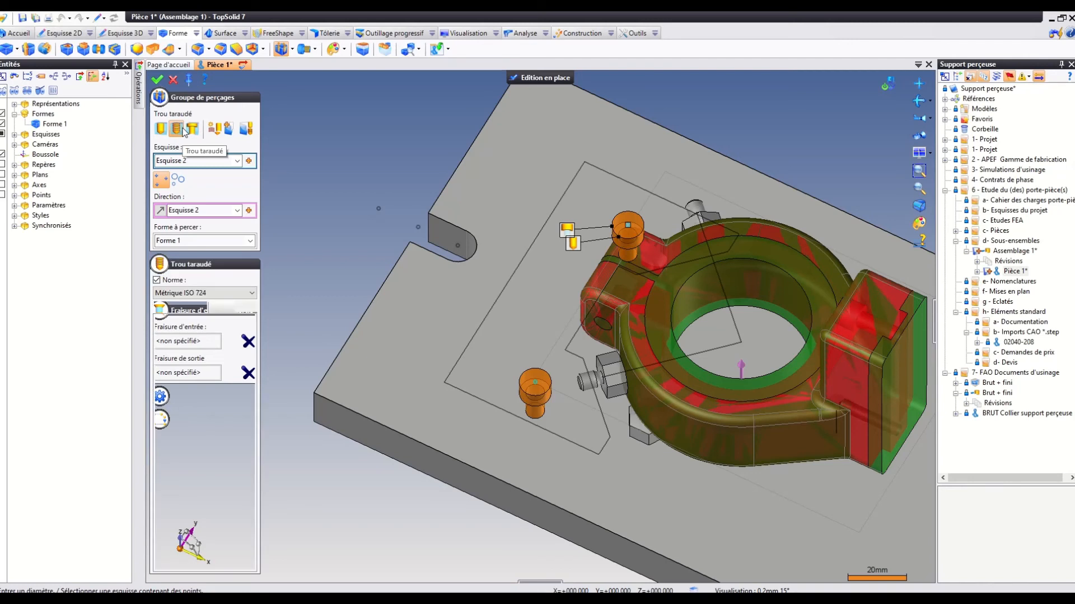
pyautogui.click(227, 294)
pyautogui.click(228, 293)
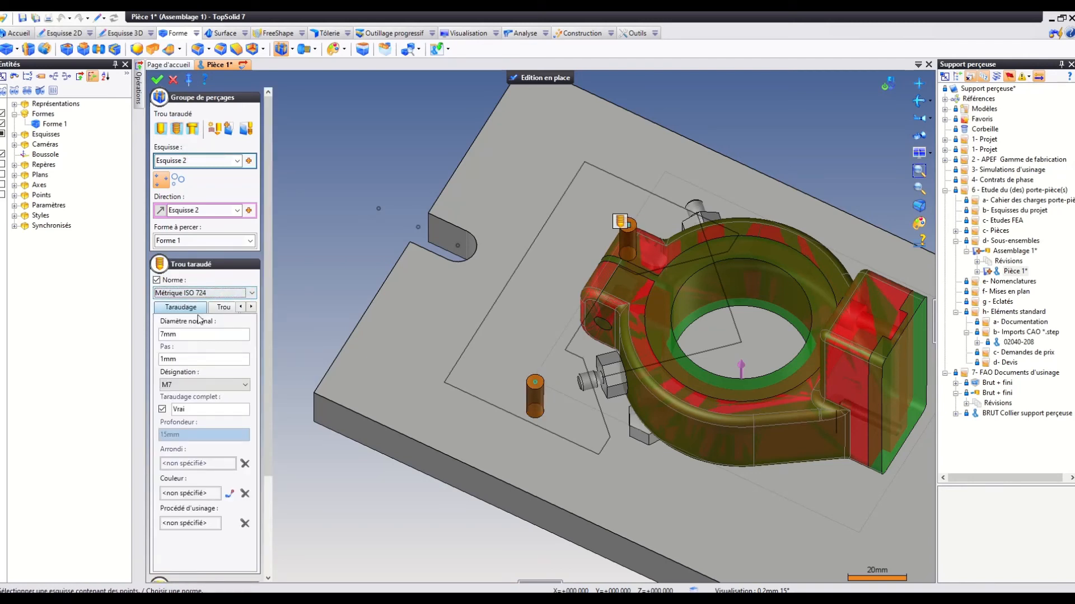
pyautogui.click(190, 382)
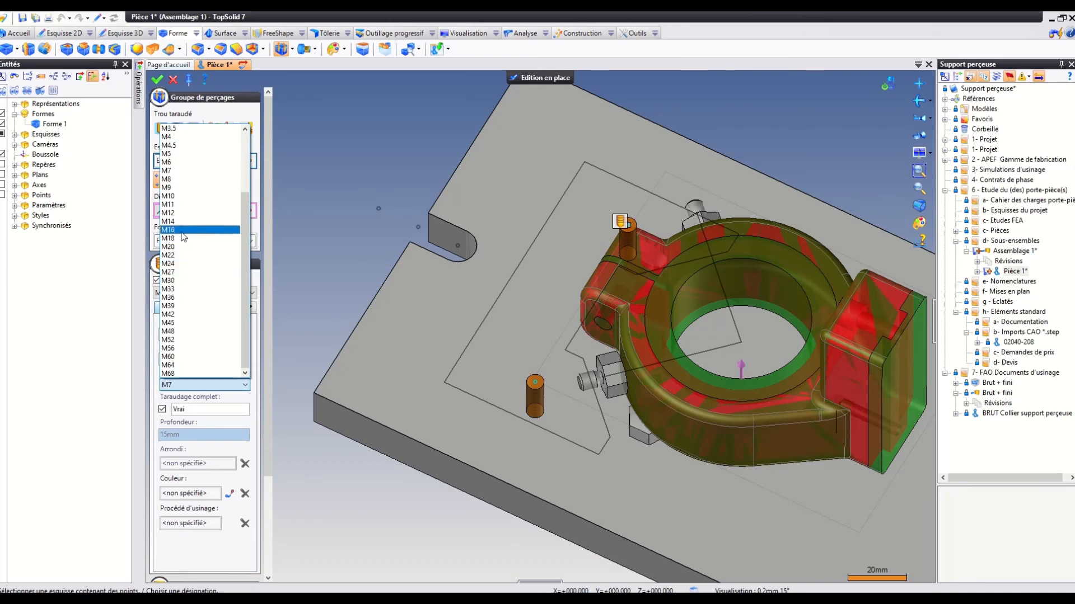
pyautogui.click(181, 199)
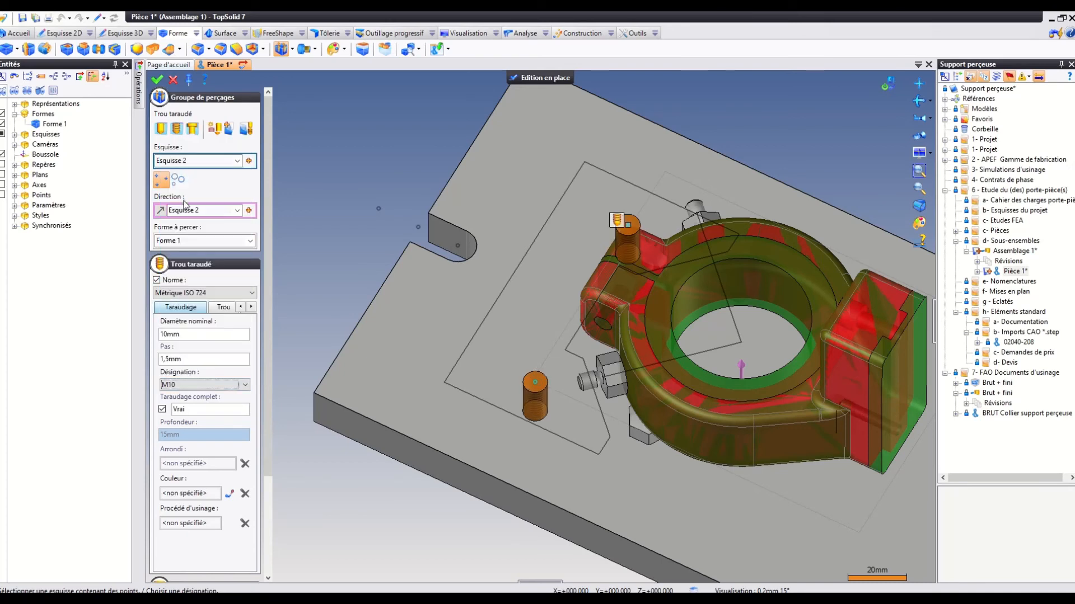
pyautogui.moveTo(507, 146)
pyautogui.mouseDown(button='middle')
pyautogui.moveTo(510, 184)
pyautogui.moveTo(512, 159)
pyautogui.mouseUp(button='middle')
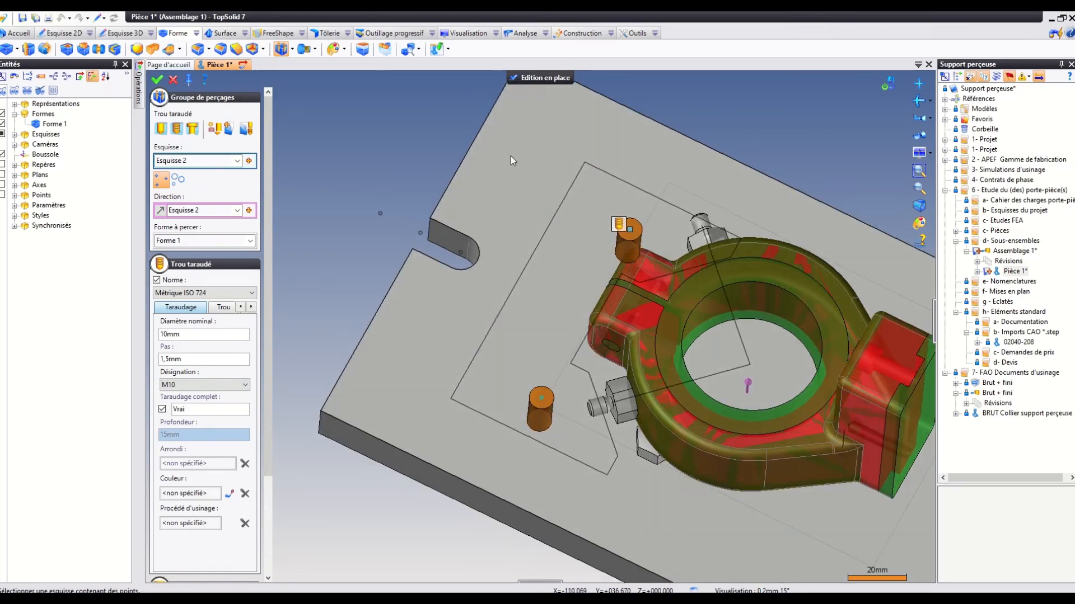
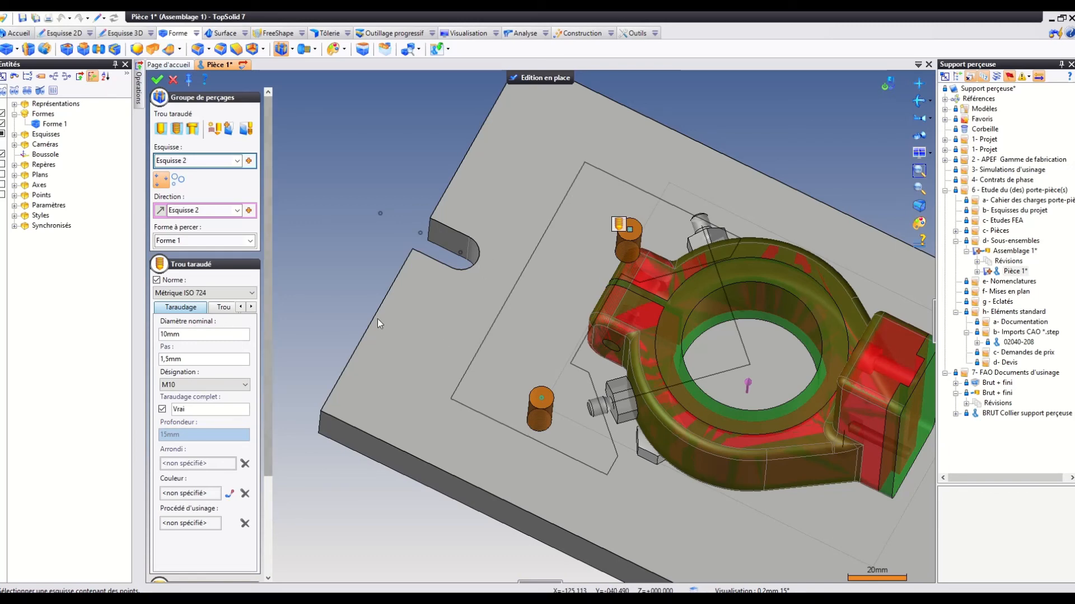
# Apply the M10 tapped hole group to the base plate and finish editing the plate in place.
pyautogui.moveTo(398, 313); pyautogui.dragTo(399, 263, button='middle')
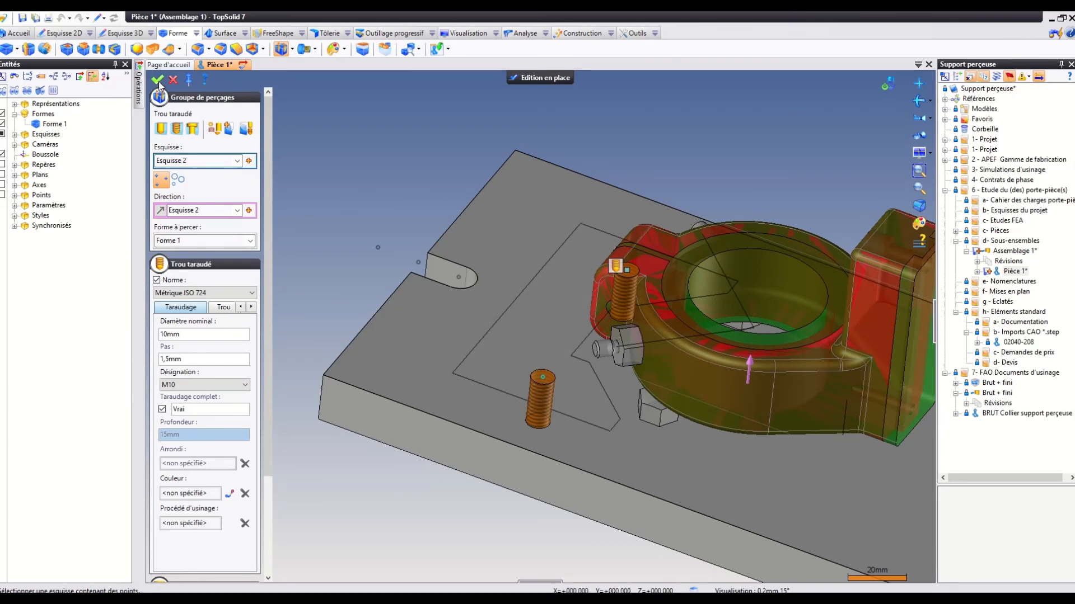
pyautogui.click(159, 82)
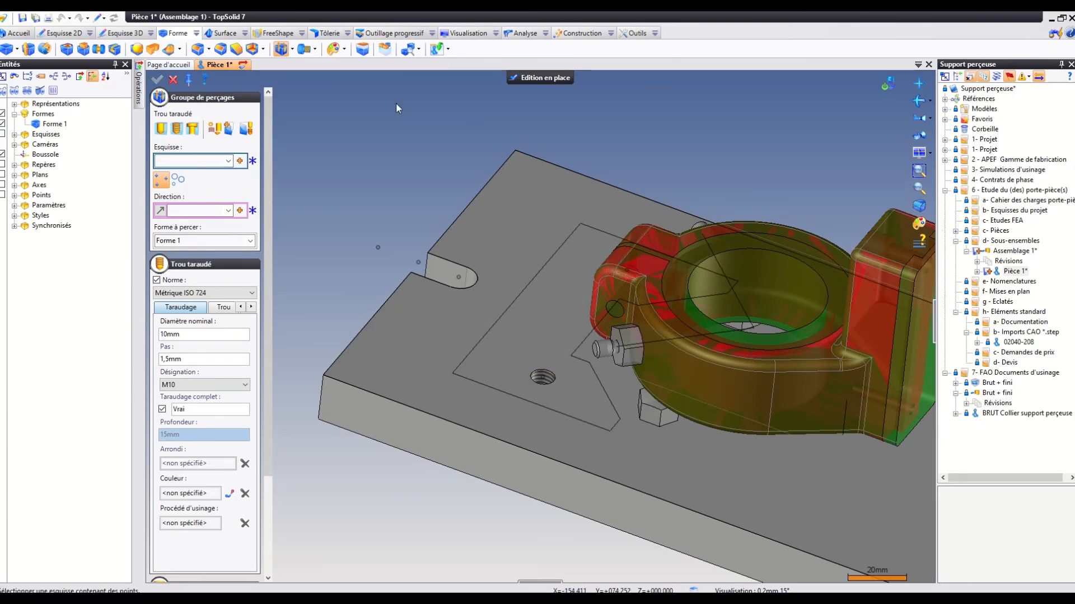
pyautogui.click(171, 80)
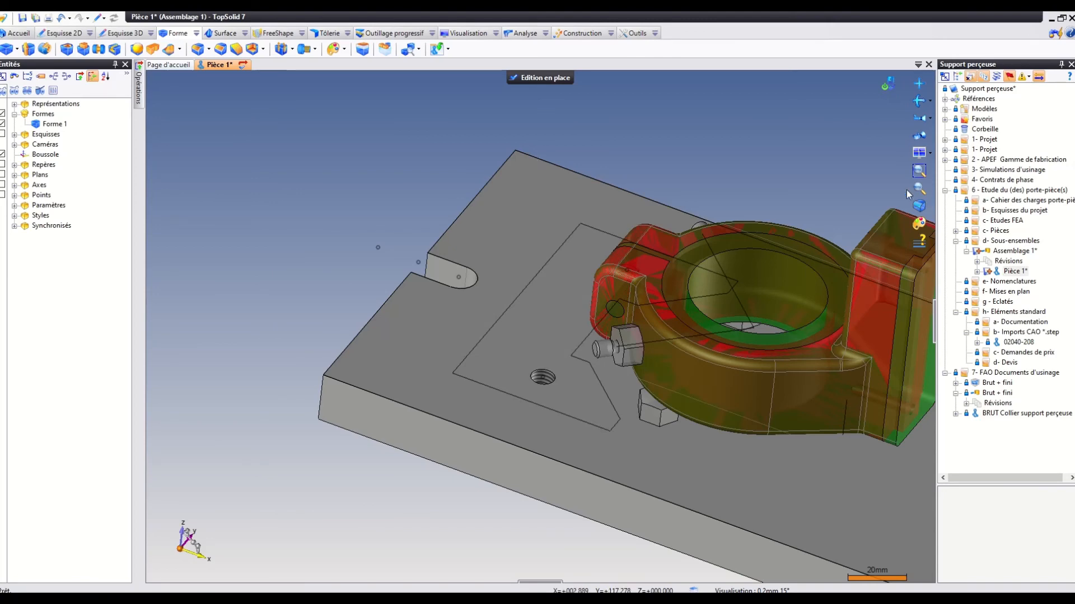
pyautogui.click(525, 82)
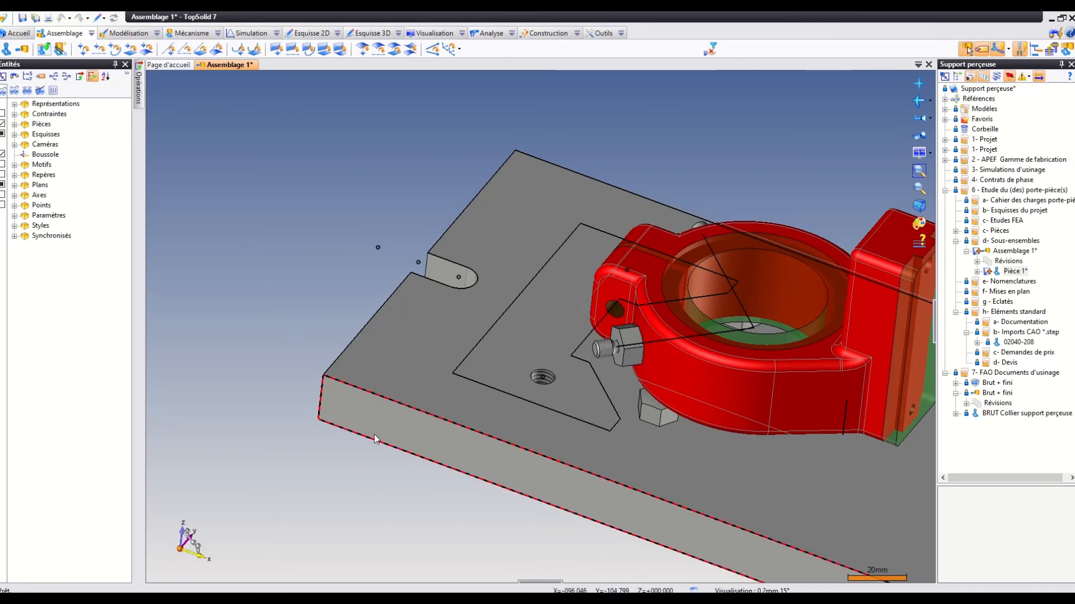
# Create another part in place in the assembly from the blank model Modèle vierge.
pyautogui.moveTo(670, 341)
pyautogui.mouseDown(button='middle')
pyautogui.moveTo(674, 300)
pyautogui.moveTo(670, 367)
pyautogui.moveTo(667, 356)
pyautogui.mouseUp(button='middle')
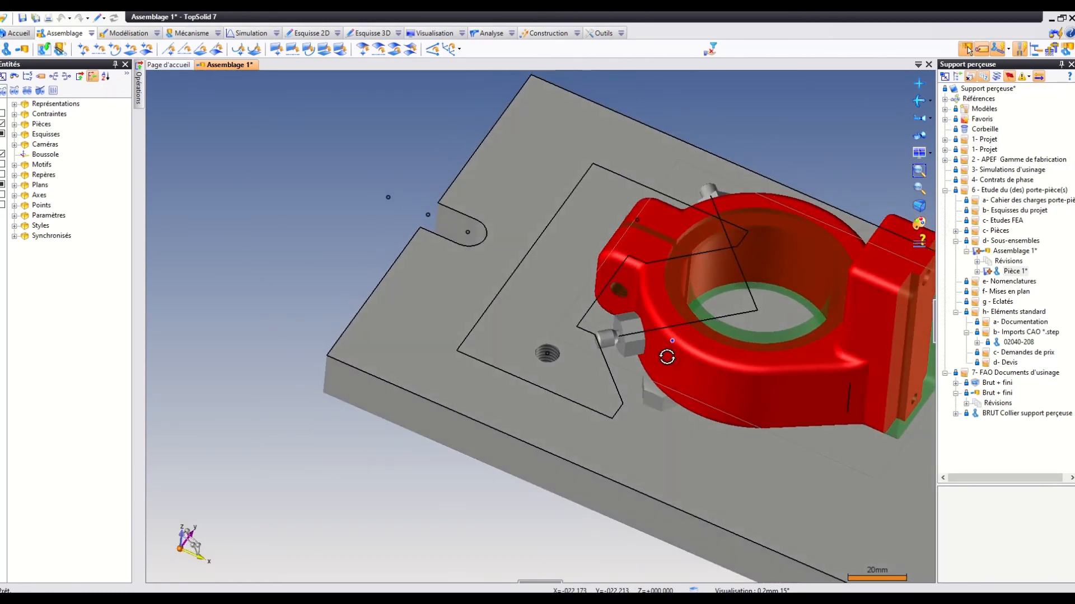
pyautogui.scroll(-1, 666, 355)
pyautogui.rightClick(440, 114)
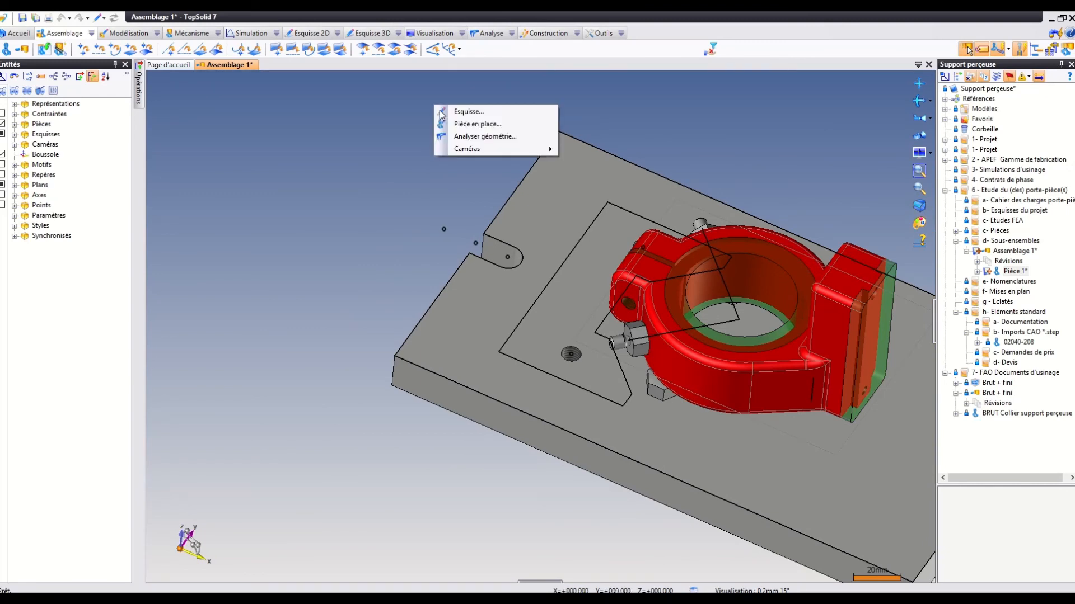
pyautogui.click(468, 124)
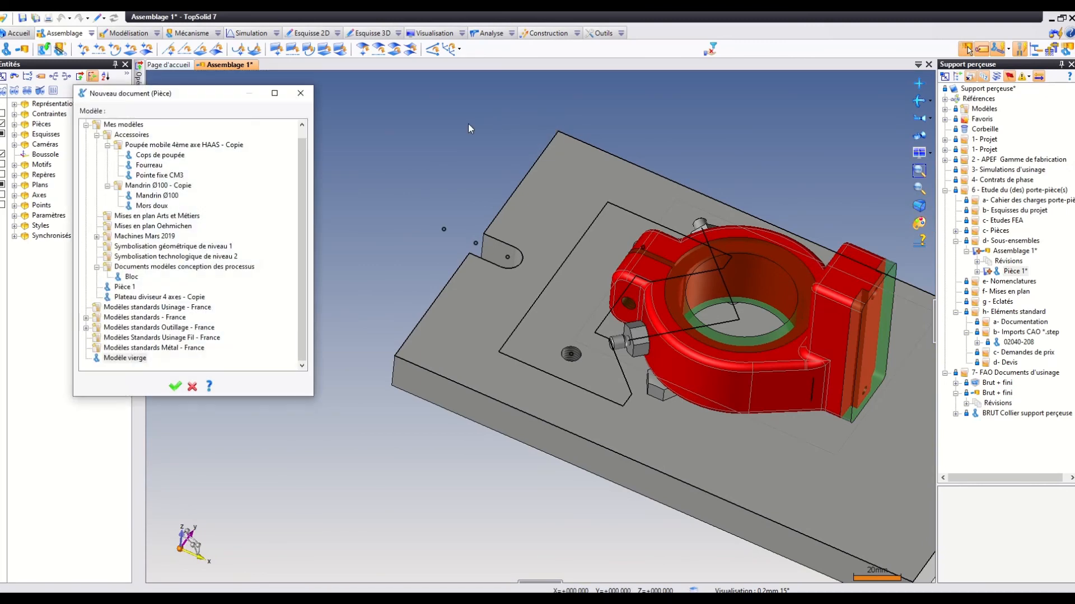
pyautogui.click(117, 360)
pyautogui.click(170, 385)
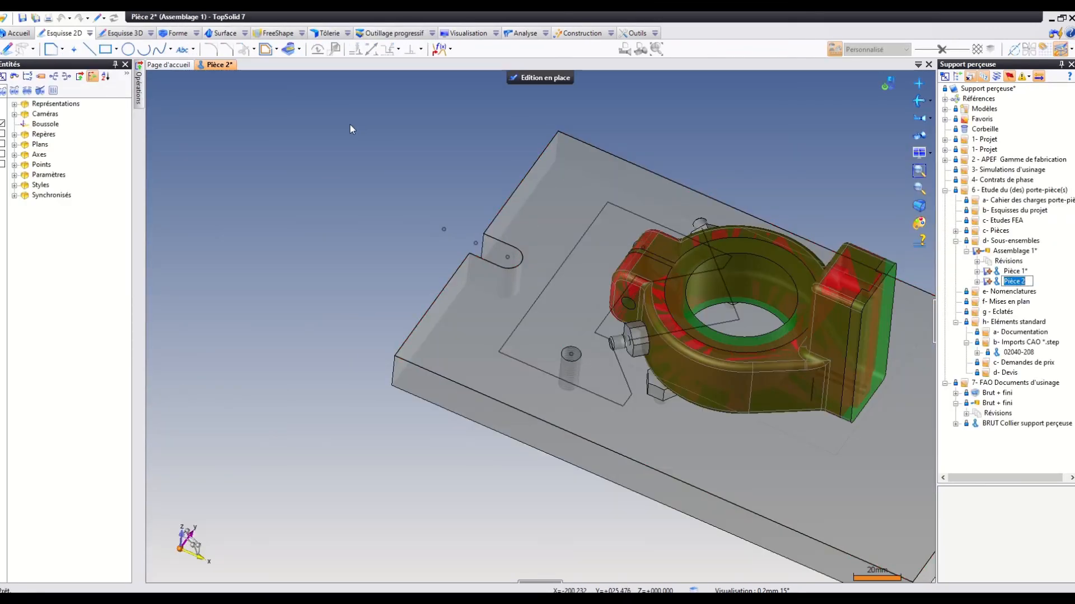
# Create a sketch on the base plate's upper face and select the block outline's upper, left and lower edges for projection.
pyautogui.click(571, 227)
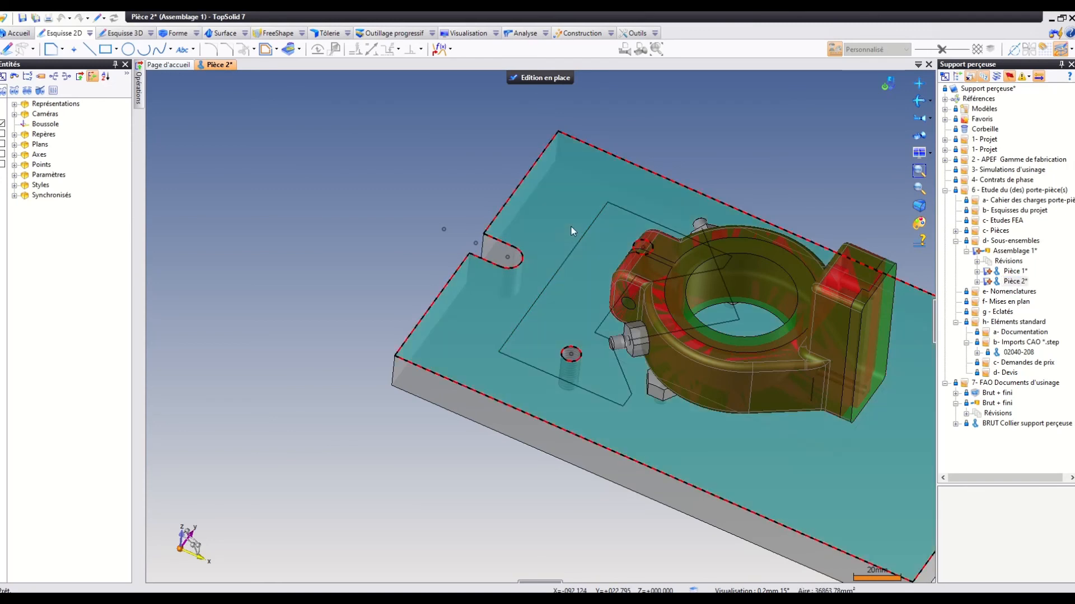
pyautogui.click(7, 50)
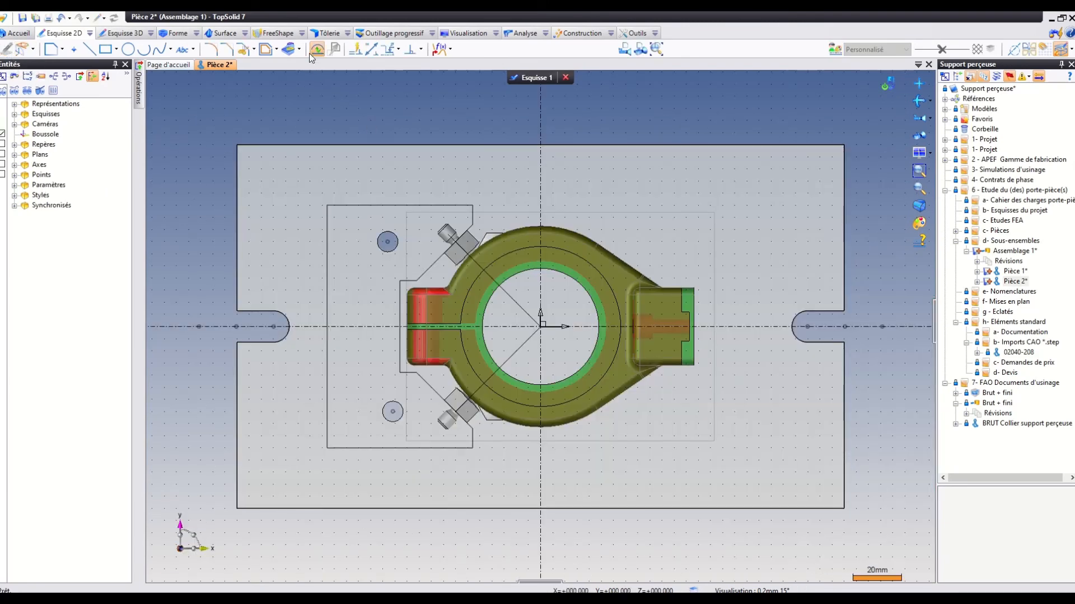
pyautogui.click(286, 49)
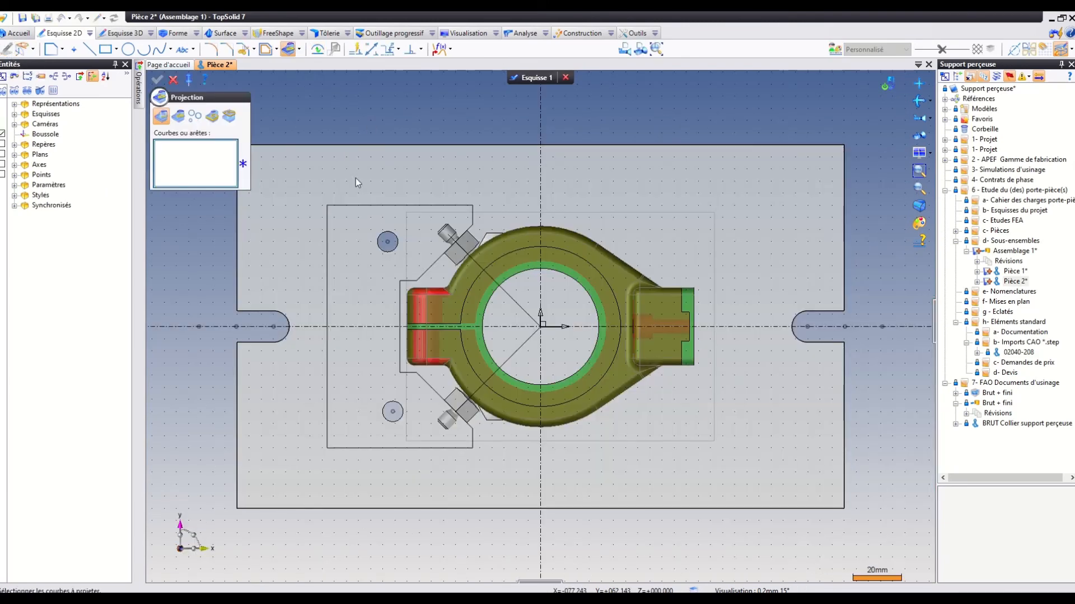
pyautogui.click(365, 205)
pyautogui.click(328, 336)
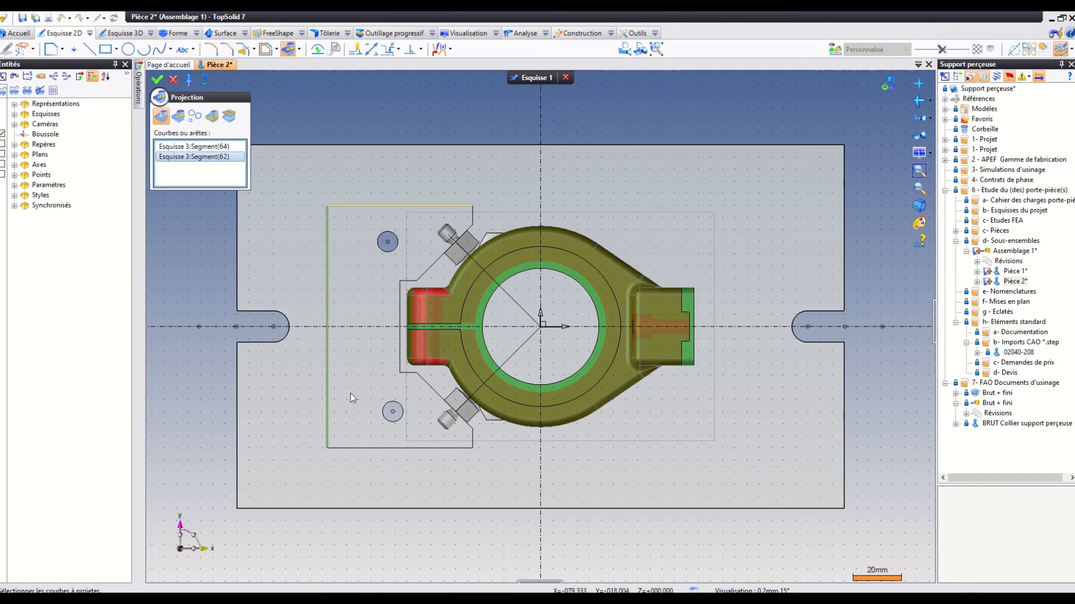
pyautogui.click(366, 448)
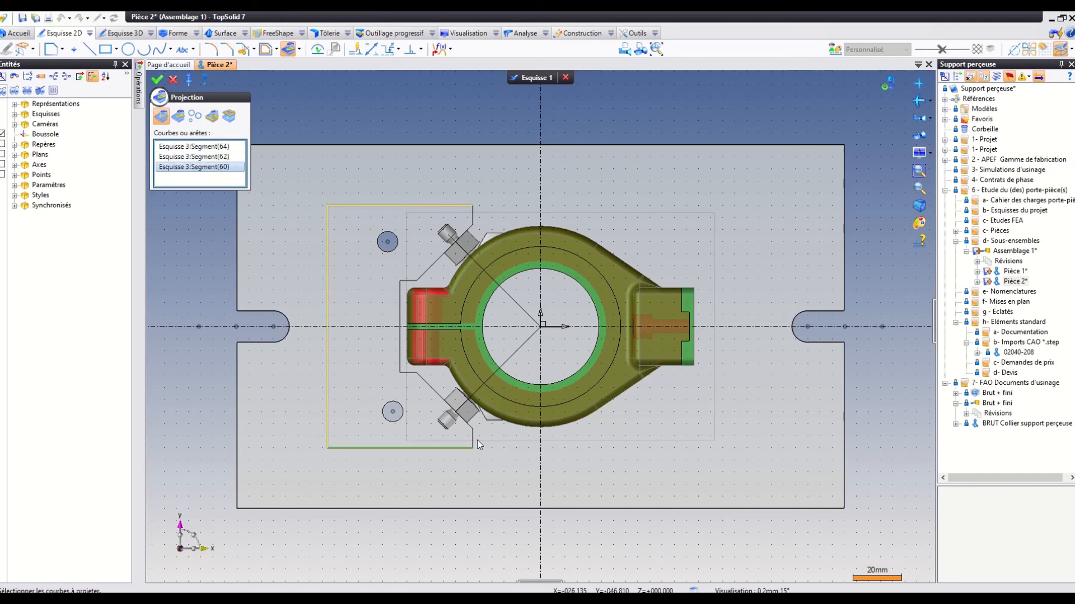
# Add both short right-side segments, the diagonals and the notch segments beside the collar to the projection, and finish the sketch.
pyautogui.click(471, 439)
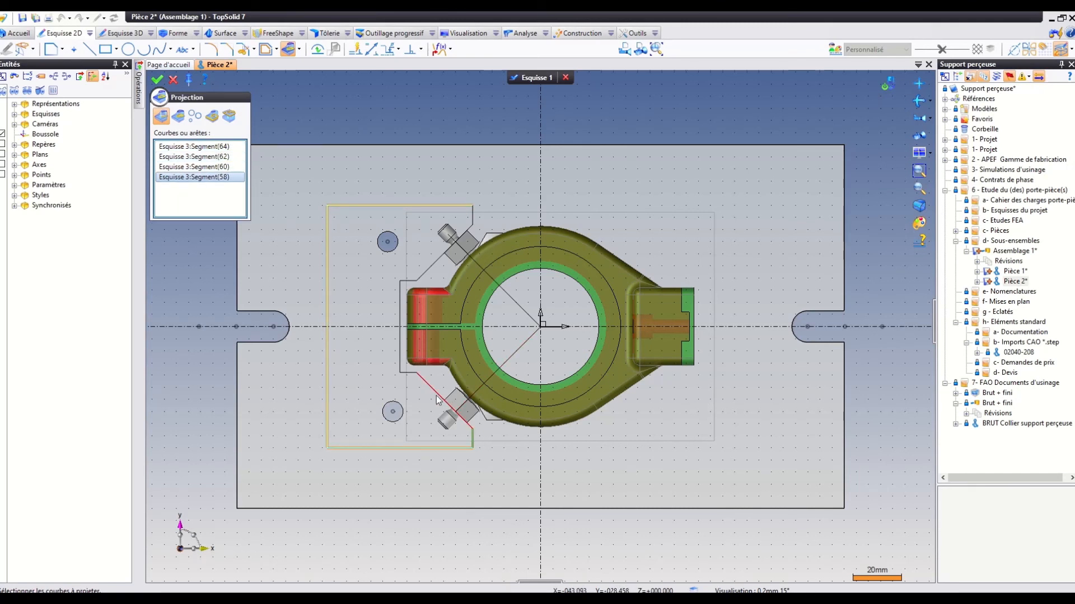
pyautogui.click(438, 399)
pyautogui.click(400, 364)
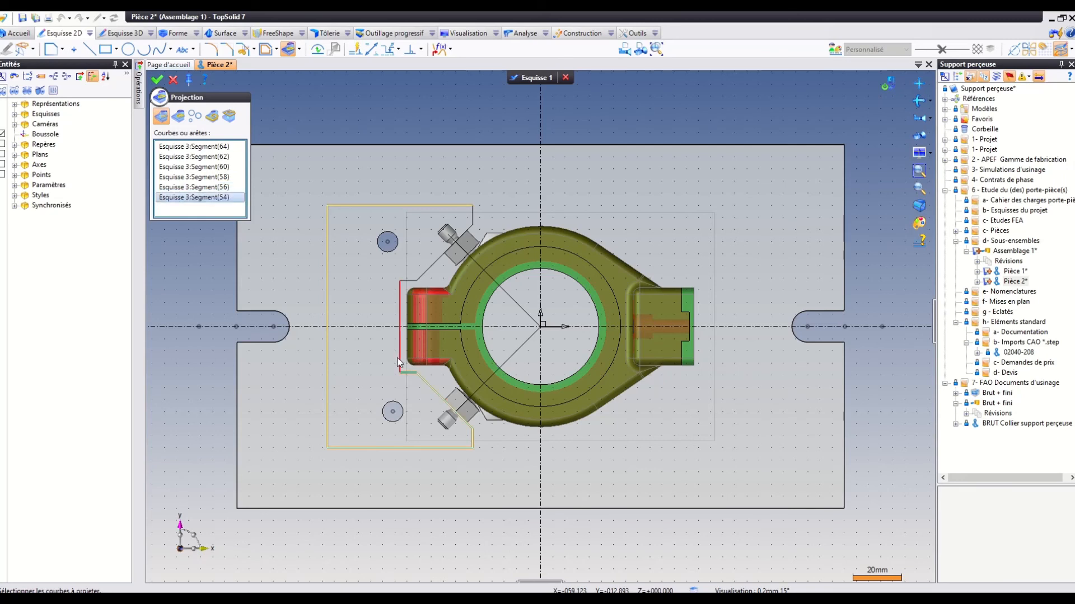
pyautogui.click(400, 361)
pyautogui.click(405, 284)
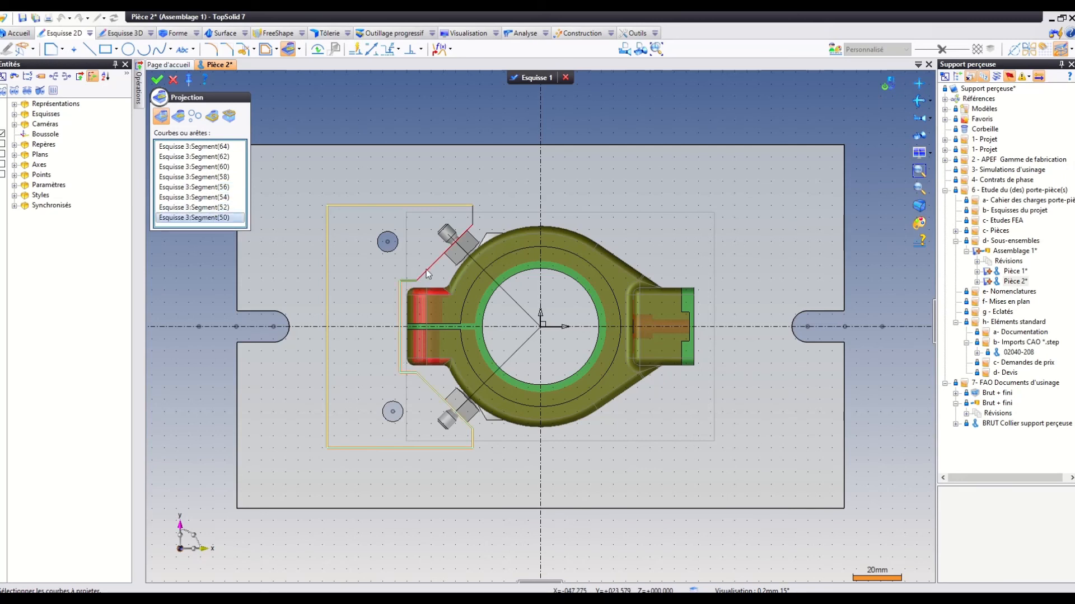
pyautogui.click(426, 269)
pyautogui.click(473, 218)
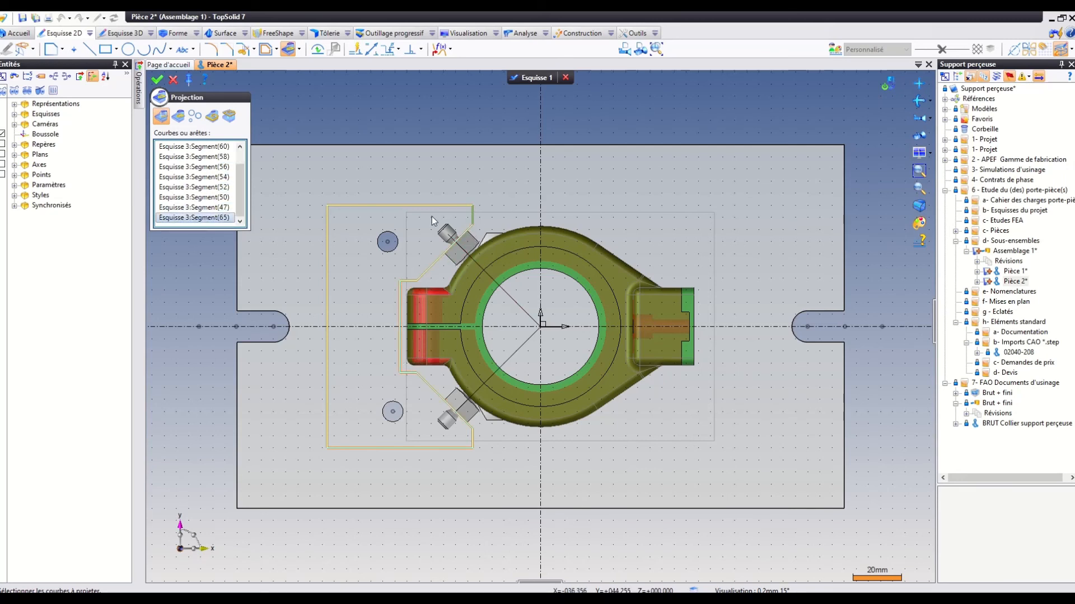
pyautogui.click(157, 79)
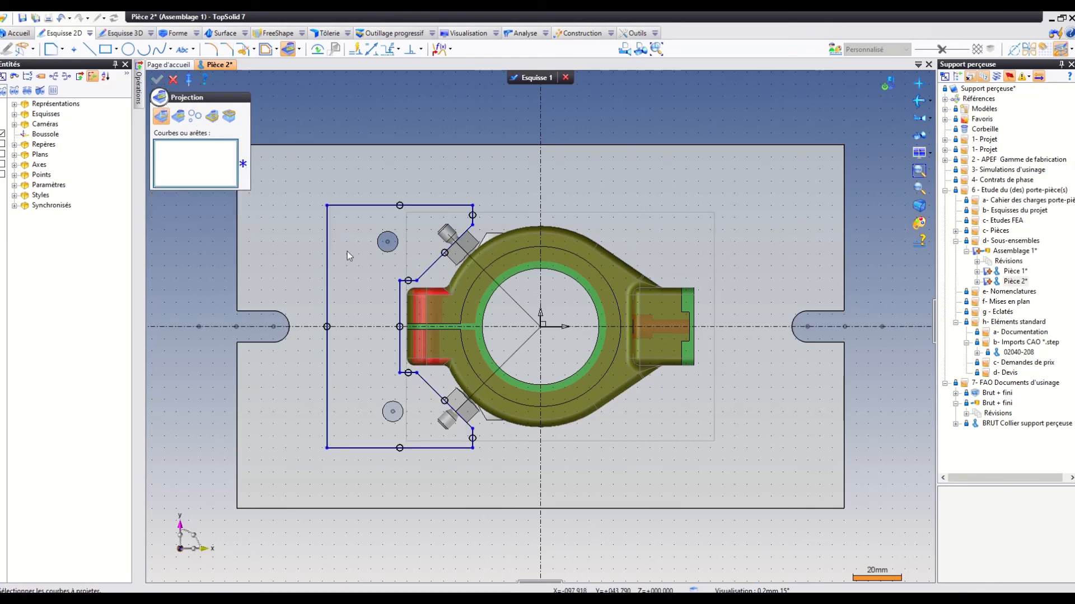
pyautogui.moveTo(375, 257); pyautogui.dragTo(383, 224, button='middle')
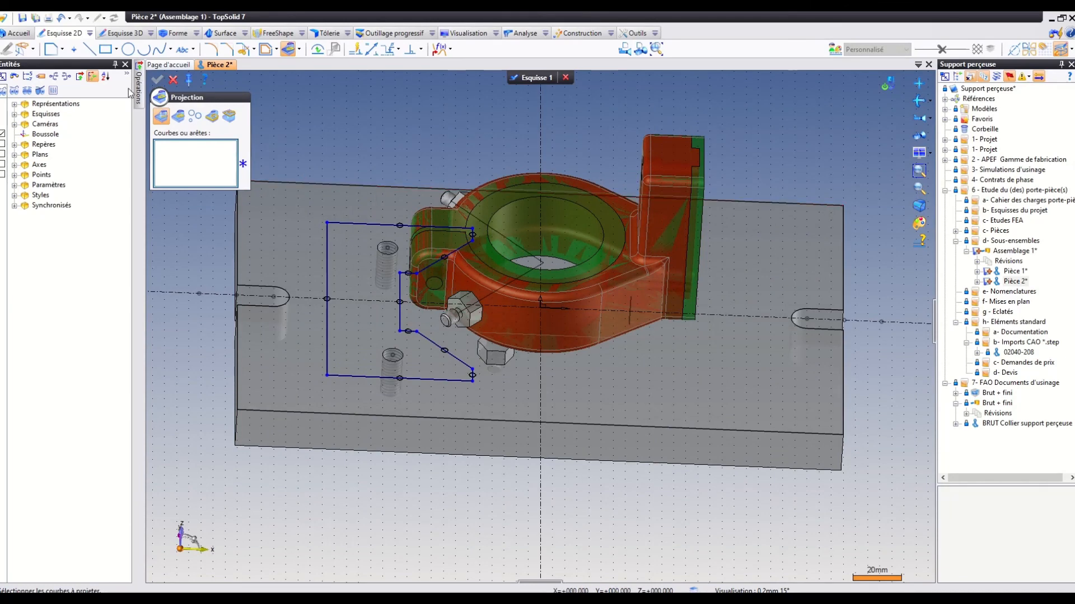
pyautogui.click(171, 35)
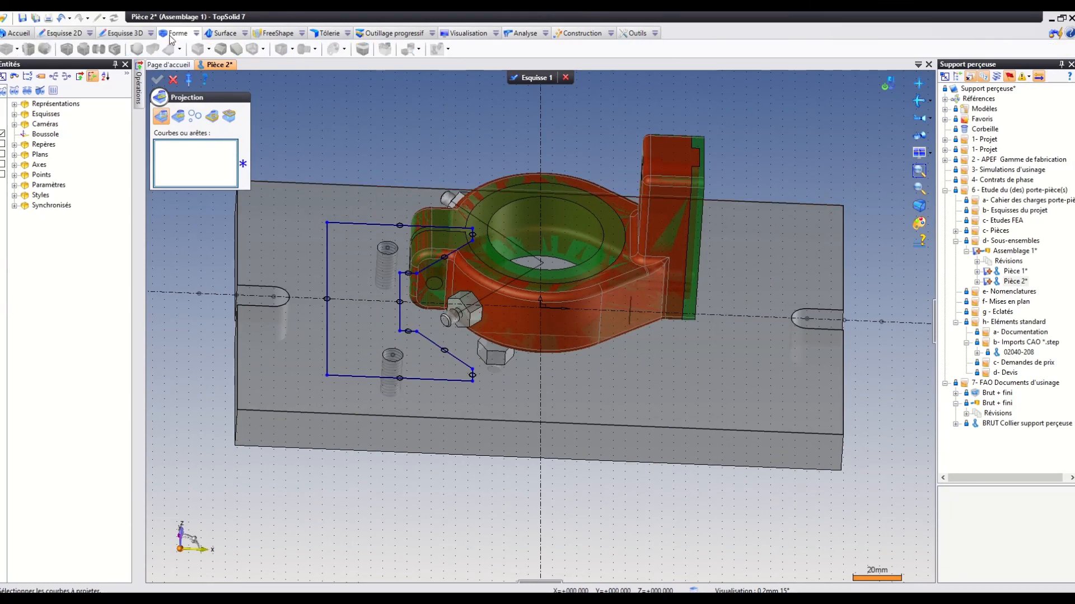
pyautogui.click(534, 78)
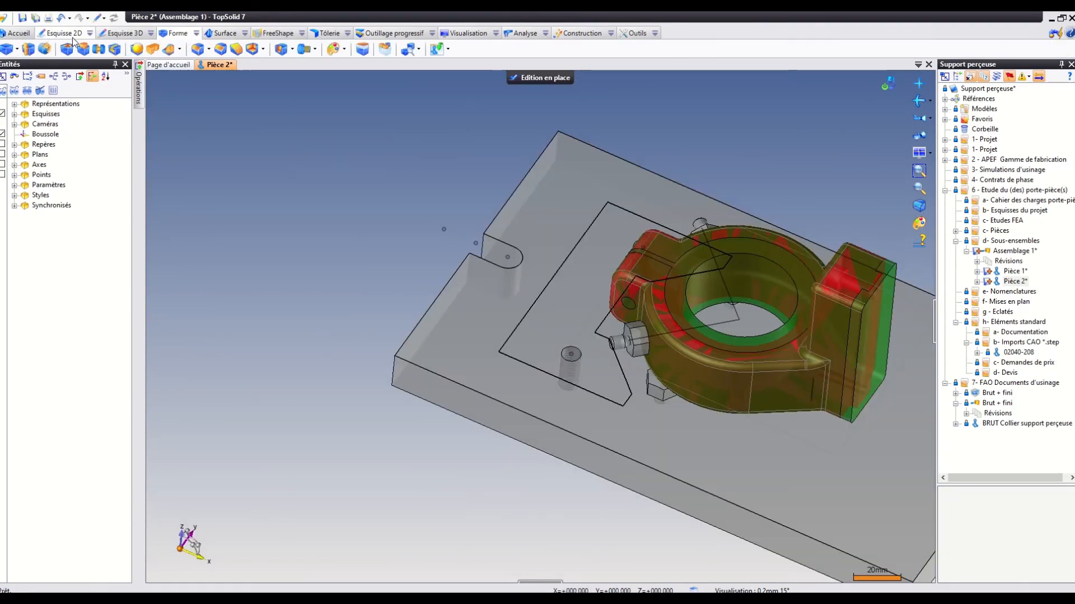
# Extrude the block contour in Esquisse 1 with a Surface limit at the collar's upper face.
pyautogui.click(27, 50)
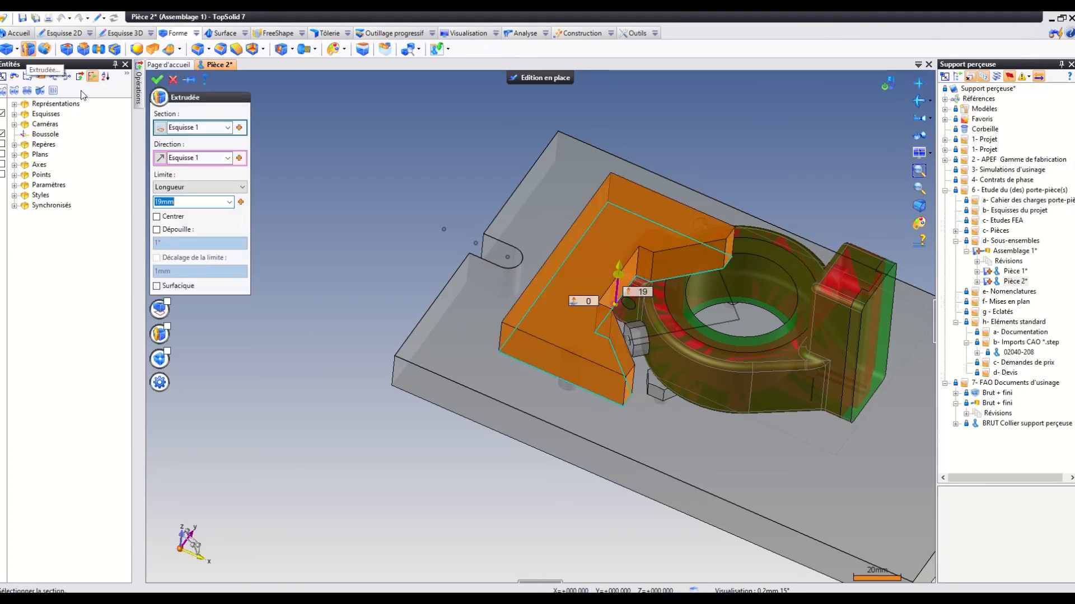
pyautogui.moveTo(483, 288); pyautogui.dragTo(486, 238, button='middle')
pyautogui.click(187, 187)
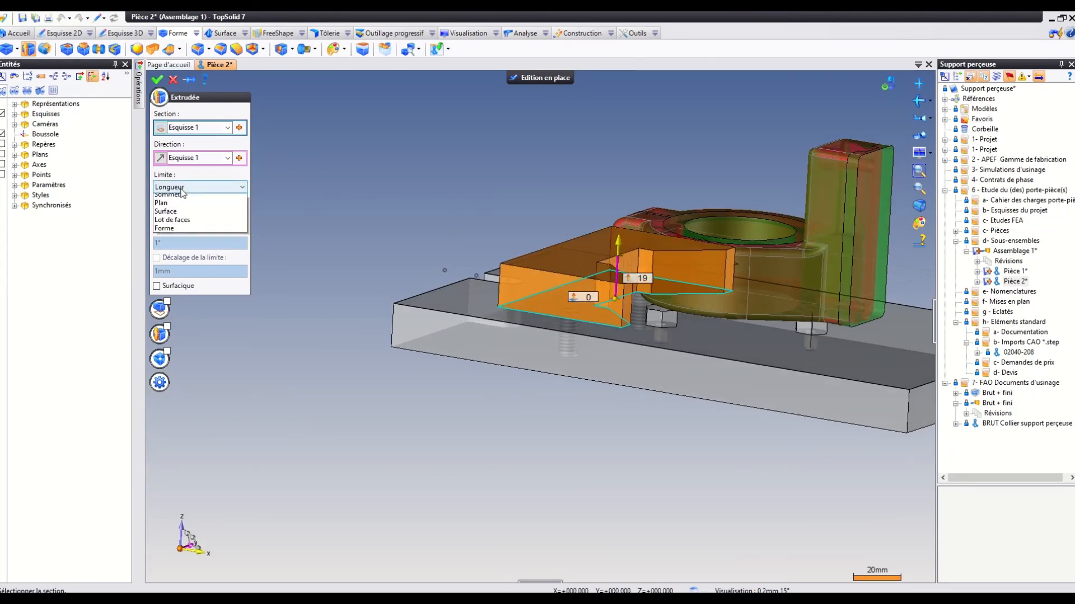
pyautogui.click(167, 223)
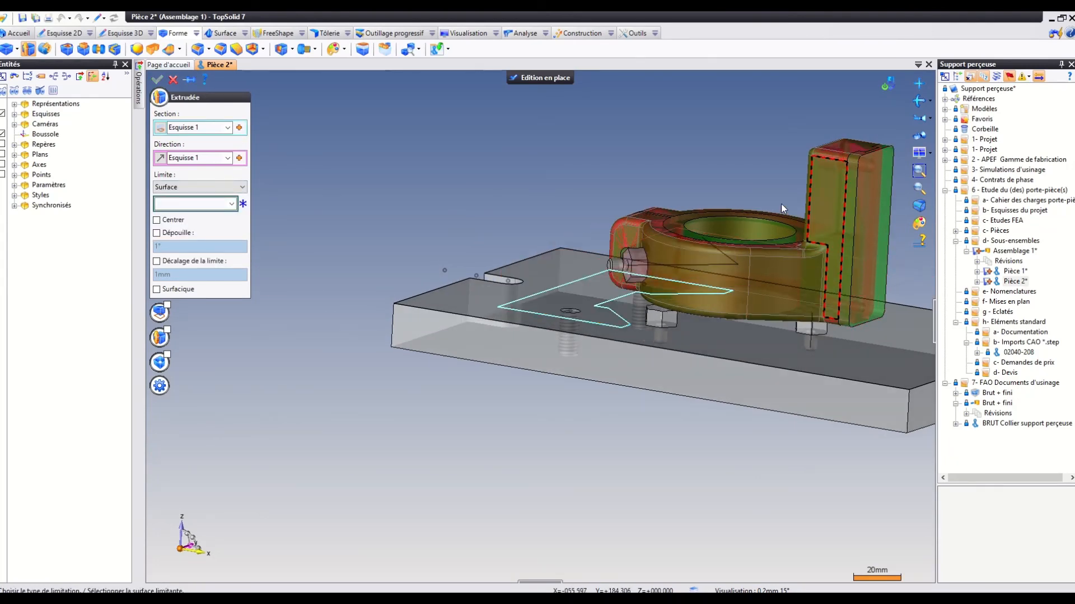
pyautogui.click(668, 223)
# Edit the block's extrusion and enable a 2 mm offset from its limiting surface.
pyautogui.click(919, 189)
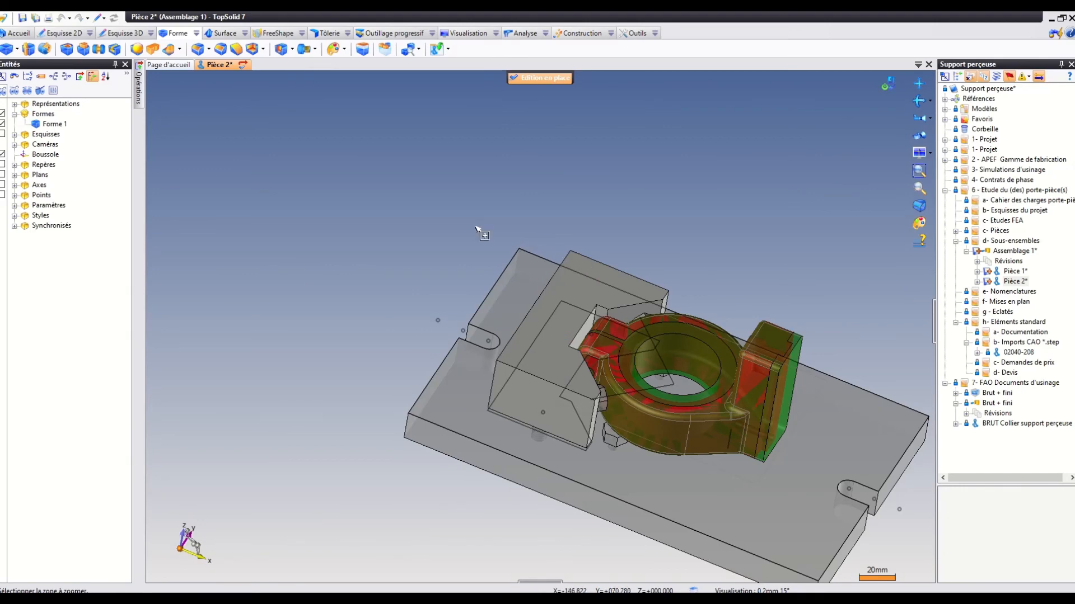
pyautogui.moveTo(471, 229); pyautogui.dragTo(702, 481)
pyautogui.moveTo(487, 246)
pyautogui.mouseDown(button='middle')
pyautogui.moveTo(504, 254)
pyautogui.moveTo(506, 244)
pyautogui.moveTo(493, 258)
pyautogui.mouseUp(button='middle')
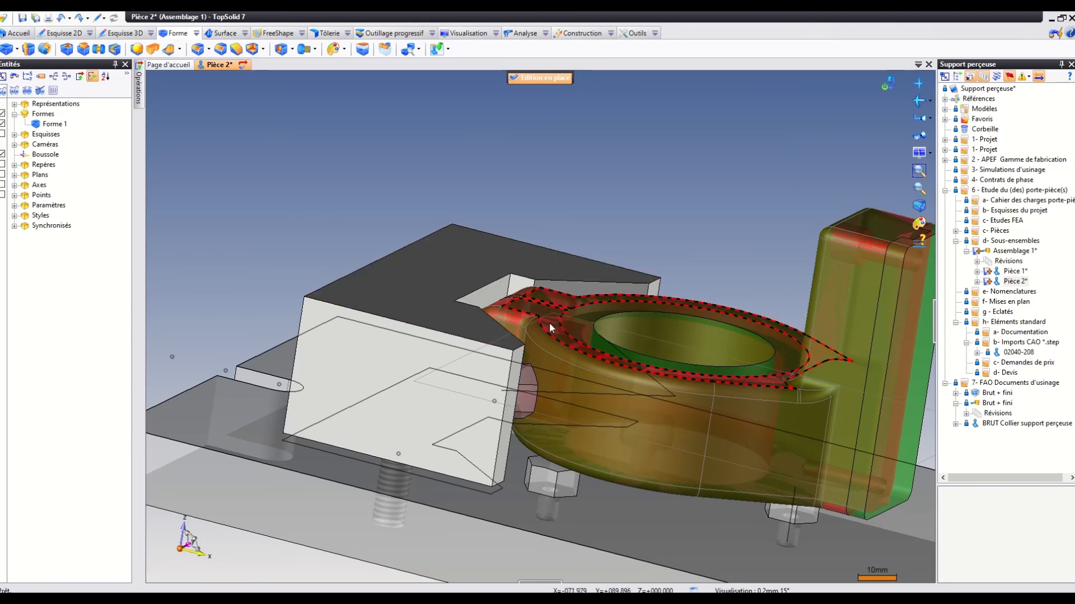
pyautogui.moveTo(582, 260)
pyautogui.mouseDown(button='middle')
pyautogui.moveTo(588, 334)
pyautogui.moveTo(581, 238)
pyautogui.moveTo(571, 252)
pyautogui.mouseUp(button='middle')
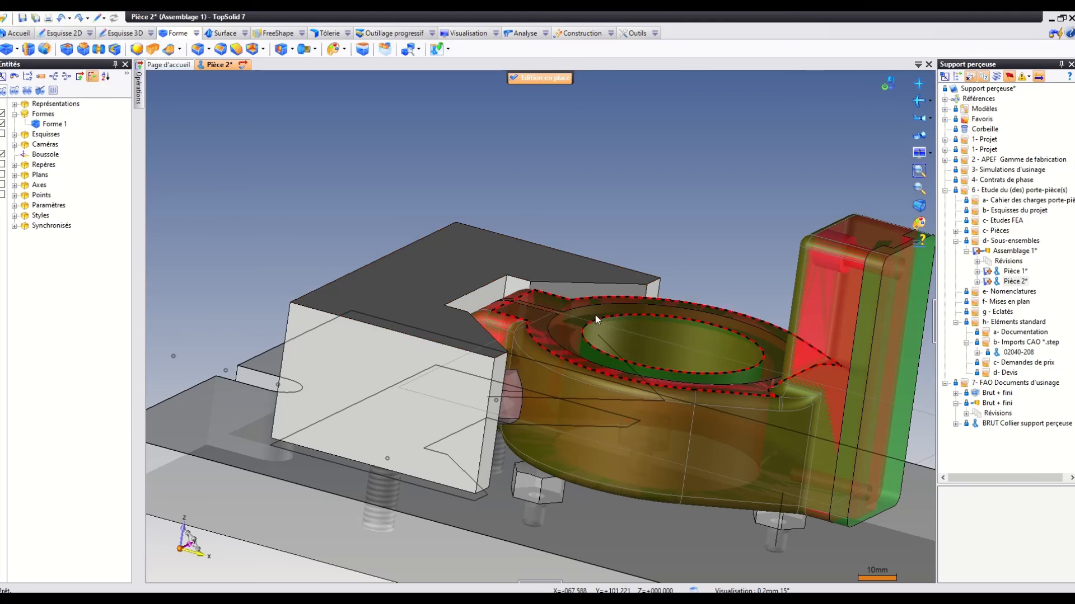
pyautogui.rightClick(532, 261)
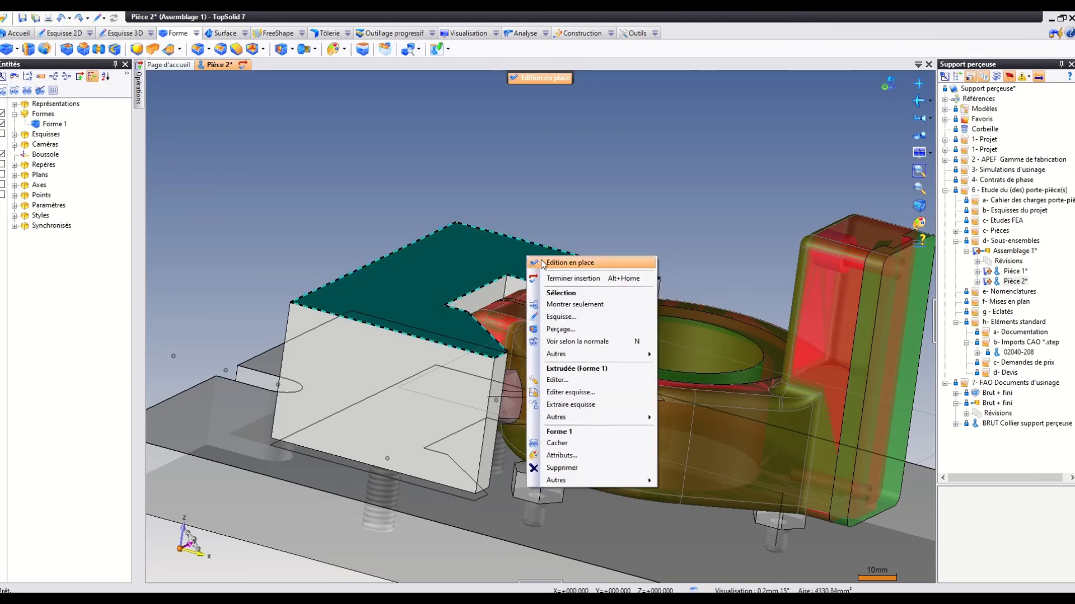
pyautogui.click(435, 166)
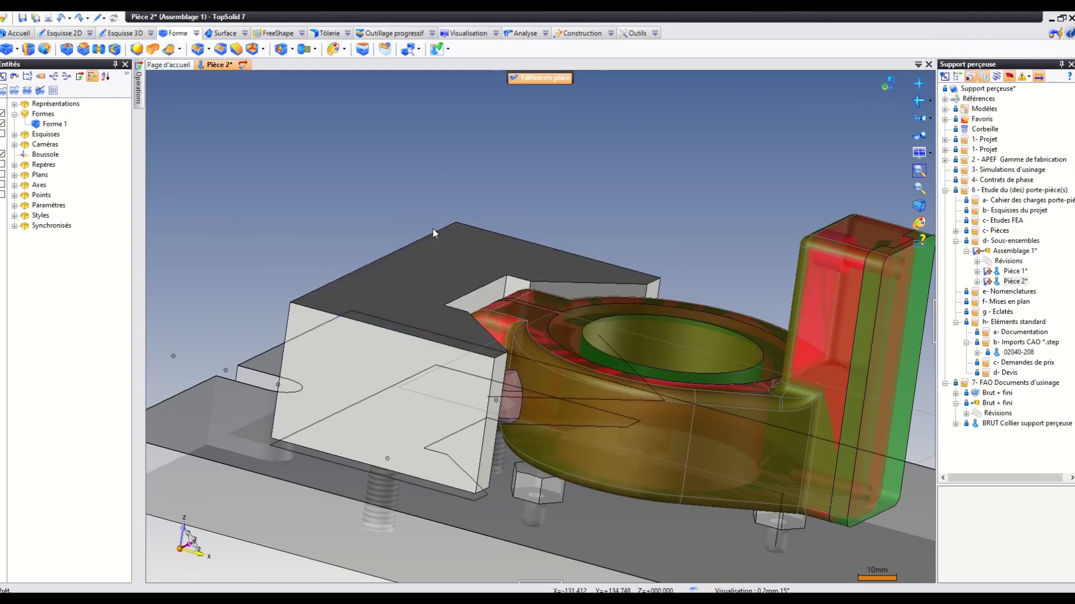
pyautogui.click(431, 261)
pyautogui.rightClick(431, 260)
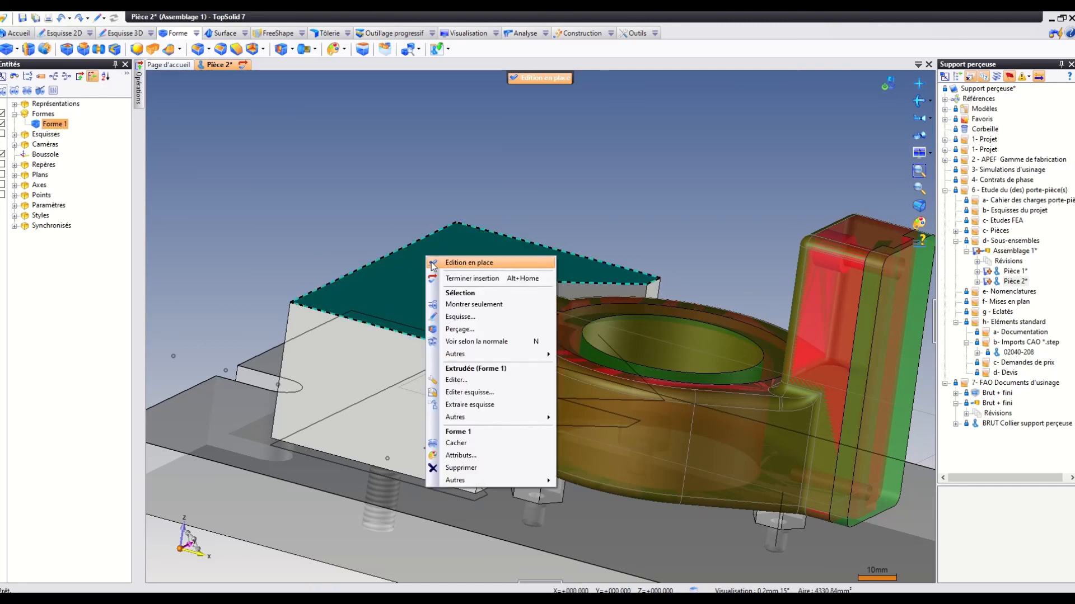
pyautogui.click(471, 379)
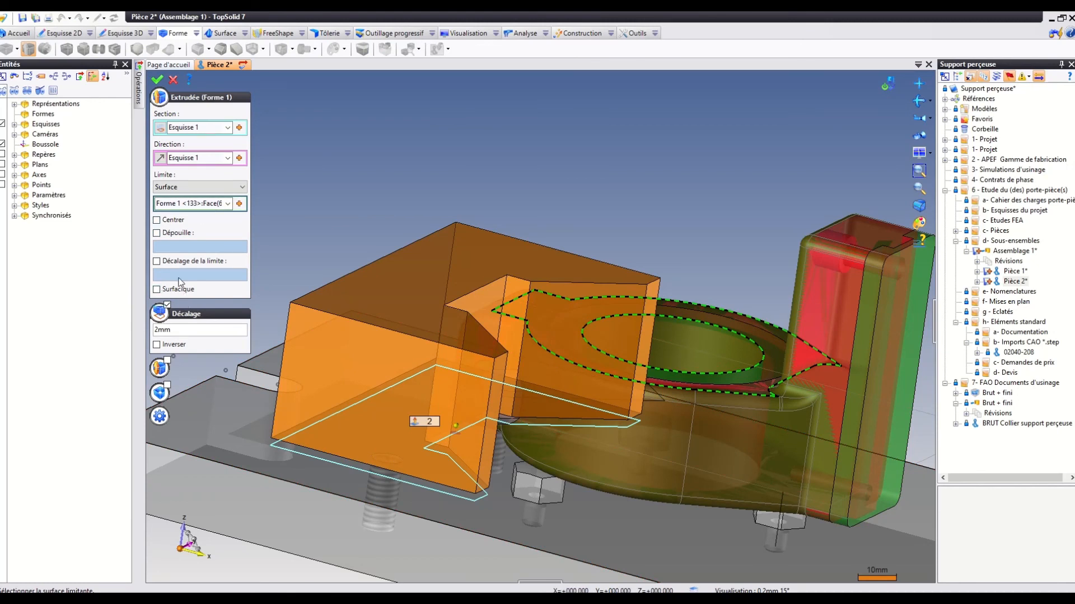
pyautogui.click(156, 261)
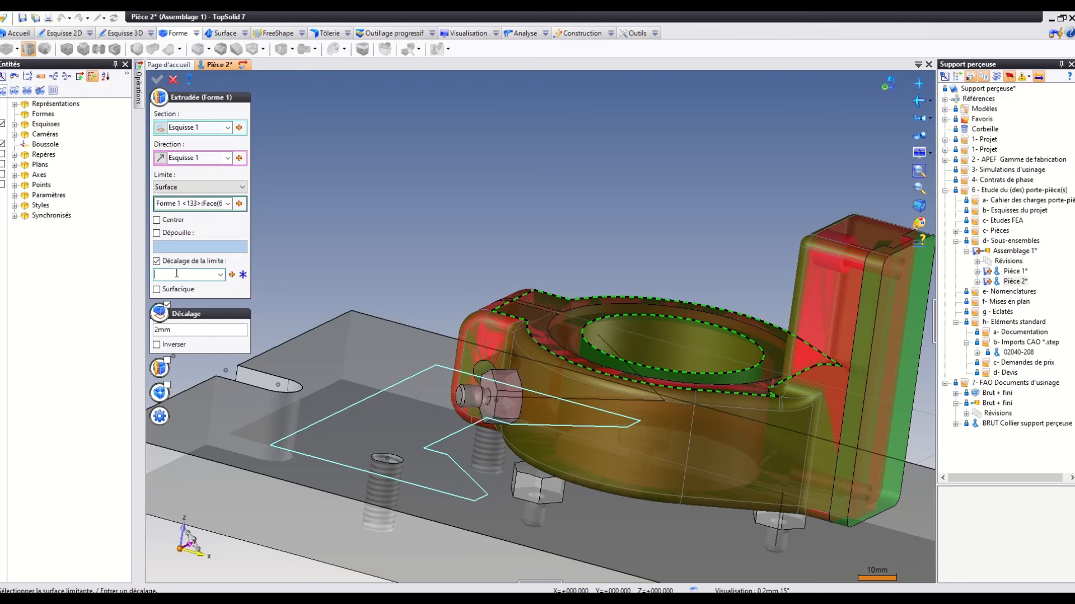
pyautogui.write('2')
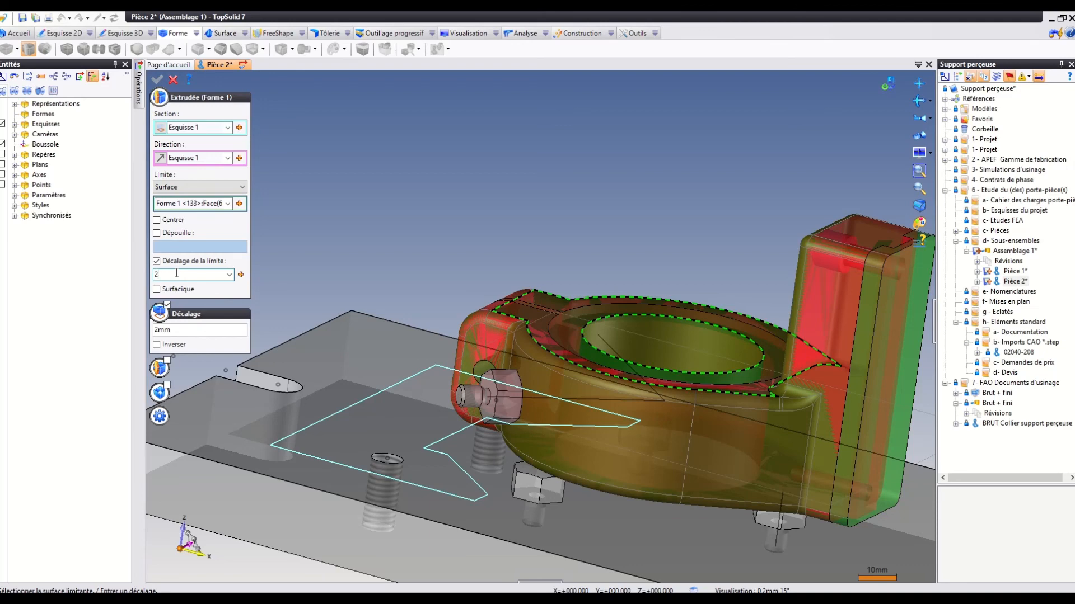
pyautogui.click(171, 203)
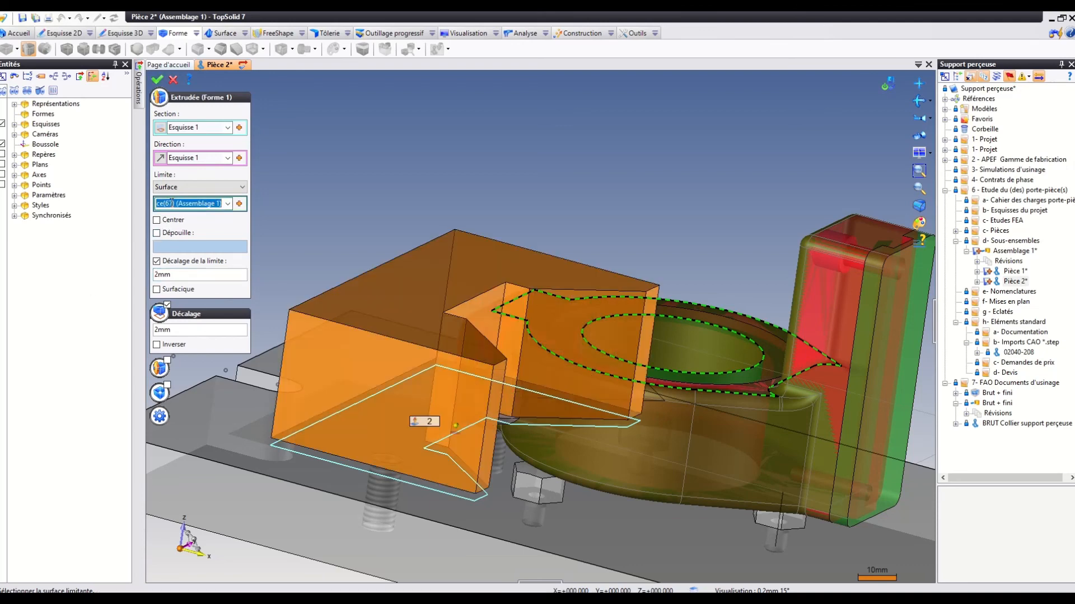
pyautogui.click(157, 79)
pyautogui.moveTo(437, 211); pyautogui.dragTo(509, 256, button='middle')
pyautogui.moveTo(512, 200); pyautogui.dragTo(489, 254, button='middle')
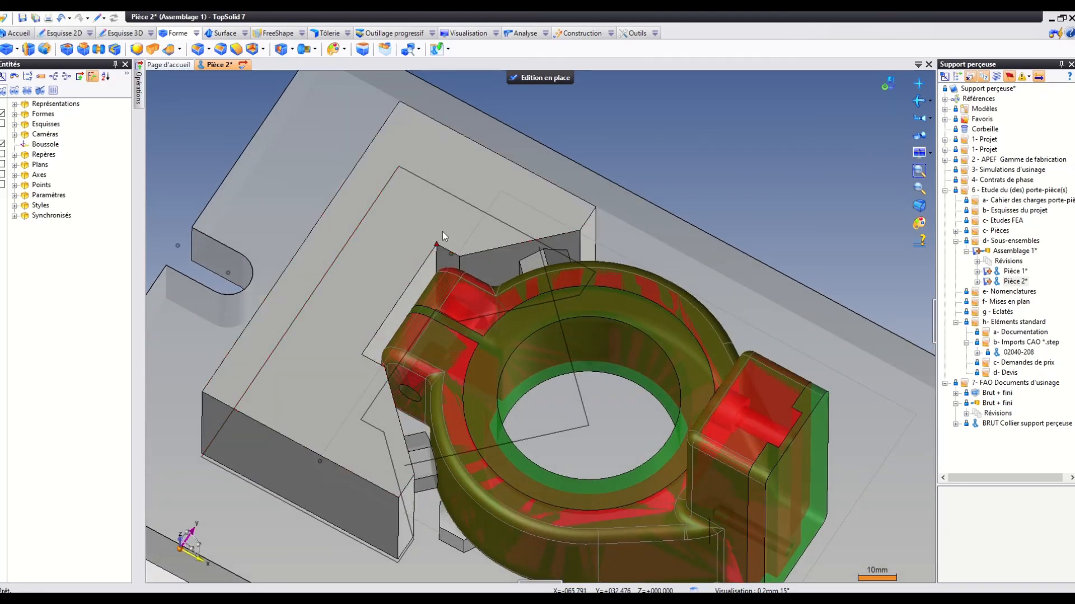
# Sketch two points on the block's upper face, snapped to the two existing centre points beneath it, and finish the sketch.
pyautogui.click(477, 200)
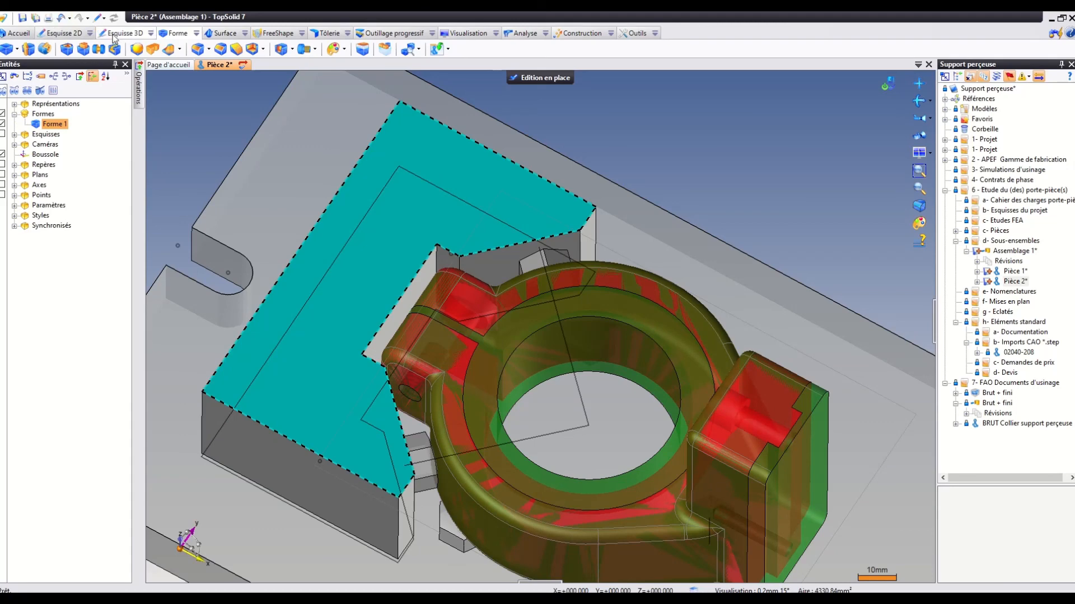
pyautogui.click(61, 33)
pyautogui.click(7, 51)
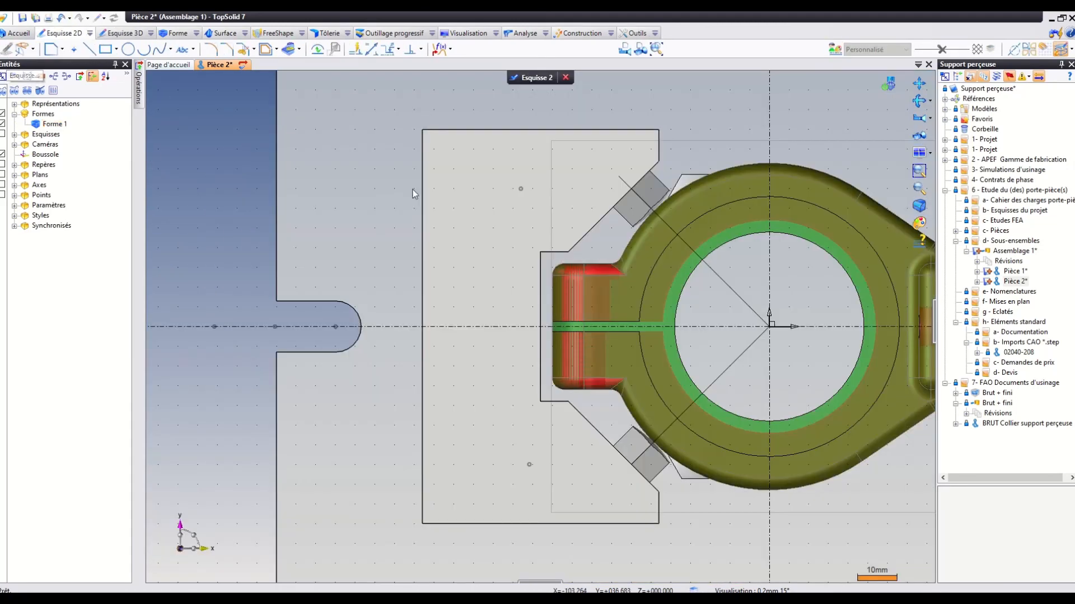
pyautogui.click(78, 52)
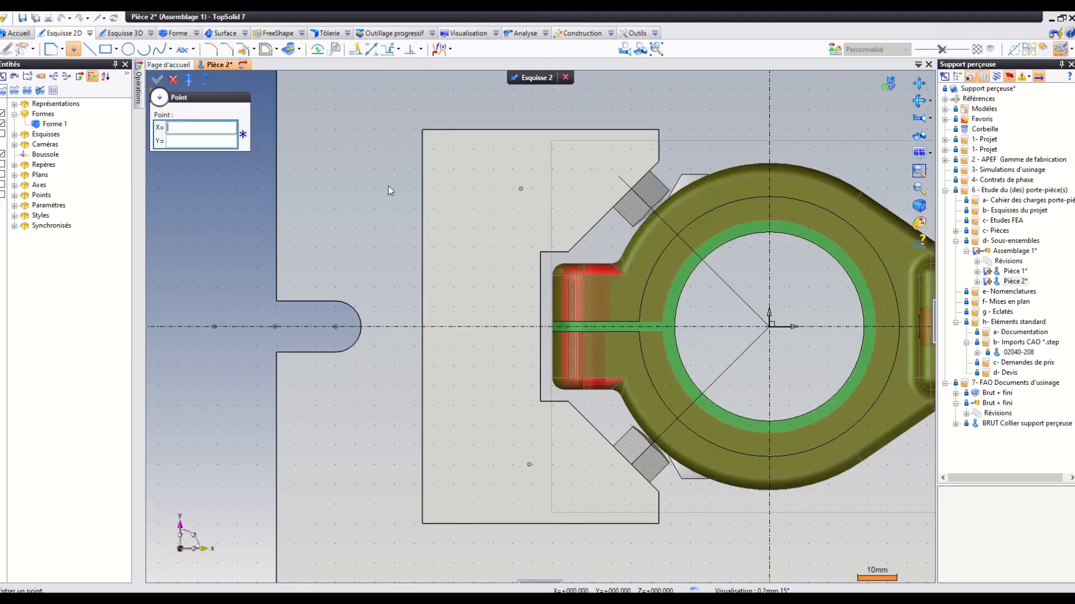
pyautogui.click(521, 189)
pyautogui.click(529, 465)
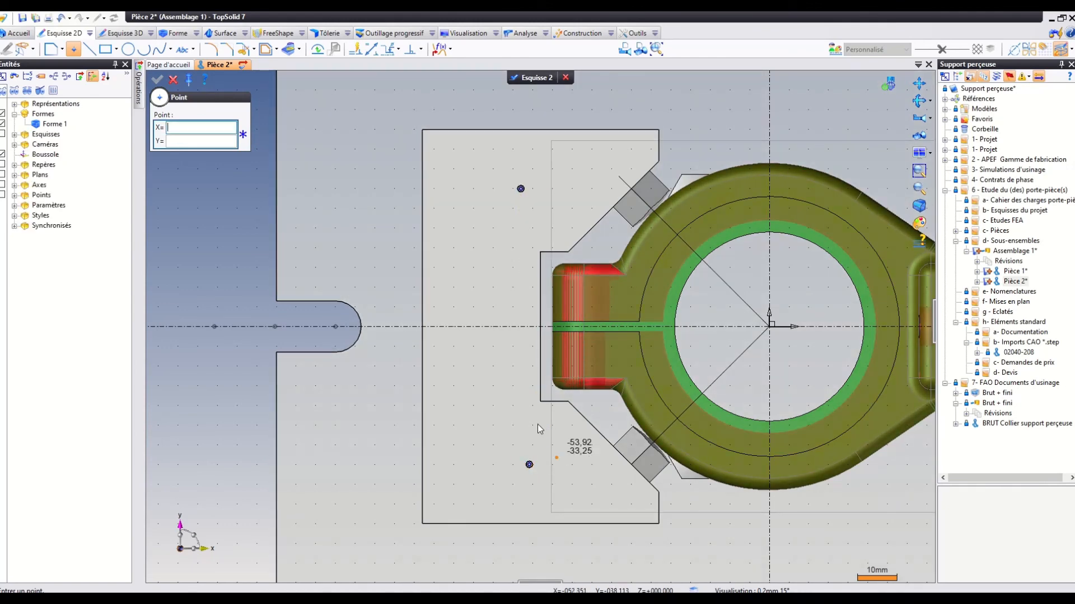
pyautogui.click(536, 78)
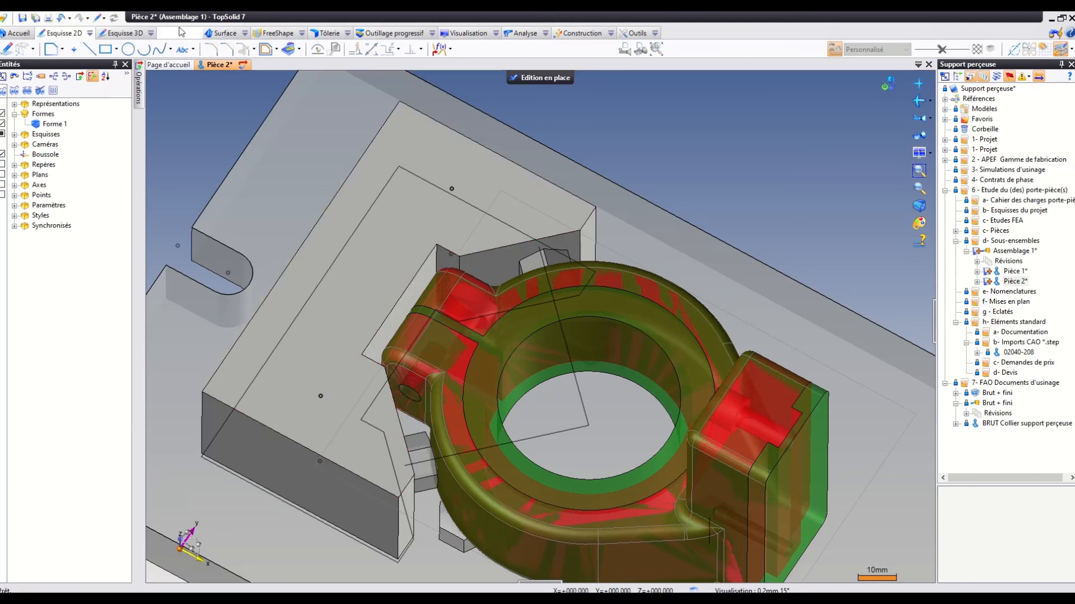
# Start a drilling group (Groupe de perçages) on the points of Esquisse 2 and choose the counterbored hole type (Trou lamé).
pyautogui.click(170, 33)
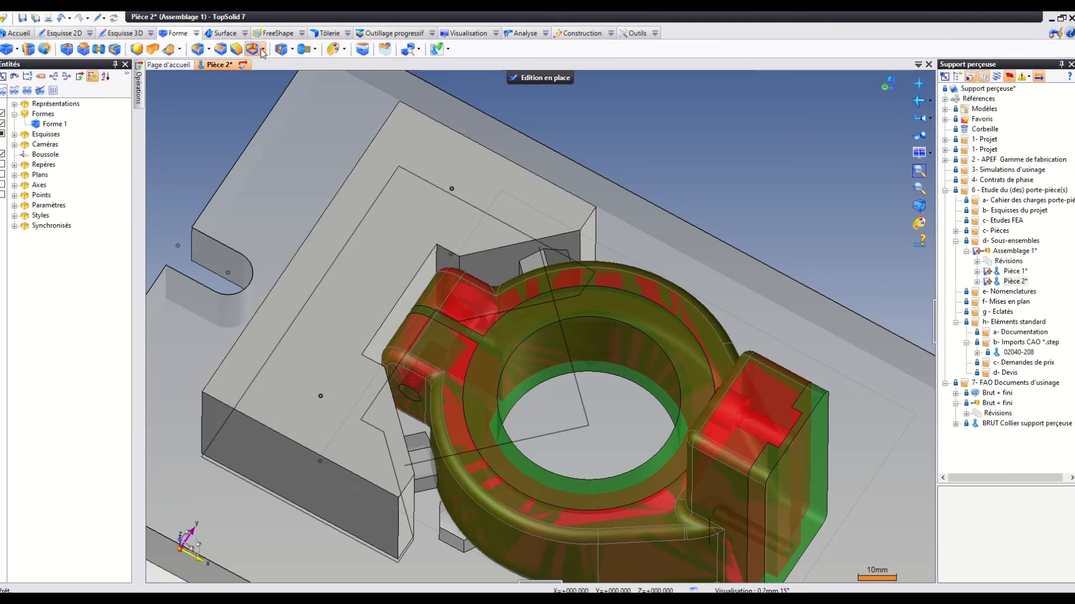
pyautogui.click(292, 49)
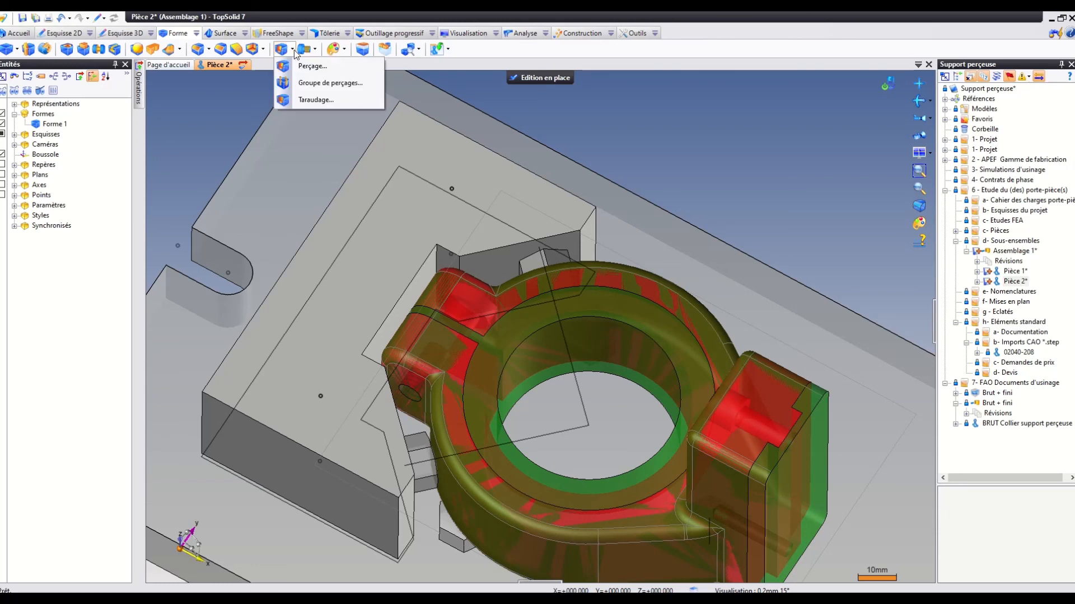
pyautogui.click(308, 82)
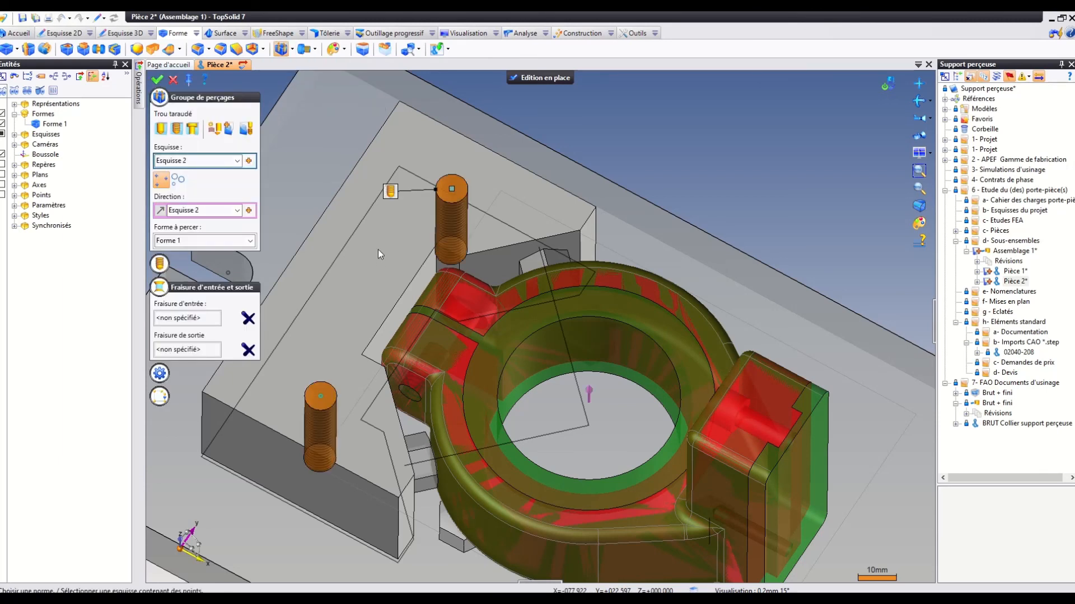
pyautogui.click(292, 50)
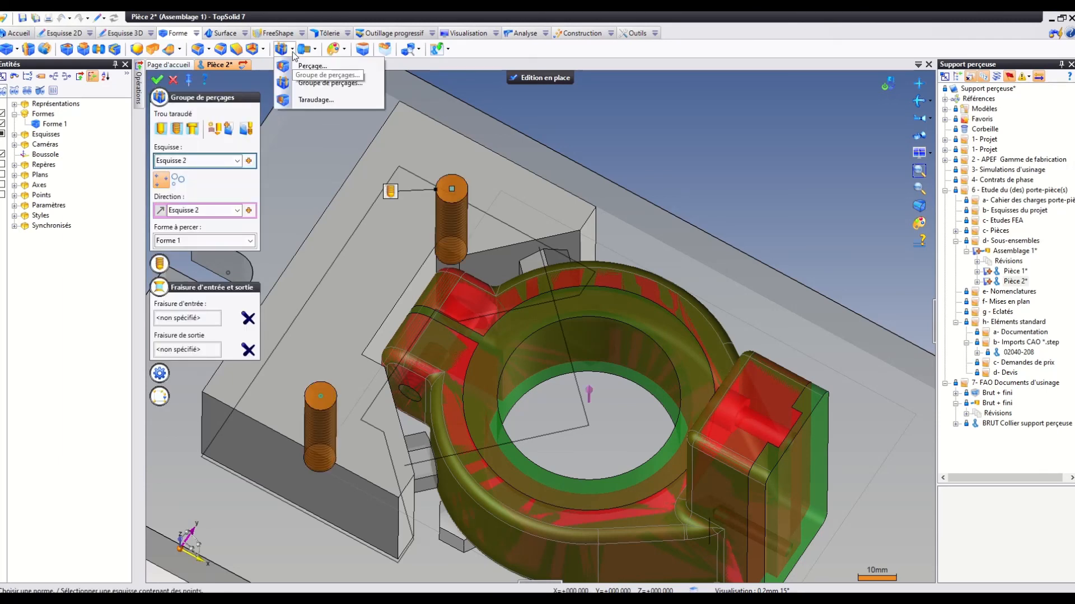
pyautogui.click(193, 128)
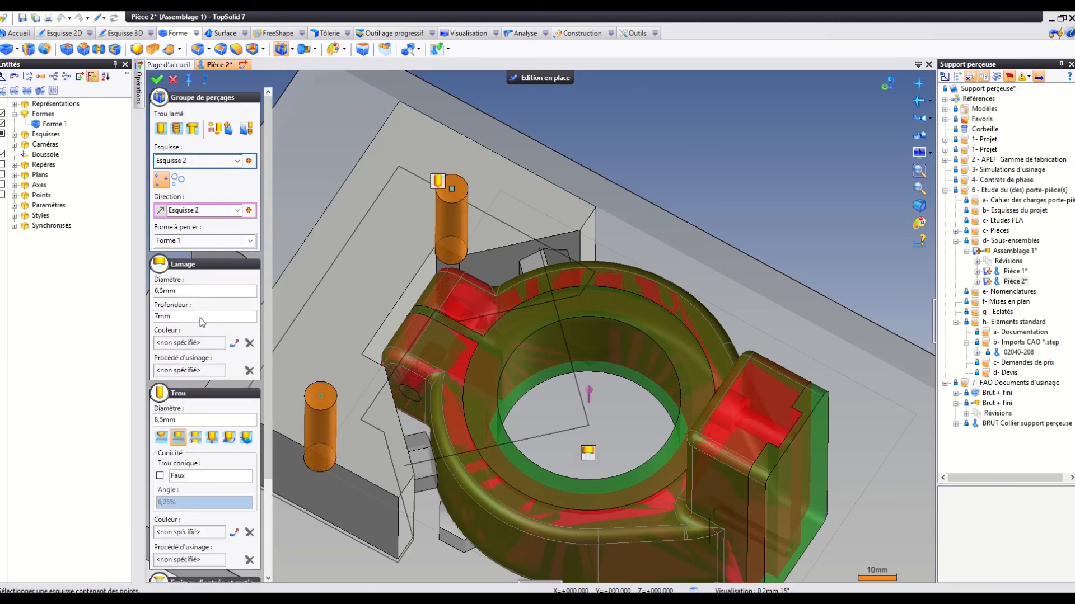
# Set the hole diameter to 10,5 mm and the counterbore to 13 mm diameter and 10 mm depth.
pyautogui.click(174, 421)
pyautogui.write('10')
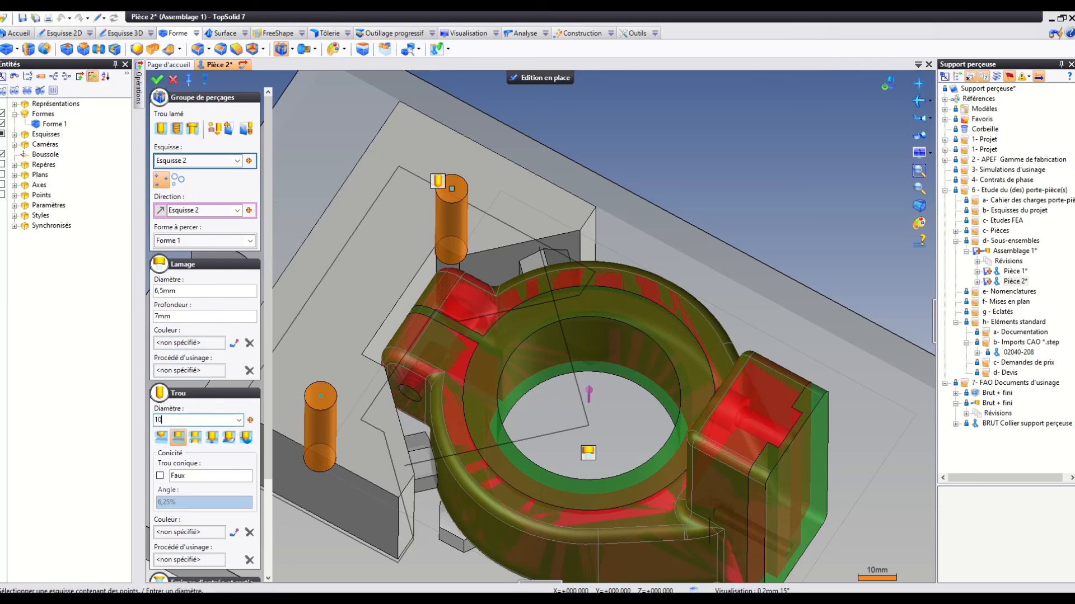
pyautogui.write(',5')
pyautogui.click(173, 291)
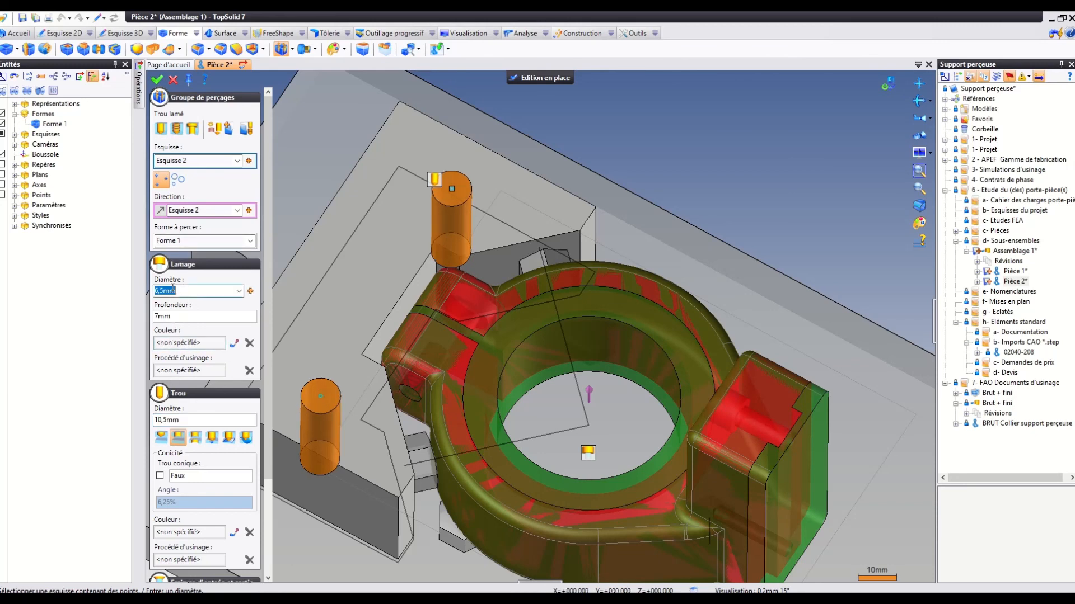
pyautogui.write('13')
pyautogui.click(186, 316)
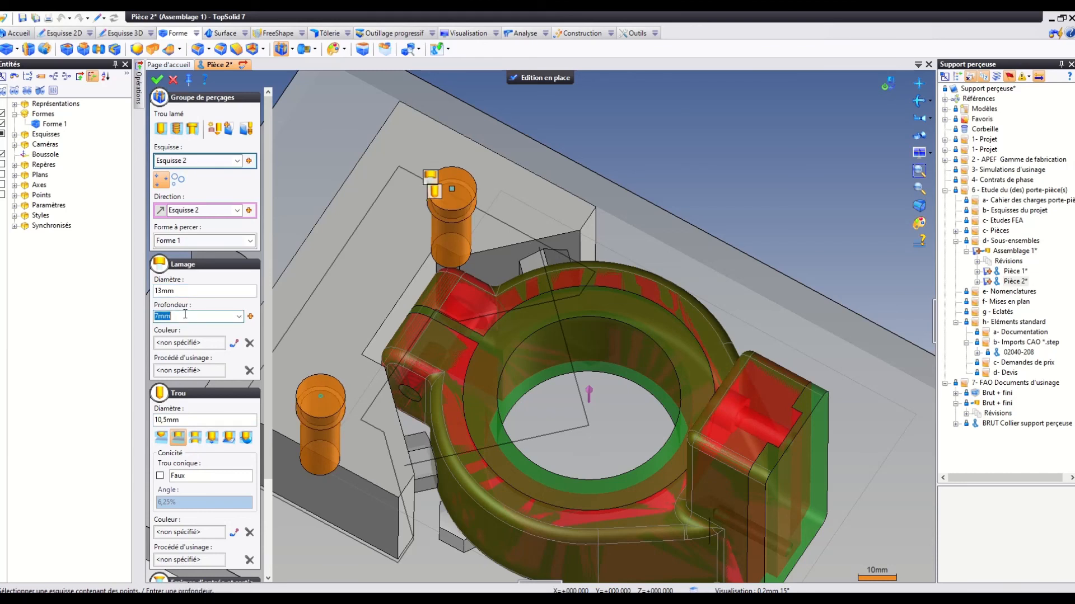
pyautogui.write('10')
# Set the counterbore diameter to 17 mm and create the two holes in the block.
pyautogui.click(181, 291)
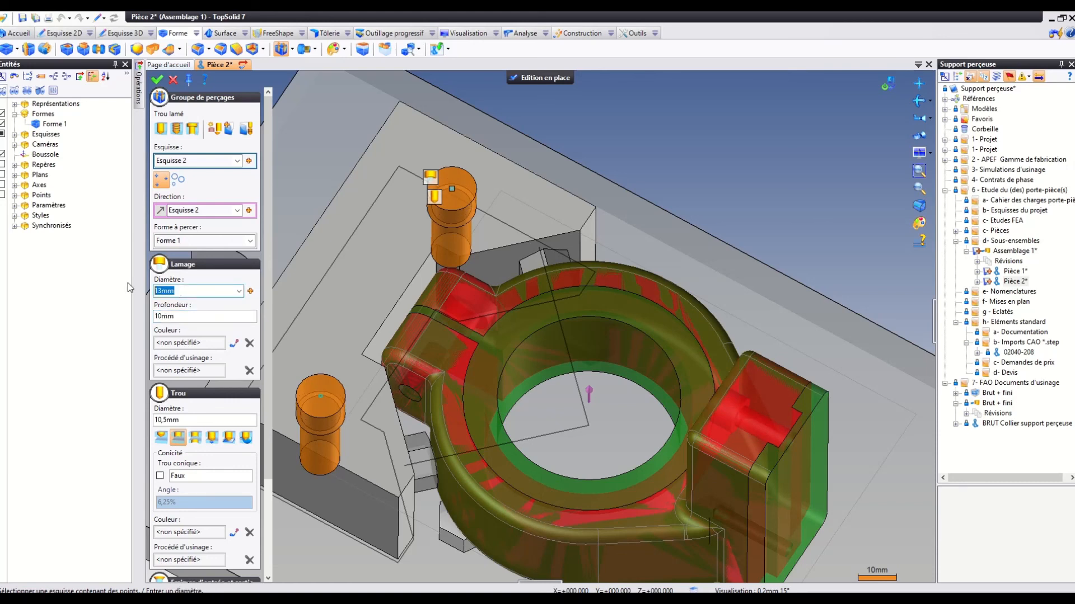
pyautogui.write('17')
pyautogui.click(166, 319)
pyautogui.moveTo(391, 364); pyautogui.dragTo(383, 308, button='middle')
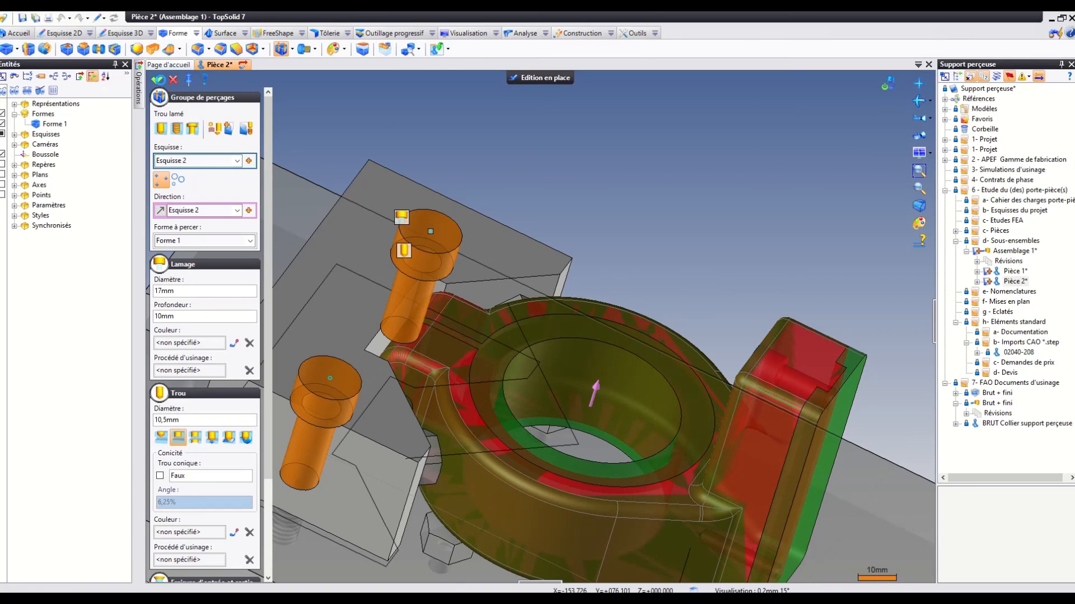
pyautogui.click(159, 79)
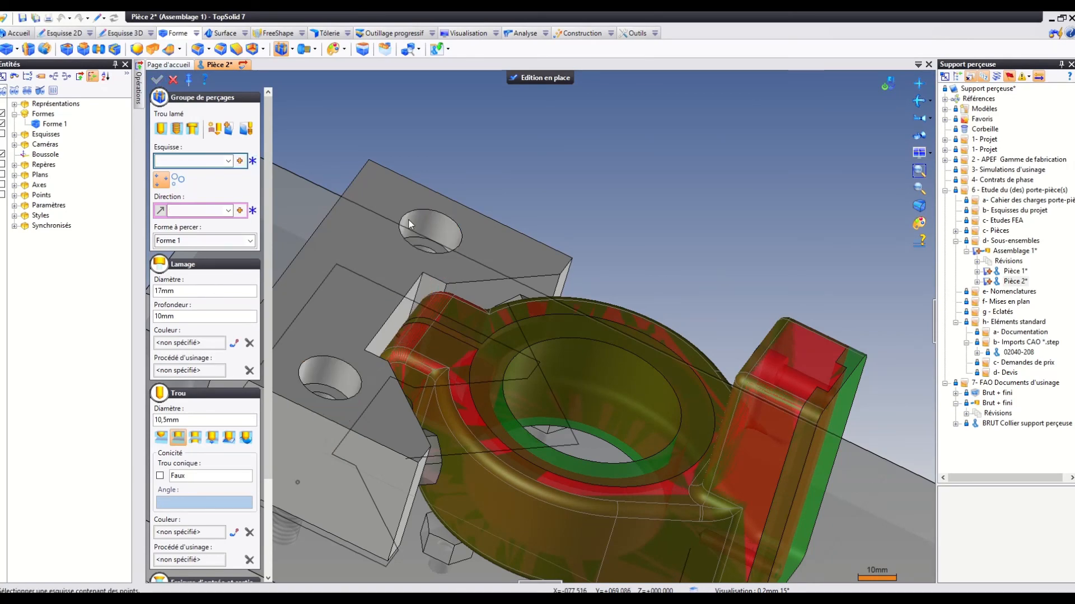
# End the in-place editing of the block and return to Assemblage 1.
pyautogui.moveTo(413, 224); pyautogui.dragTo(445, 245, button='middle')
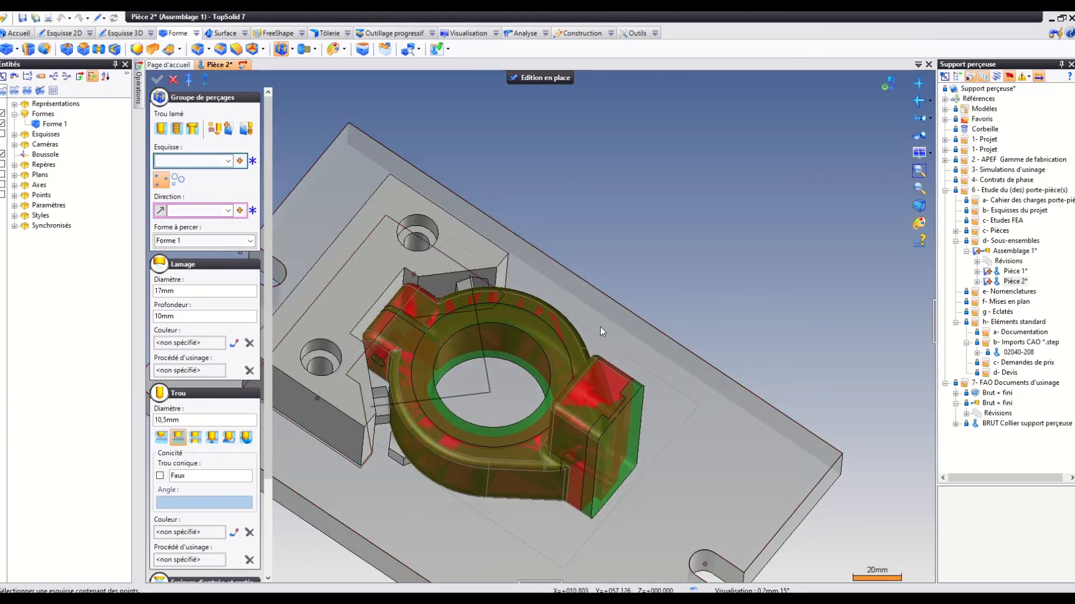
pyautogui.moveTo(597, 318); pyautogui.dragTo(701, 106, button='middle')
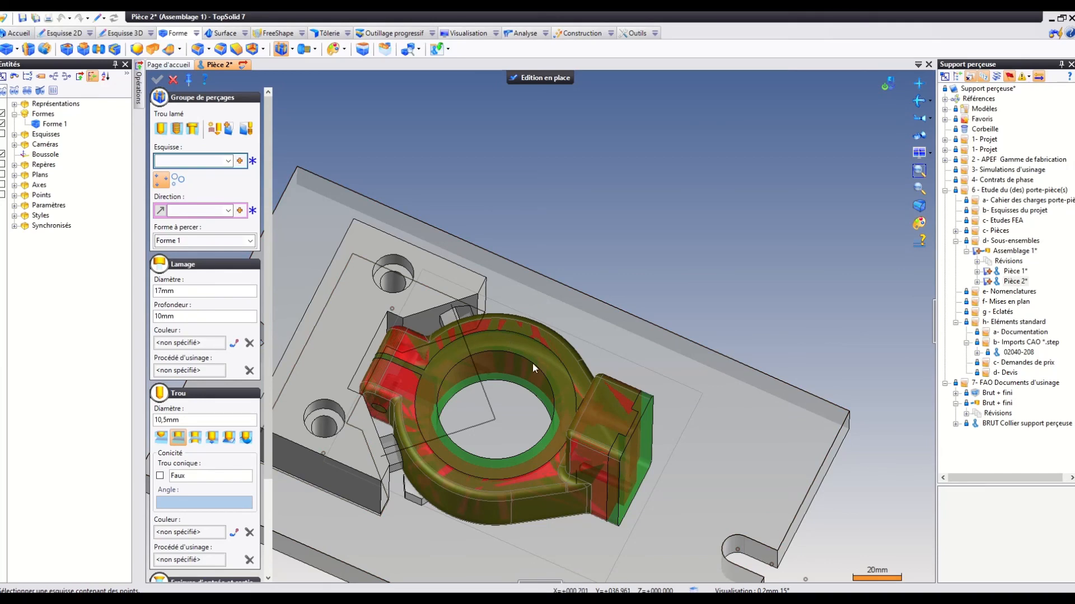
pyautogui.moveTo(533, 363); pyautogui.dragTo(487, 354, button='middle')
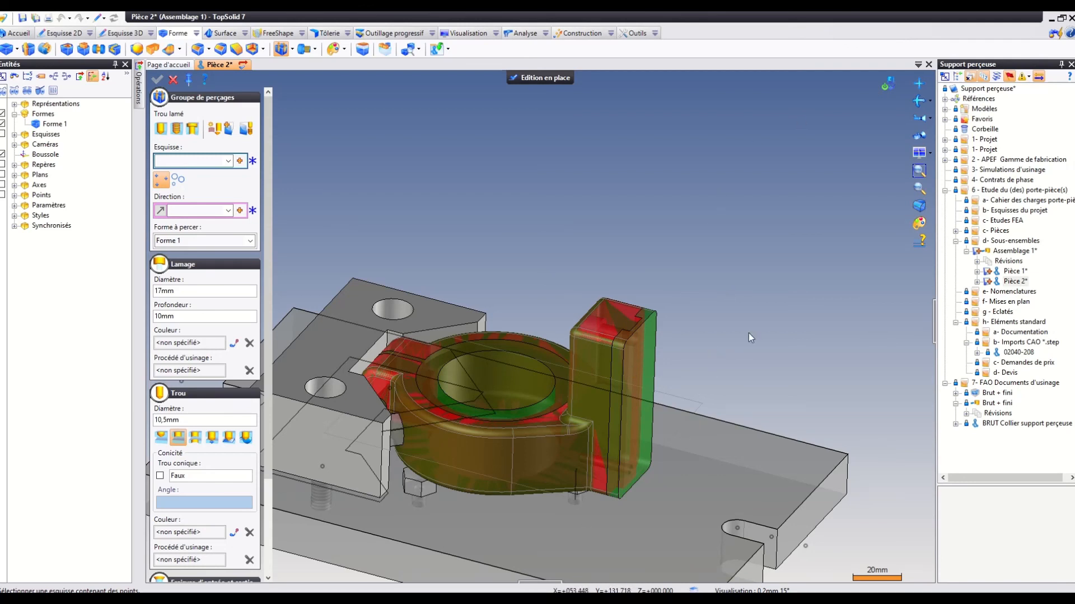
pyautogui.moveTo(751, 338); pyautogui.dragTo(528, 323, button='middle')
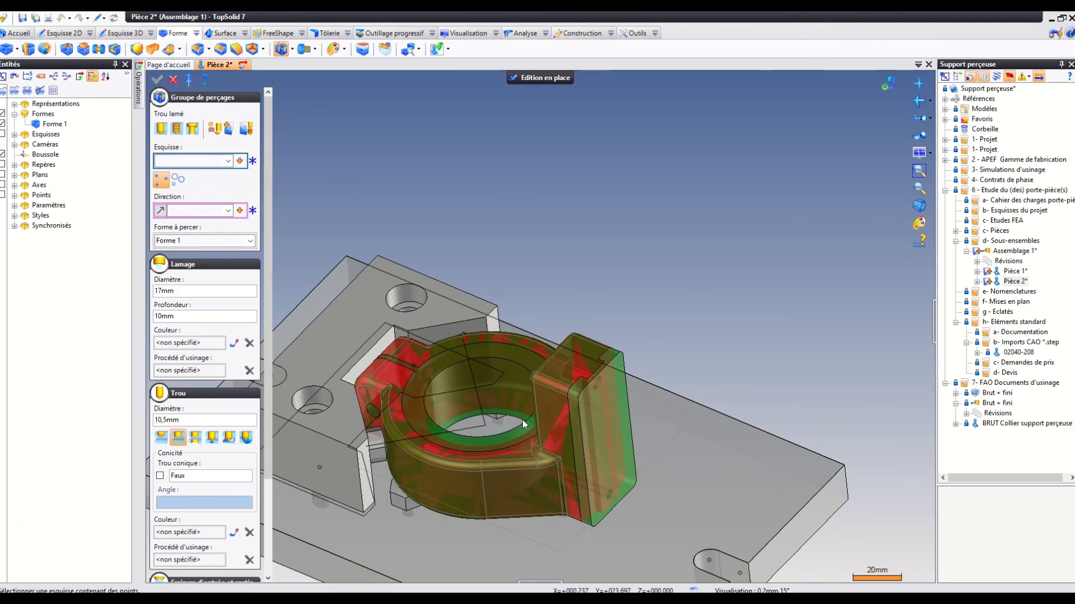
pyautogui.moveTo(522, 420)
pyautogui.mouseDown(button='middle')
pyautogui.moveTo(527, 439)
pyautogui.moveTo(532, 423)
pyautogui.mouseUp(button='middle')
pyautogui.scroll(2, 533, 424)
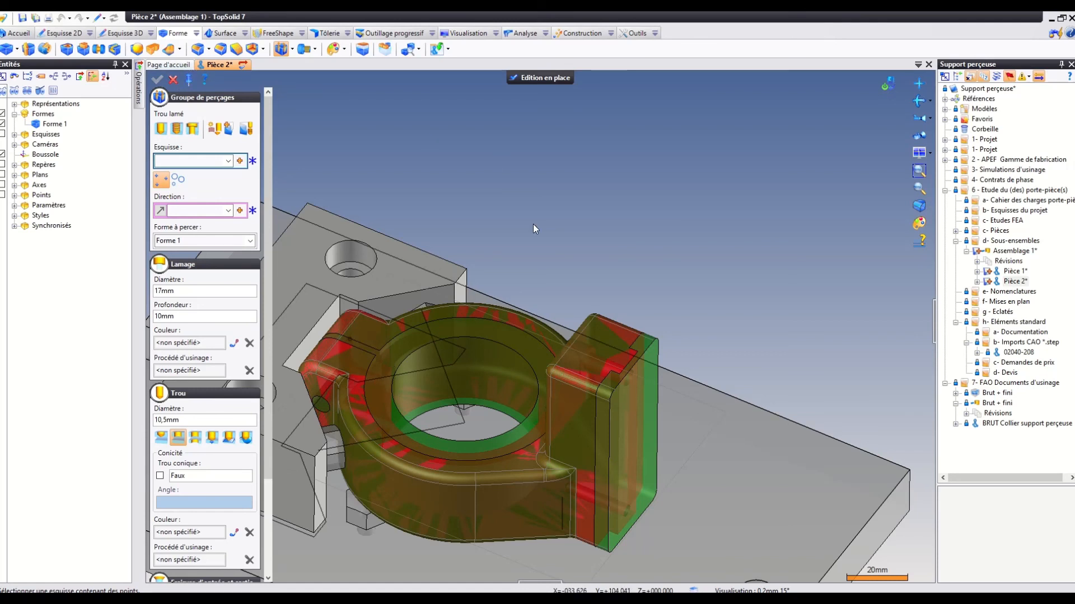
pyautogui.scroll(-1, 533, 224)
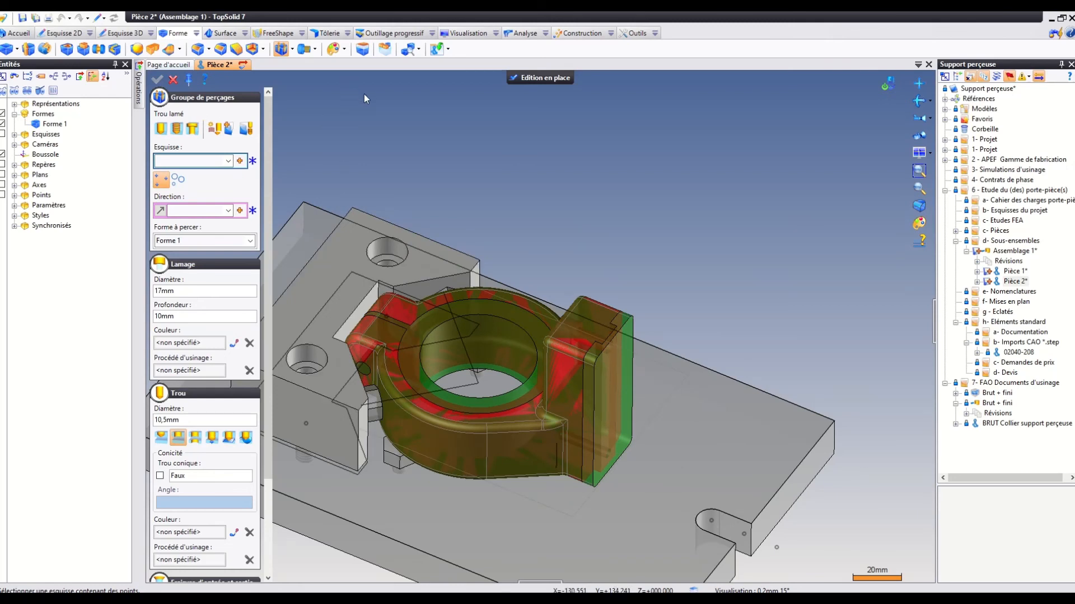
pyautogui.click(549, 81)
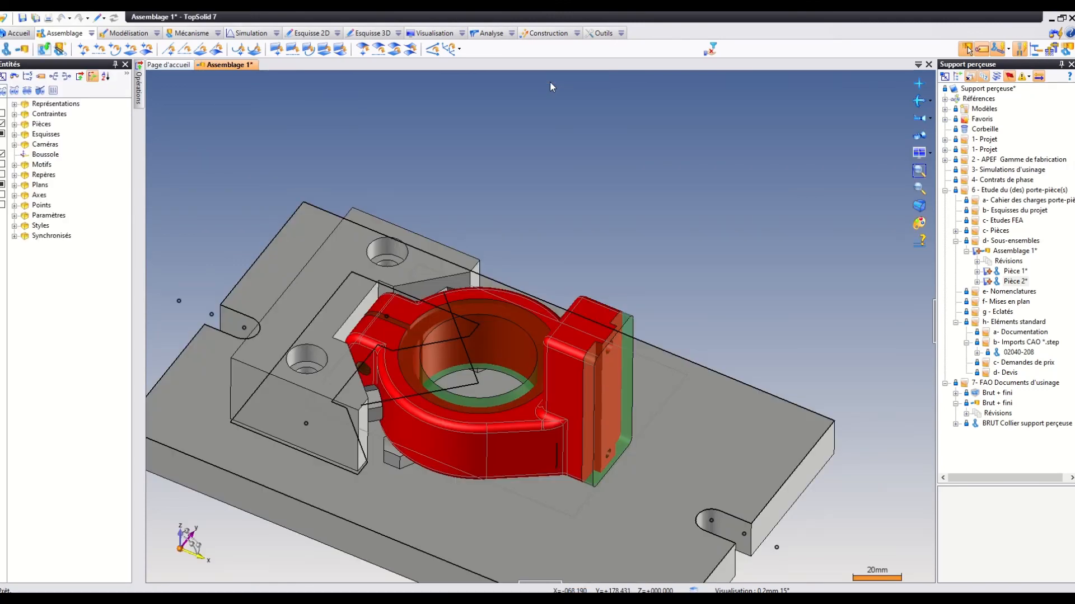